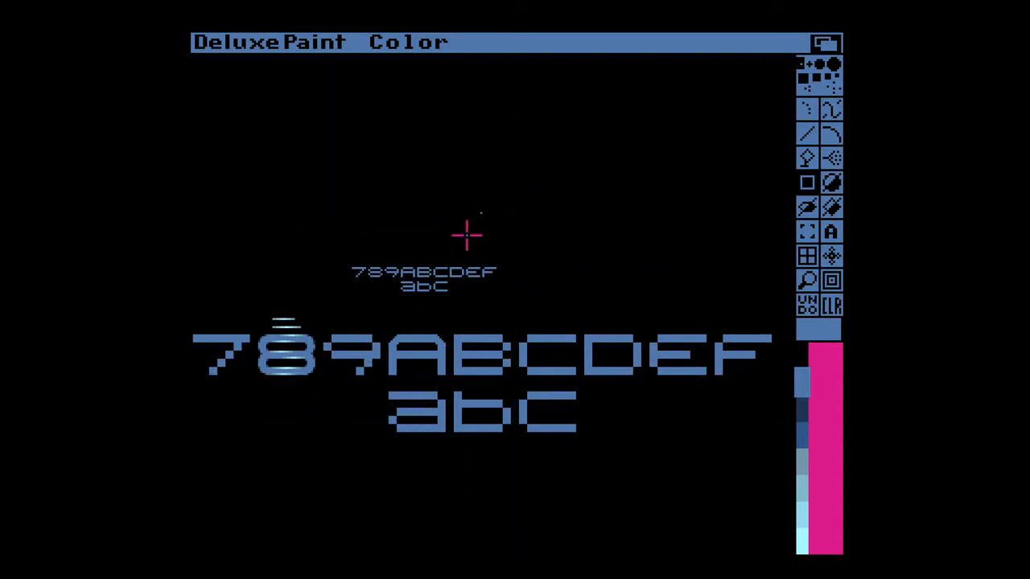
key(shift+r)
drag(435, 201, 569, 231)
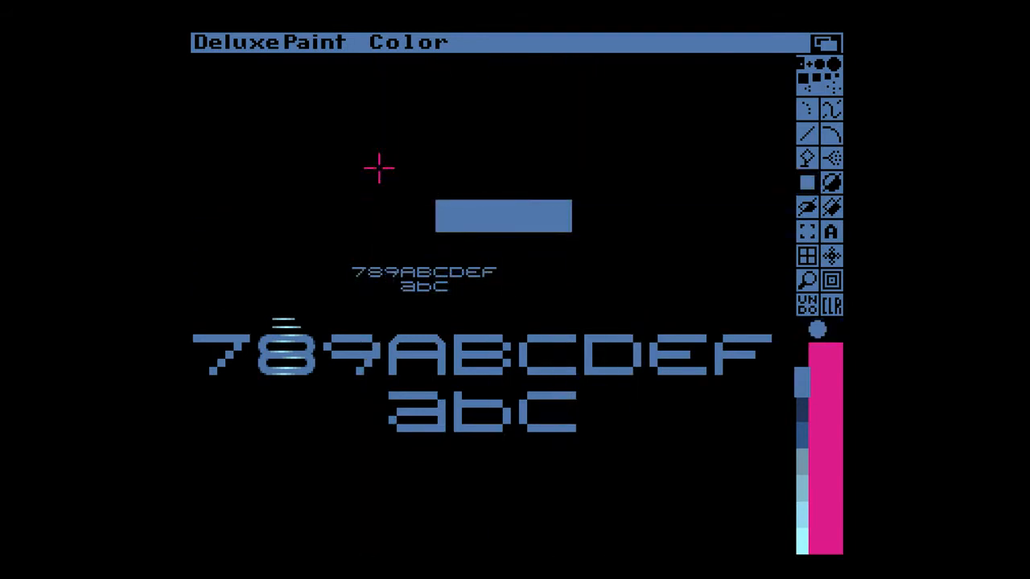
key(u)
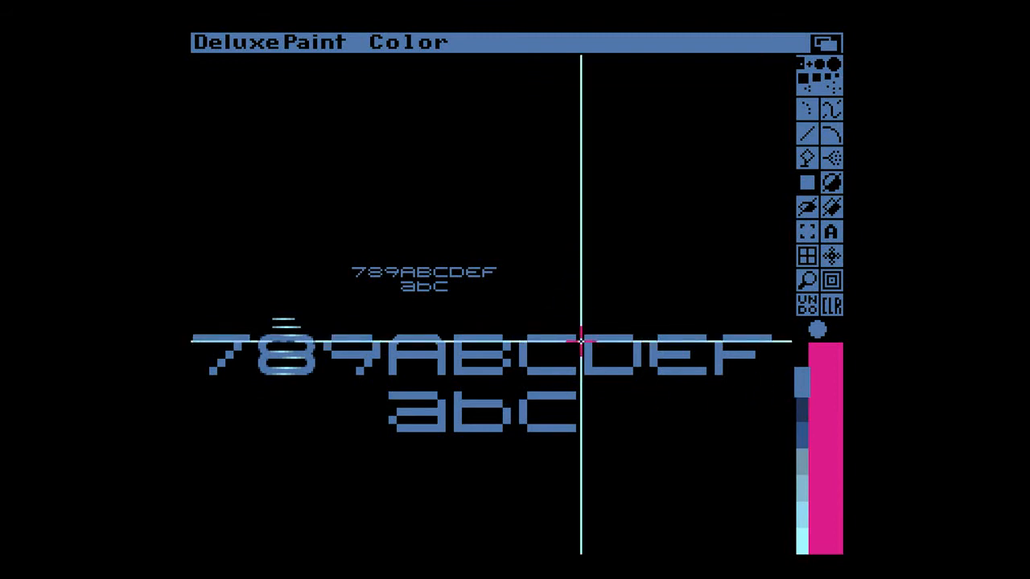
key(p)
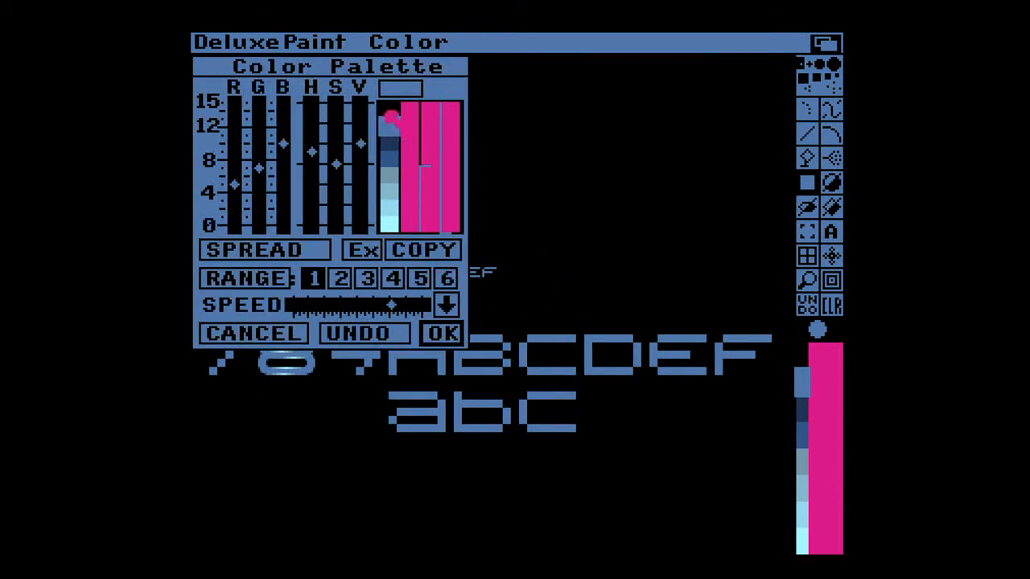
drag(312, 152, 362, 153)
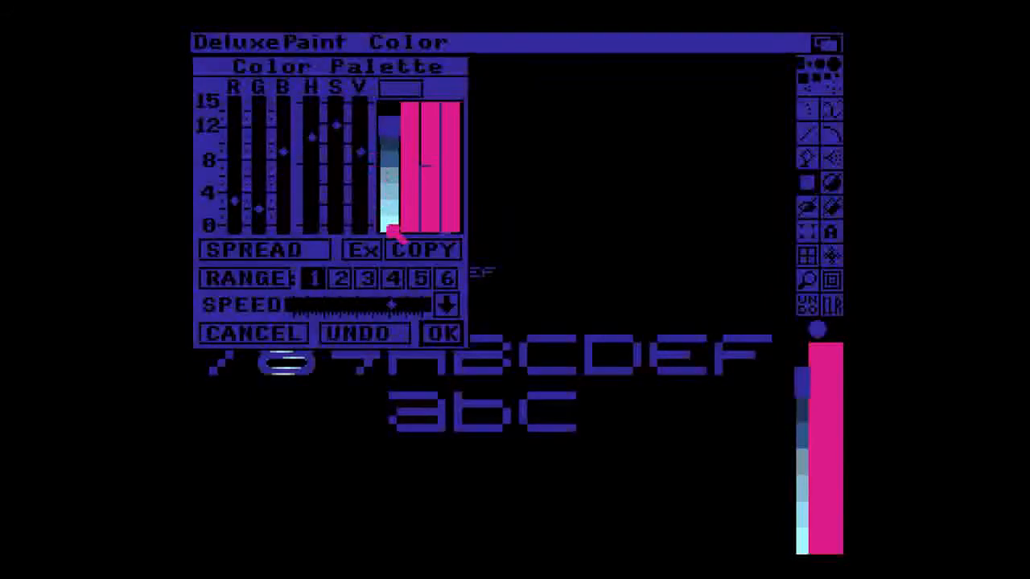
click(303, 336)
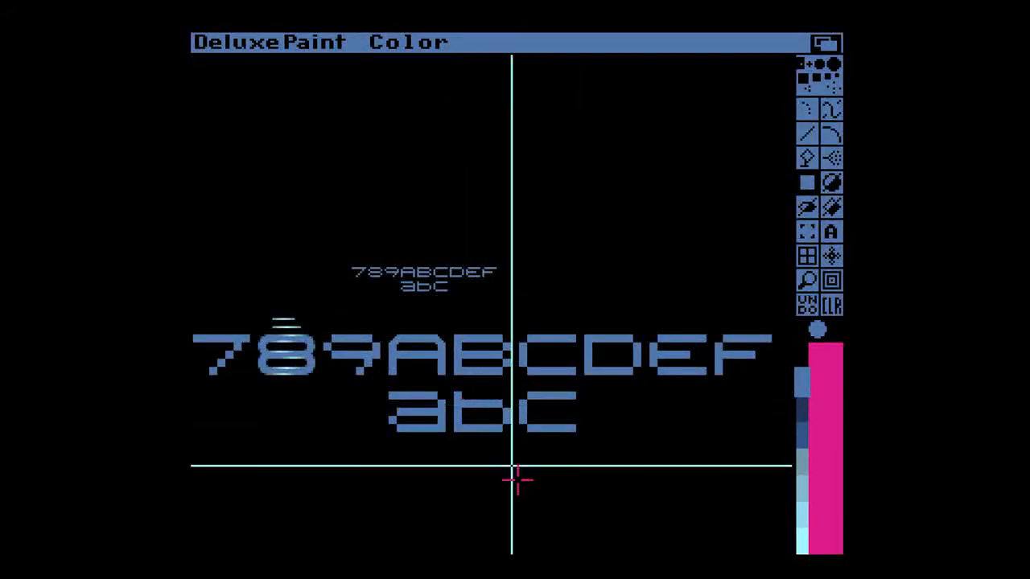
- Move the Color Palette window to the middle of the canvas, clear of the enlarged 8, and close it without changing colours
key(p)
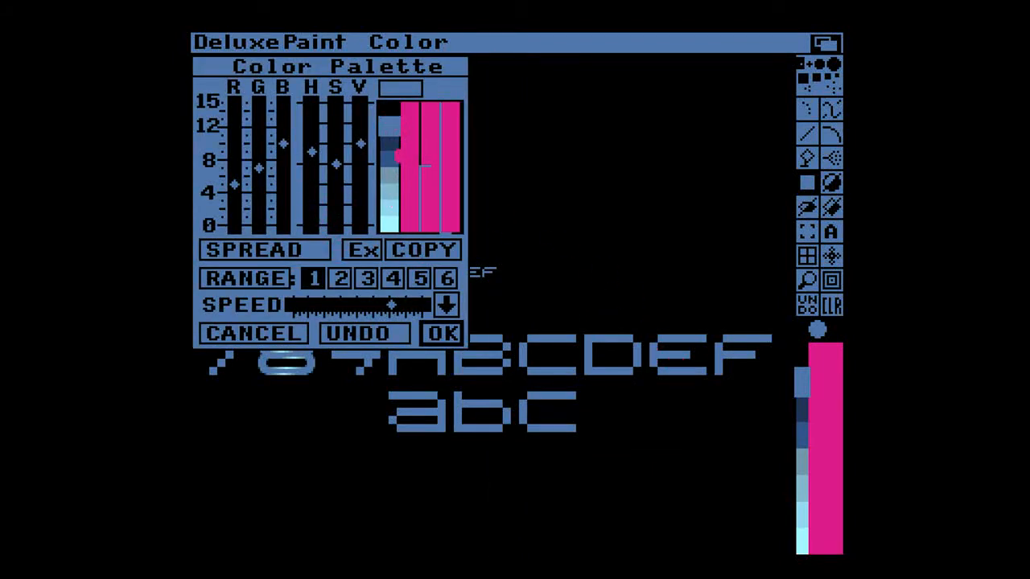
drag(356, 69, 580, 137)
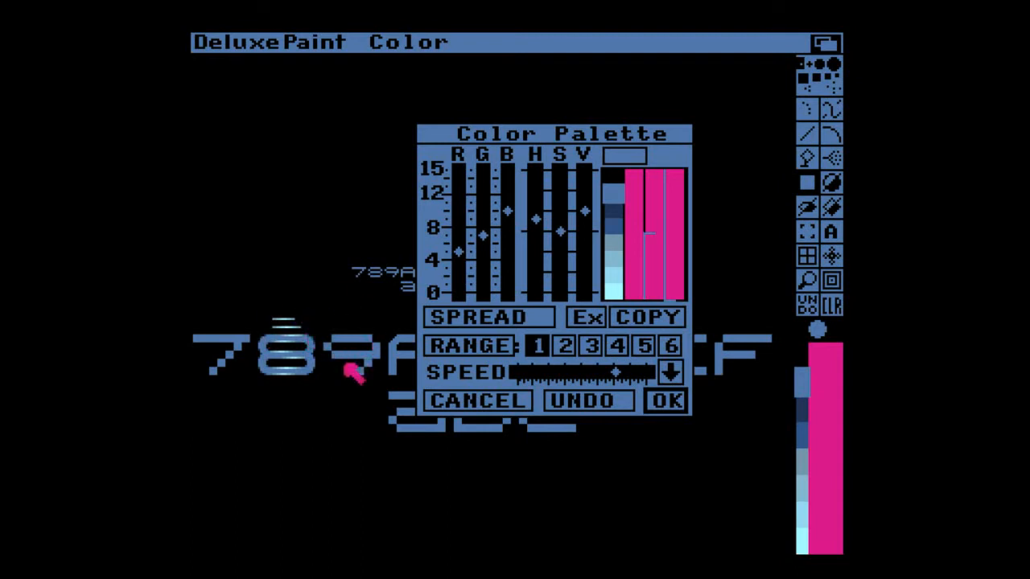
click(519, 400)
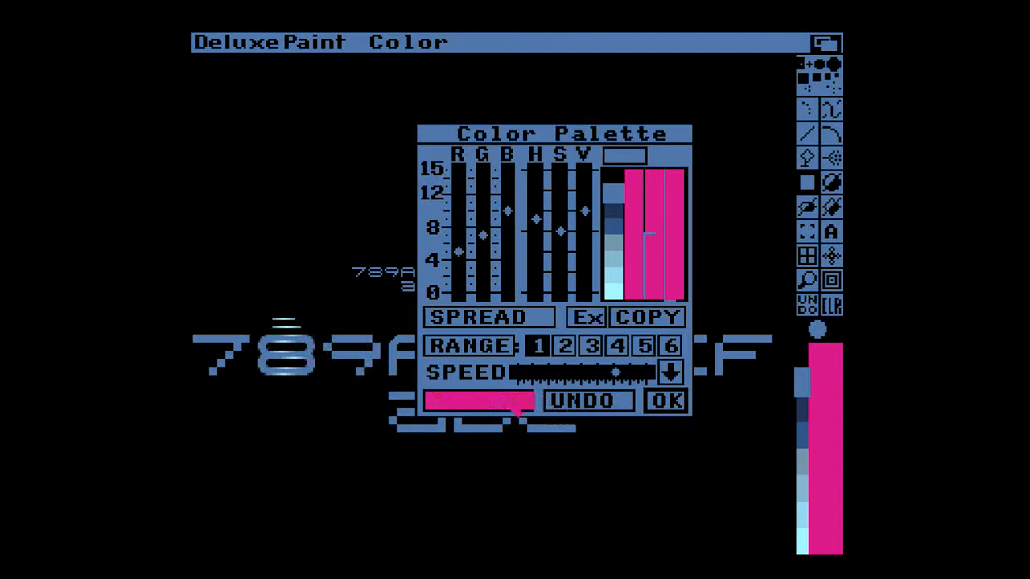
- With the enlarged 8 magnified, set the darkest blue to R 2, G 4, B 5 and the next blue to R 3, G 5, B 7
key(m)
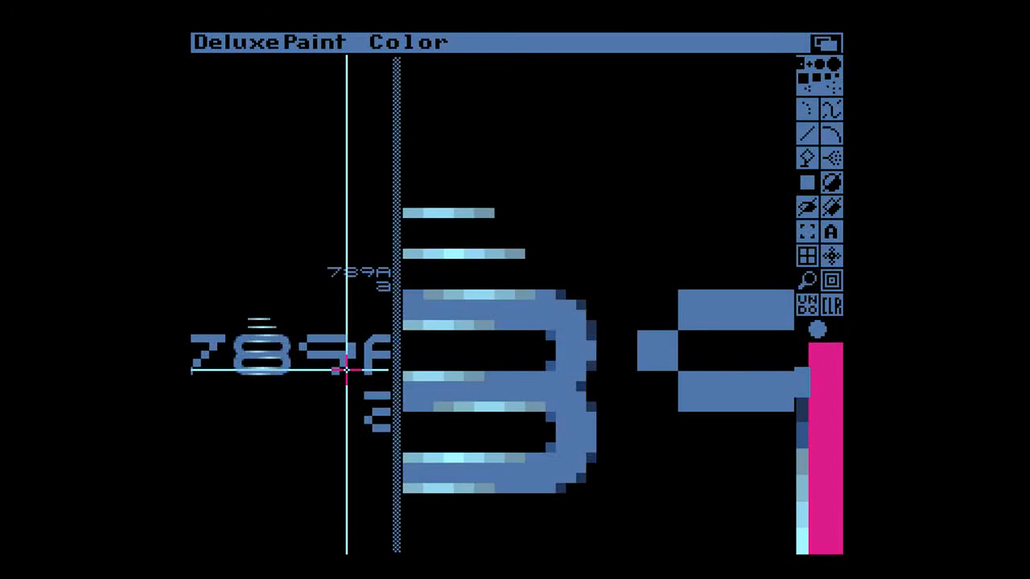
key(p)
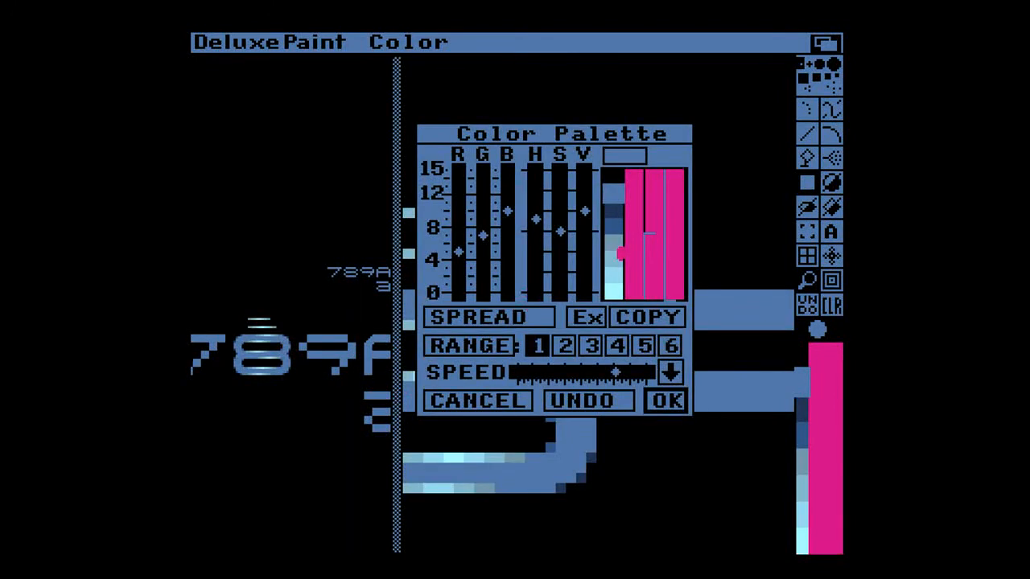
click(614, 211)
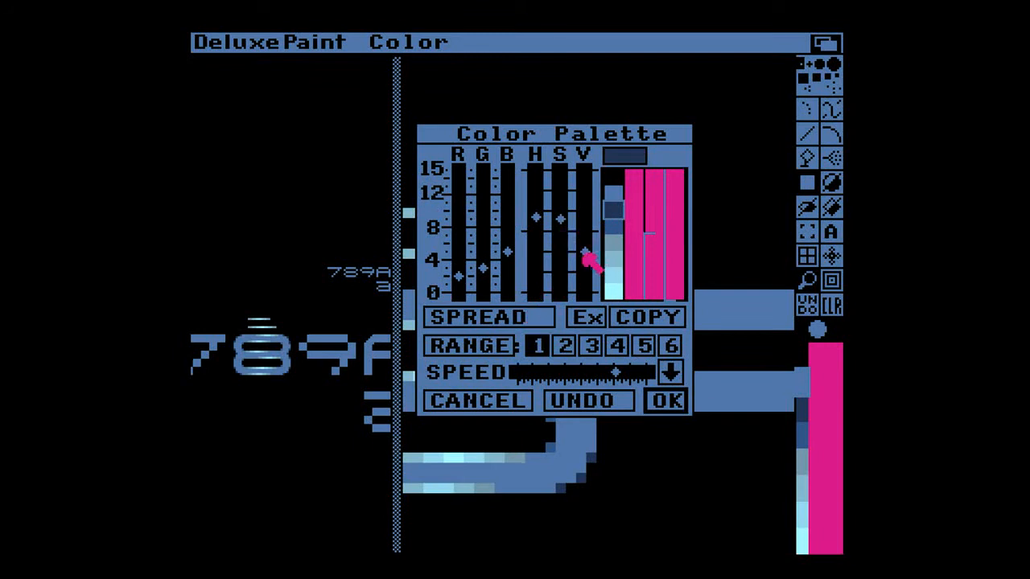
click(586, 244)
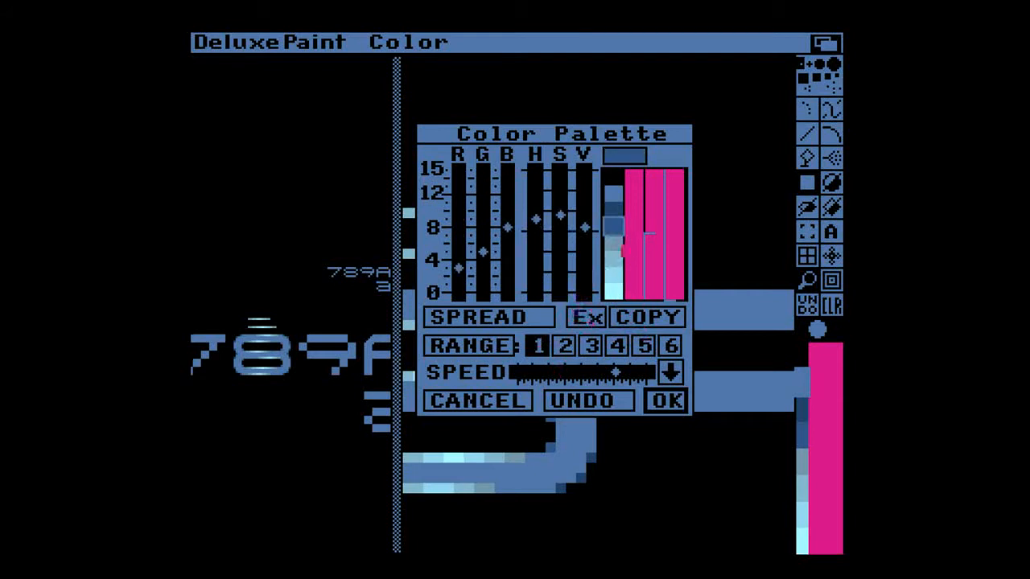
click(613, 211)
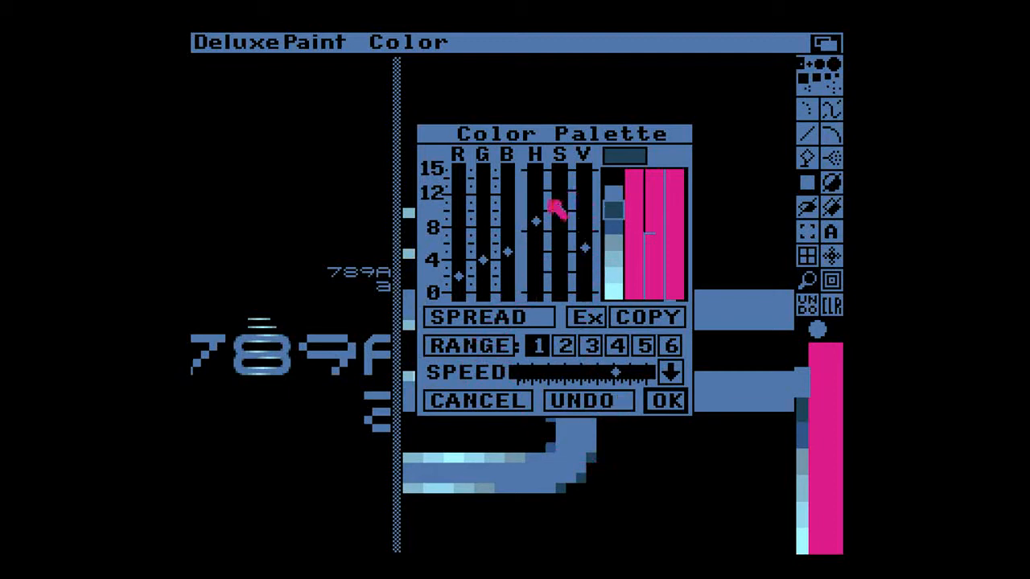
click(619, 227)
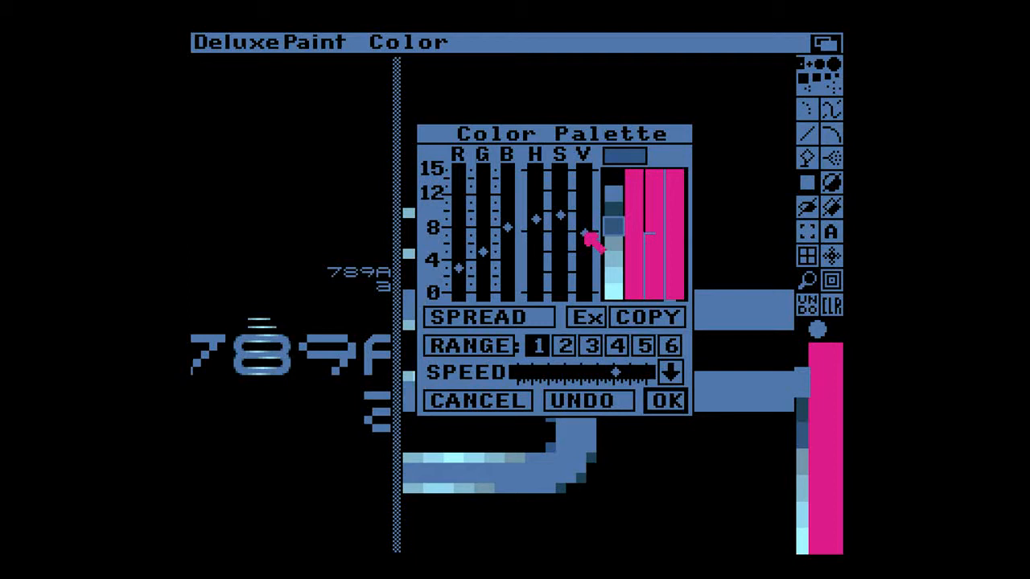
click(665, 401)
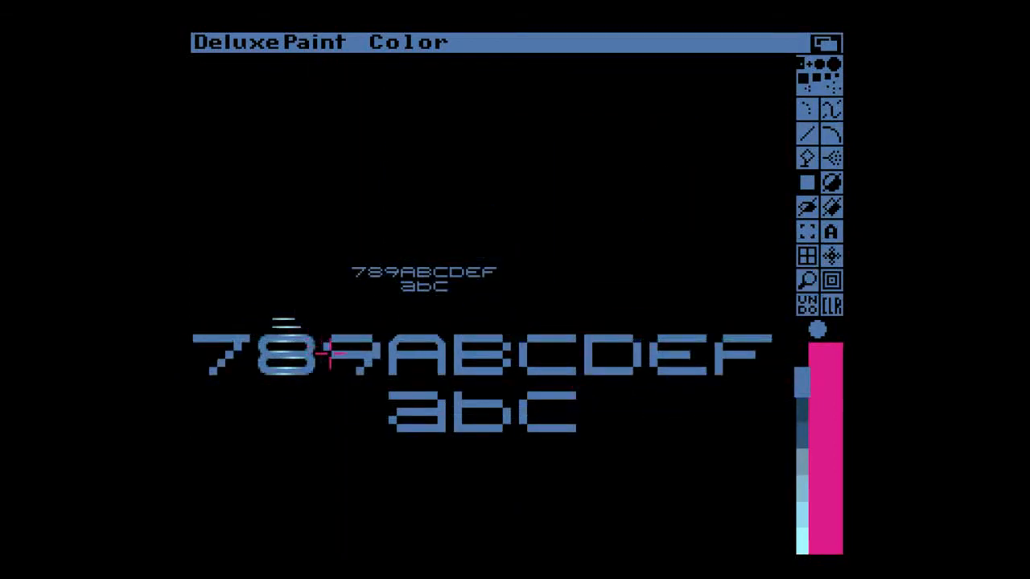
- Check the enlarged 8 magnified again and raise the darkest blue's B component to 6
key(m)
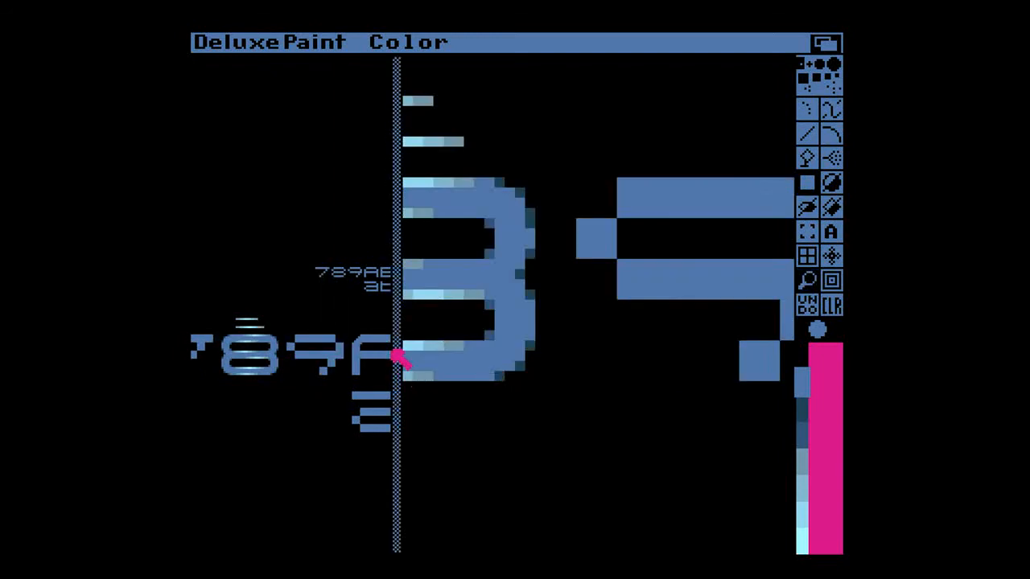
key(m)
key(m)
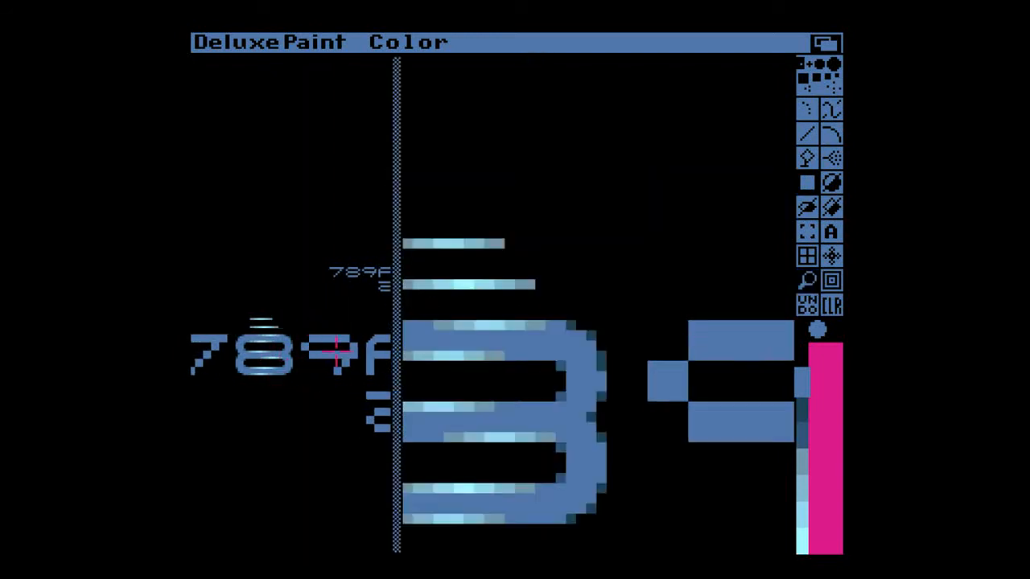
key(p)
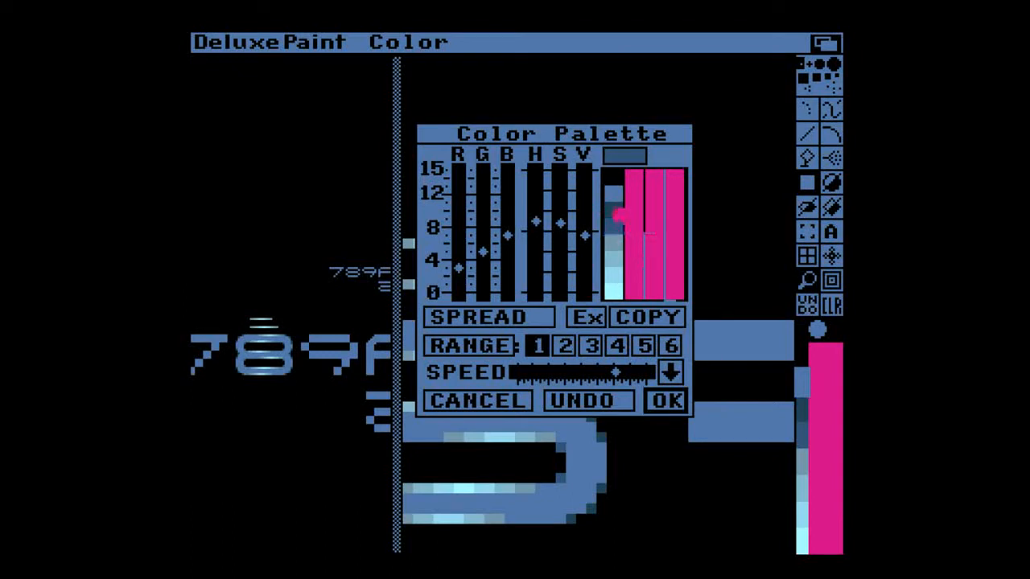
click(615, 285)
click(616, 212)
click(618, 231)
click(614, 211)
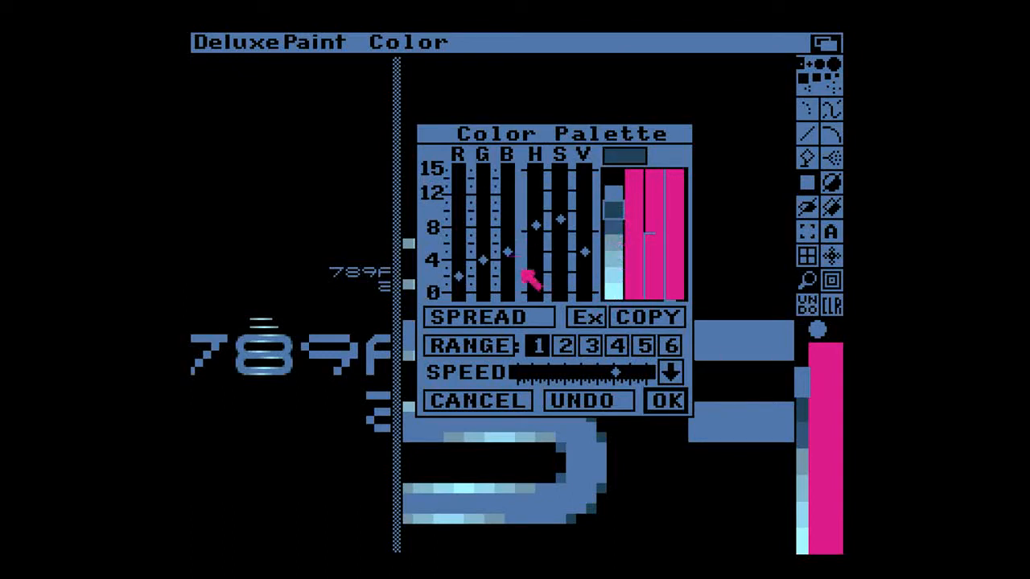
drag(510, 282, 510, 256)
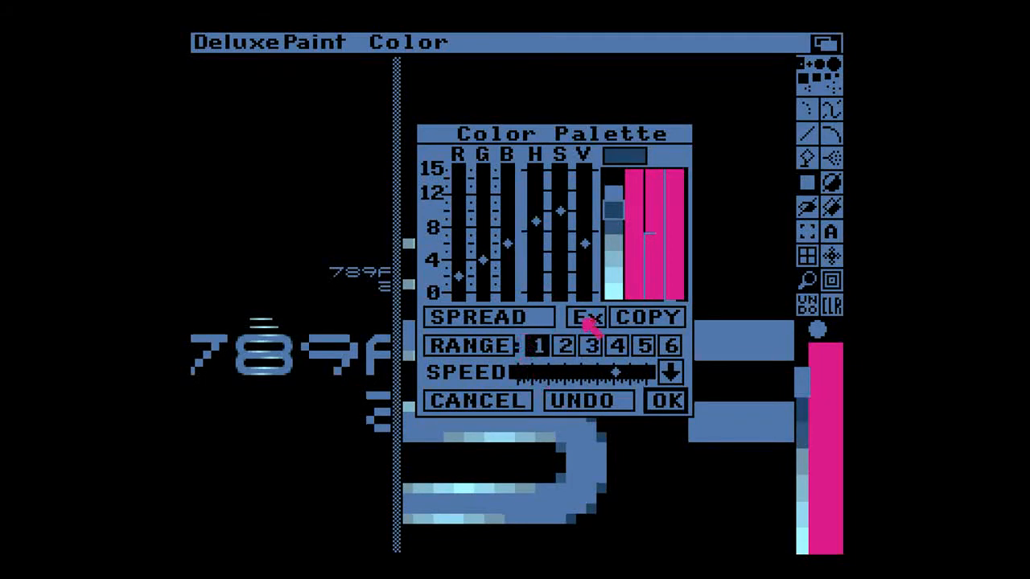
click(667, 405)
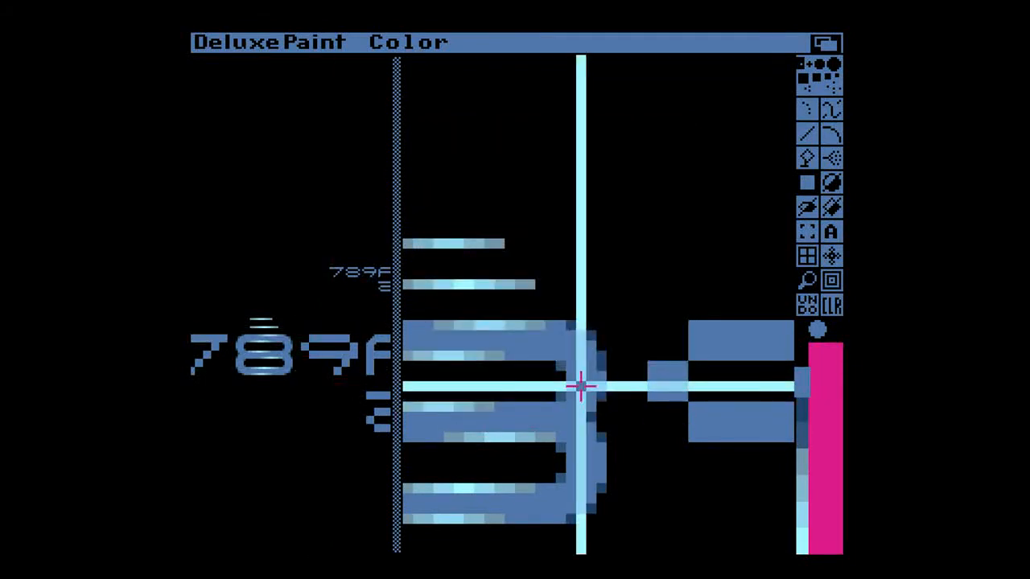
- Touch up the shading on the enlarged 8's outer edge in the two darkest blues, switching to the Line tool
key(m)
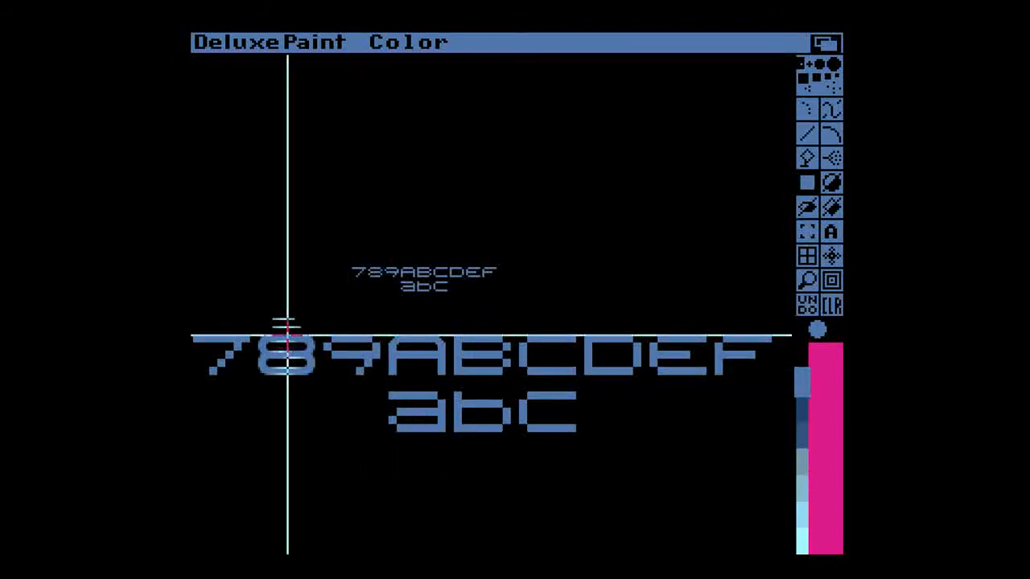
key(m)
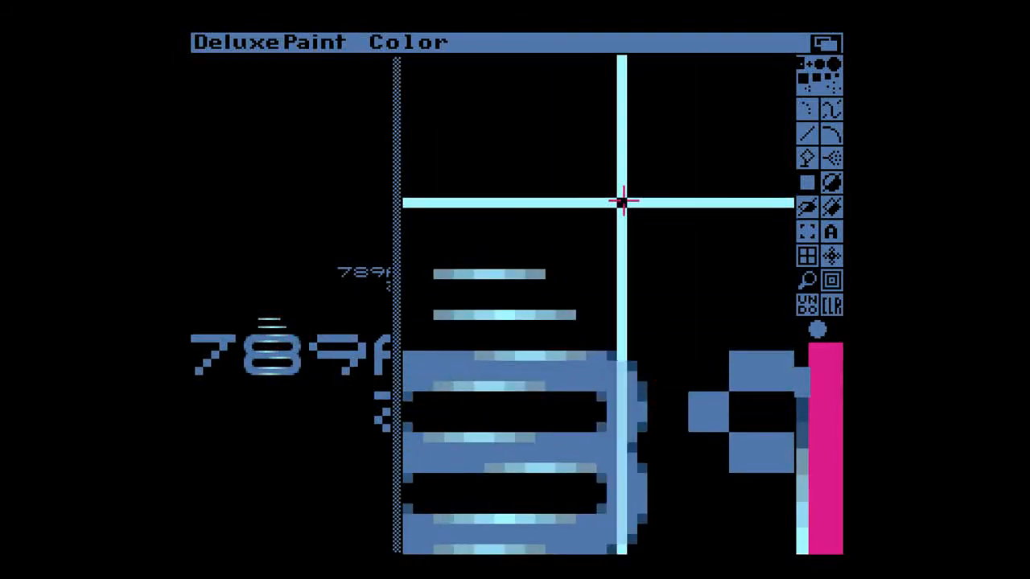
key(shift+r)
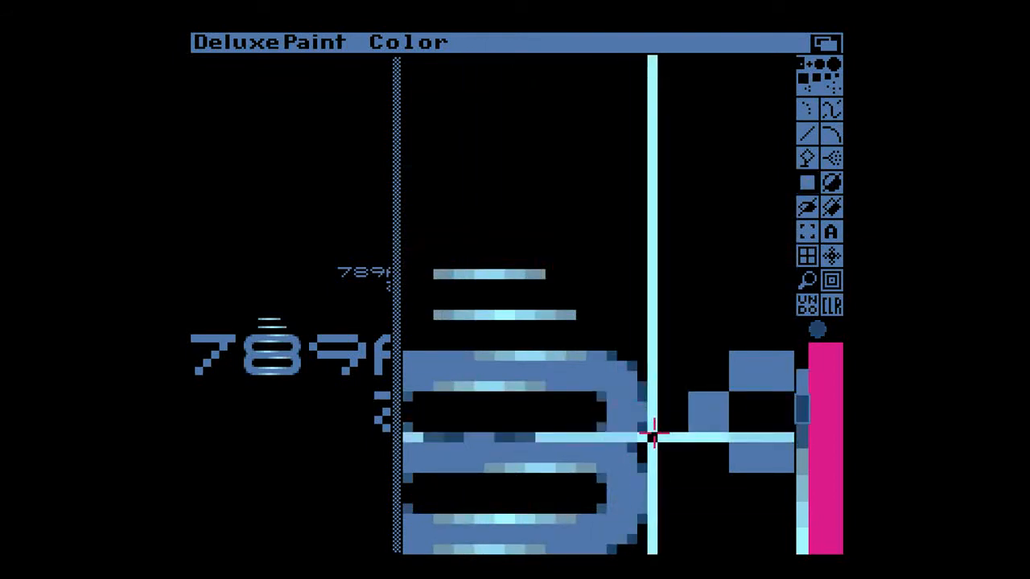
drag(612, 355, 630, 466)
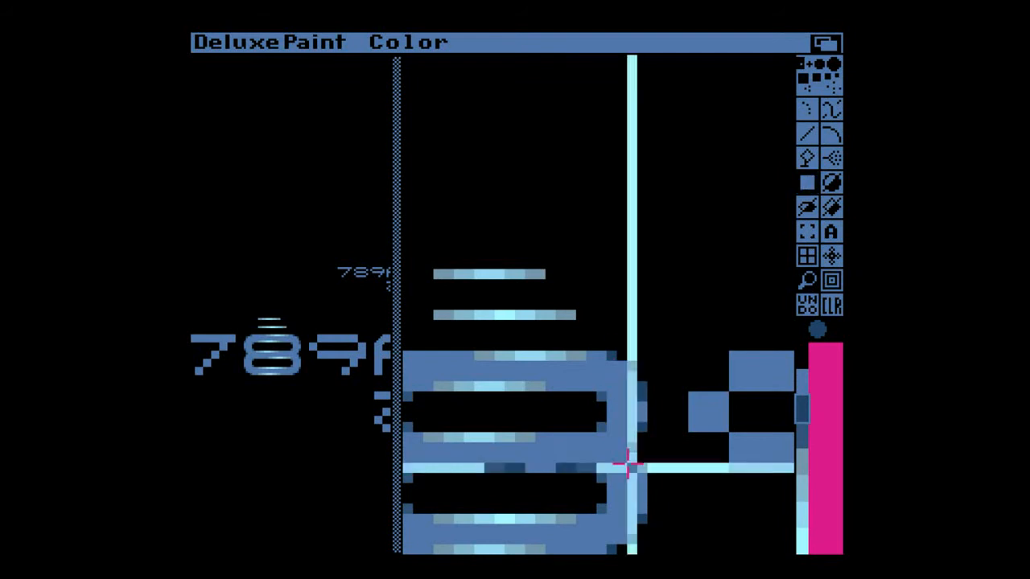
drag(616, 362, 628, 443)
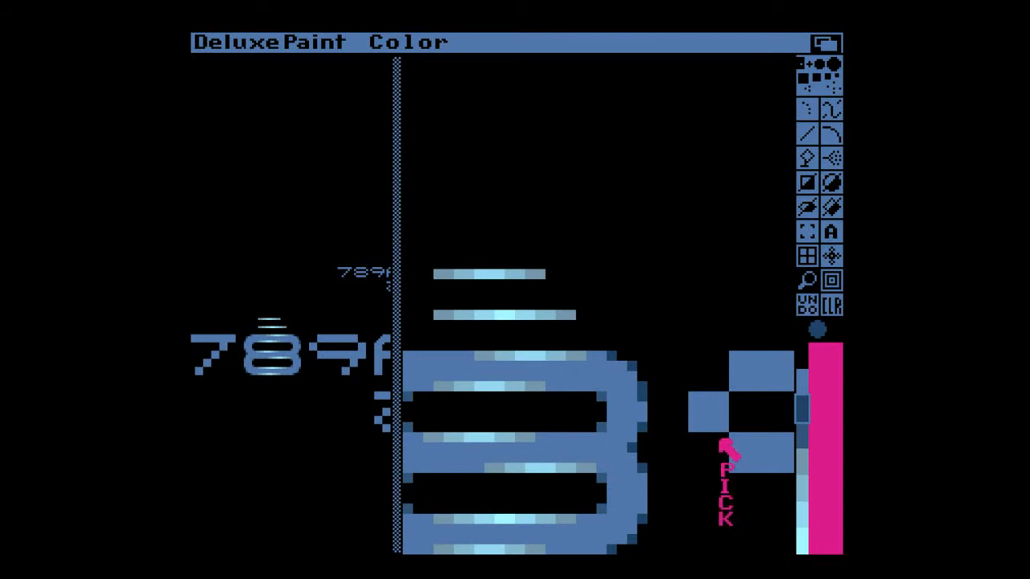
click(739, 421)
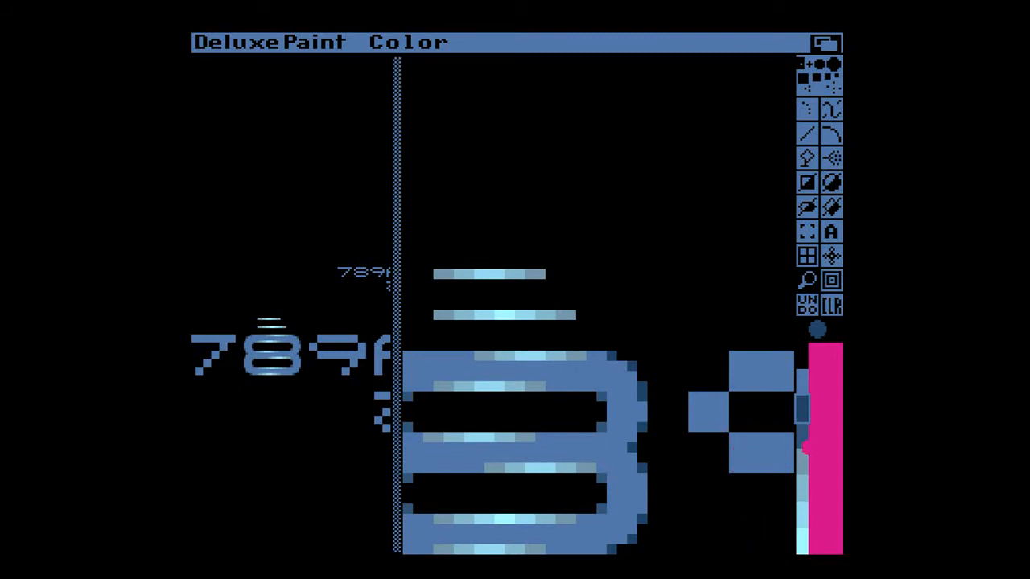
key(v)
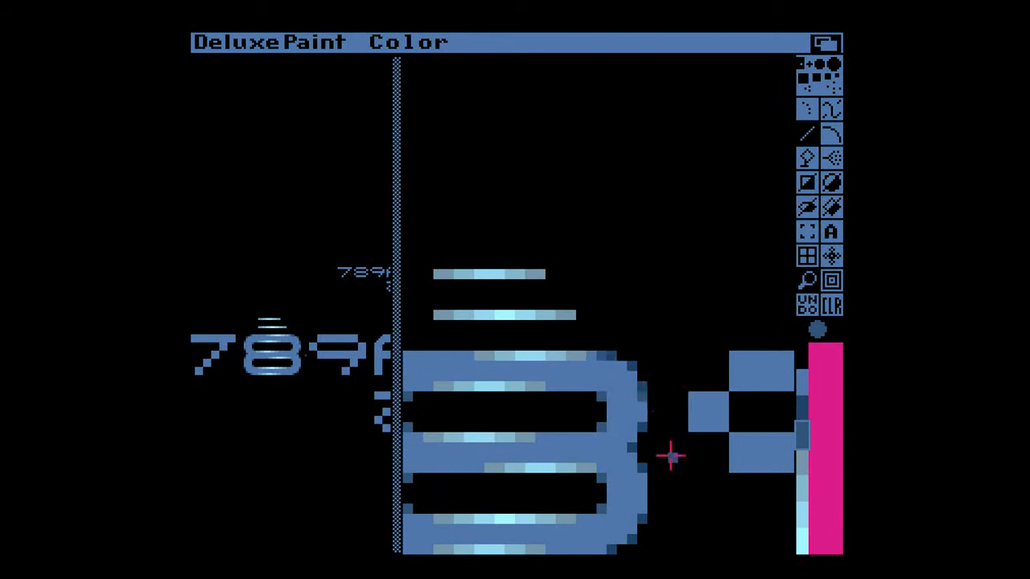
- Examine the small 789ABCDEF and abc lettering in the magnified view, comparing it with the normal view
key(m)
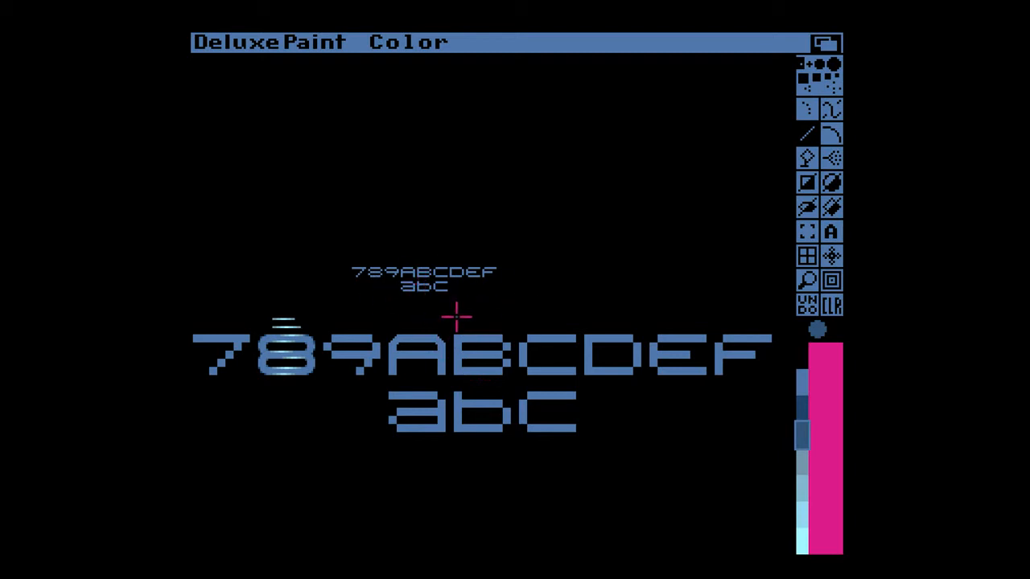
key(m)
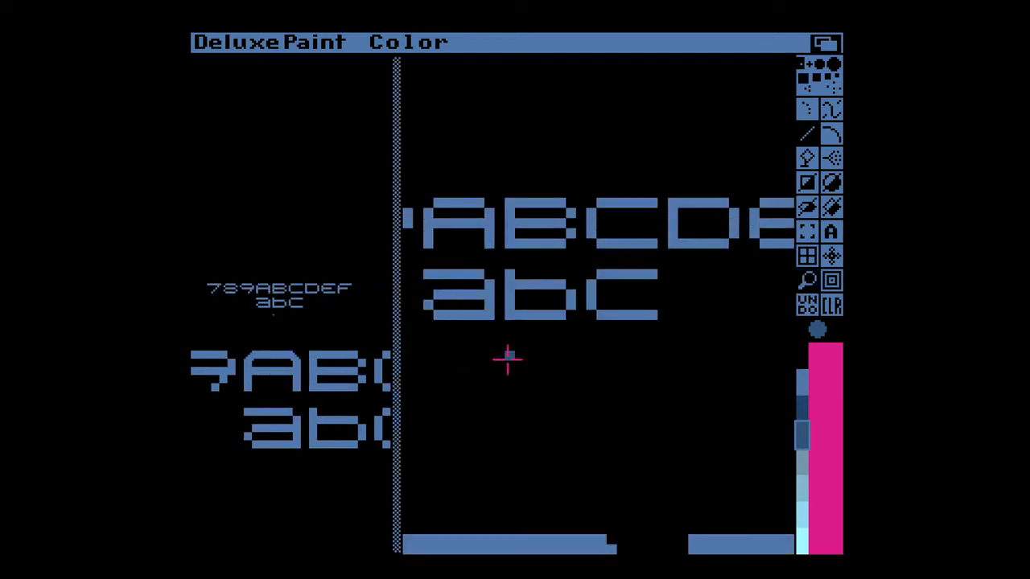
key(m)
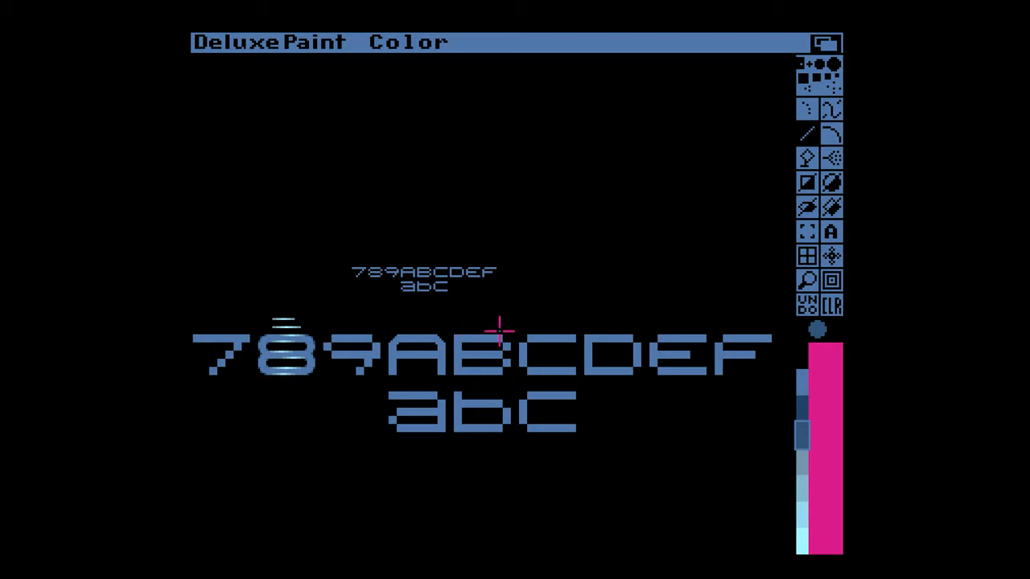
key(m)
key(m)
key(m)
key(m)
key(m)
key(m)
key(m)
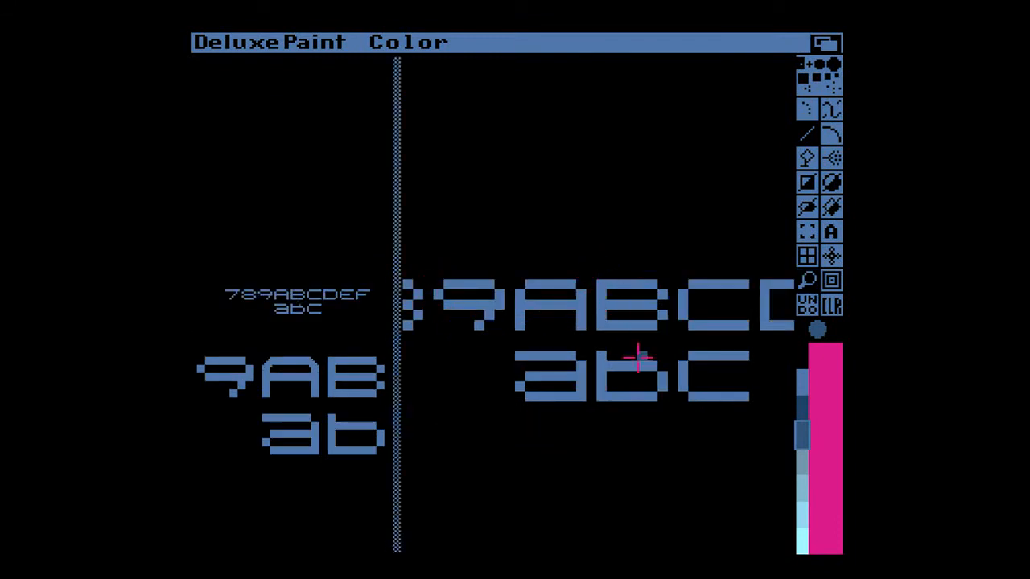
- Turn on the Coords and AutoTransp preferences
right_click(687, 42)
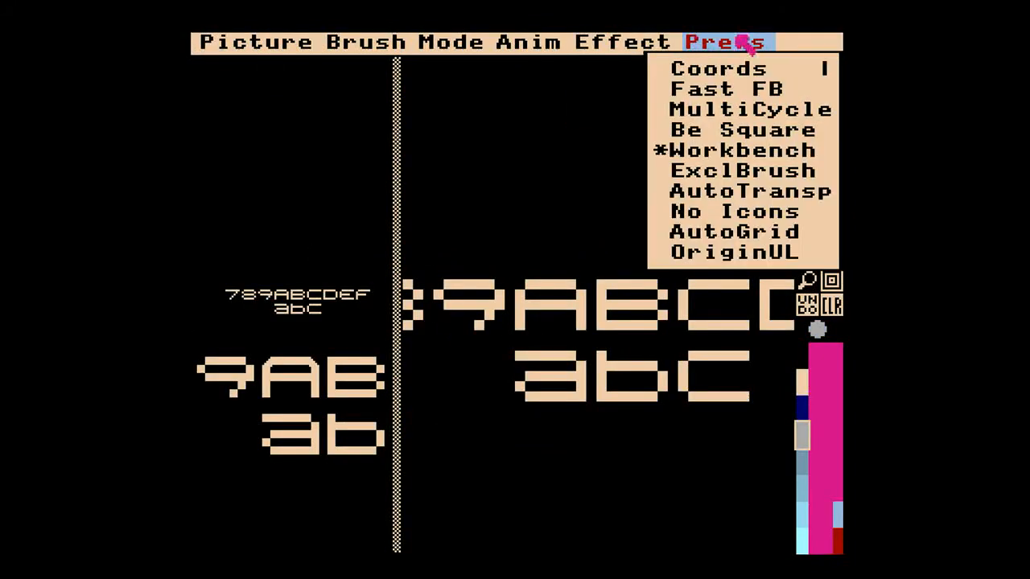
right_click(746, 71)
right_click(747, 42)
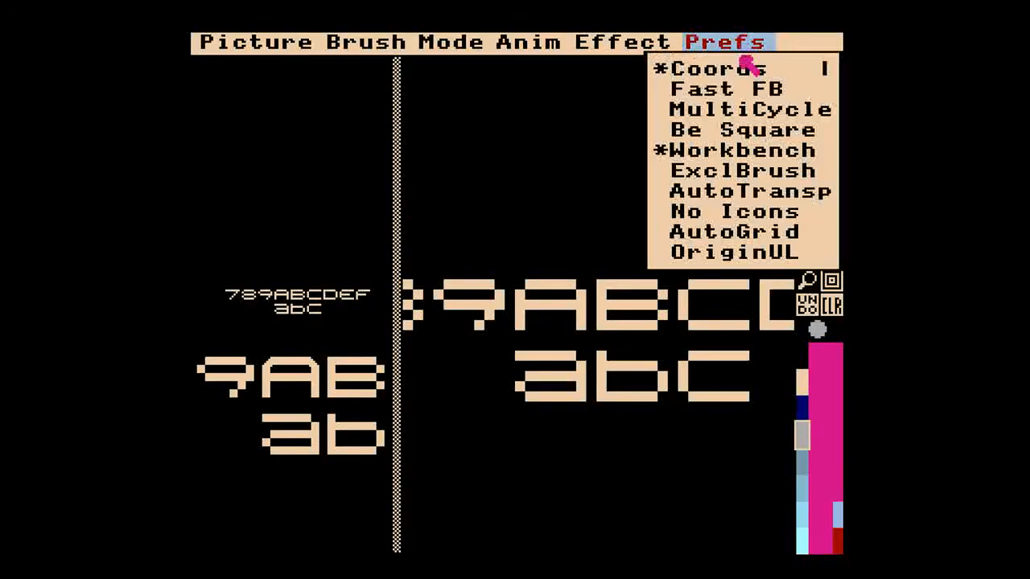
right_click(752, 191)
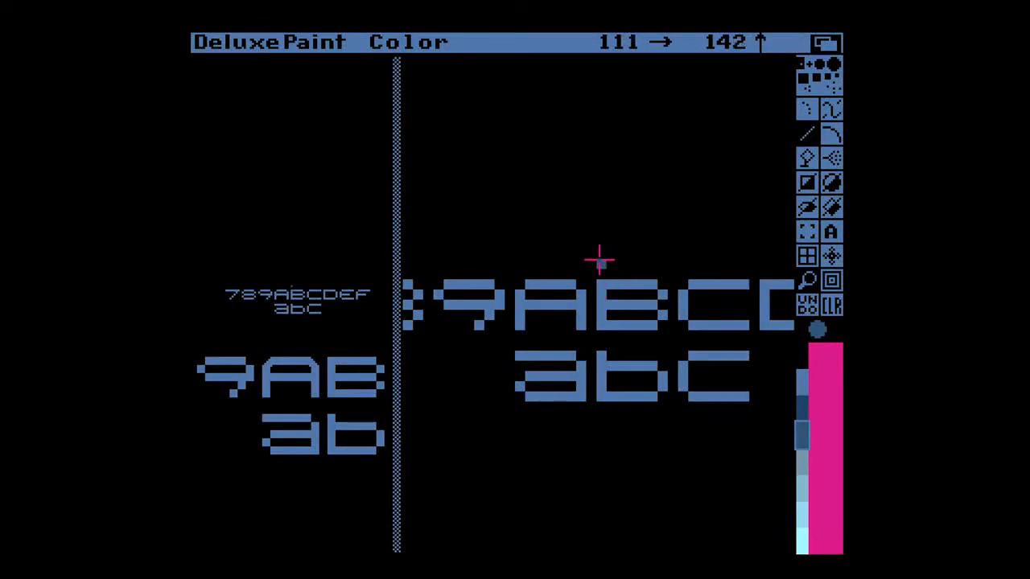
drag(600, 261, 674, 262)
key(u)
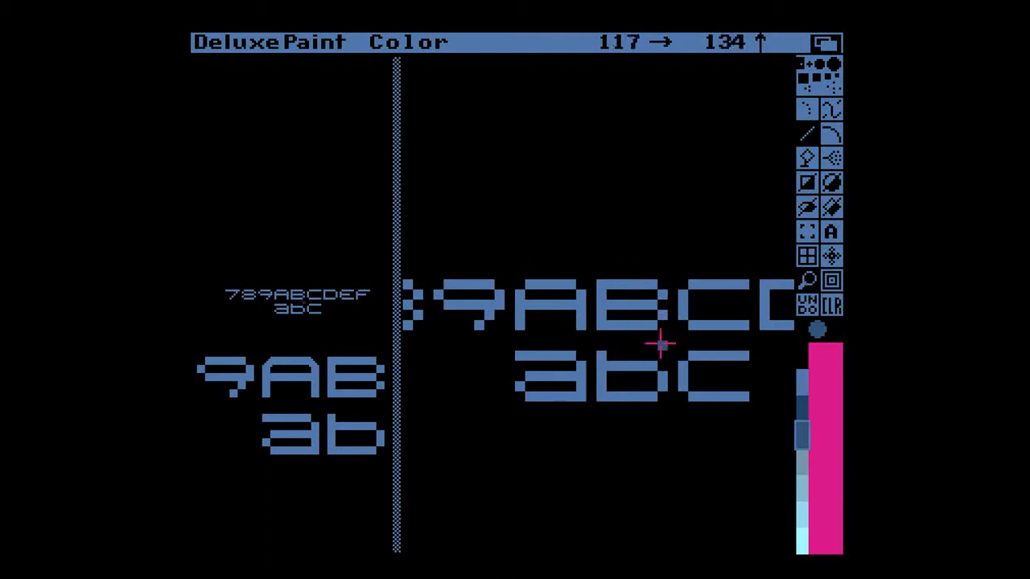
key(m)
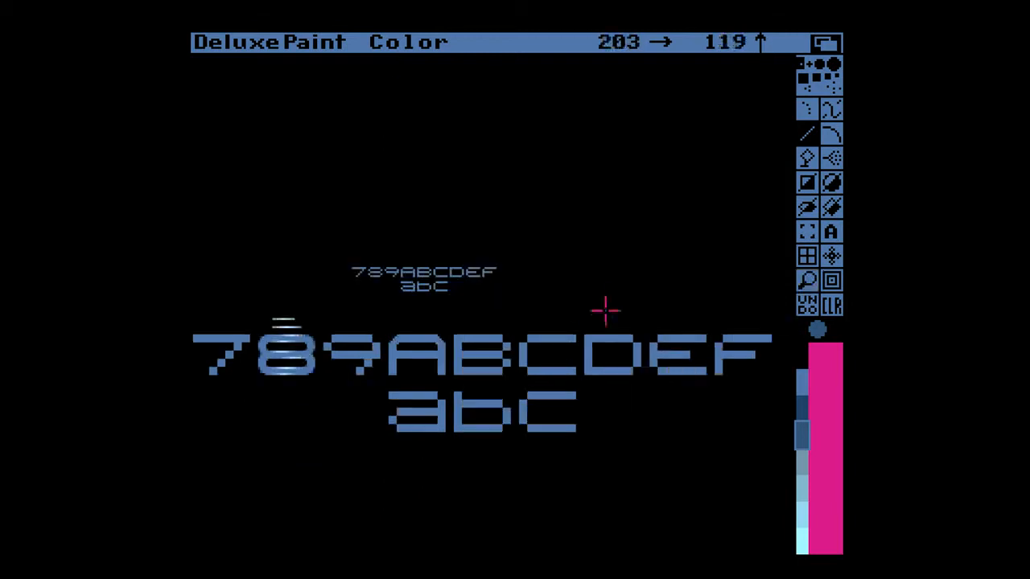
- Copy the small C as a brush, stamp it after the small F, and return to the single-pixel brush
key(m)
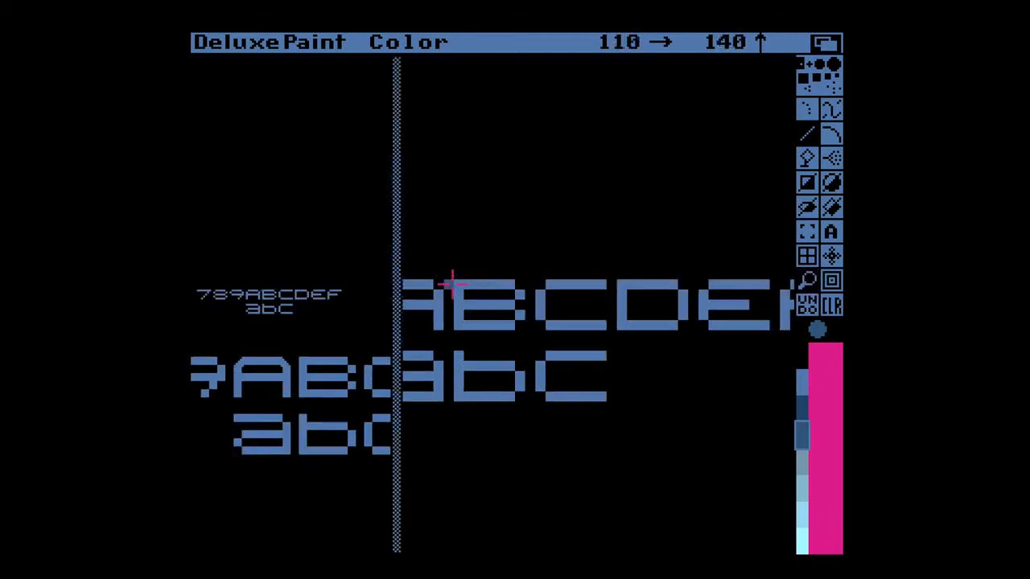
key(v)
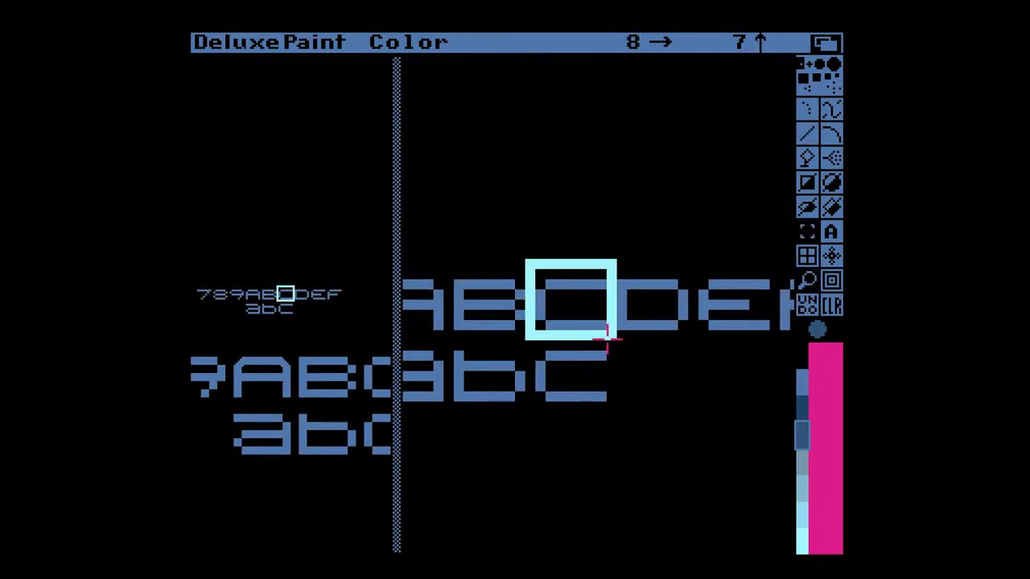
key(F1)
key(m)
key(m)
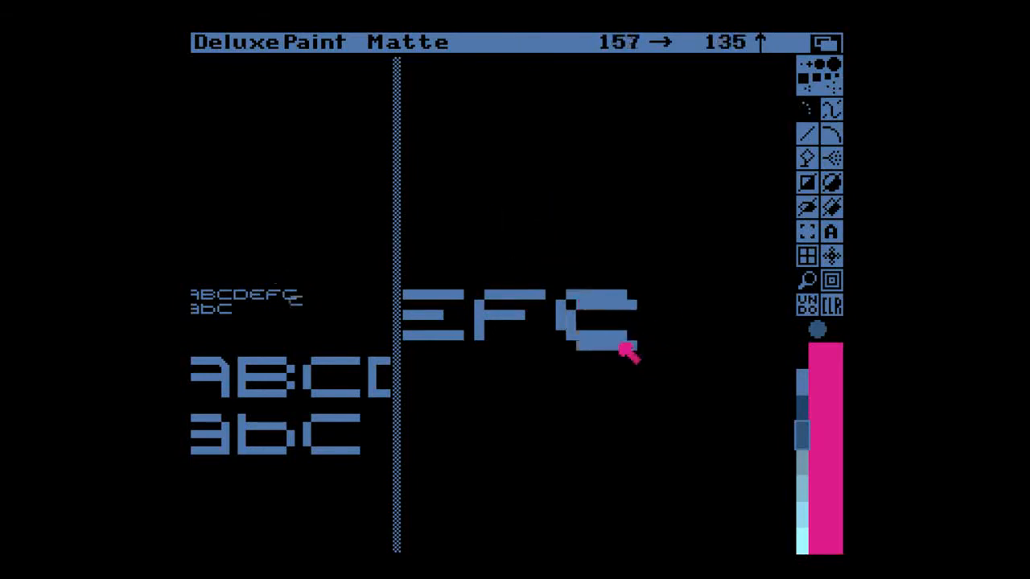
key(.)
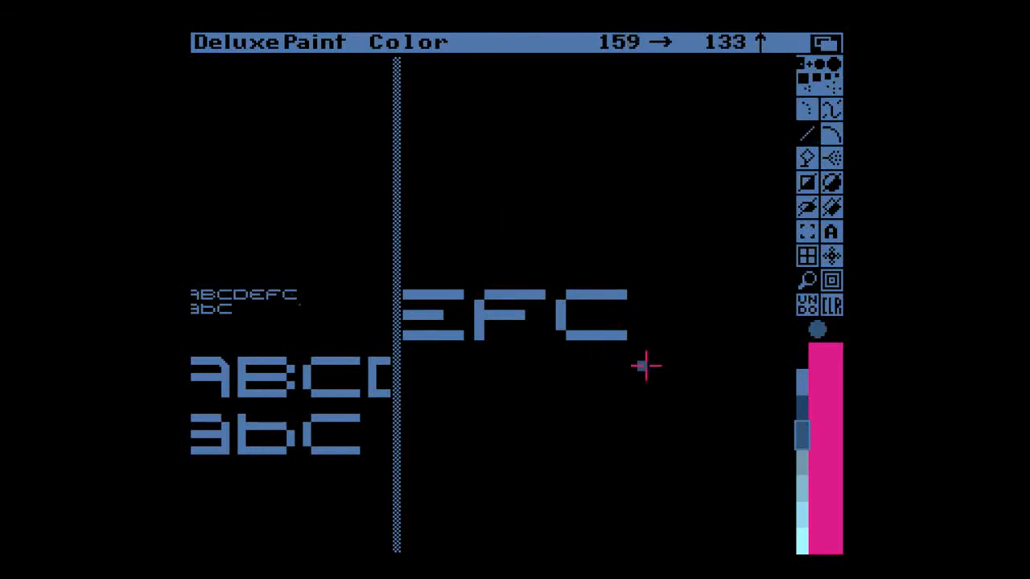
- Turn the copied C into a G by adding an inner bar and a lower outer stem in the lettering blue
click(586, 306)
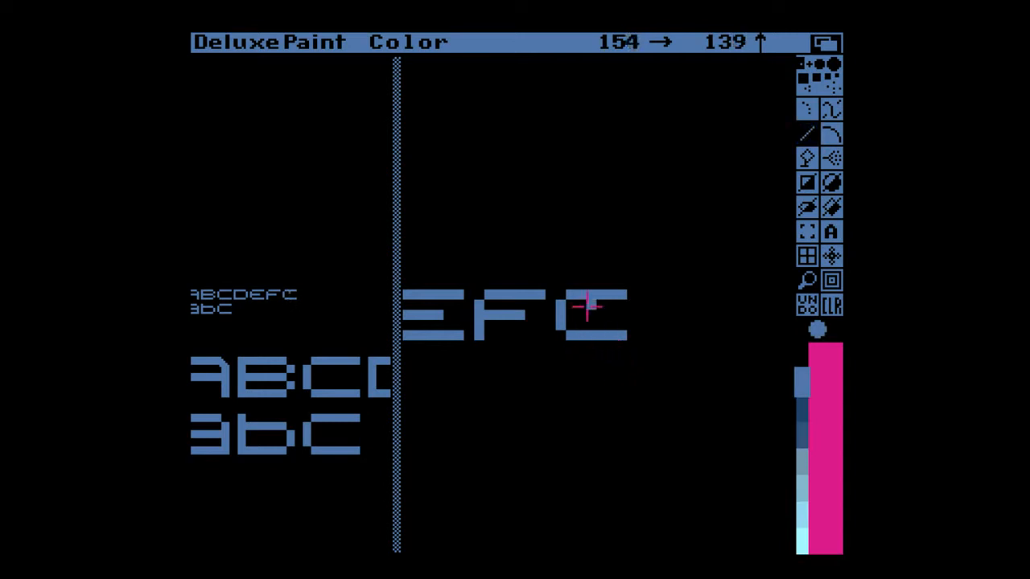
mouse_move(599, 309)
mouse_down()
mouse_move(628, 315)
mouse_move(622, 332)
mouse_up()
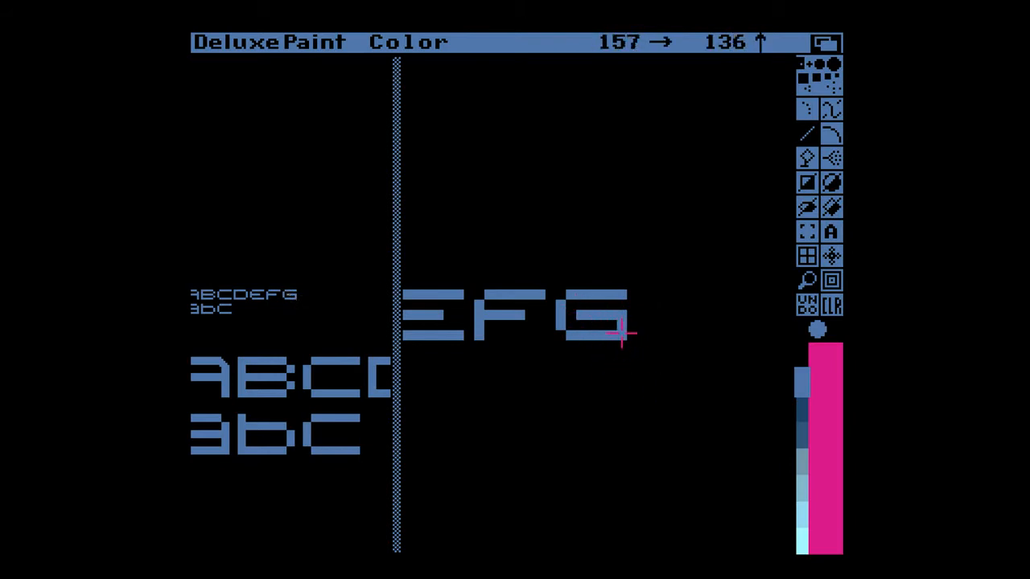
key(m)
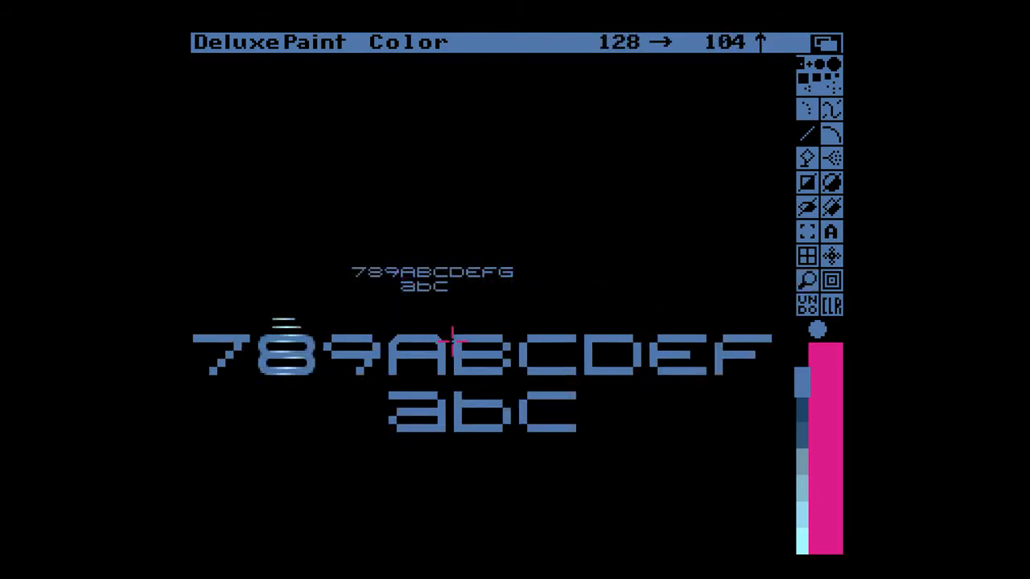
- Draw a small capital H after the G in the same blue and check it at normal size
key(m)
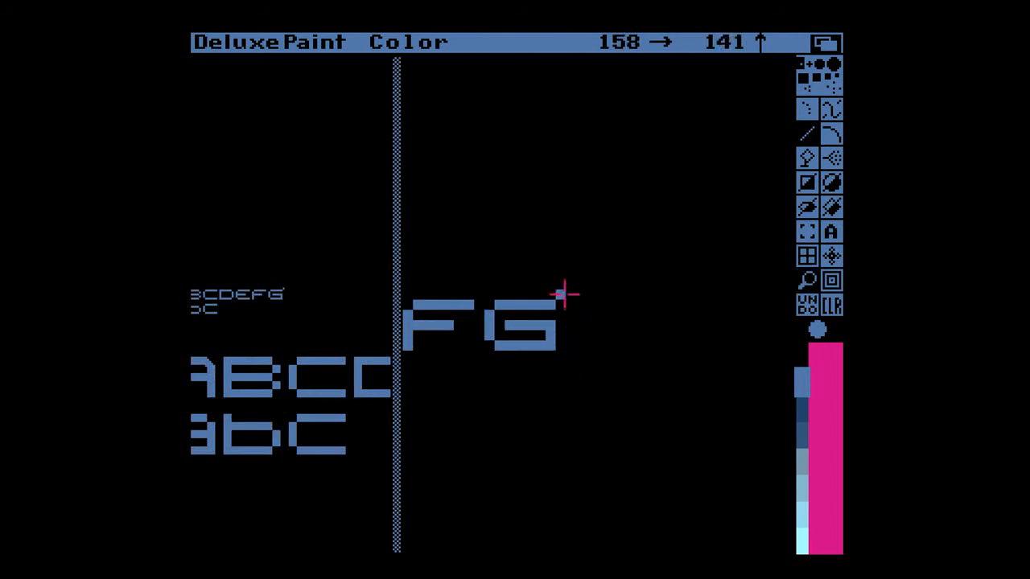
mouse_move(569, 296)
mouse_down()
mouse_move(570, 347)
mouse_move(604, 325)
mouse_move(634, 327)
mouse_move(636, 348)
mouse_up()
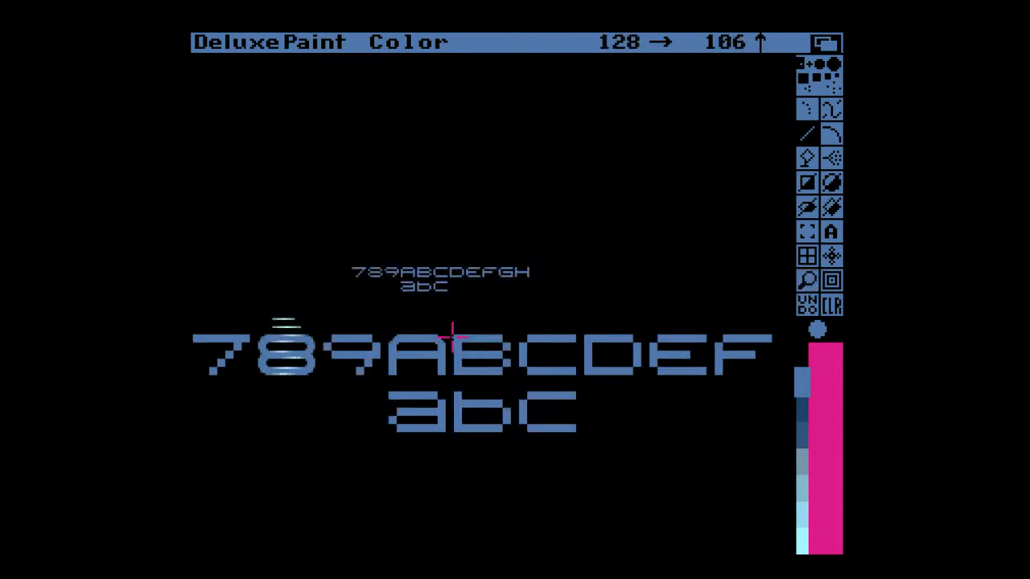
key(j)
key(j)
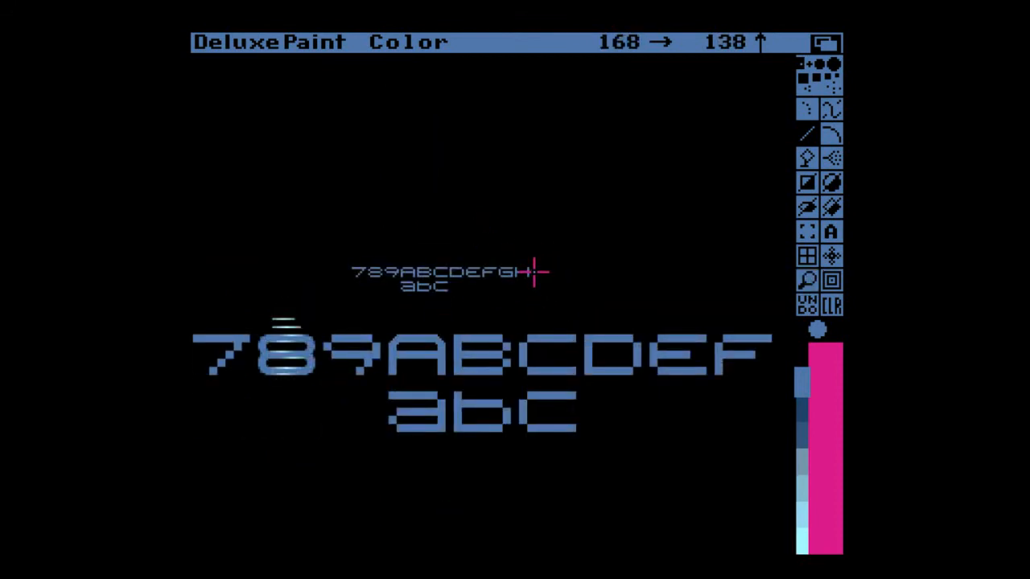
- Try a serifed capital I after the small H, narrowing its bars by one pixel column
key(m)
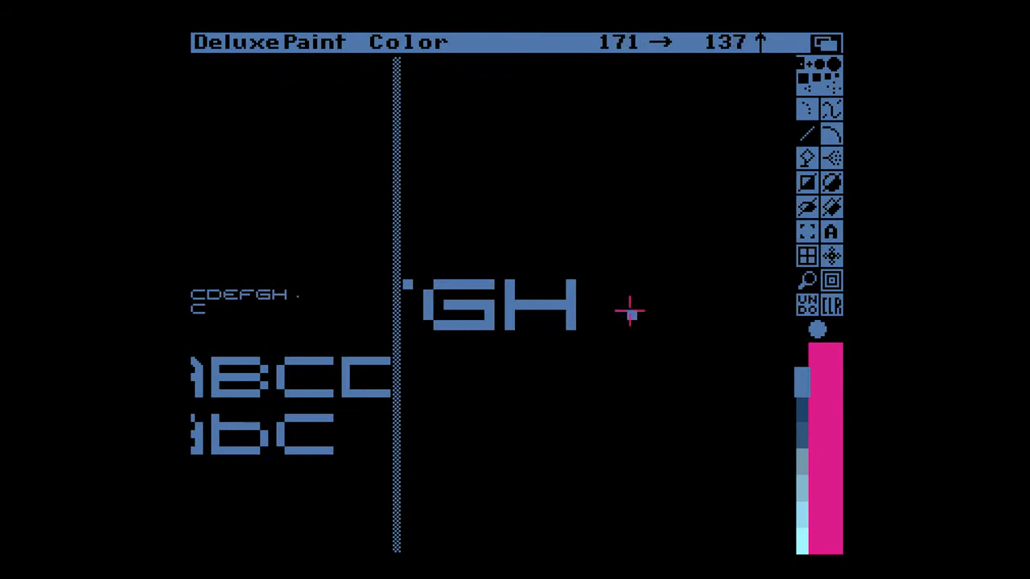
drag(595, 283, 656, 287)
drag(593, 327, 656, 327)
mouse_move(620, 281)
mouse_down()
mouse_move(619, 327)
mouse_move(591, 288)
mouse_up()
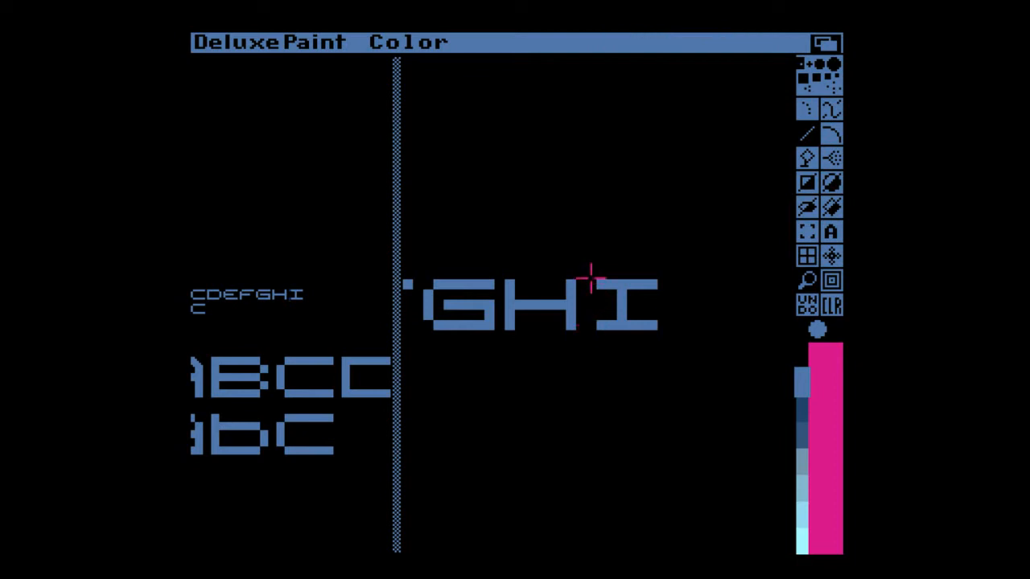
drag(649, 272, 660, 394)
right_click(654, 328)
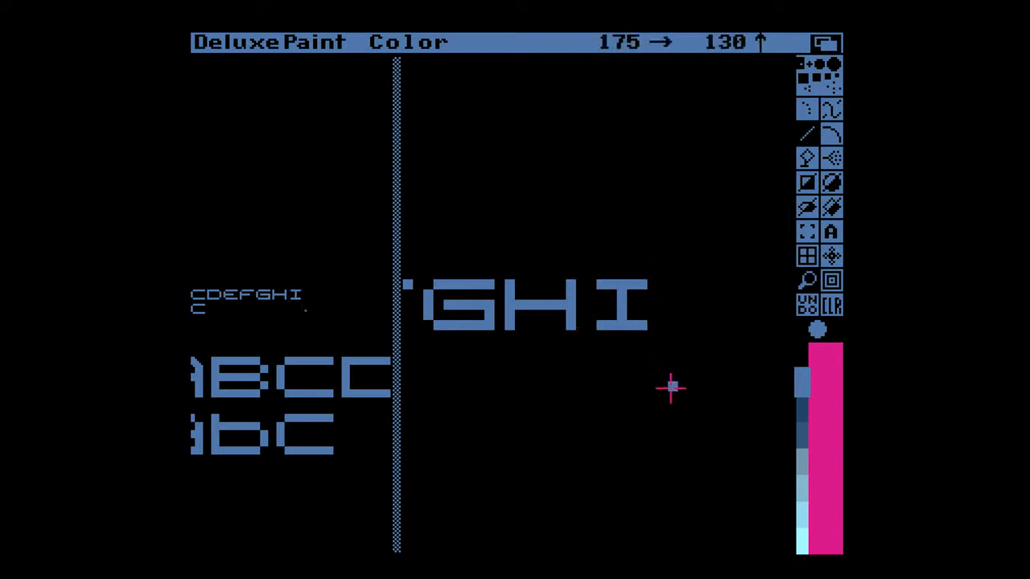
key(m)
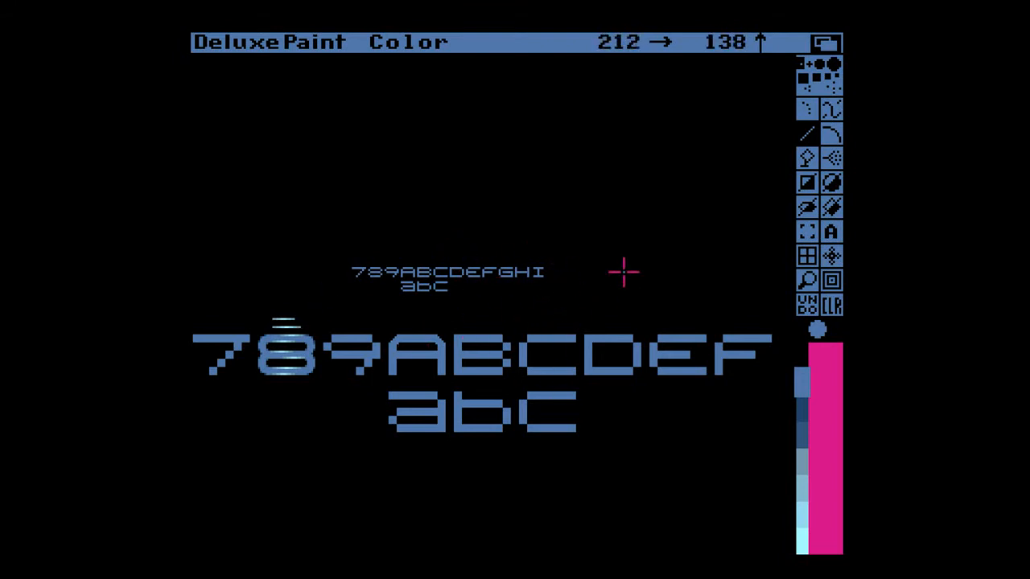
- Replace the serifed I with a dotted lowercase i, one pixel wide, beside the small H
key(m)
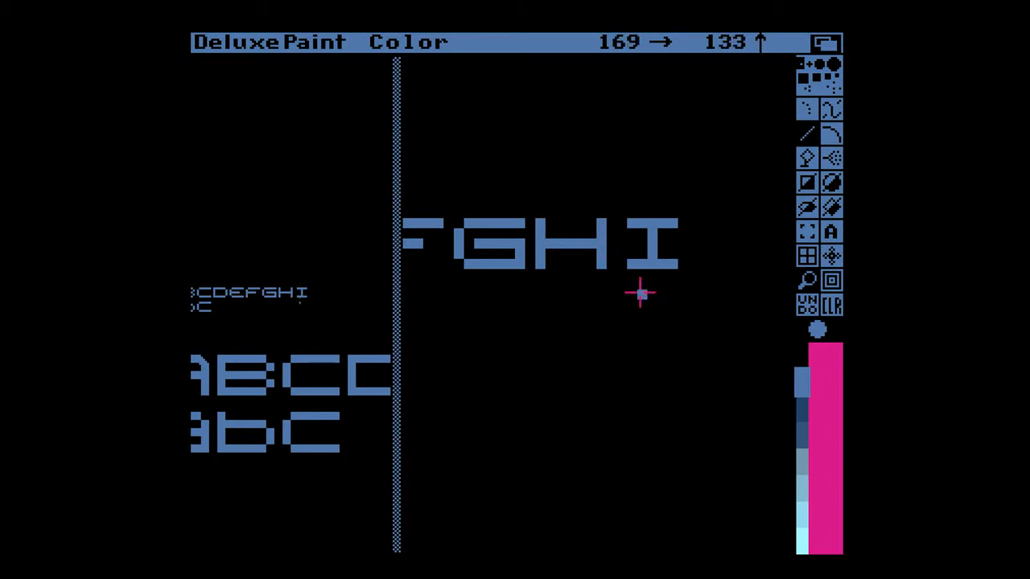
mouse_move(630, 260)
mouse_down()
mouse_move(635, 239)
mouse_move(664, 227)
mouse_move(671, 202)
mouse_move(659, 241)
mouse_up()
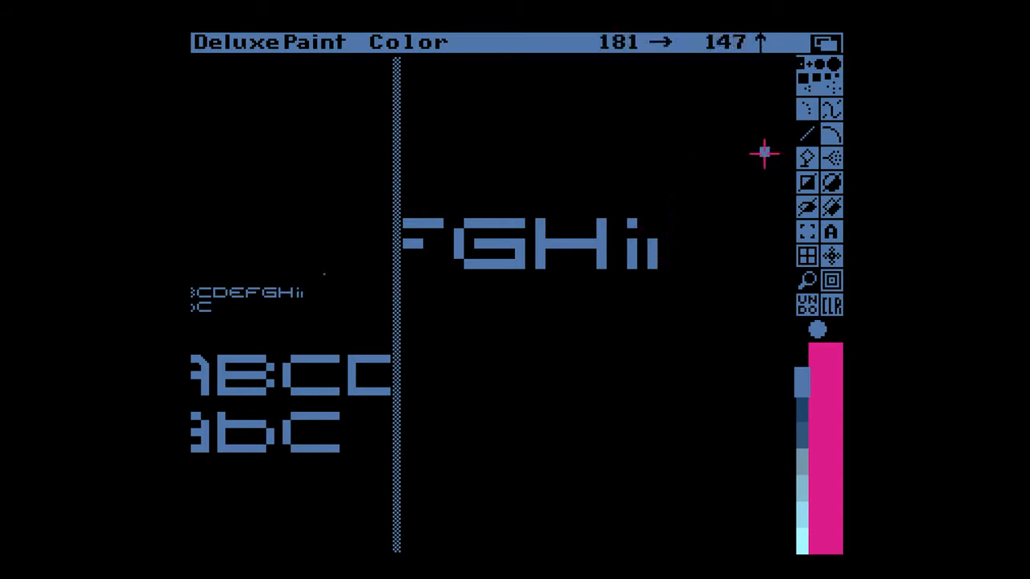
mouse_move(656, 215)
mouse_down()
mouse_move(641, 281)
mouse_move(671, 214)
mouse_up()
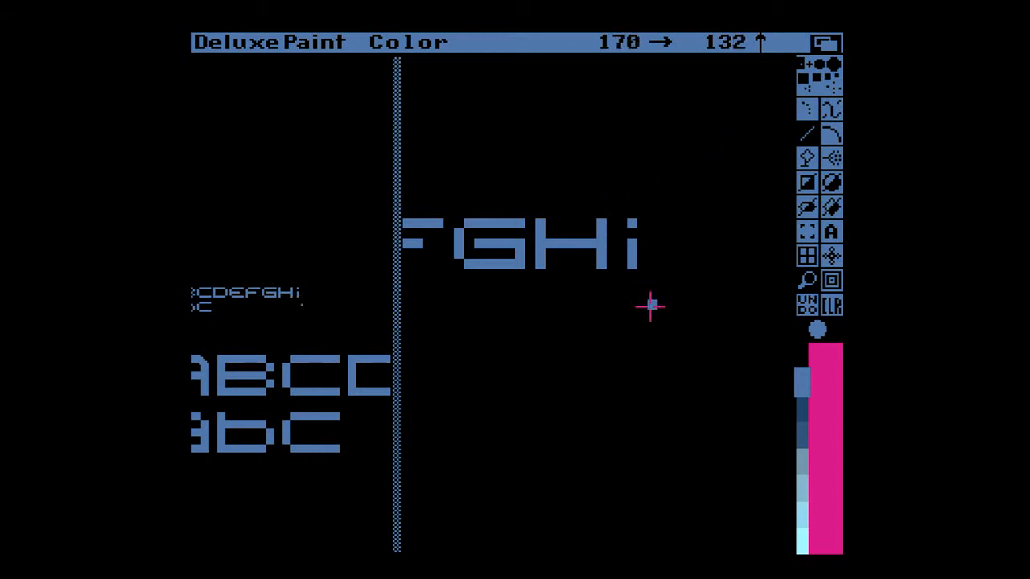
key(s)
mouse_move(581, 348)
mouse_down()
mouse_move(621, 385)
mouse_move(619, 436)
mouse_move(525, 452)
mouse_up()
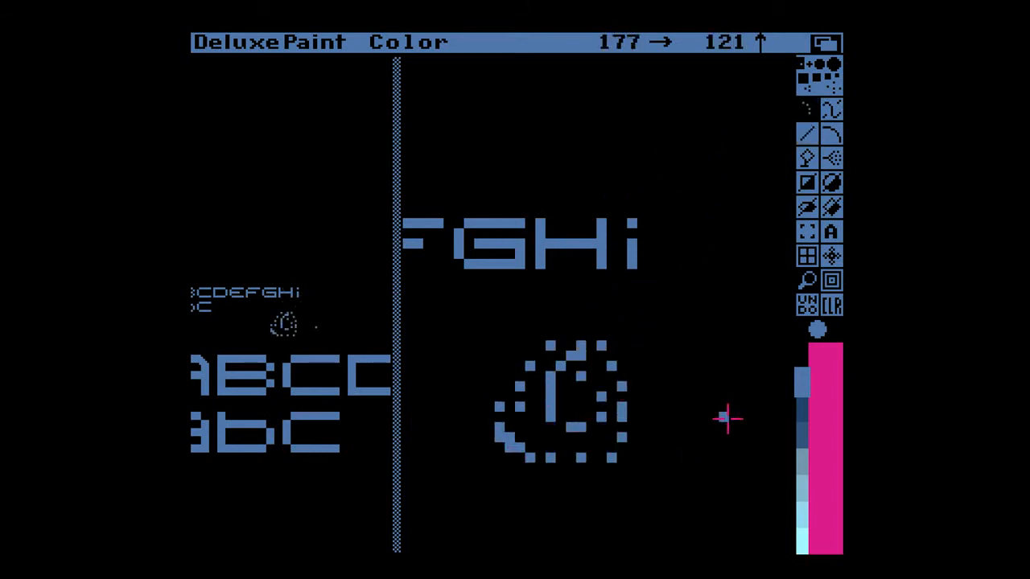
key(u)
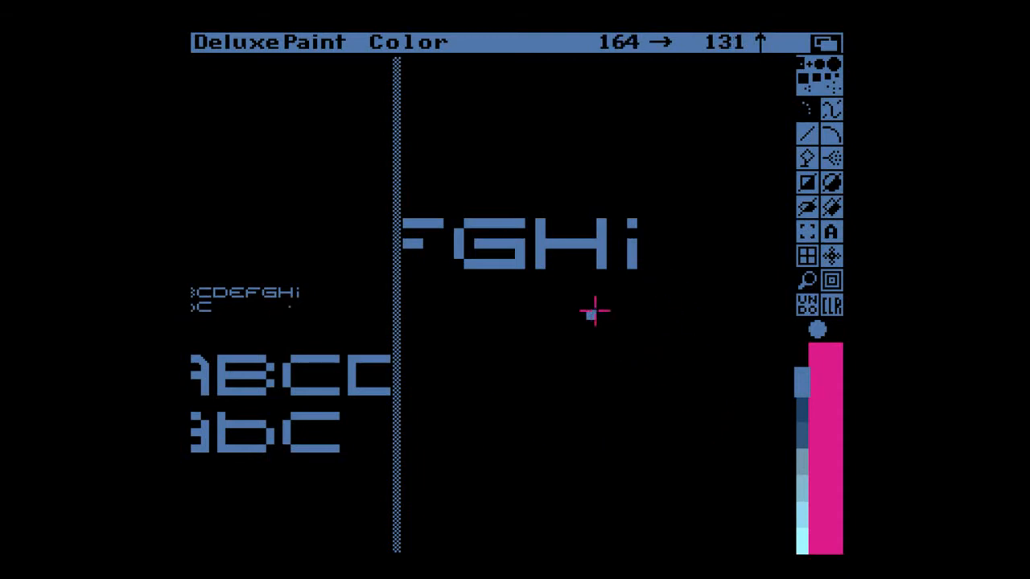
click(807, 109)
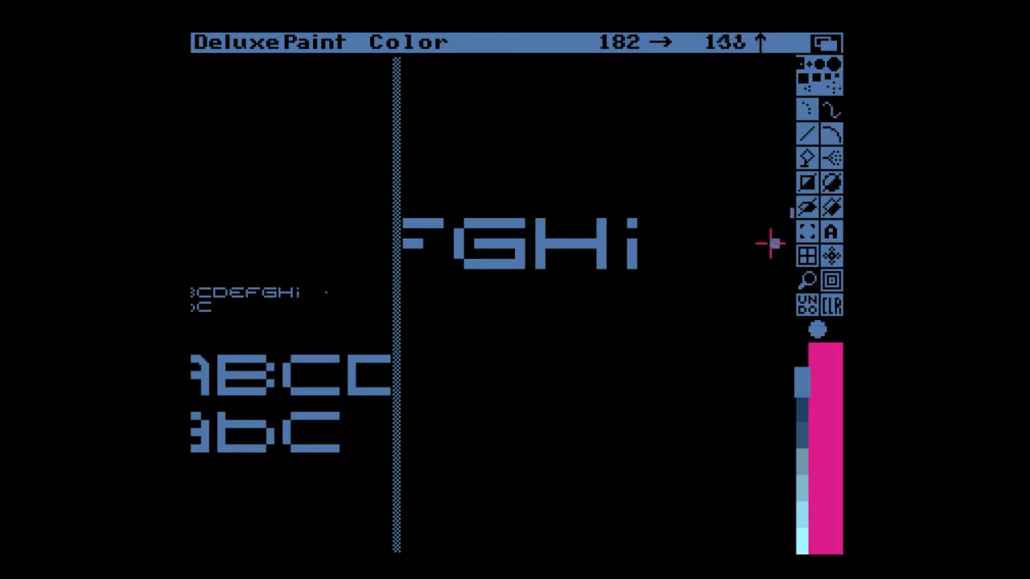
mouse_move(558, 345)
mouse_down()
mouse_move(547, 441)
mouse_move(602, 436)
mouse_move(627, 409)
mouse_up()
key(u)
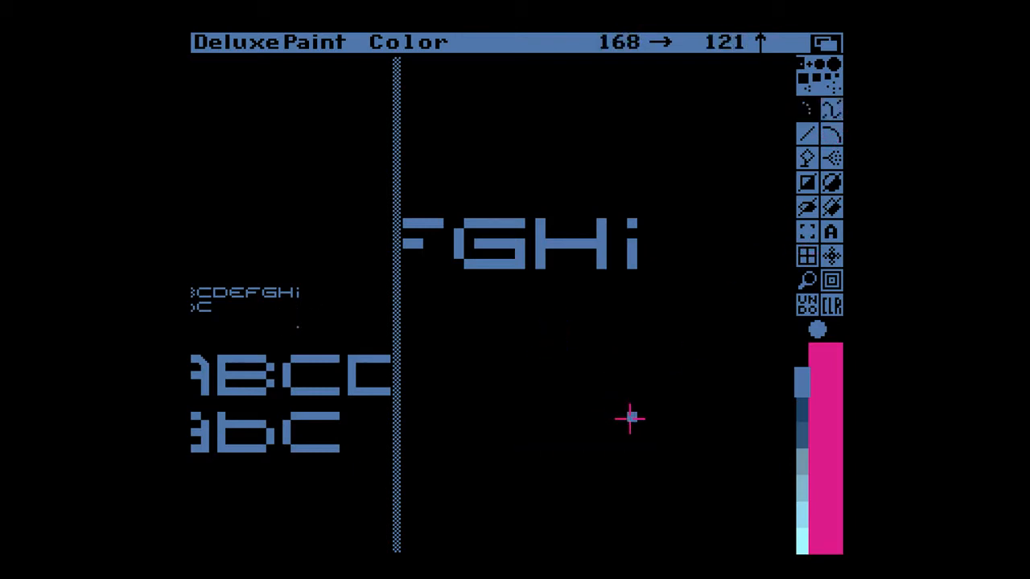
drag(600, 346, 622, 459)
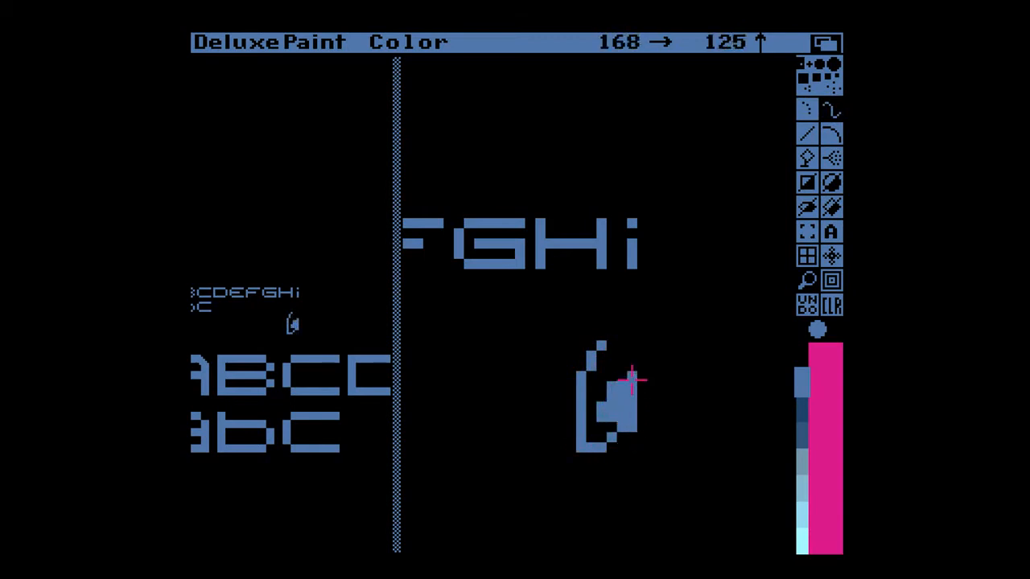
key(u)
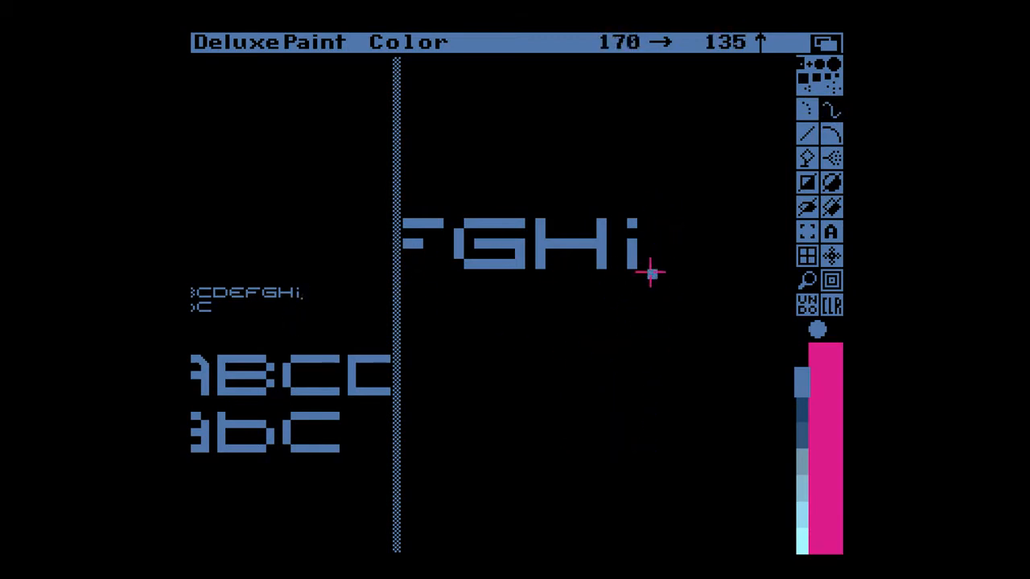
- Copy the small D from the 789ABCDEFGHi row as a brush
key(m)
key(m)
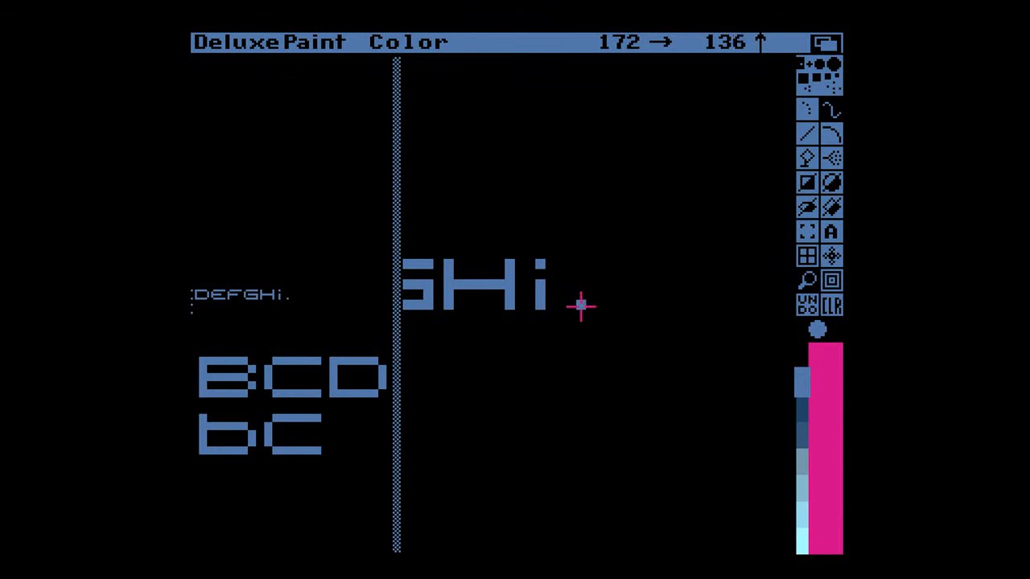
key(v)
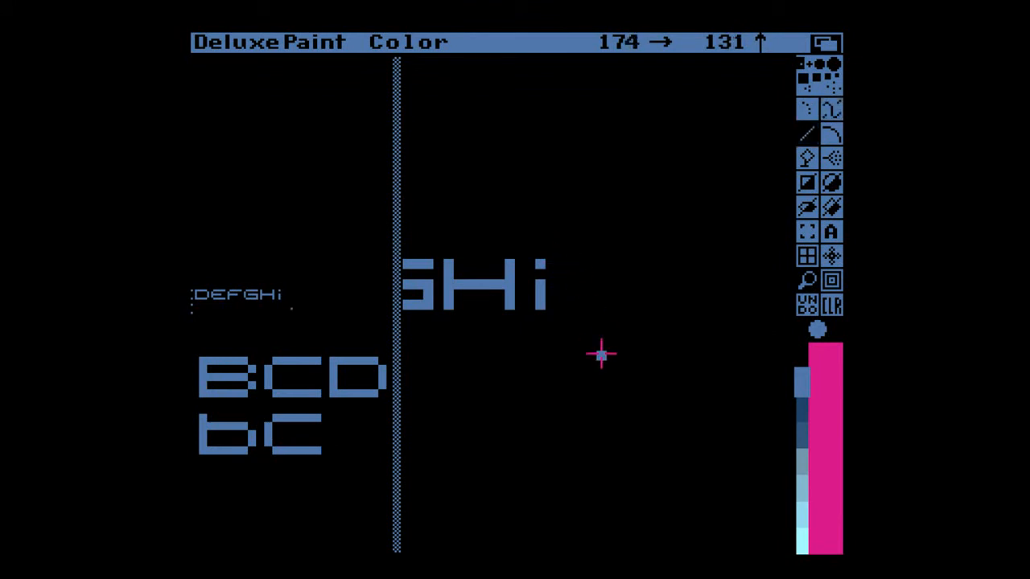
key(m)
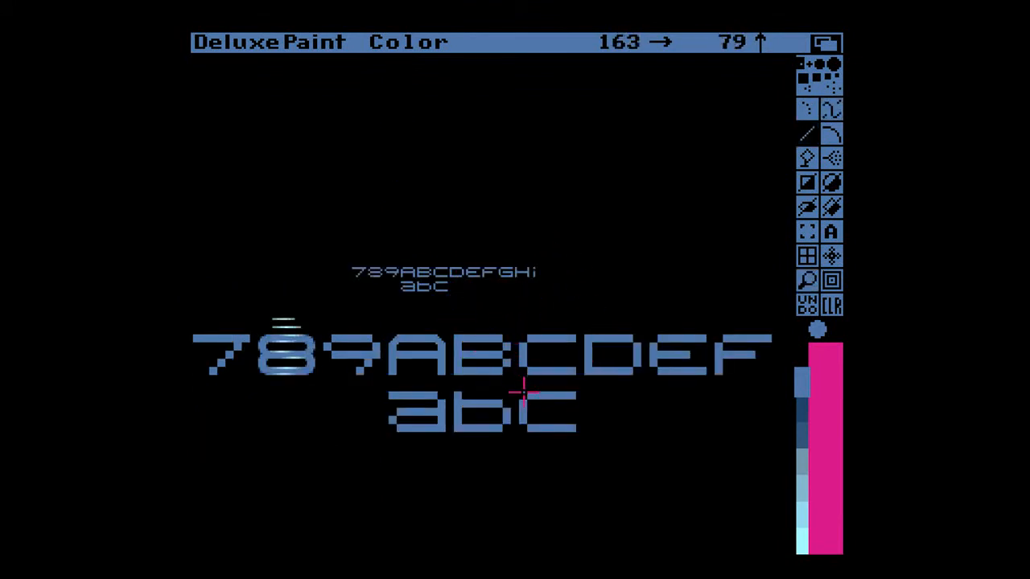
key(b)
drag(449, 255, 463, 280)
key(m)
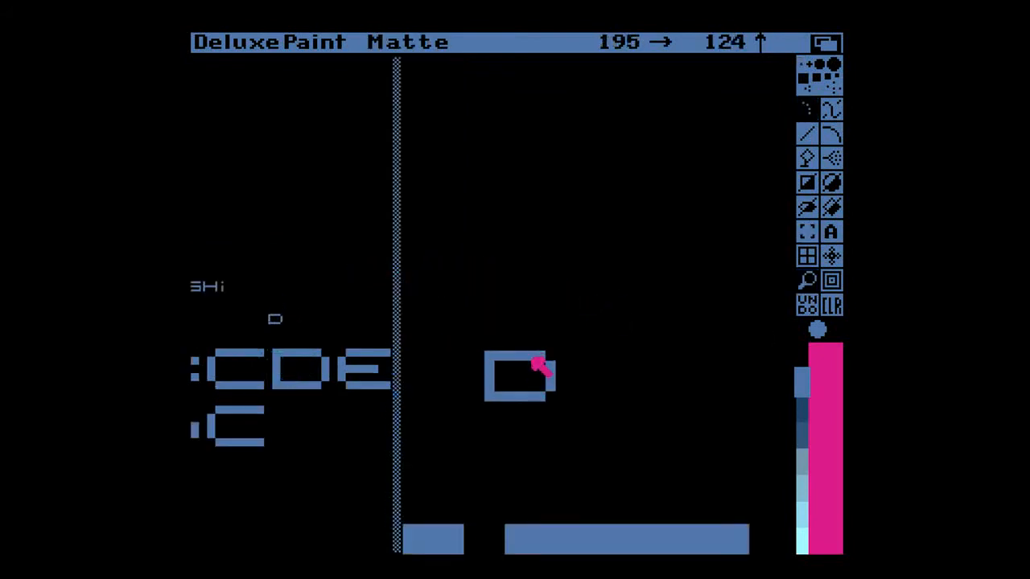
- Stamp one copy of the D just below the small i and another to its right on the same row
key(m)
key(m)
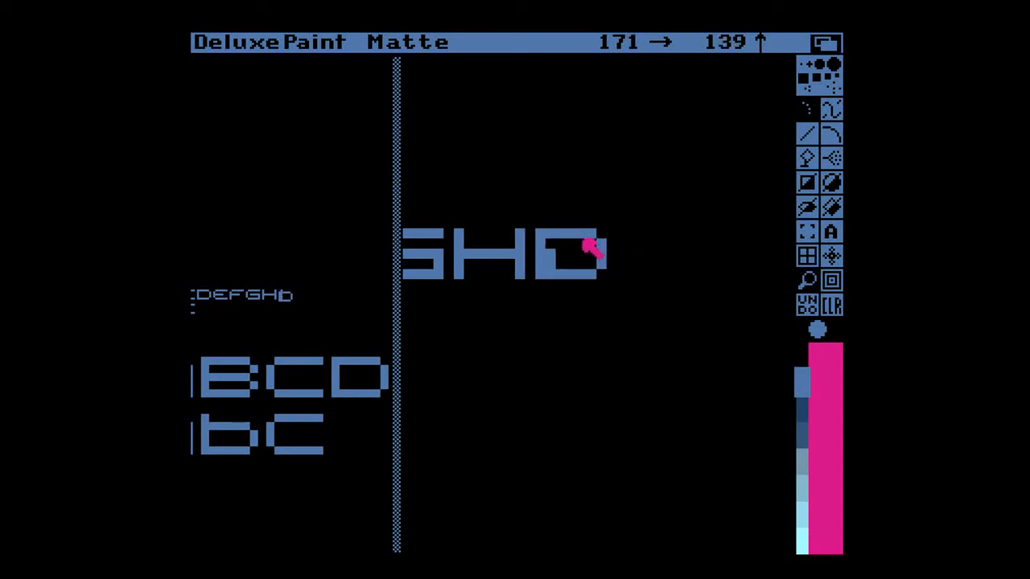
click(586, 302)
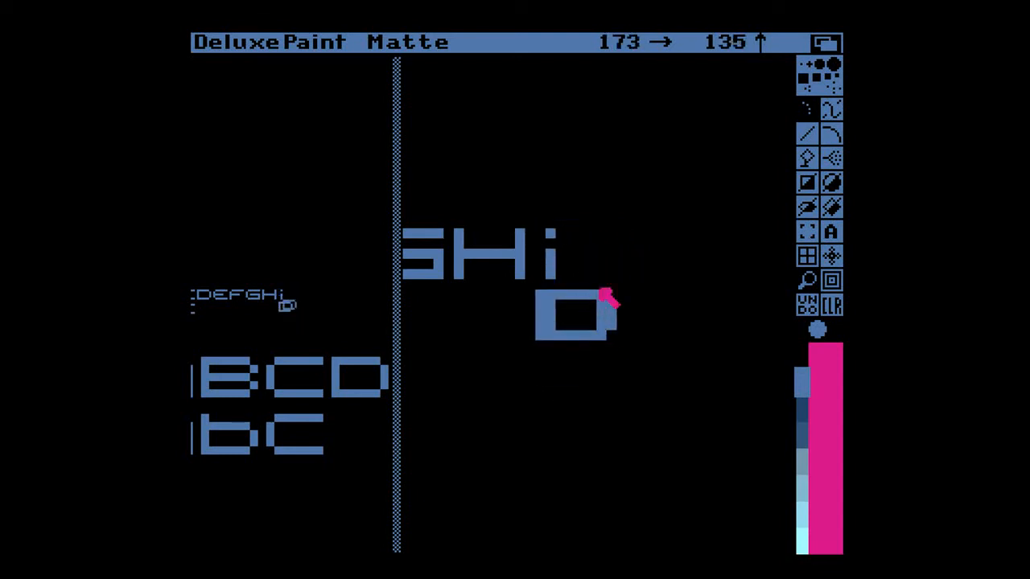
click(669, 238)
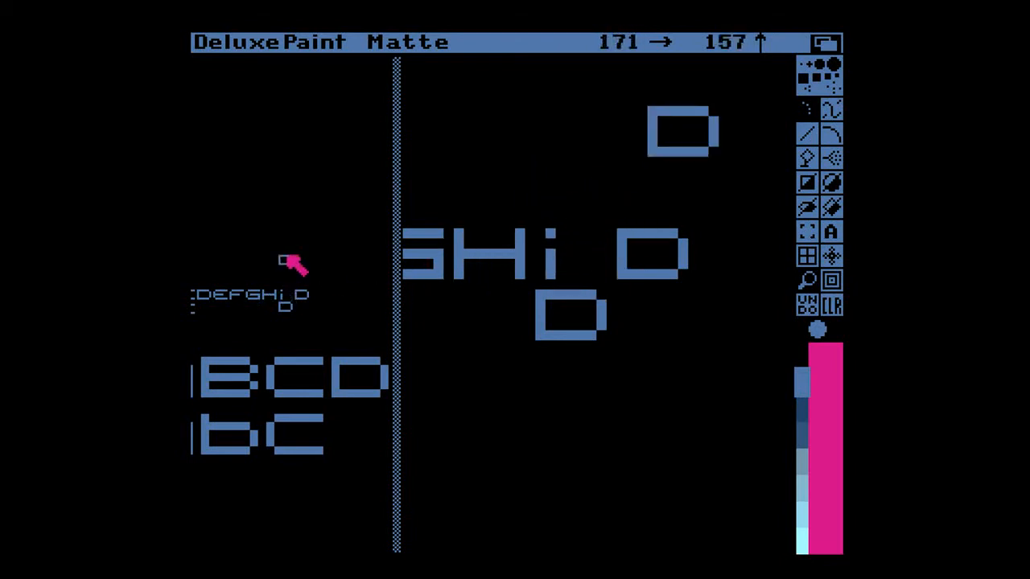
- Erase the left stem of the D copy on the small letter row, leaving a squared, hooked J
key(m)
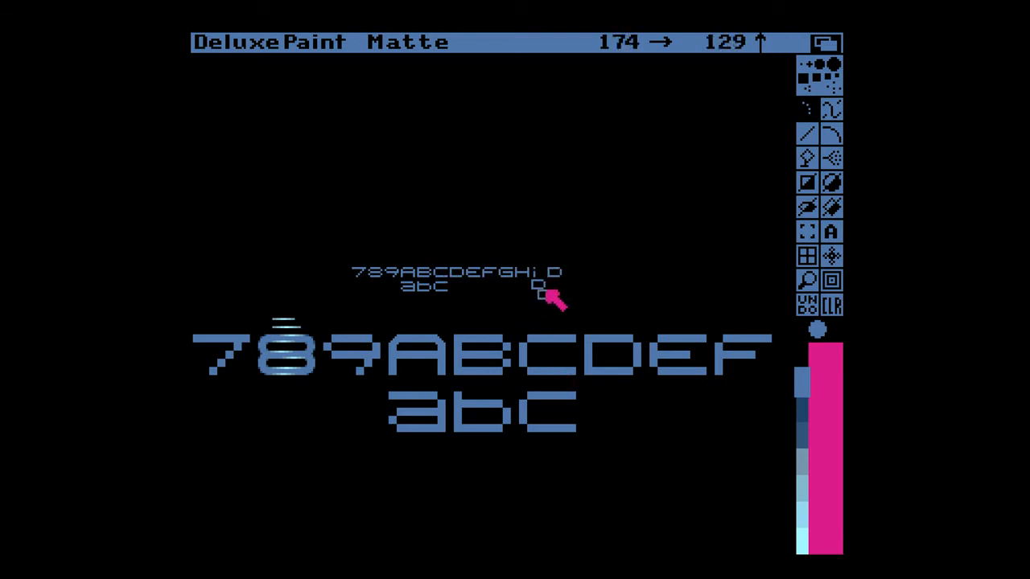
key(m)
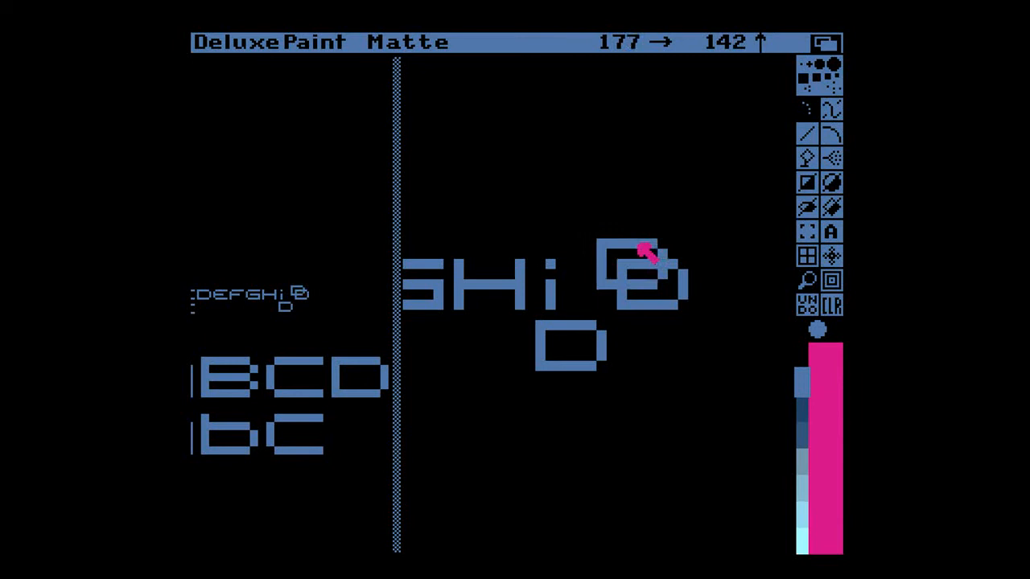
key(period)
mouse_move(626, 282)
mouse_down()
mouse_move(616, 271)
mouse_move(630, 292)
mouse_up()
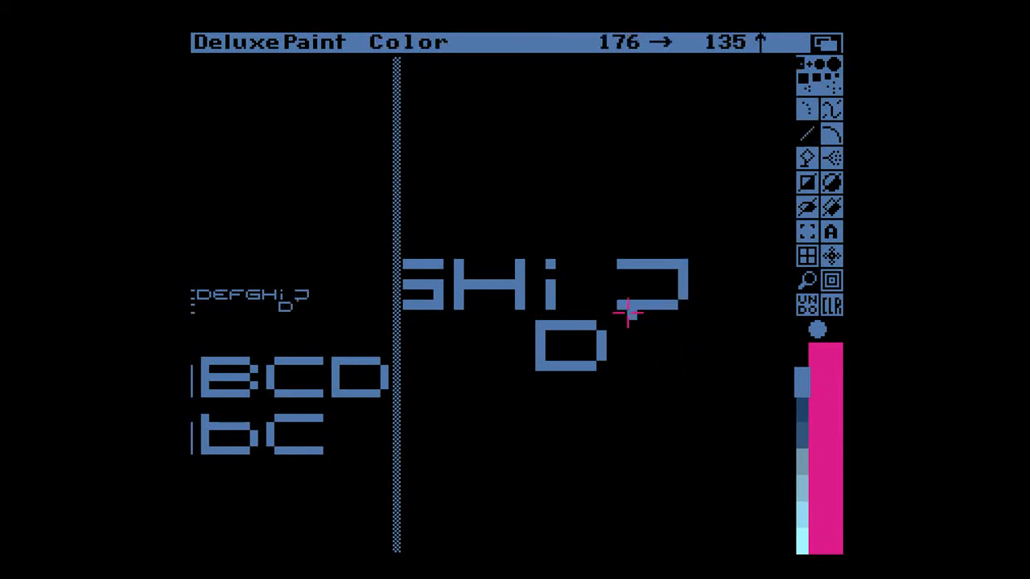
drag(635, 303, 620, 304)
key(u)
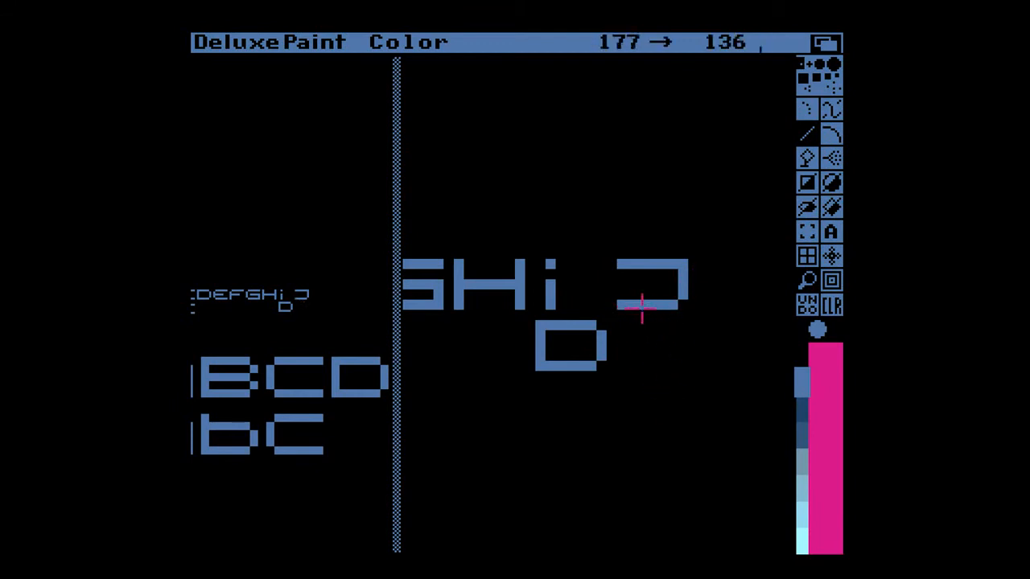
key(m)
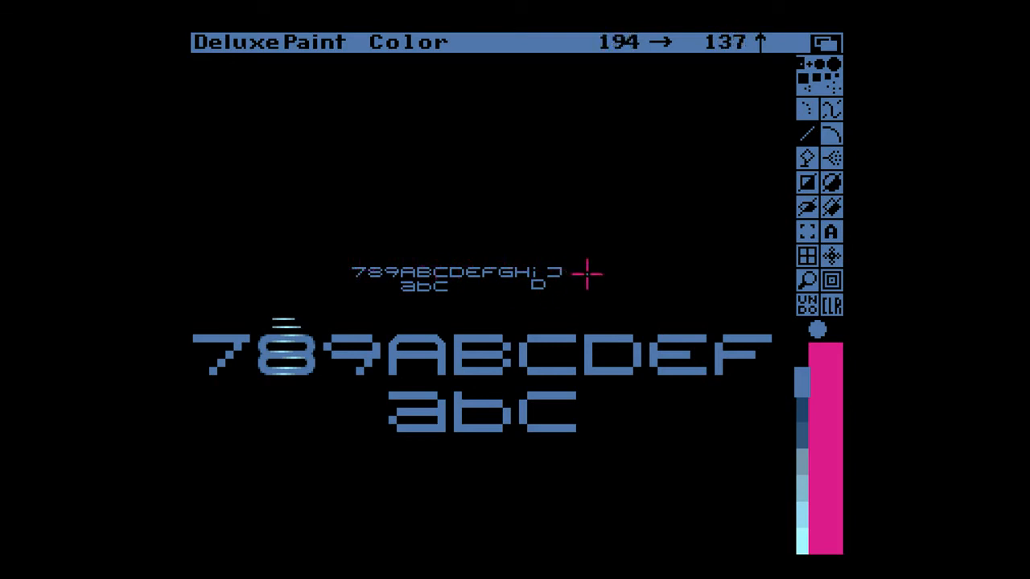
- Draw a vertical stem beside the small J and stamp a brush copy of the small H over it
key(m)
drag(552, 254, 552, 298)
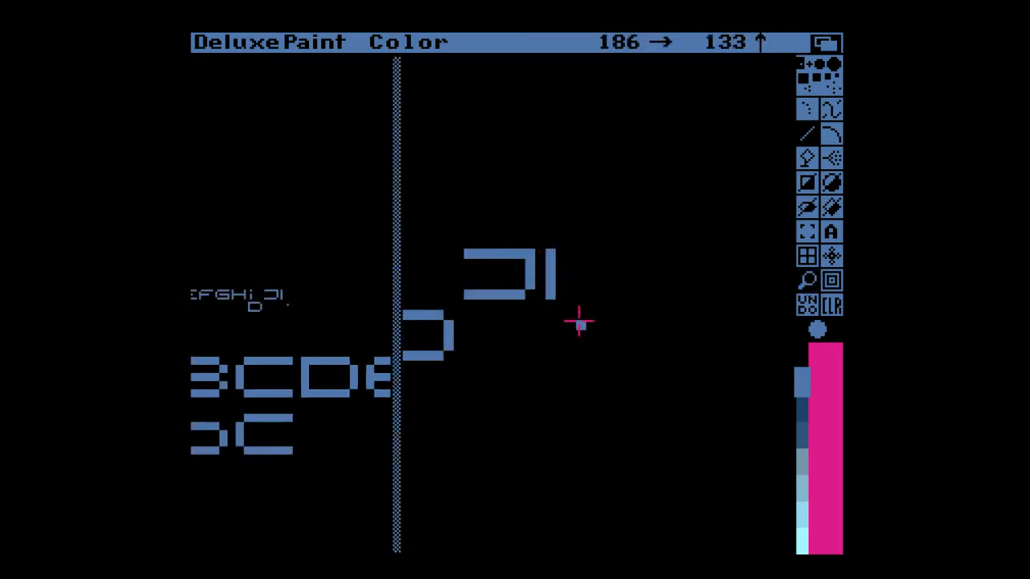
key(m)
key(b)
drag(515, 251, 531, 287)
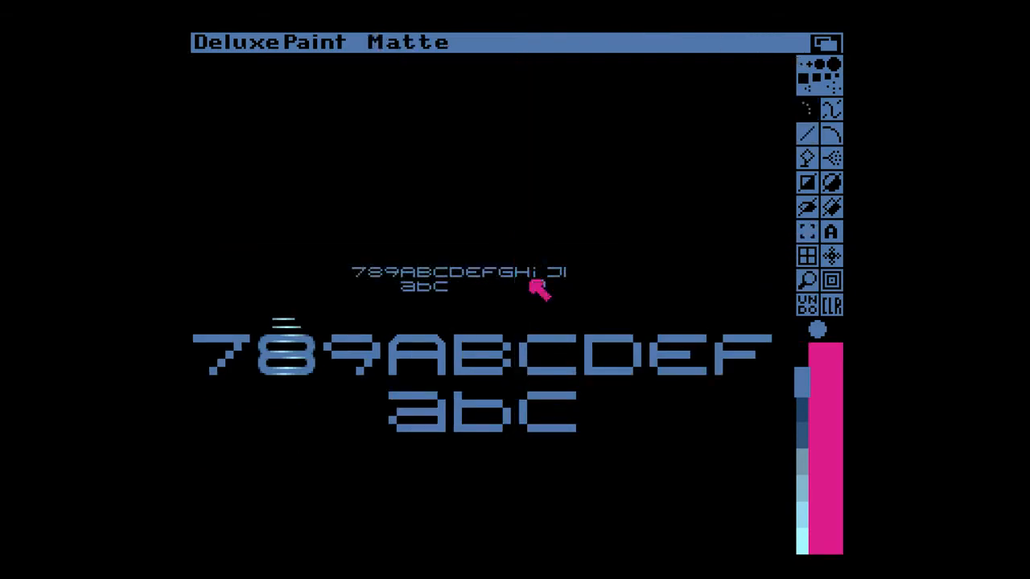
key(m)
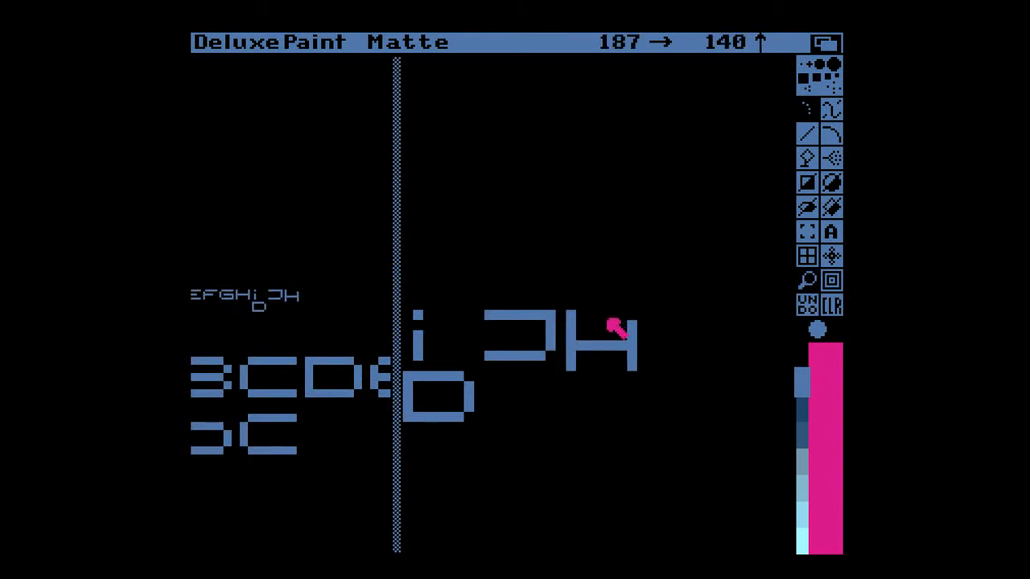
click(617, 312)
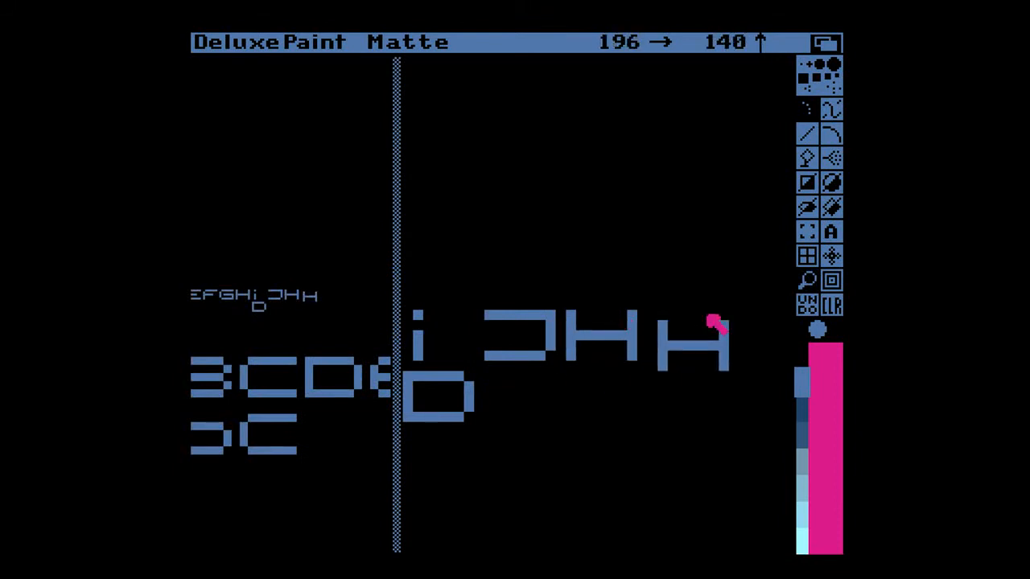
- Reshape the H copy beside the J into a K by breaking its right stem and adding a stepped diagonal arm
key(period)
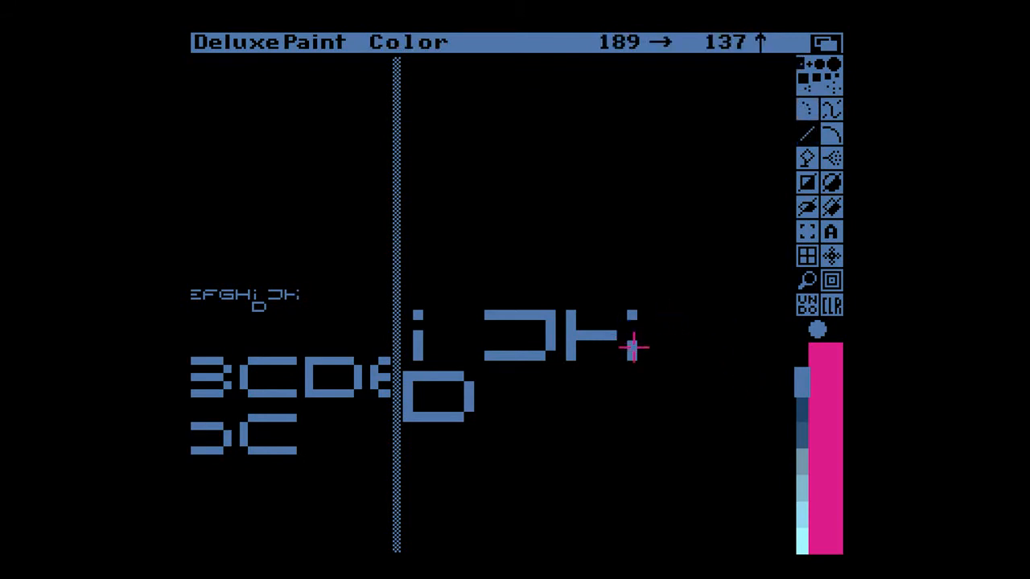
drag(632, 348, 634, 322)
click(651, 366)
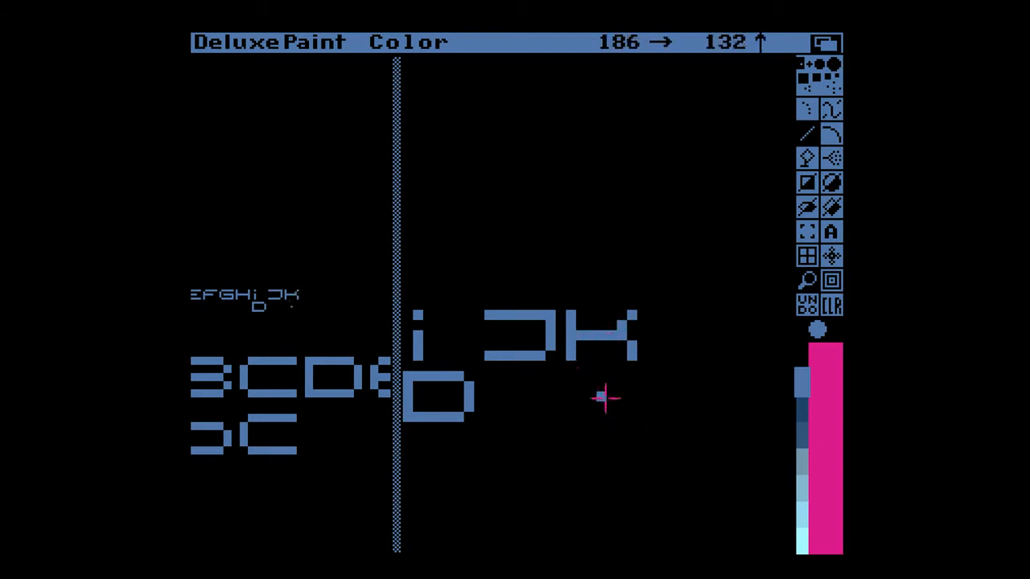
key(m)
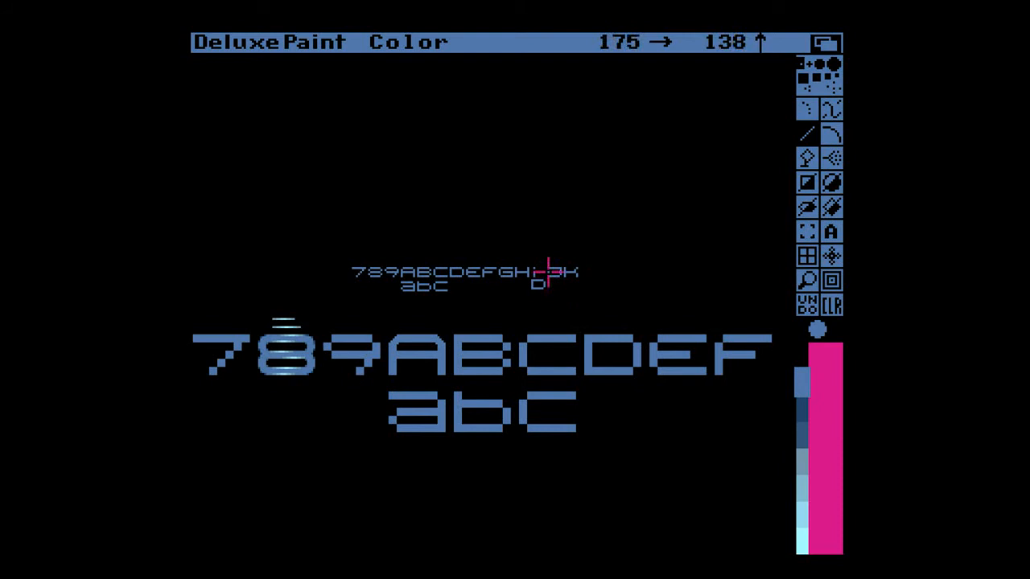
key(m)
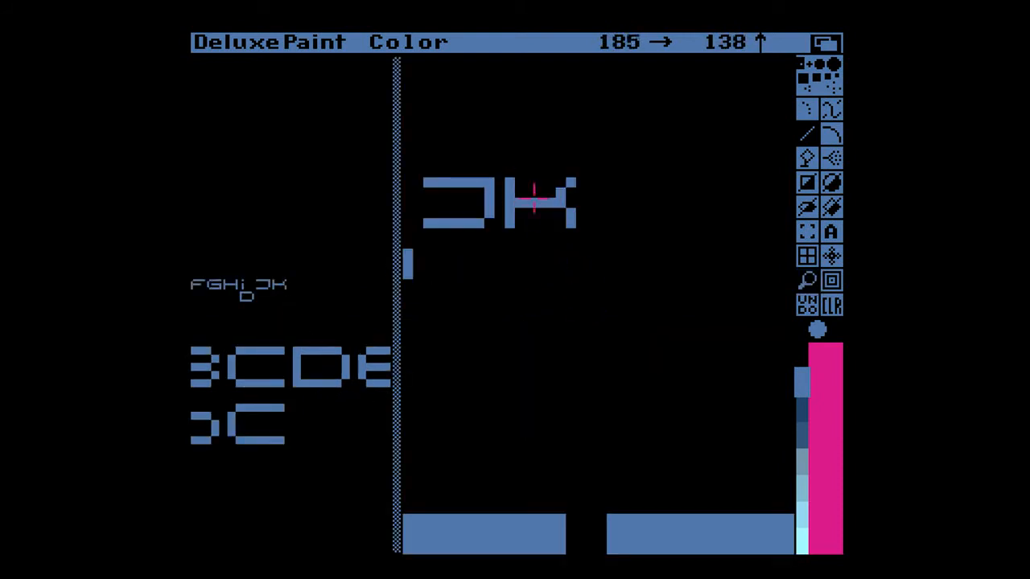
key(m)
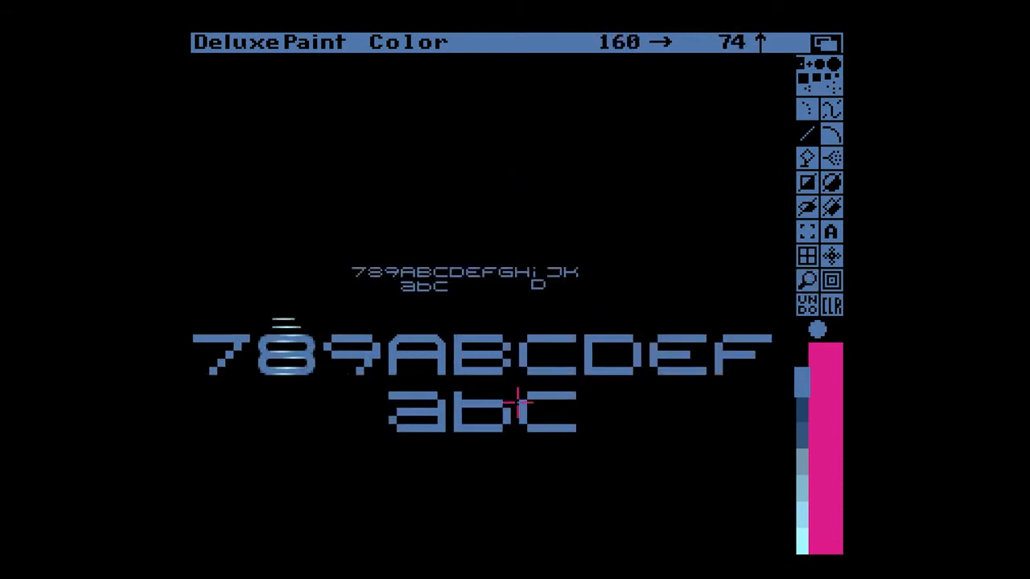
key(m)
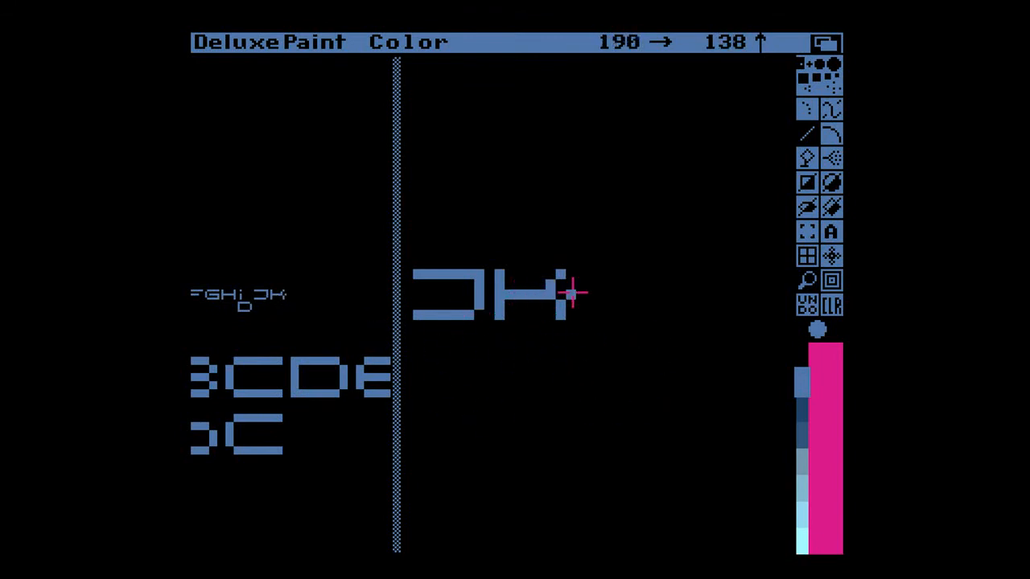
key(m)
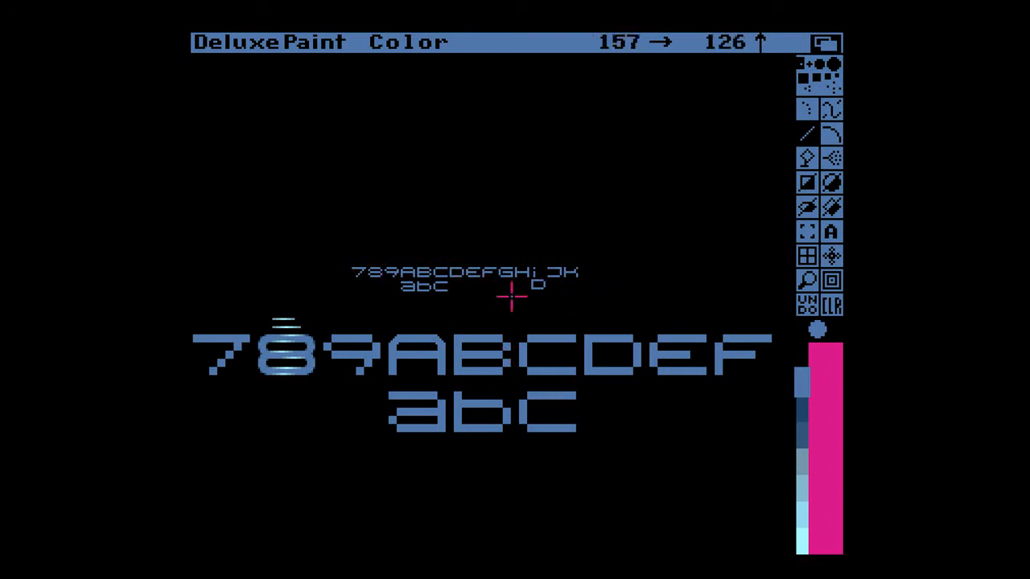
- Draw a small L beside the K, followed by an M with a clipped right shoulder and a centre stroke
key(m)
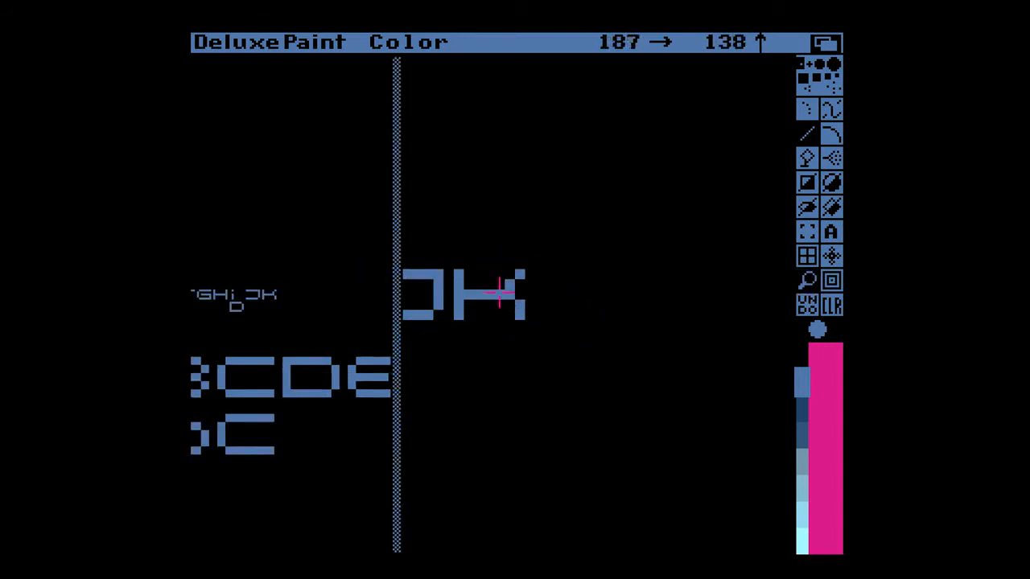
mouse_move(540, 275)
mouse_down()
mouse_move(545, 317)
mouse_move(607, 323)
mouse_move(618, 271)
mouse_up()
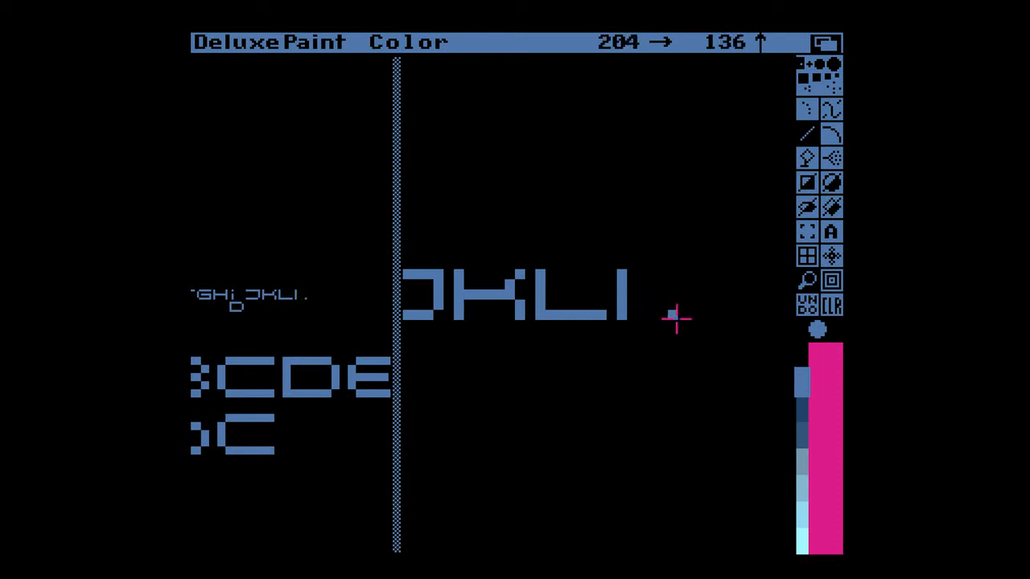
mouse_move(618, 335)
mouse_down()
mouse_move(691, 338)
mouse_move(687, 274)
mouse_move(695, 339)
mouse_up()
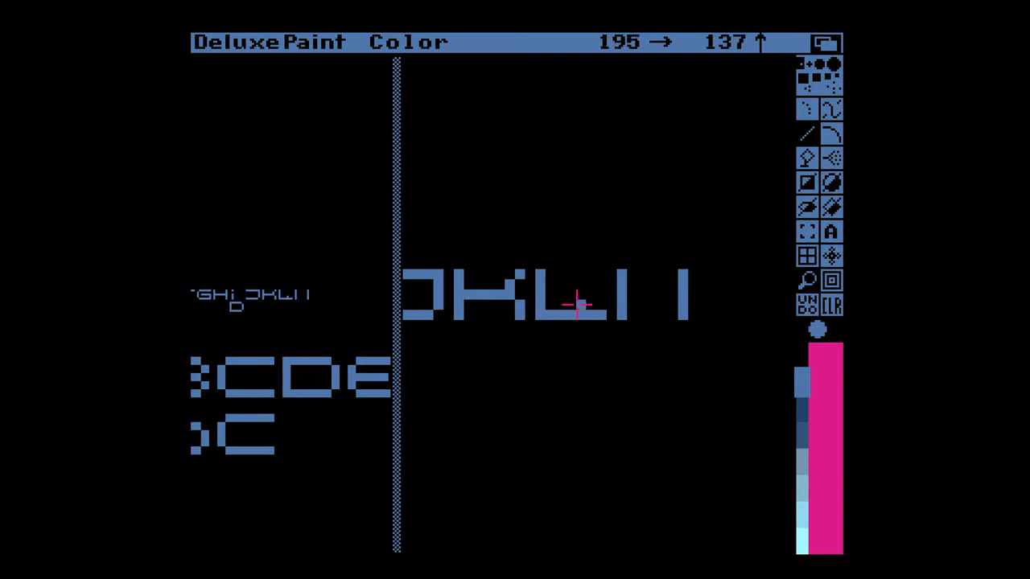
mouse_move(622, 272)
mouse_down()
mouse_move(687, 267)
mouse_move(667, 261)
mouse_move(684, 273)
mouse_up()
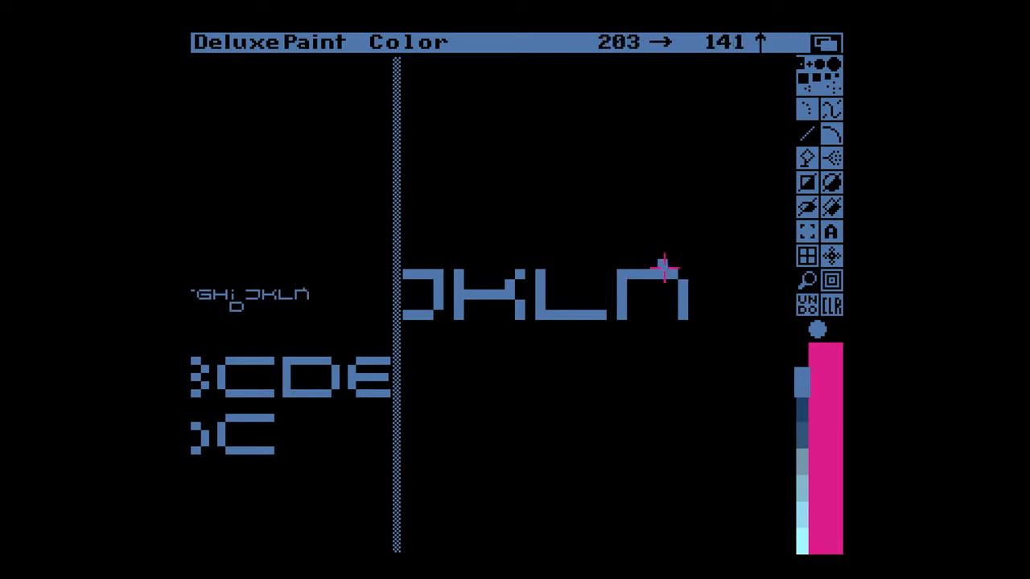
drag(650, 278, 651, 316)
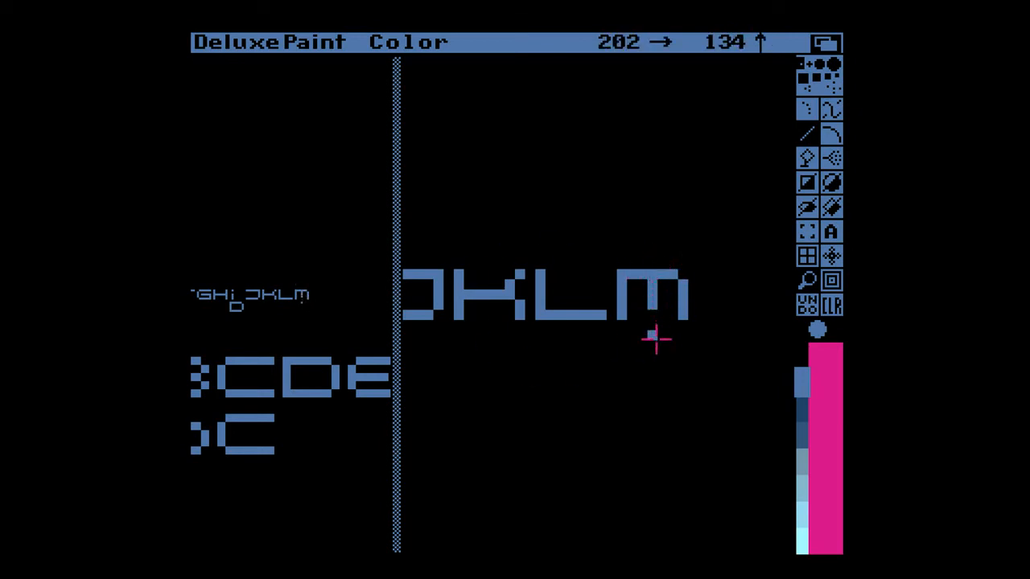
key(m)
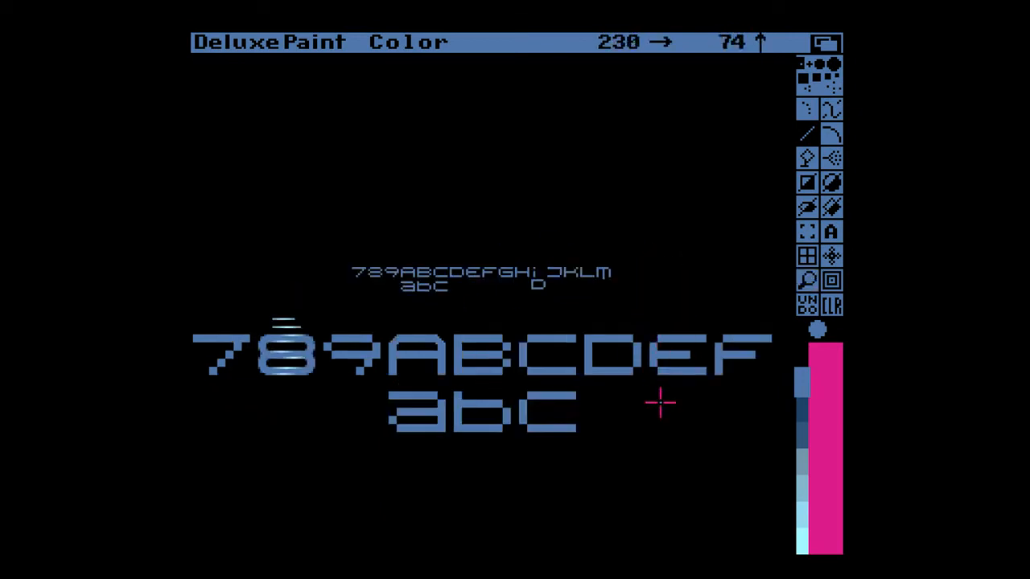
key(m)
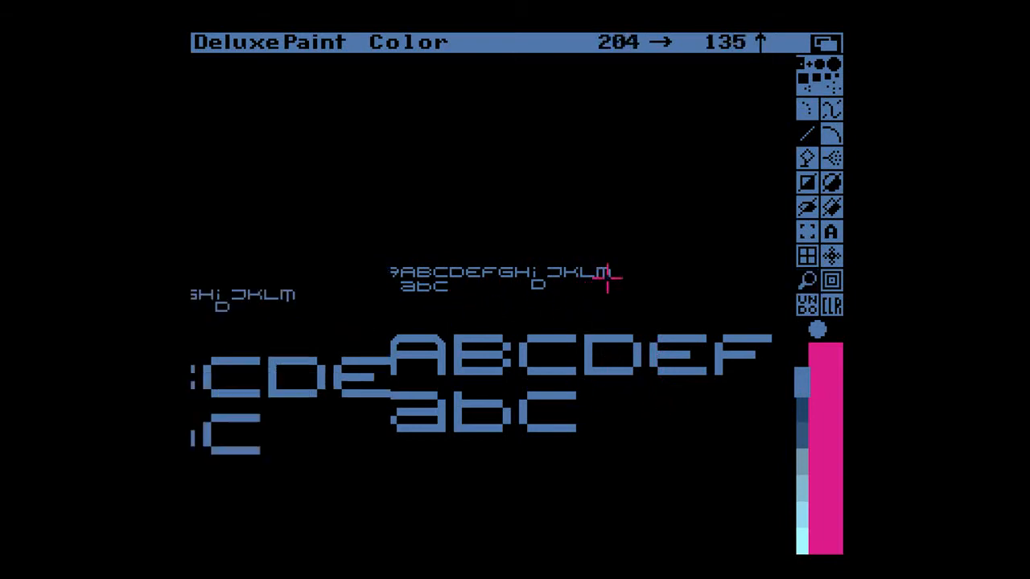
key(m)
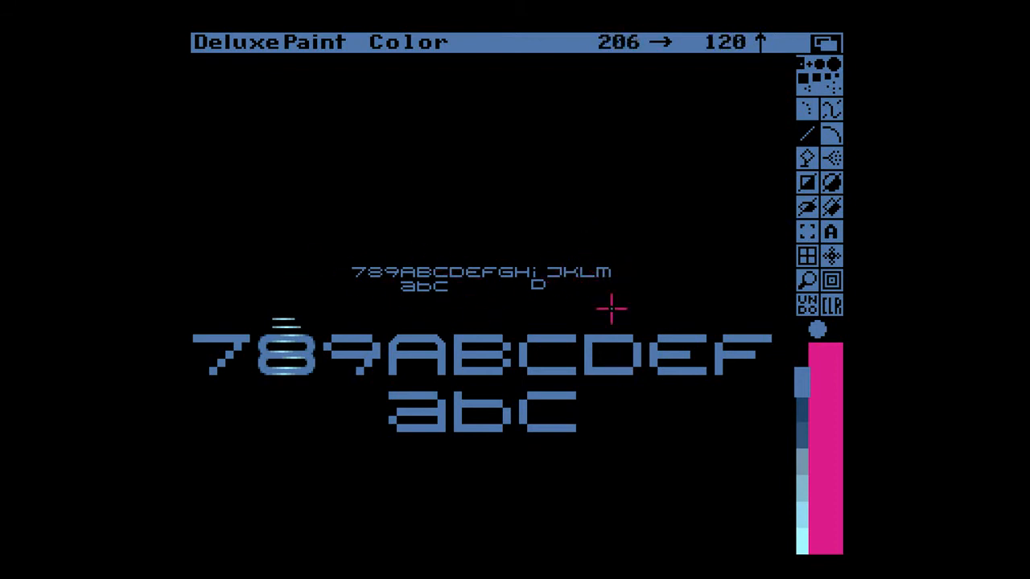
- Examine the small J, K, L and M both magnified and at actual size to judge their shapes and spacing
key(m)
drag(455, 314, 535, 316)
mouse_move(458, 315)
mouse_down()
mouse_move(597, 312)
mouse_move(598, 322)
mouse_move(528, 324)
mouse_up()
key(m)
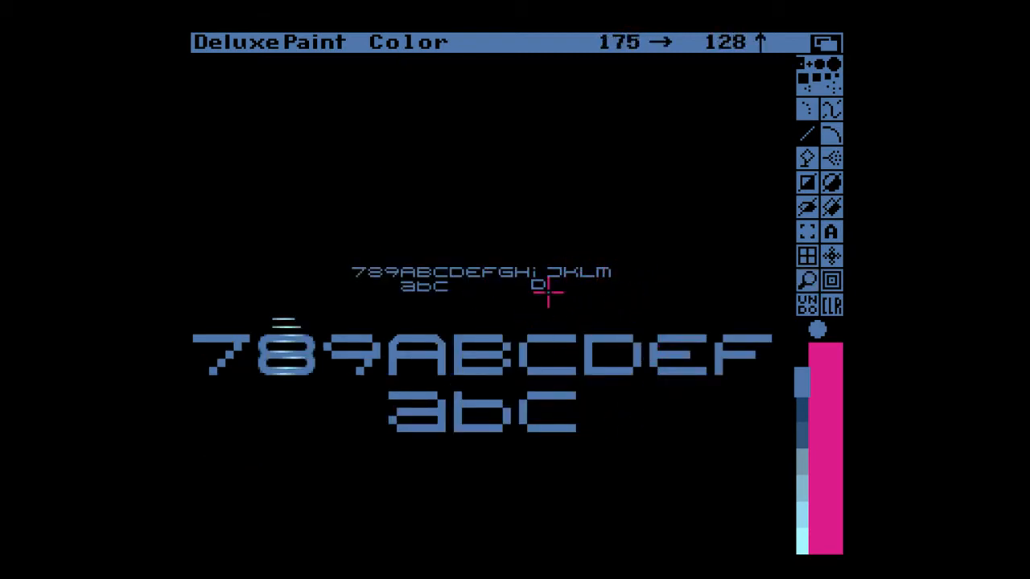
key(m)
key(m)
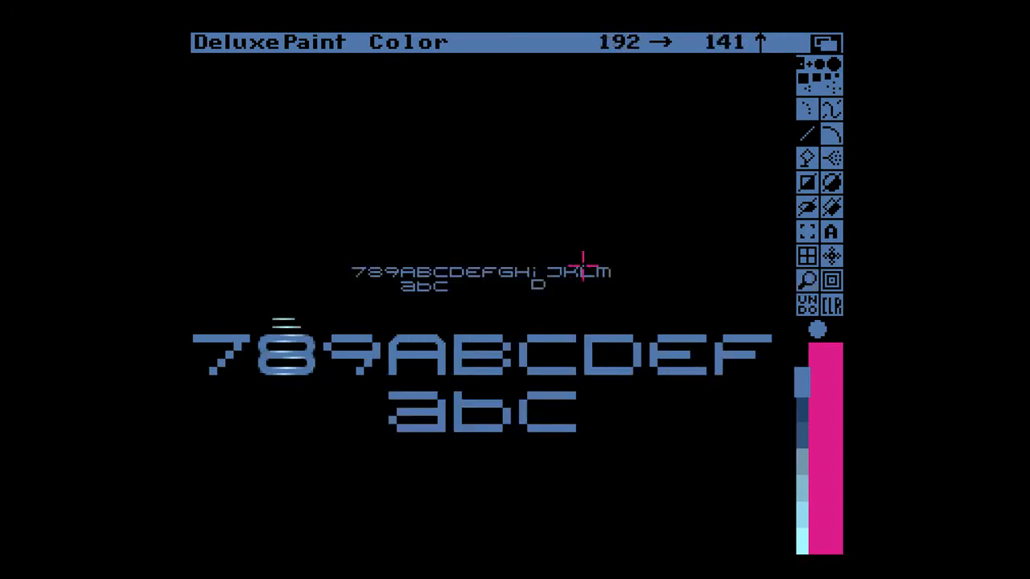
key(m)
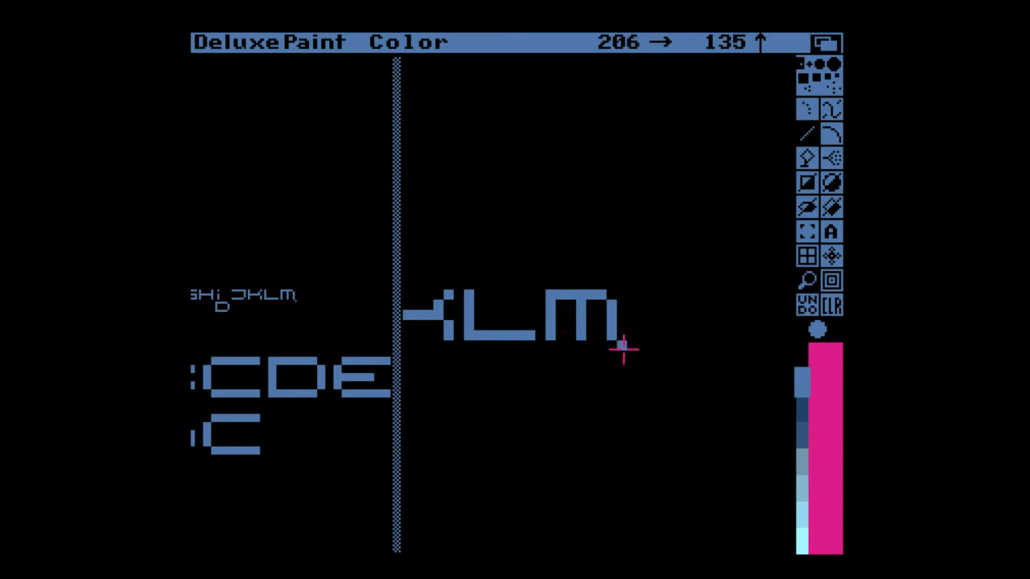
key(Right)
key(Right)
key(Right)
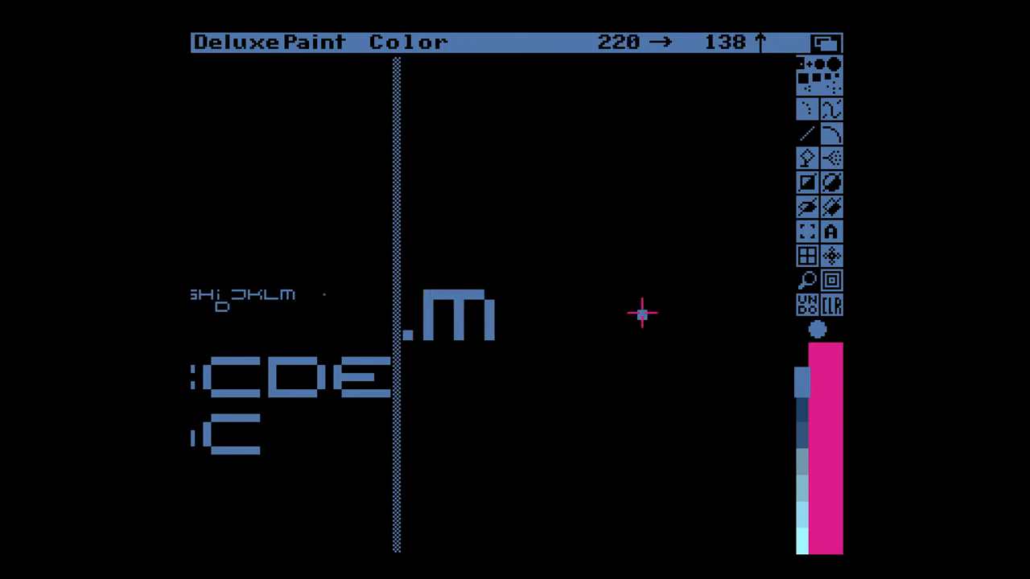
key(m)
key(m)
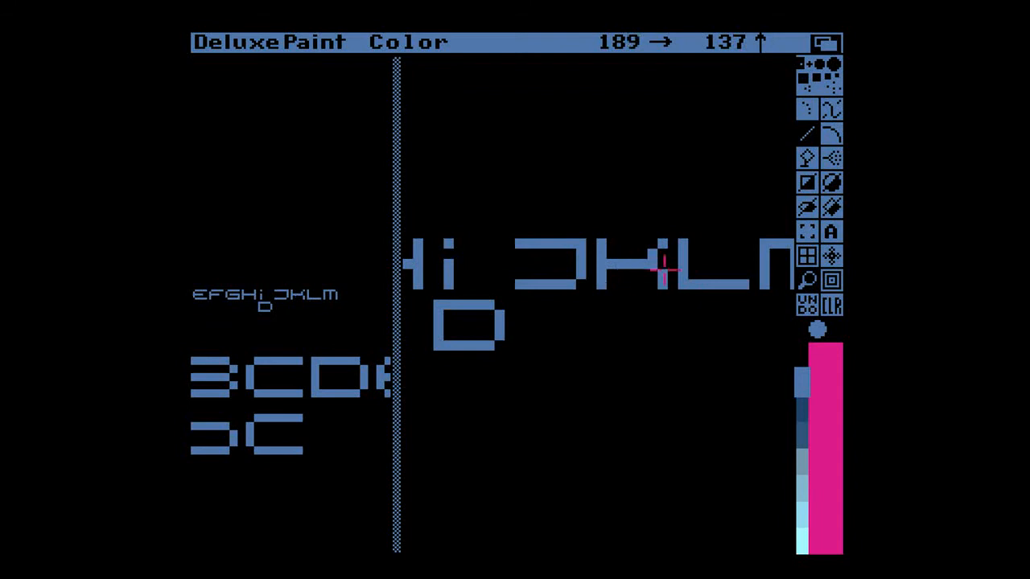
key(m)
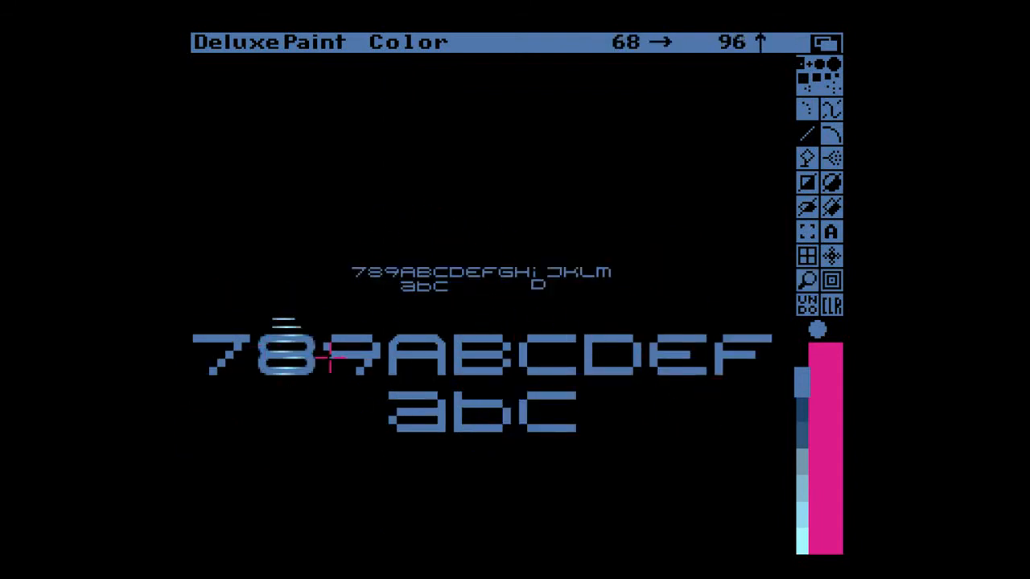
key(m)
key(m)
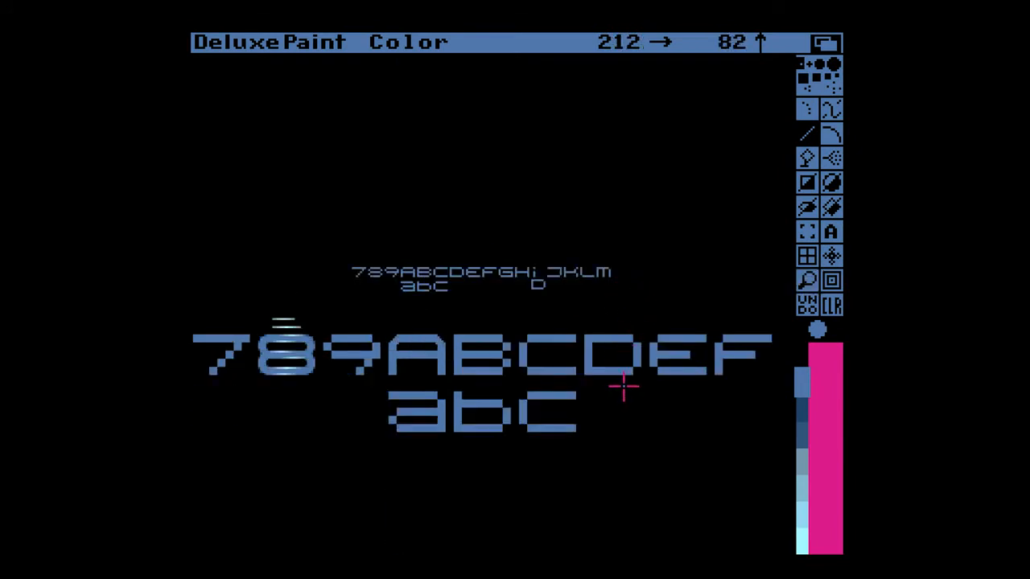
- Copy the small D from the letter row as a brush and stamp it just after the M
key(b)
drag(449, 259, 466, 276)
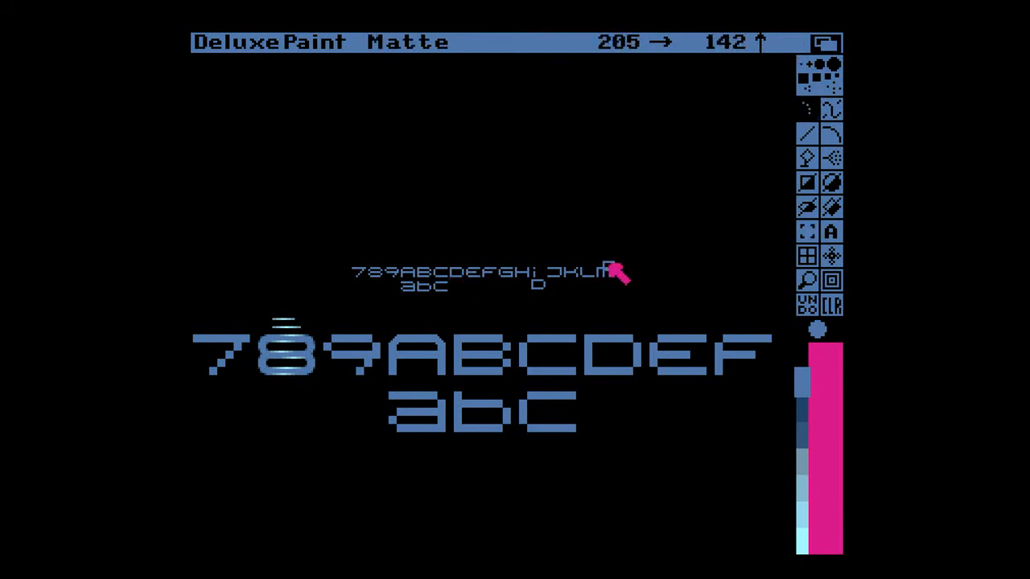
key(m)
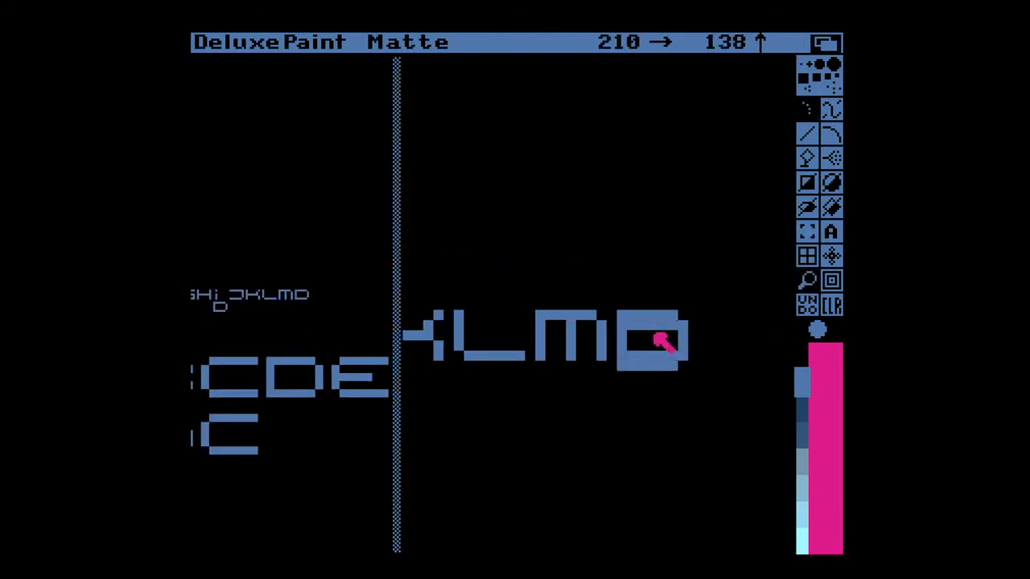
- Turn the D copy after the M into an O by erasing its two left corner pixels
key(.)
key(v)
right_click(622, 356)
right_click(624, 316)
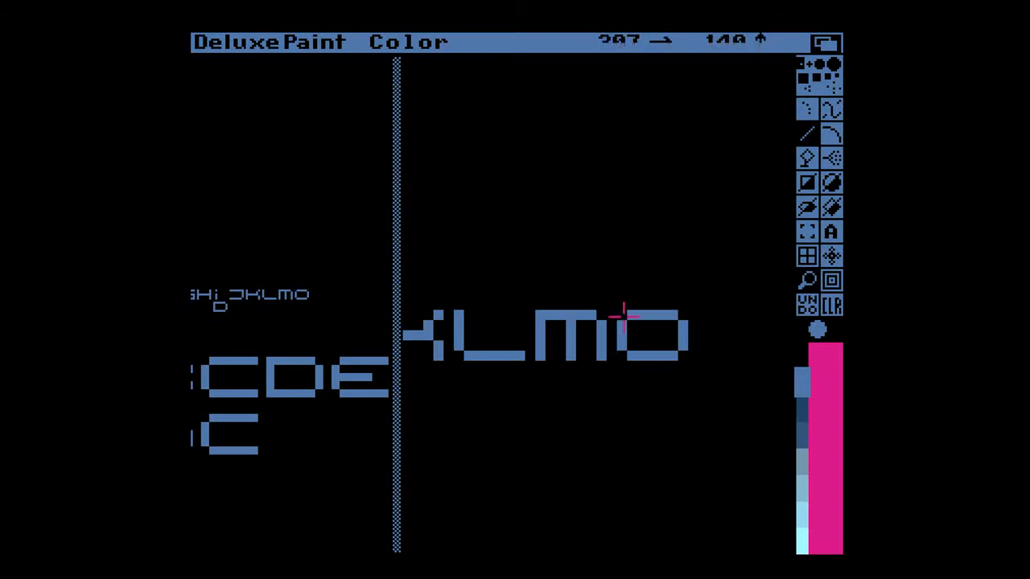
key(m)
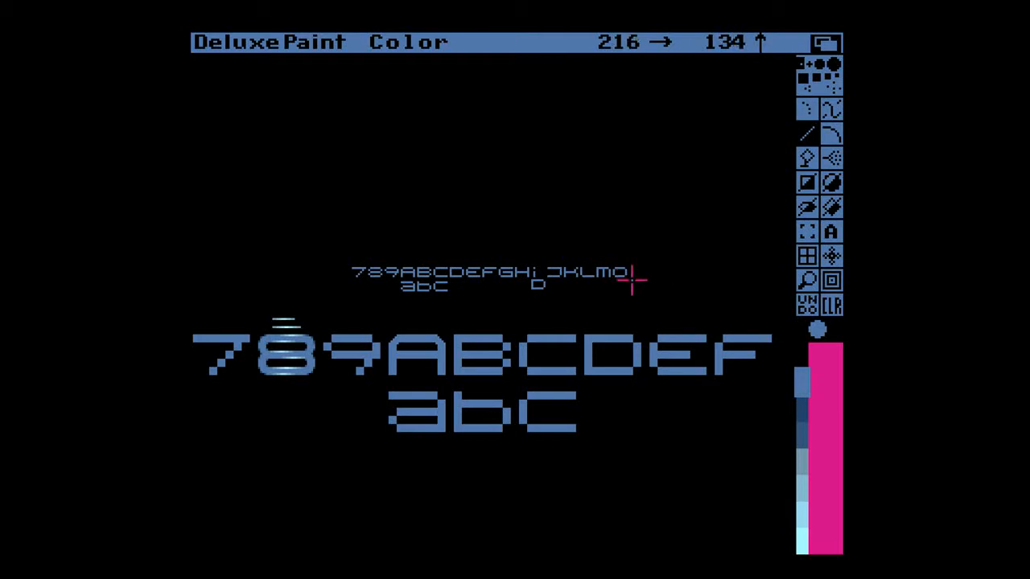
- Draw a small P after the O with a rounded bowl and a short stem below it
key(m)
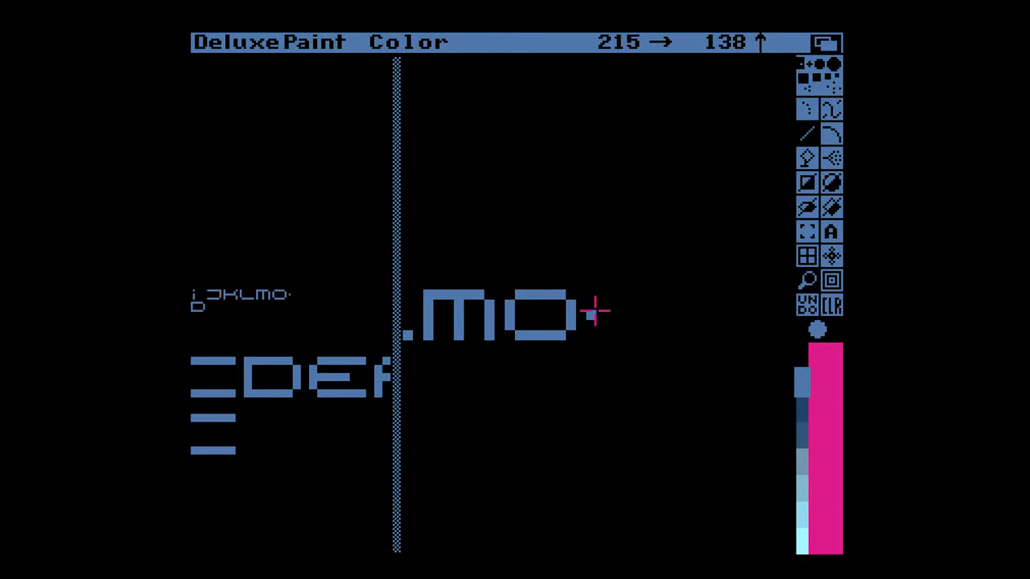
mouse_move(590, 292)
mouse_down()
mouse_move(589, 333)
mouse_move(626, 292)
mouse_move(651, 295)
mouse_up()
mouse_move(652, 295)
mouse_down()
mouse_move(651, 333)
mouse_move(635, 320)
mouse_move(655, 323)
mouse_move(616, 324)
mouse_move(651, 317)
mouse_up()
key(m)
key(m)
key(m)
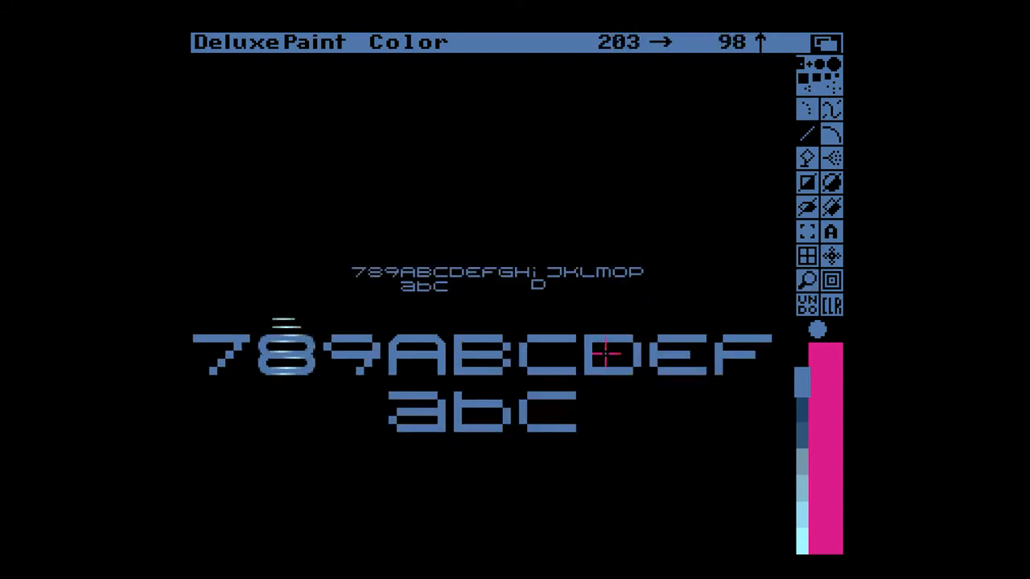
- Try reworking the lower bar of the small P's bowl after comparing it at actual size
key(m)
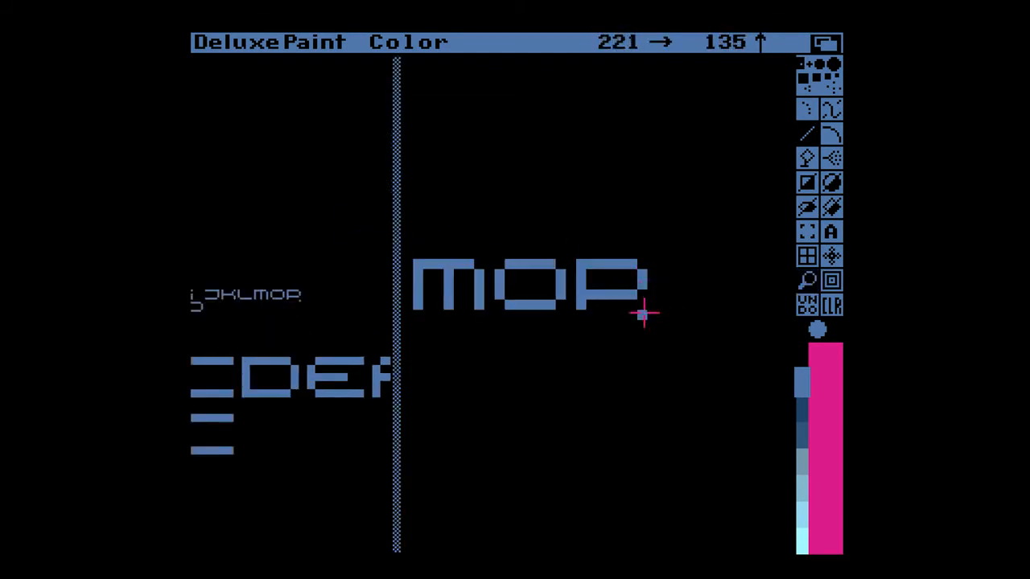
key(m)
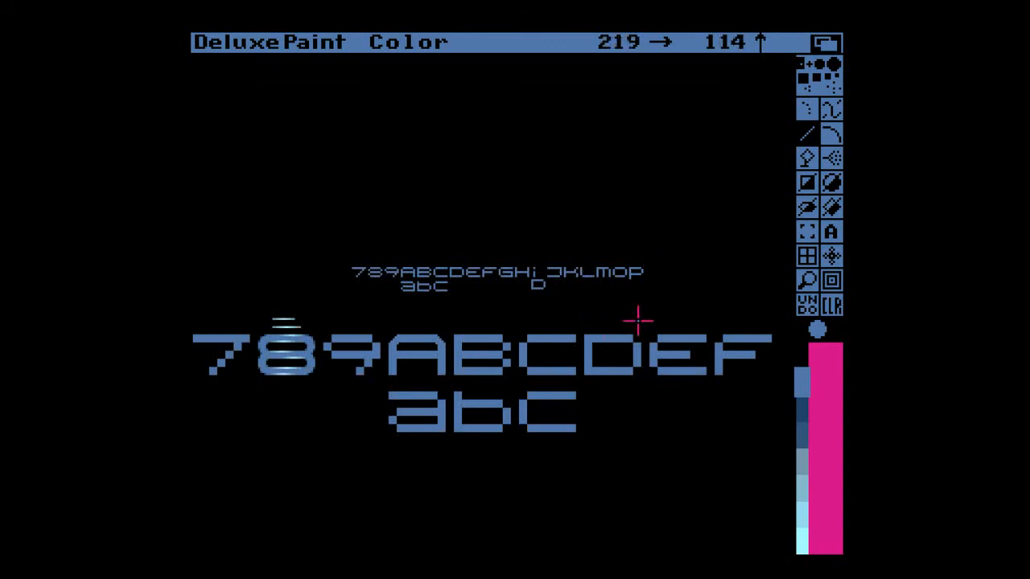
key(m)
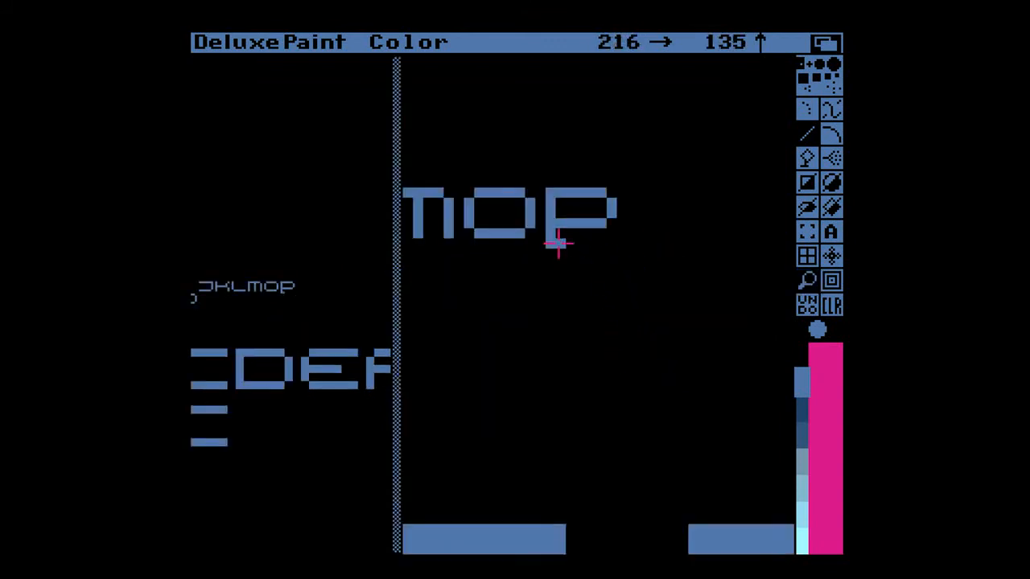
mouse_move(568, 218)
mouse_down()
mouse_move(558, 218)
mouse_move(605, 218)
mouse_move(571, 217)
mouse_up()
drag(557, 221, 595, 219)
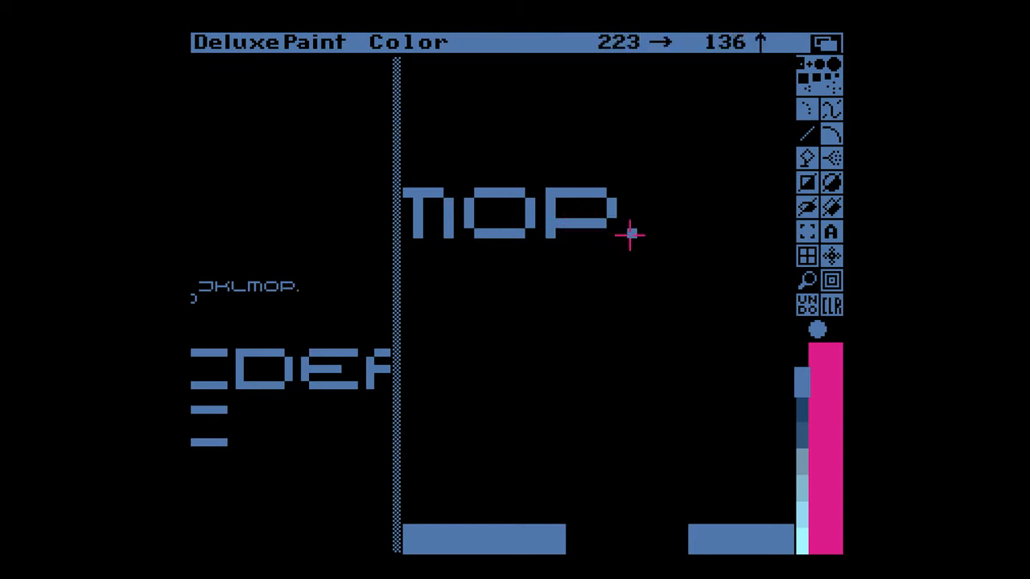
- Stamp a copy of the small O after the P and add a diagonal tail to make it a Q
key(Right)
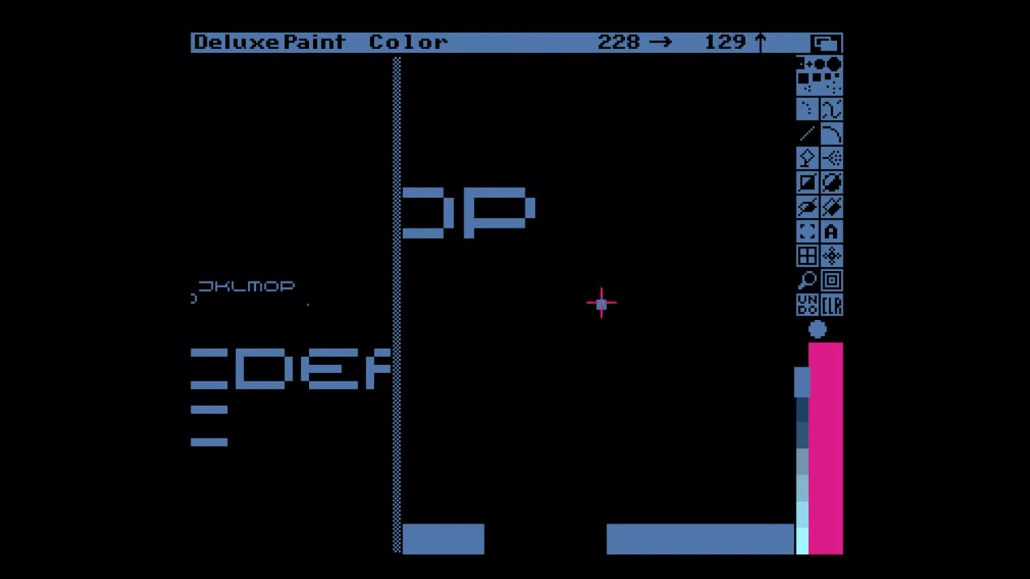
key(Left)
key(Left)
key(b)
drag(456, 191, 525, 233)
click(668, 234)
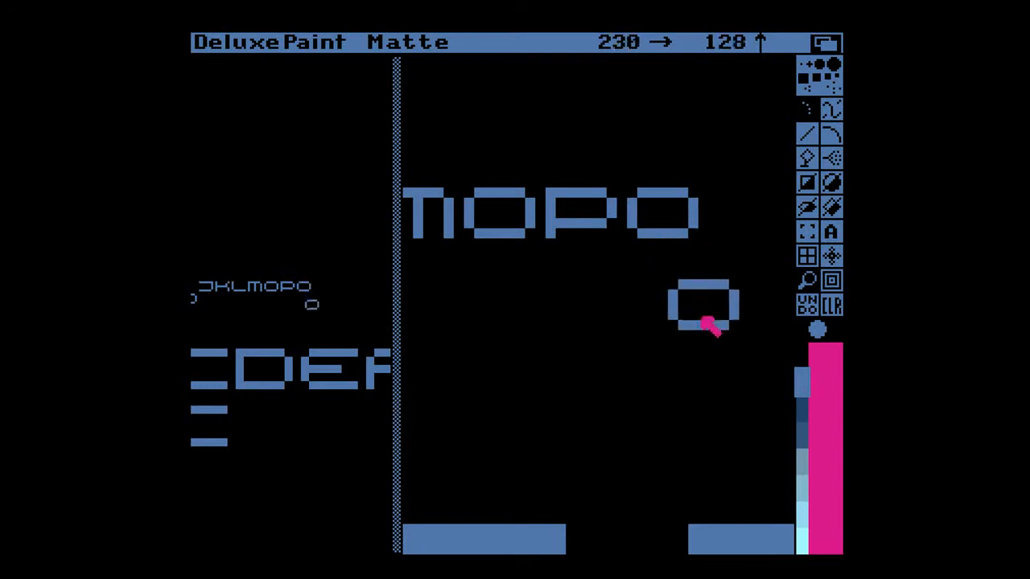
key(period)
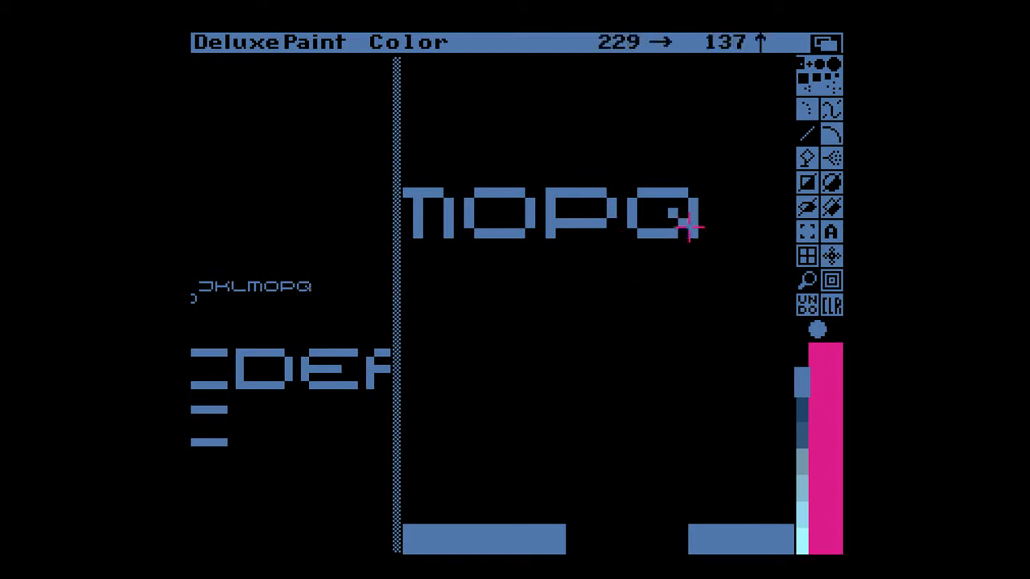
drag(685, 220, 708, 235)
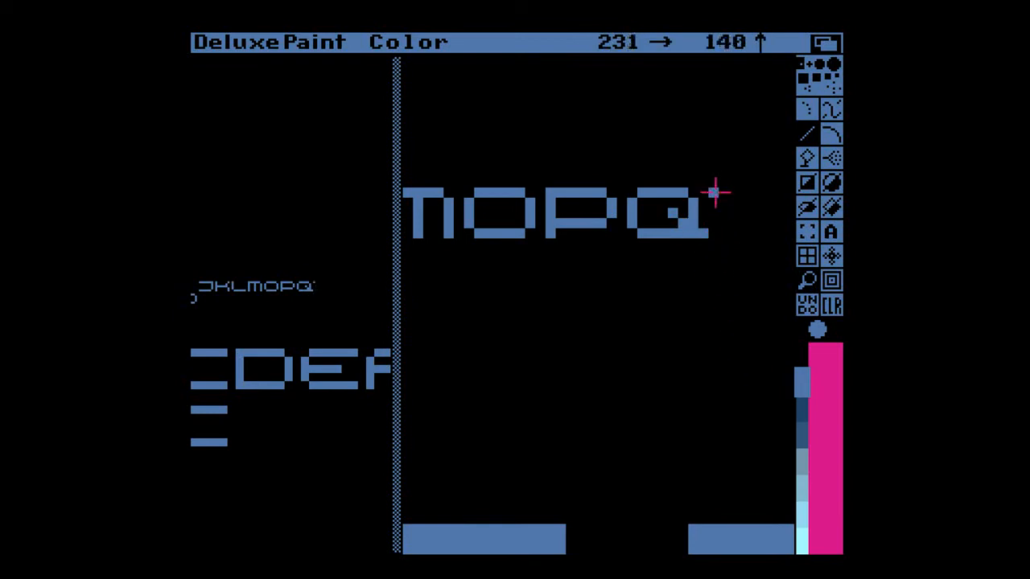
- Stamp a copy of the small P after the Q and turn it into an R with a one-pixel leg
key(Right)
key(b)
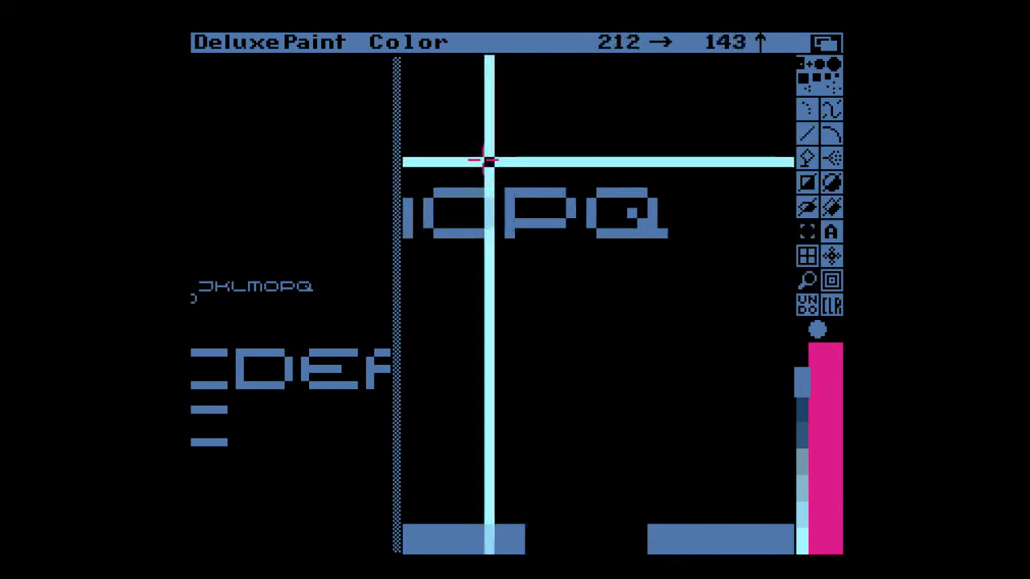
drag(510, 169, 576, 240)
click(727, 219)
key(period)
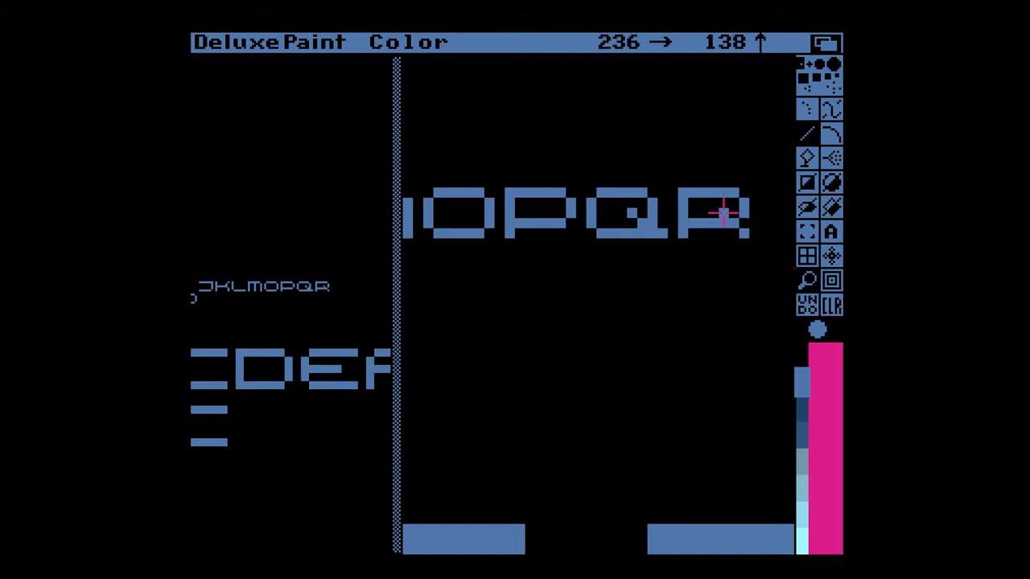
- Try raising the middle bar of the small R by one pixel row
drag(691, 207, 711, 211)
mouse_move(694, 203)
mouse_down()
mouse_move(736, 213)
mouse_move(676, 223)
mouse_up()
click(685, 223)
key(m)
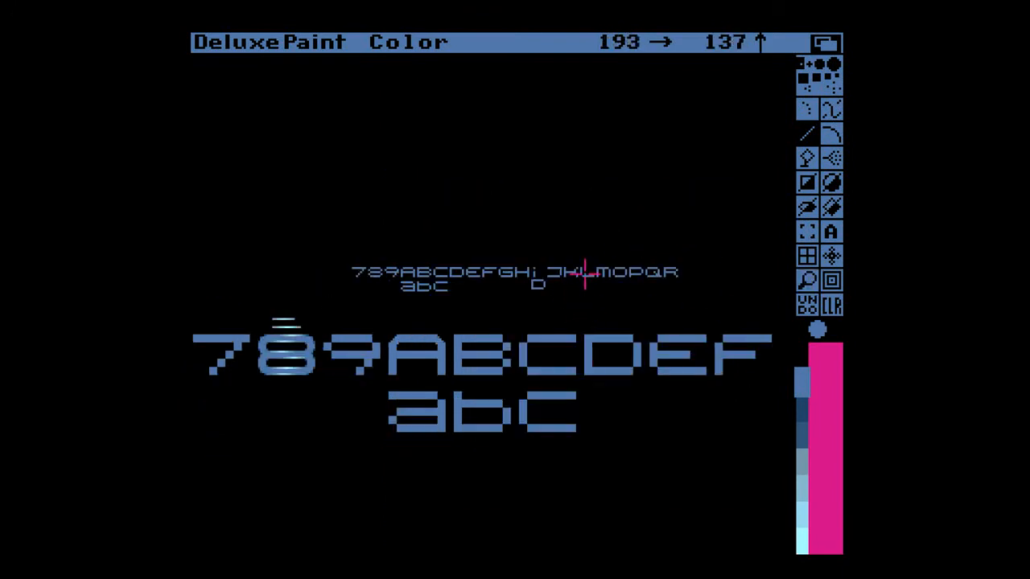
- Try a longer leg on the small R below its raised middle bar, comparing it at actual size
key(m)
key(m)
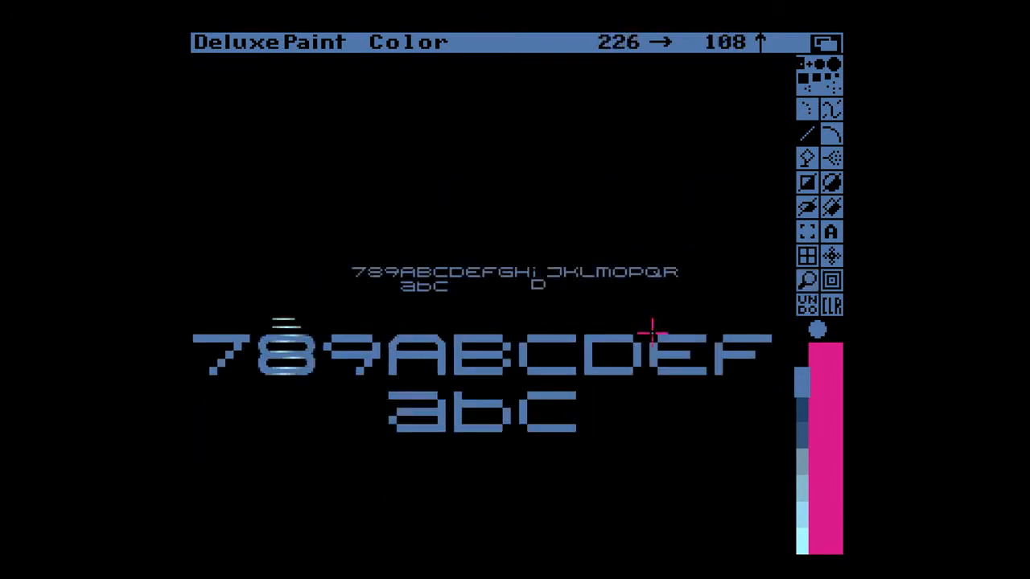
key(m)
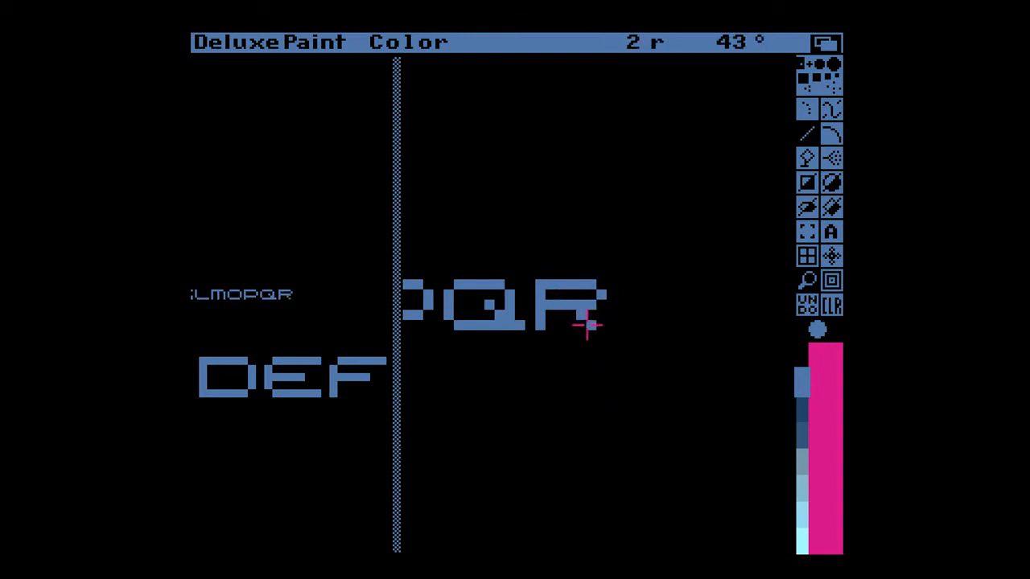
drag(602, 313, 592, 316)
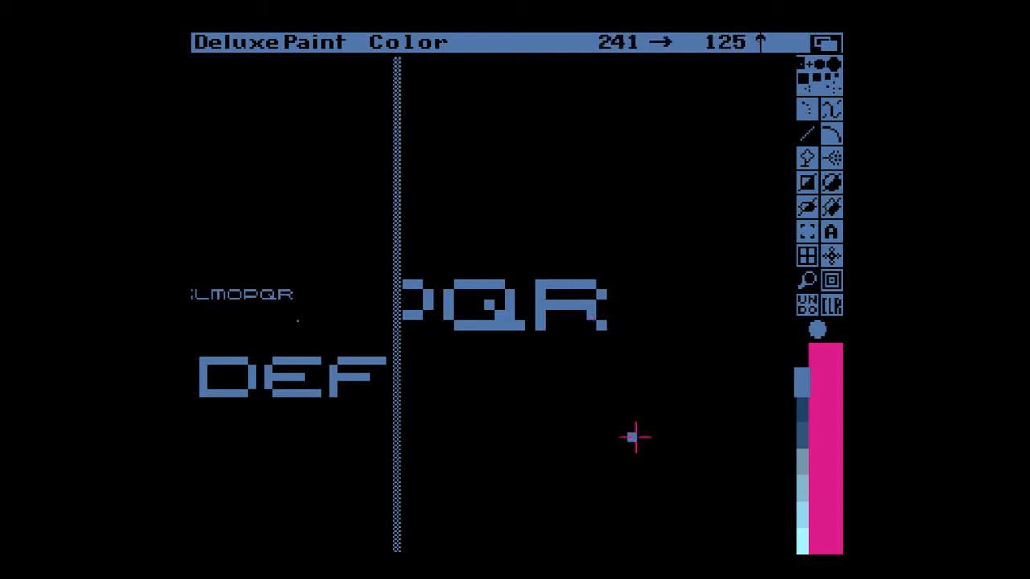
drag(592, 311, 607, 324)
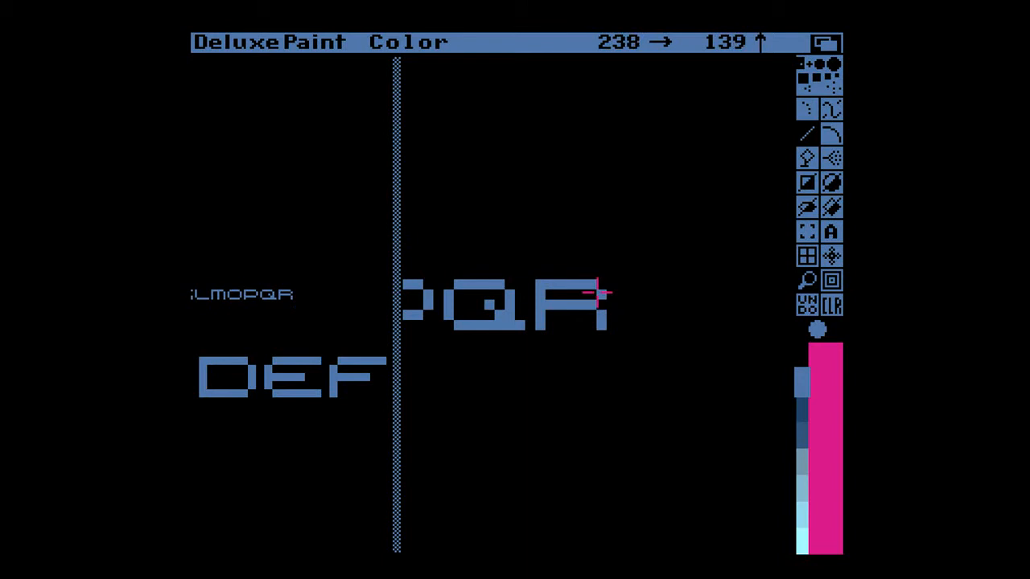
key(m)
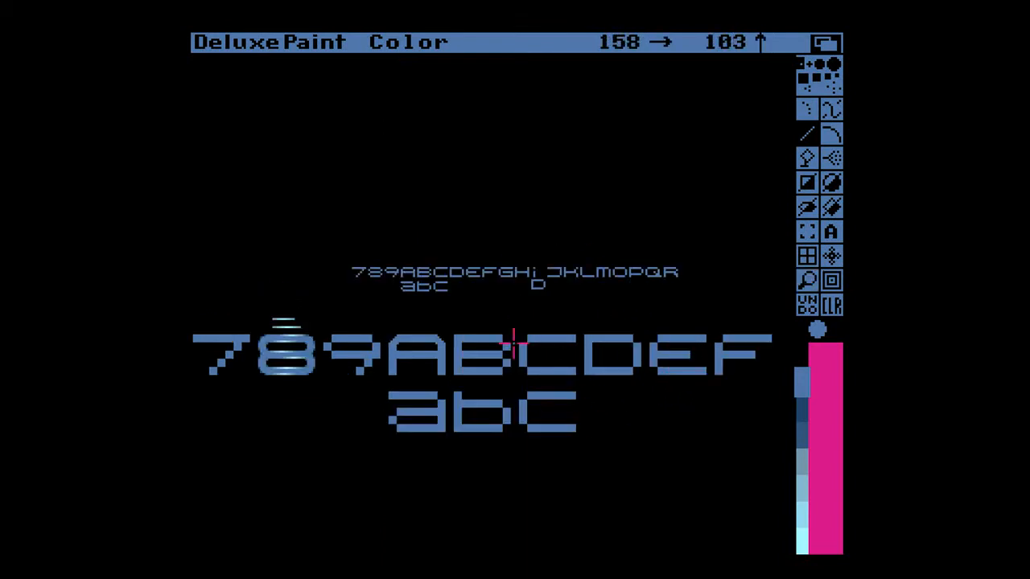
key(m)
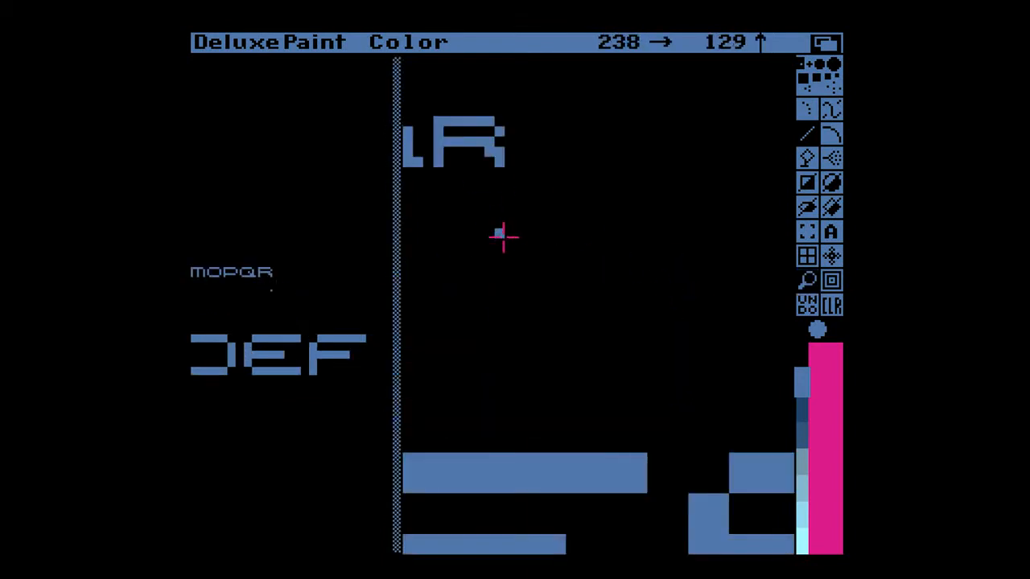
key(n)
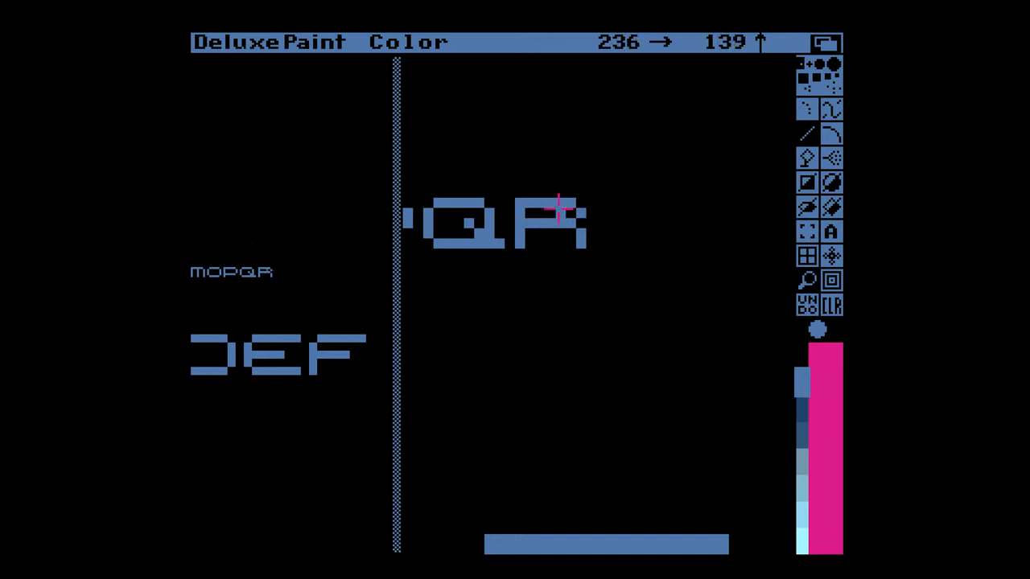
- Restore the small R's lower middle bar and single-pixel leg
mouse_move(527, 226)
mouse_down()
mouse_move(552, 226)
mouse_move(538, 234)
mouse_up()
key(u)
key(m)
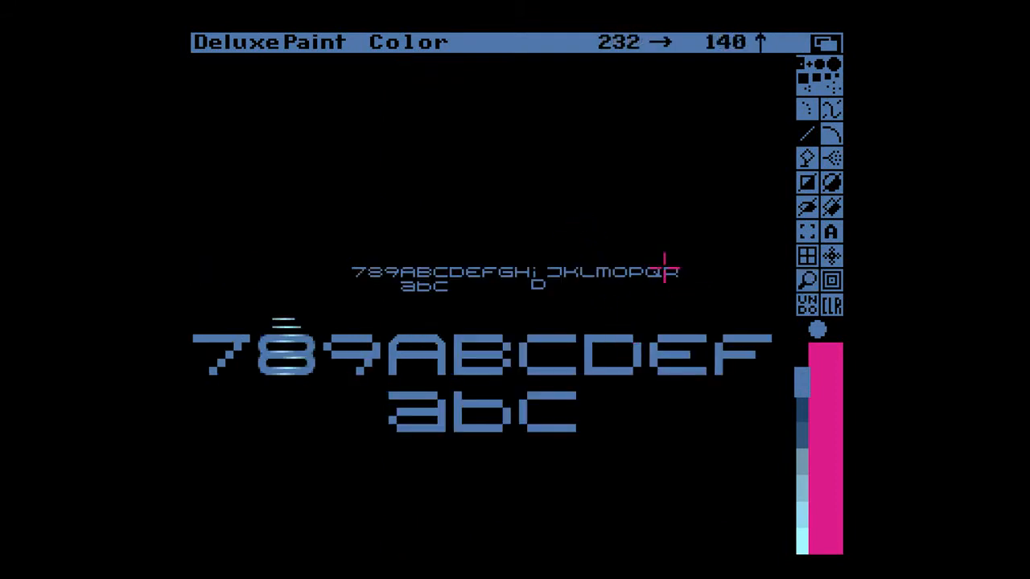
- Draw a small S after the R
key(m)
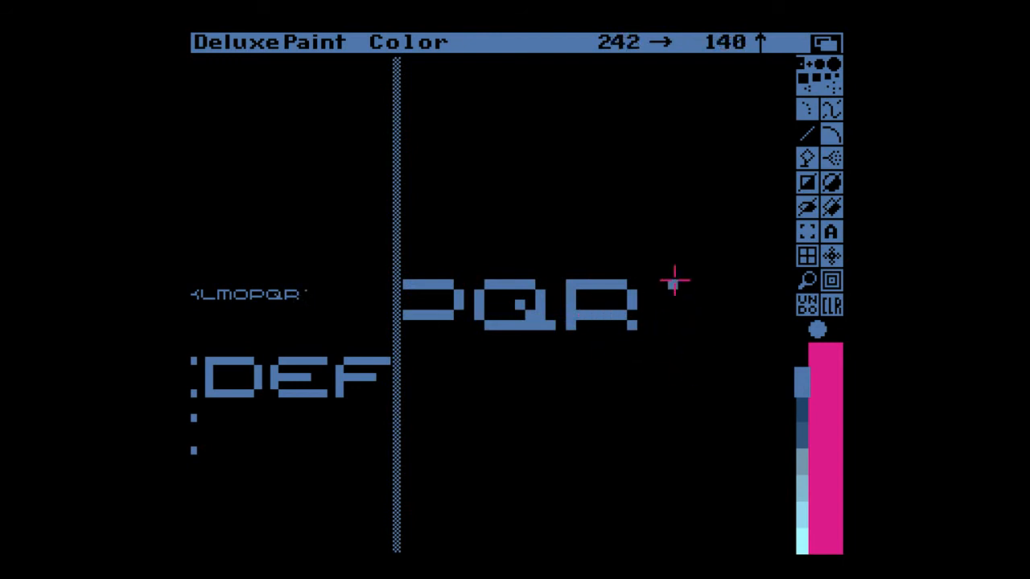
key(Right)
key(Right)
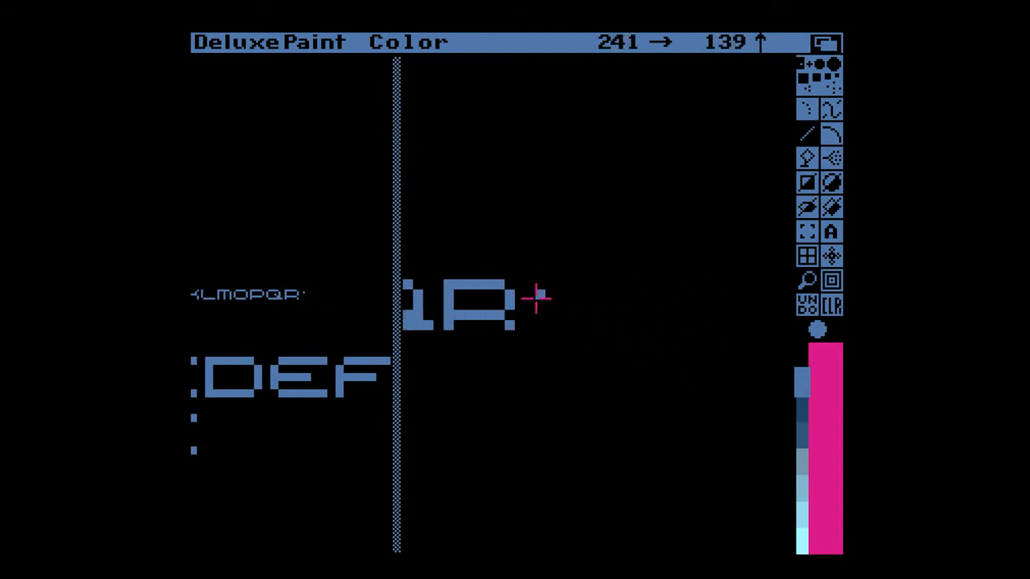
mouse_move(540, 283)
mouse_down()
mouse_move(552, 304)
mouse_move(540, 303)
mouse_move(546, 282)
mouse_move(596, 284)
mouse_move(575, 301)
mouse_move(585, 303)
mouse_move(529, 329)
mouse_up()
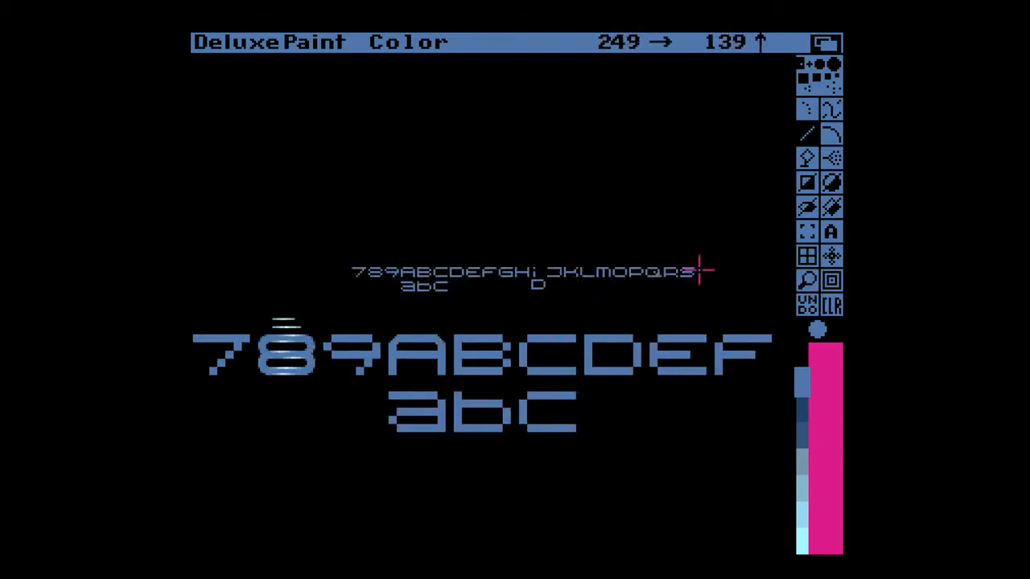
- Draw a small T after the S with a full-width top bar and a centre stem
key(m)
drag(592, 253, 654, 253)
drag(619, 296, 652, 255)
key(m)
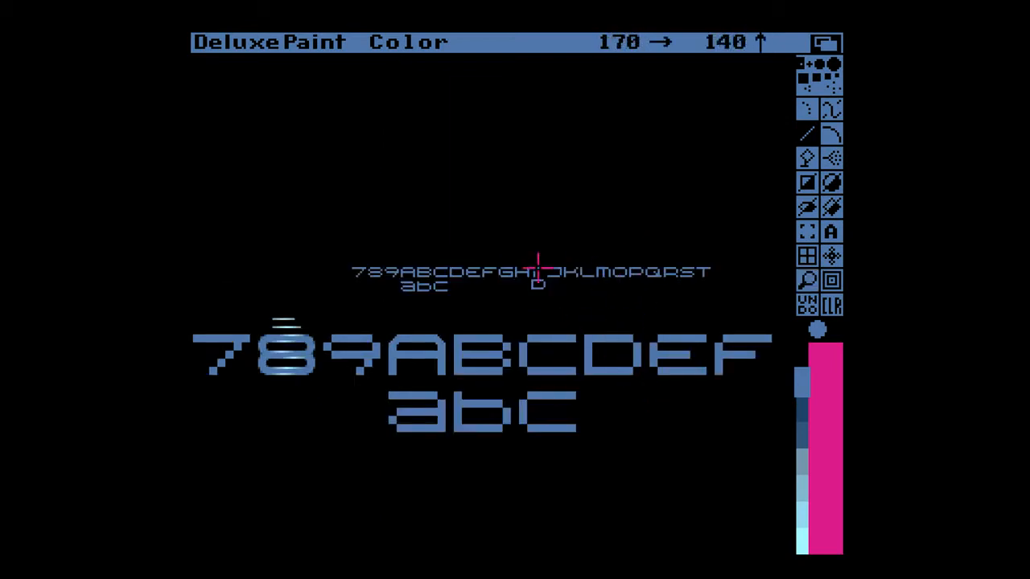
- Draw a small U after the T, matching the height of the other letters
key(Right)
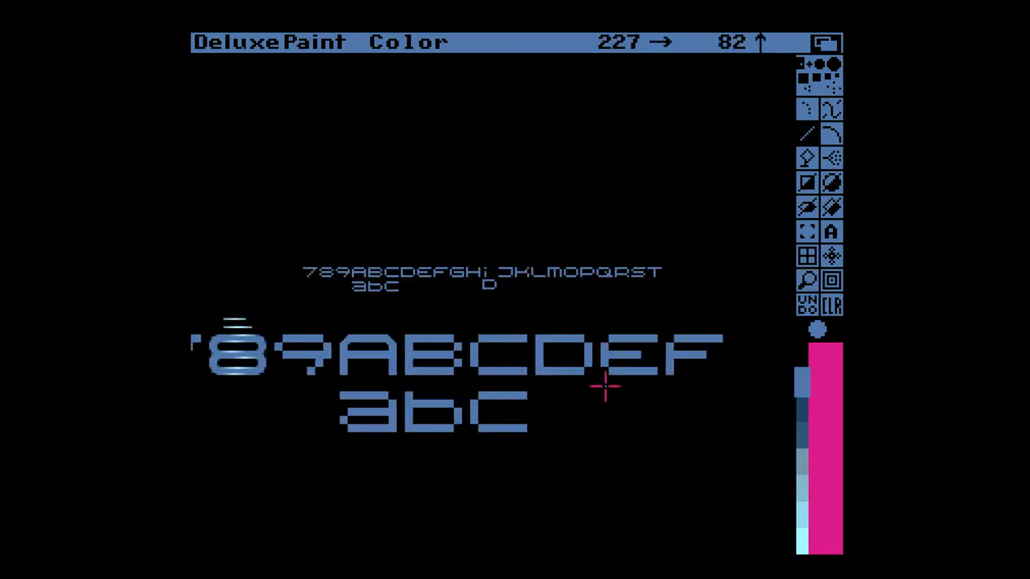
key(m)
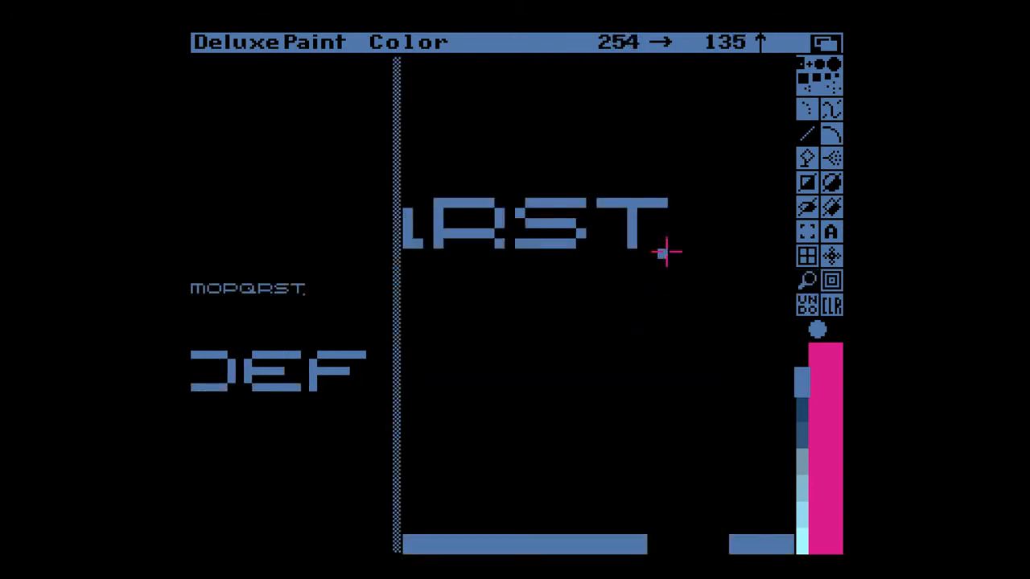
mouse_move(682, 205)
mouse_down()
mouse_move(697, 248)
mouse_move(731, 247)
mouse_move(745, 198)
mouse_up()
key(m)
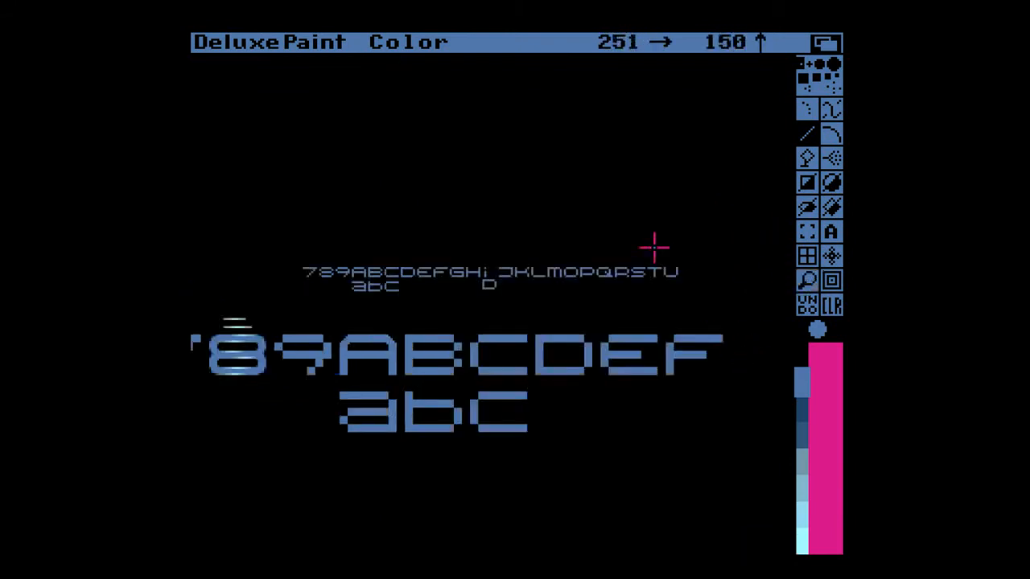
- Cut the whole small row from 7 to U as a brush and stamp it near the top of the canvas
right_click(273, 70)
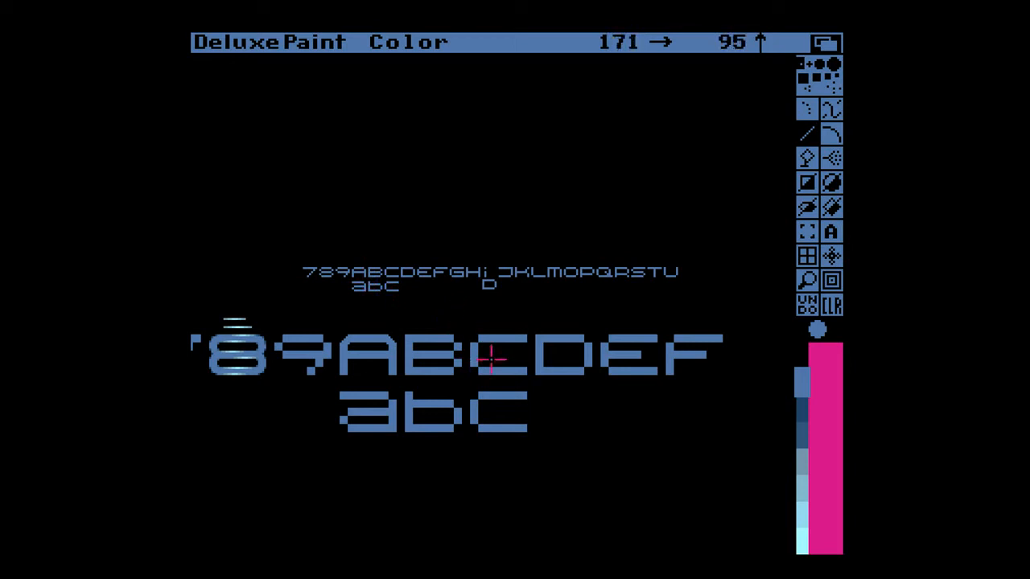
key(b)
drag(281, 237, 698, 280)
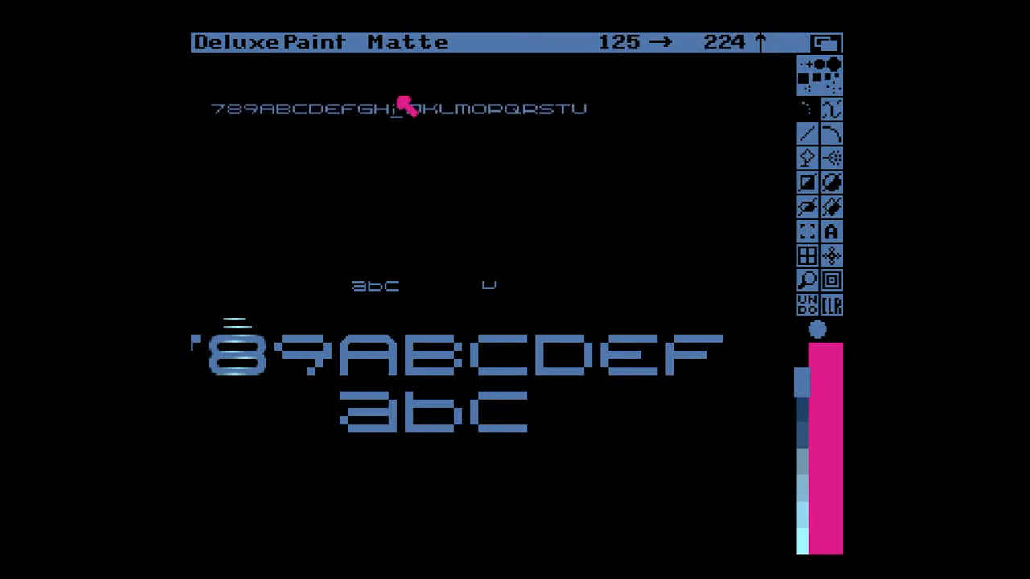
click(386, 109)
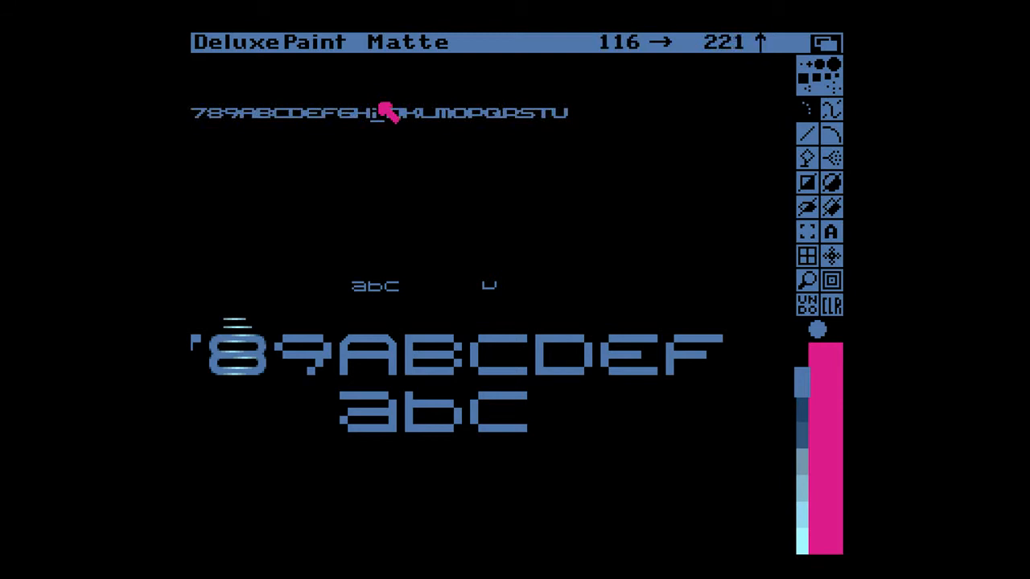
key(u)
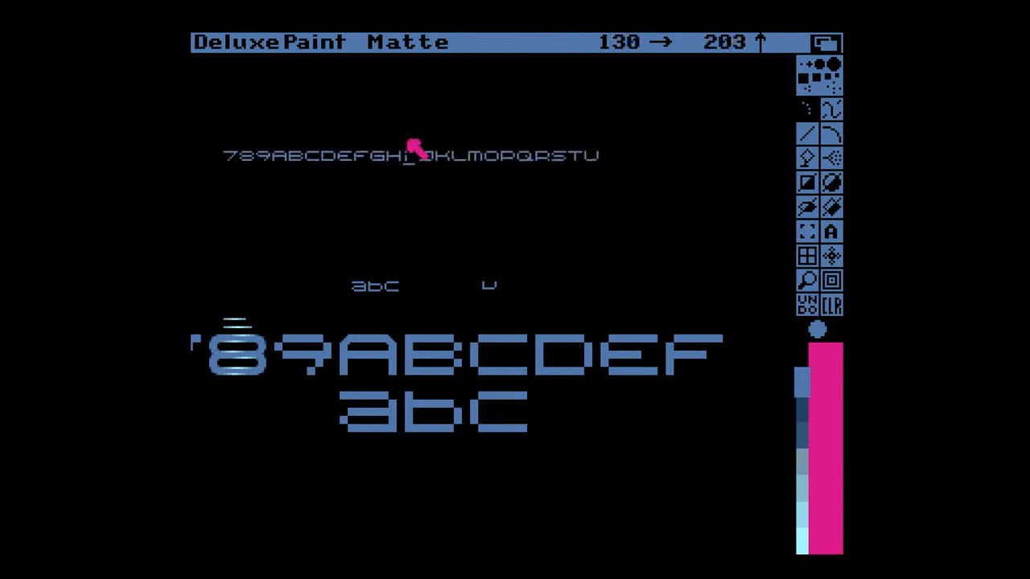
click(388, 107)
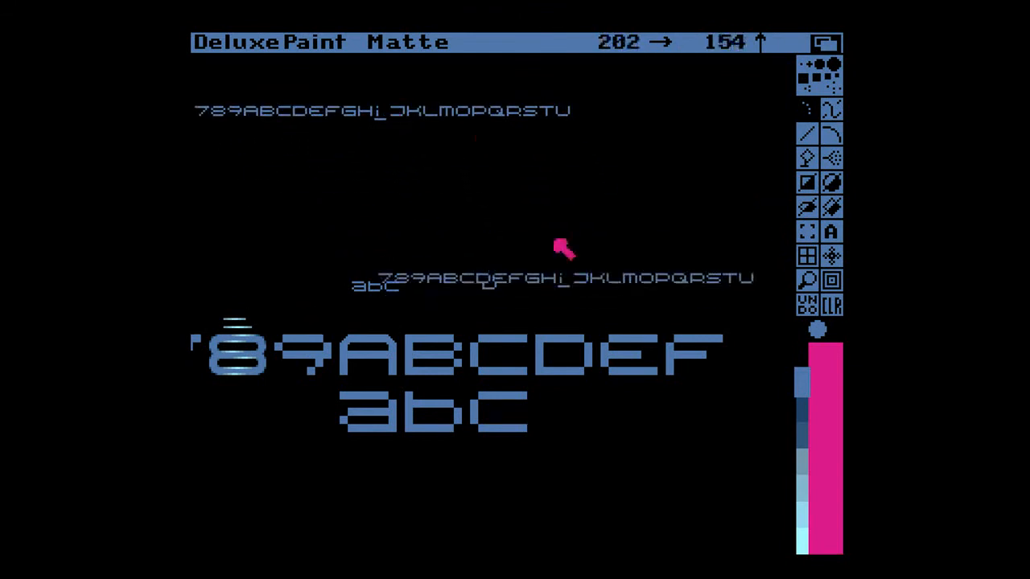
key(.)
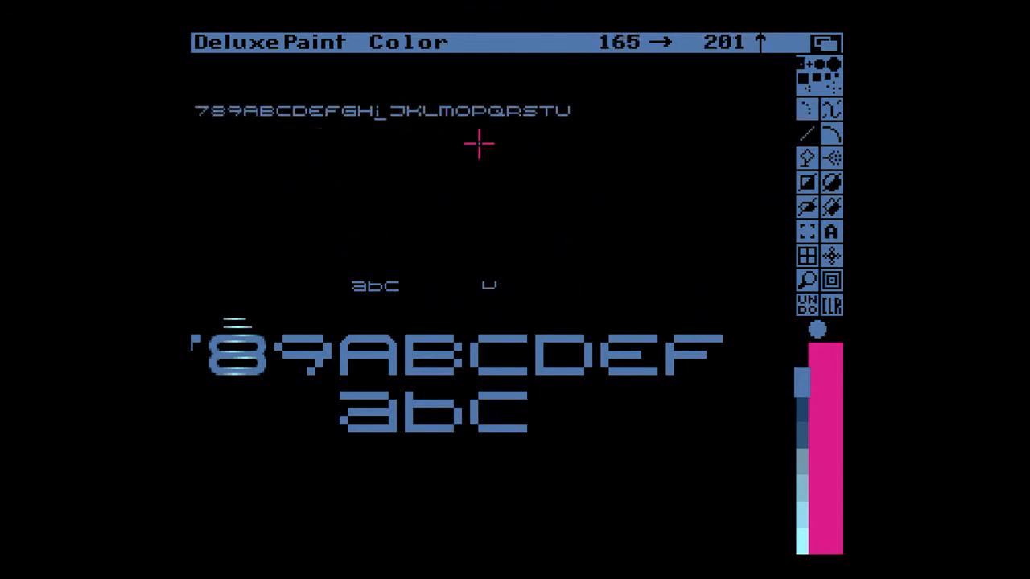
- Erase the stray line left under the small i in the moved letter row
key(m)
drag(613, 304, 665, 303)
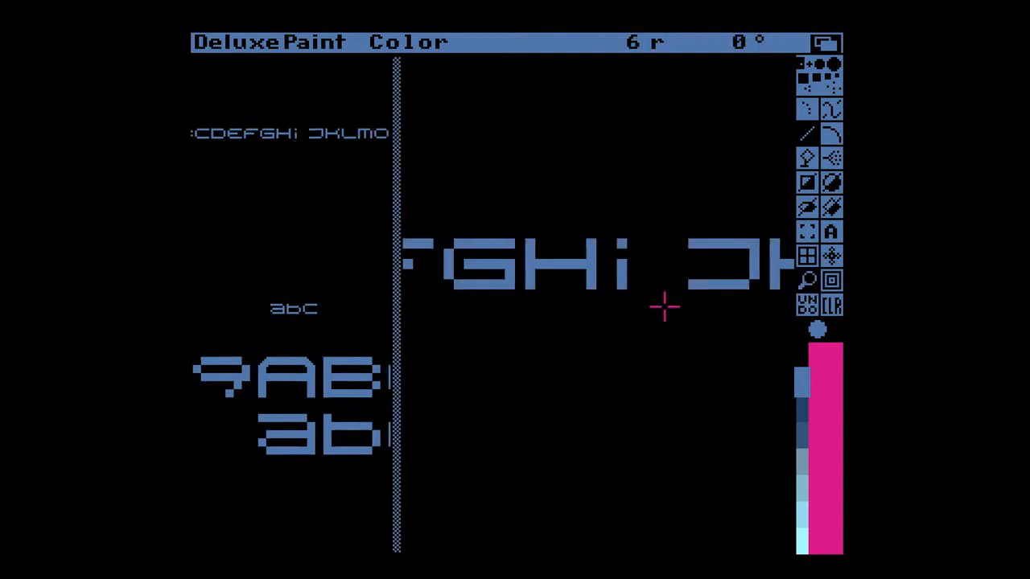
- Draw a small V after the U with diagonal arms meeting at a centre point on the baseline
key(m)
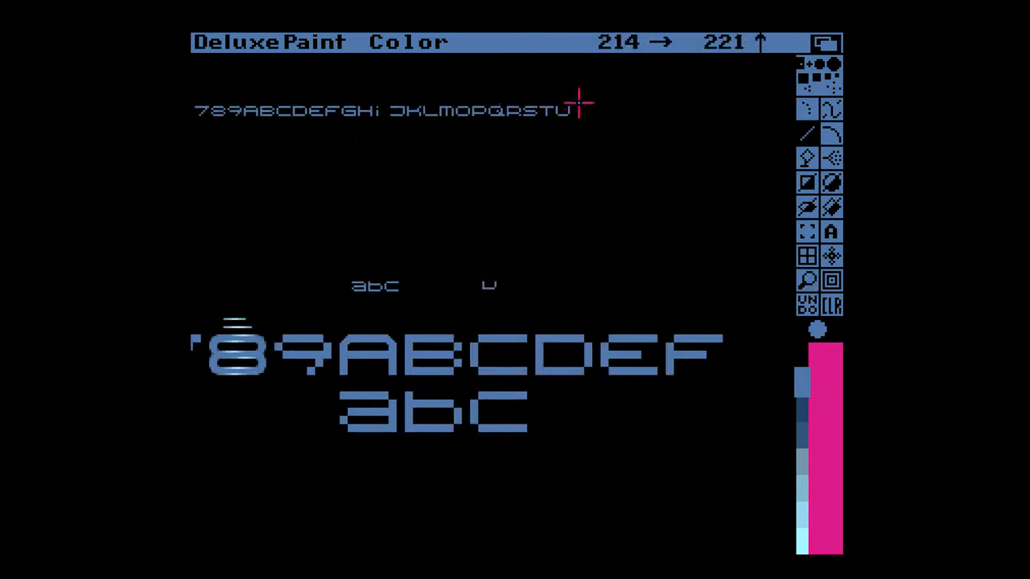
key(m)
drag(573, 304, 601, 338)
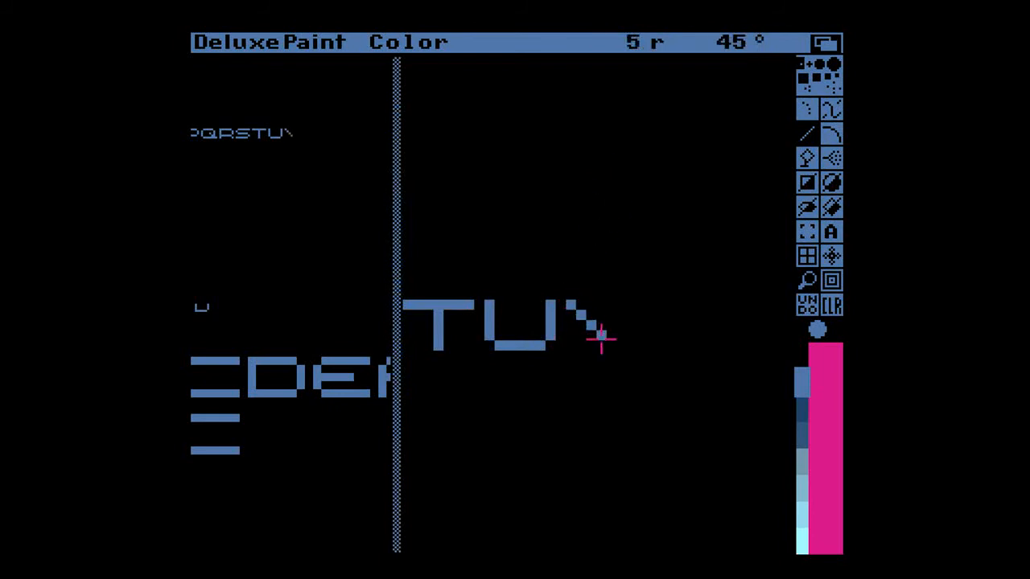
key(b)
drag(558, 262, 603, 339)
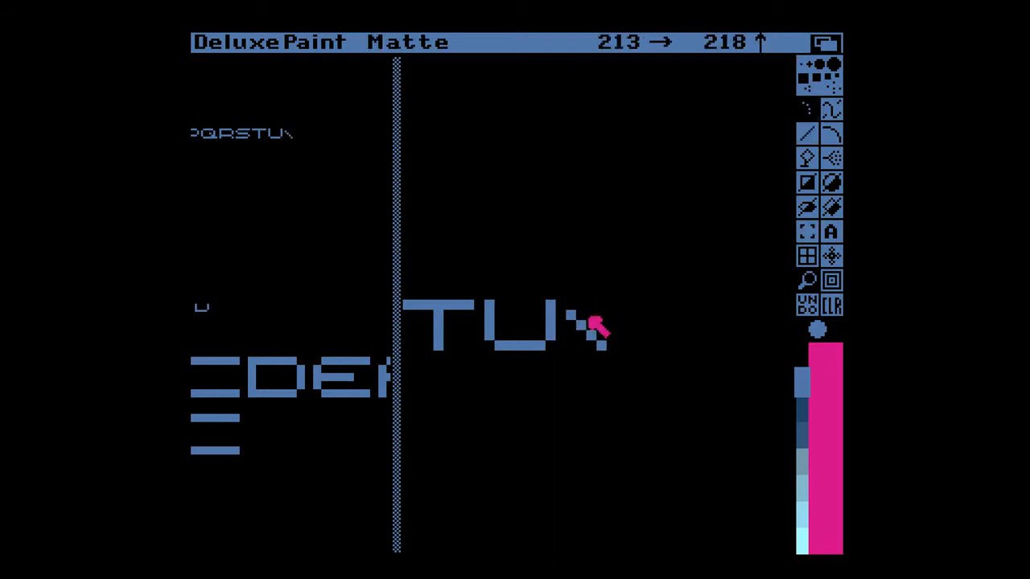
click(593, 324)
key(period)
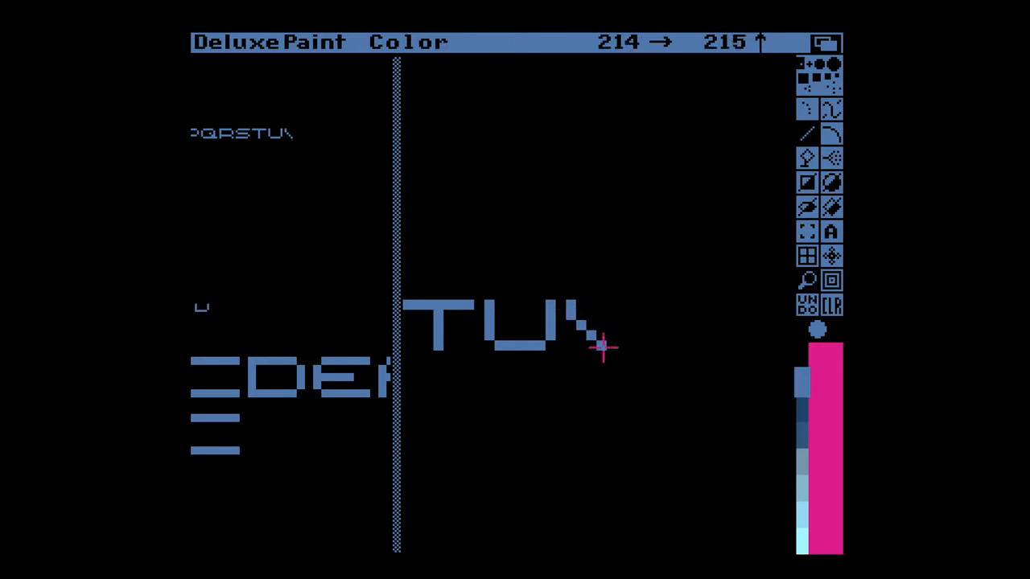
drag(631, 318, 628, 306)
mouse_move(565, 274)
mouse_down()
mouse_move(635, 274)
mouse_move(547, 271)
mouse_up()
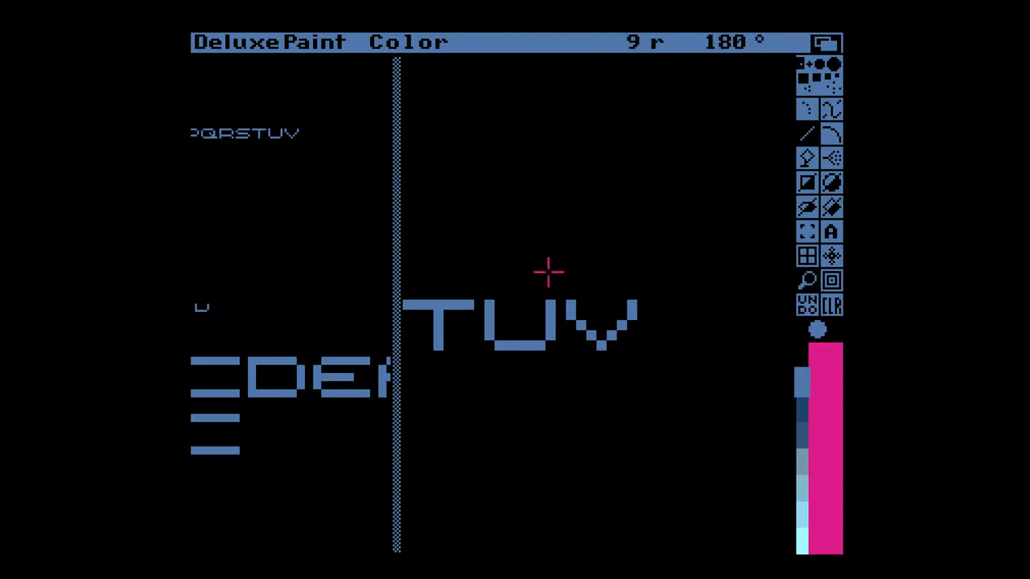
key(m)
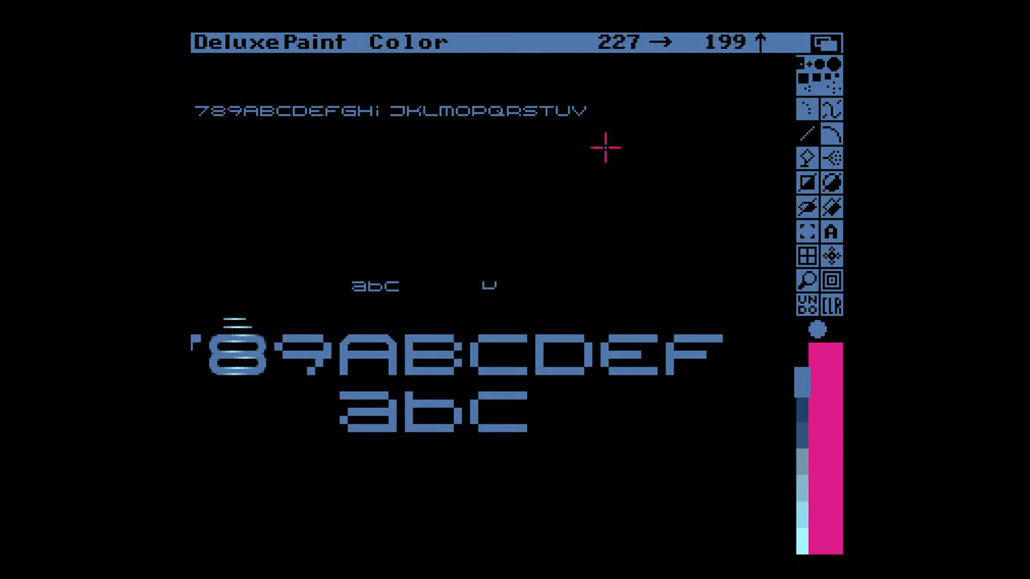
- Draw a small X after the V, with a horizontal middle bar and short vertical arms at its four ends
key(m)
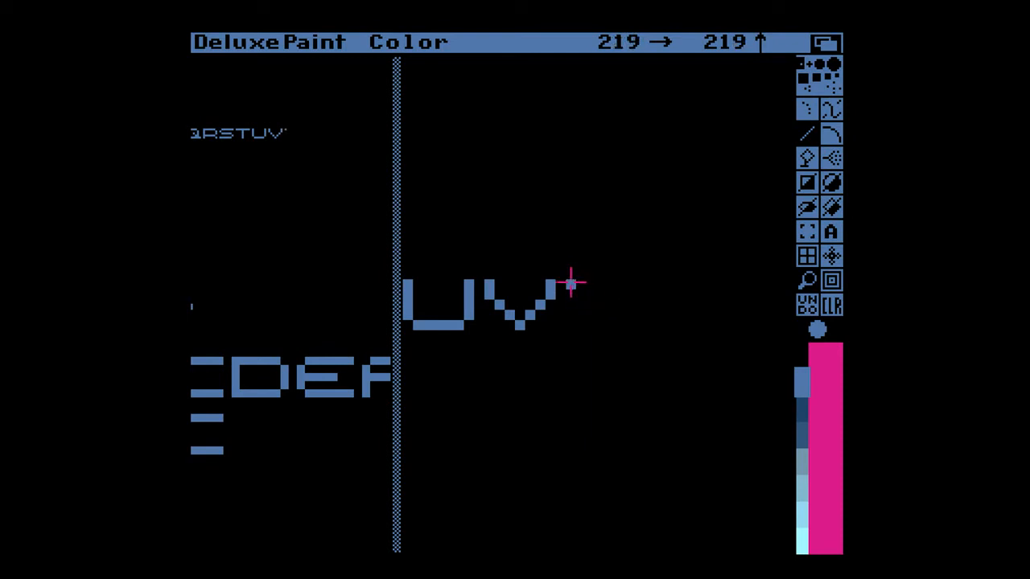
drag(557, 283, 621, 306)
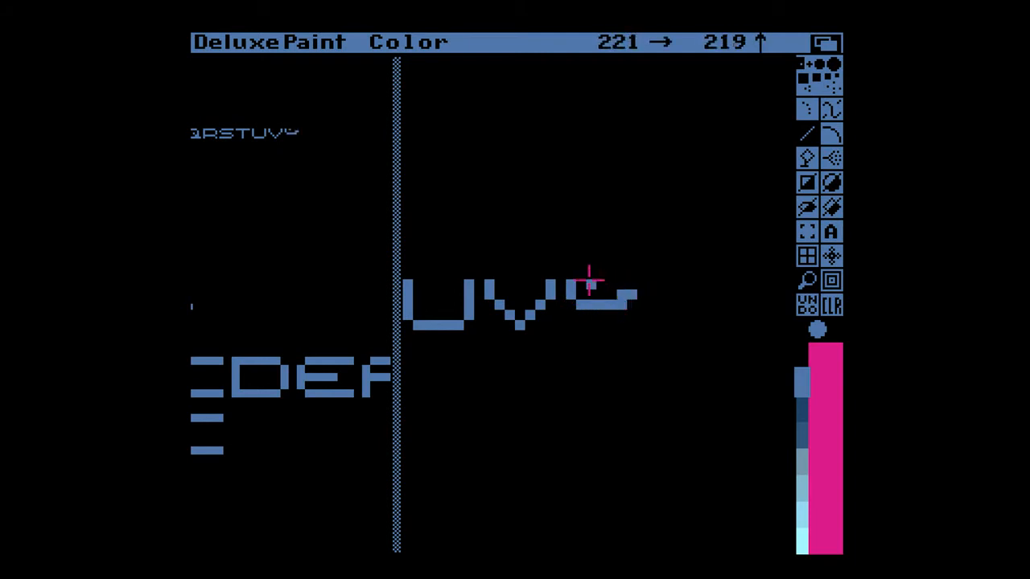
mouse_move(582, 281)
mouse_down()
mouse_move(572, 268)
mouse_move(630, 272)
mouse_up()
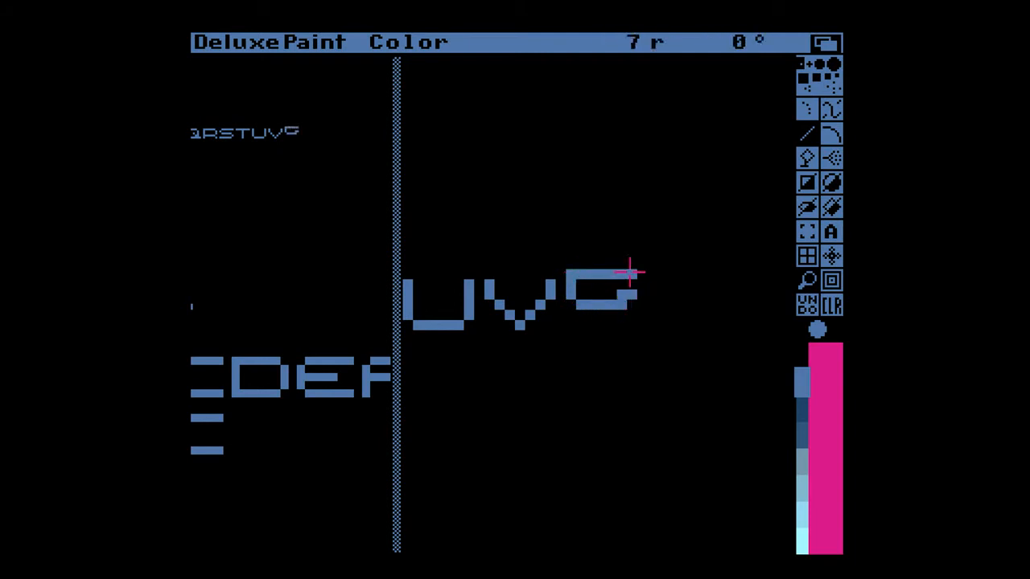
key(u)
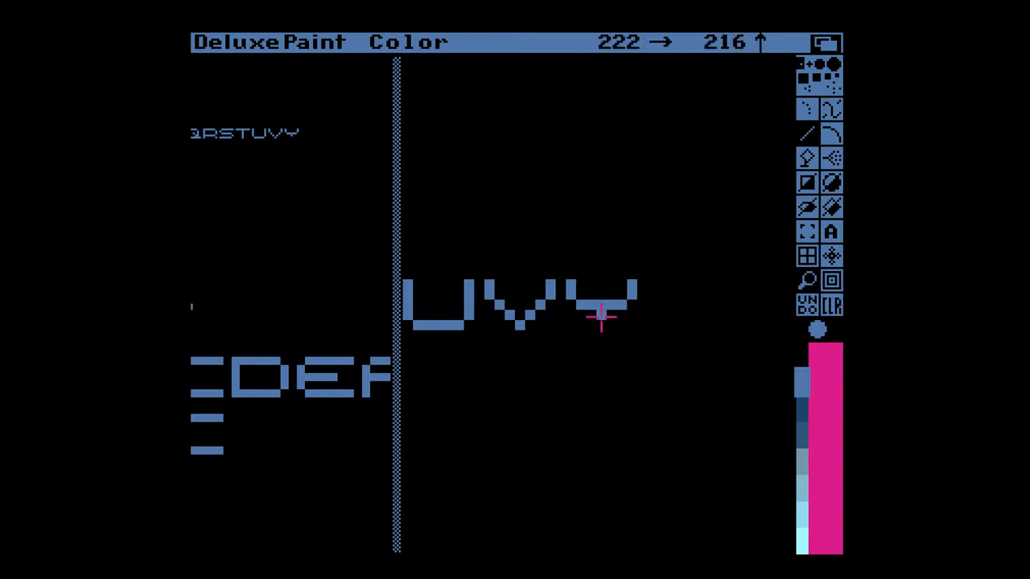
drag(630, 320, 630, 342)
drag(572, 306, 572, 328)
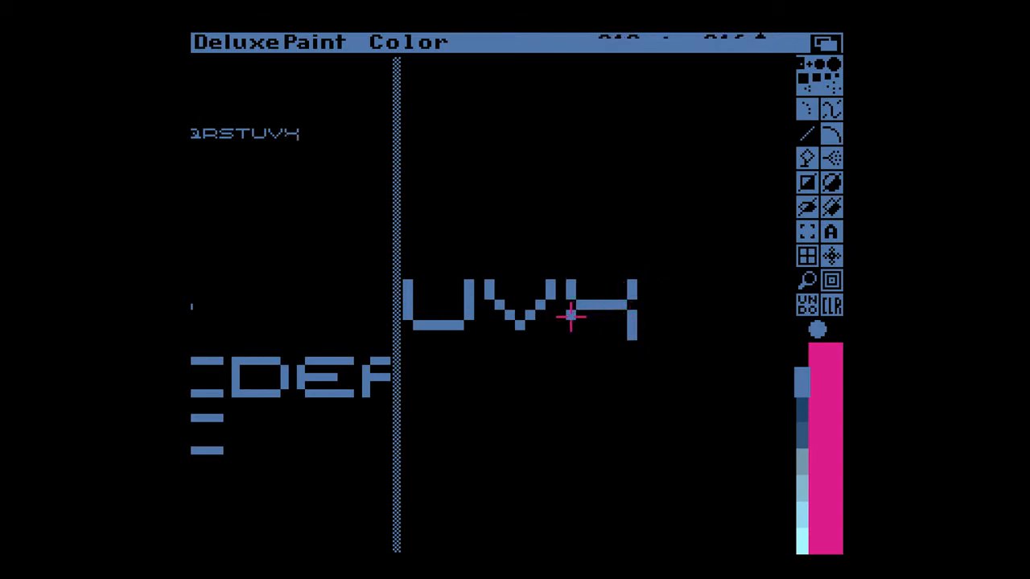
key(u)
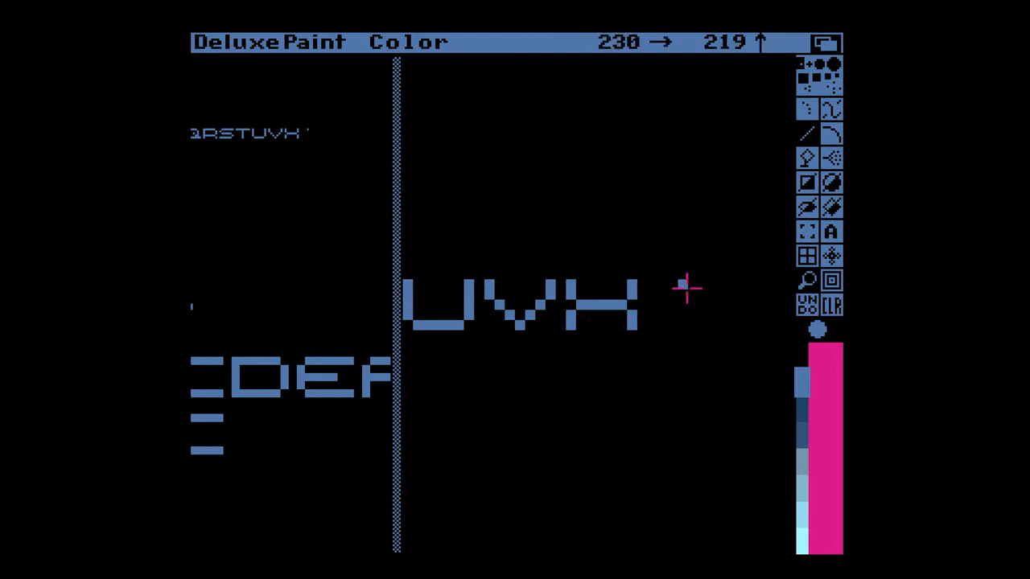
- Set the grid to X-spacing 8 and Y-spacing 6, and align it to the cells of the small letters
right_click(807, 257)
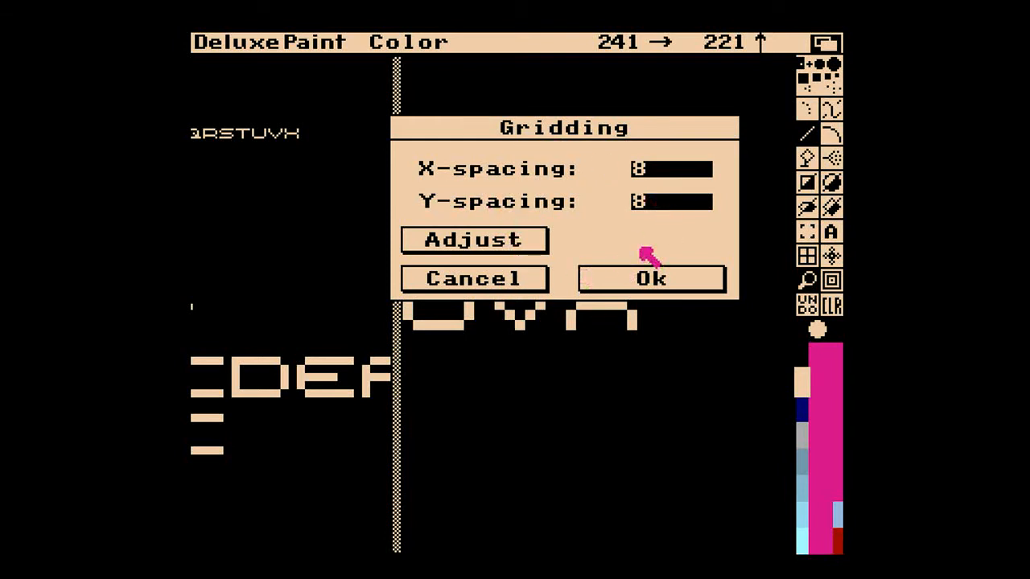
click(666, 206)
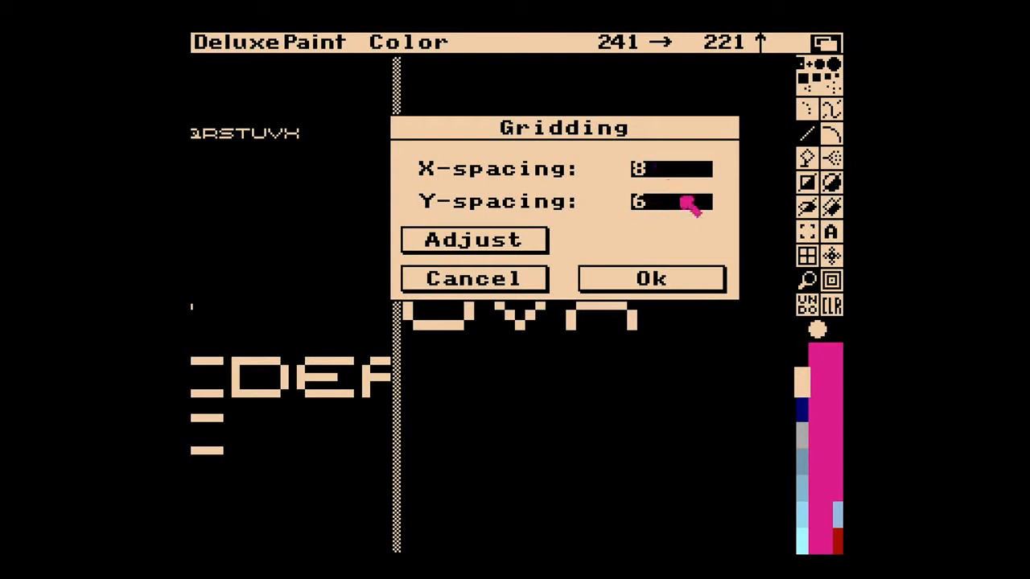
click(507, 239)
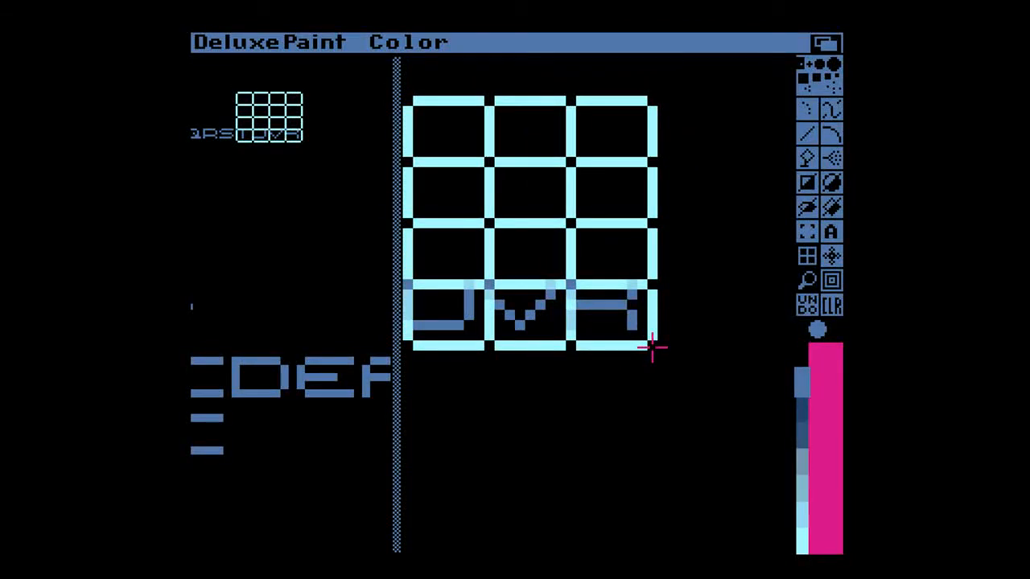
click(652, 348)
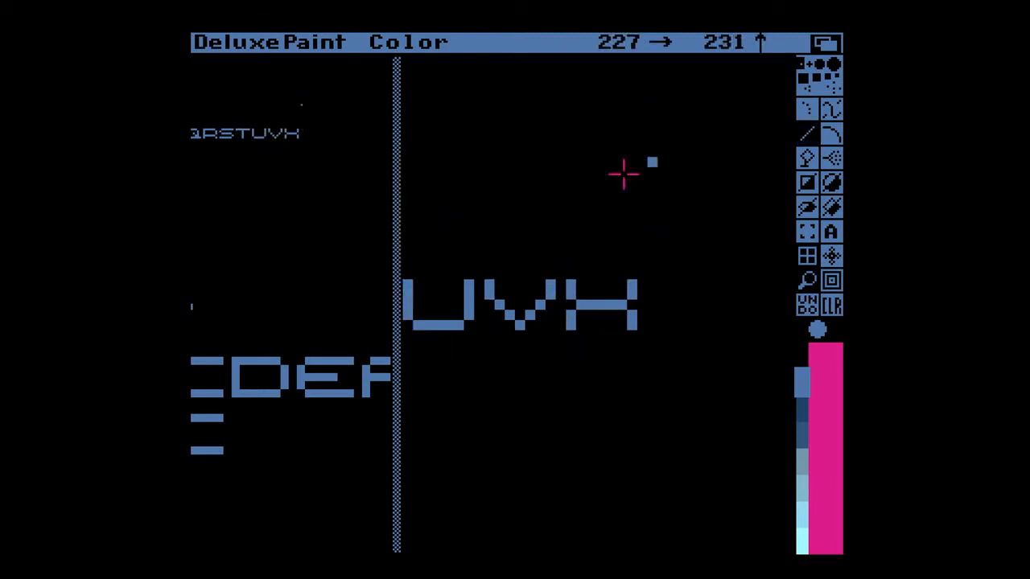
- Place four rows of magenta guide dots on the grid above the small letter row
key(m)
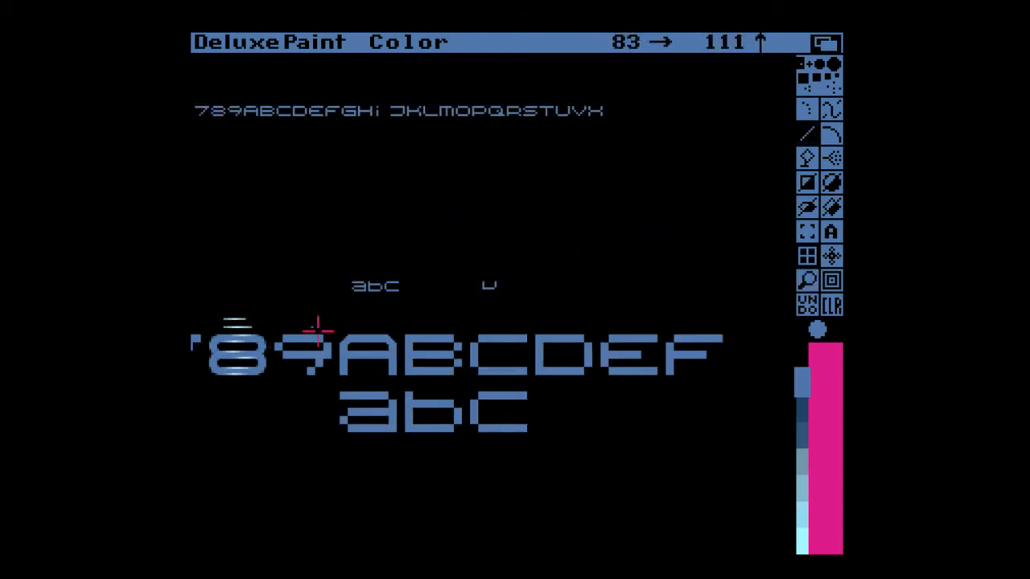
key(v)
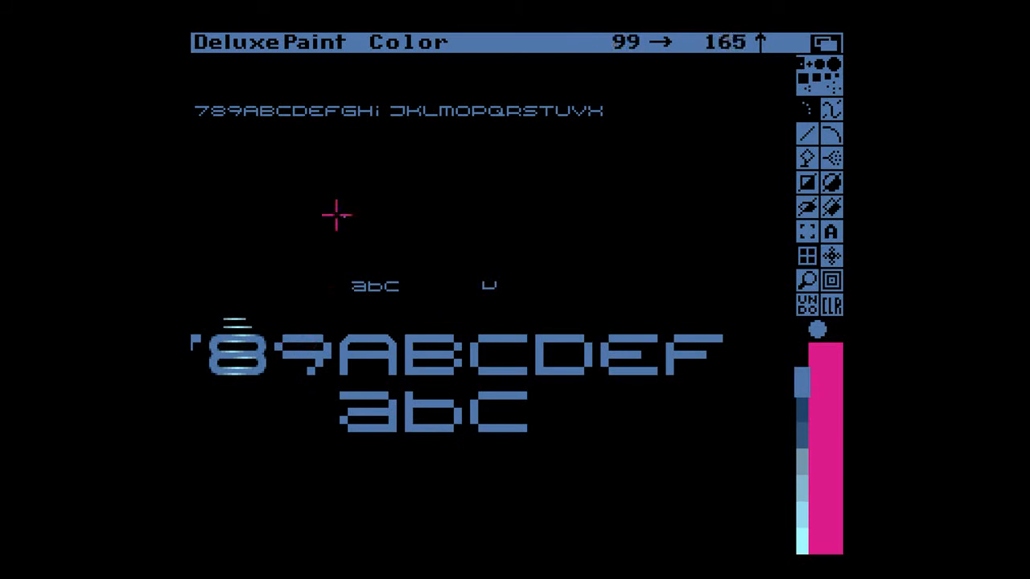
click(811, 359)
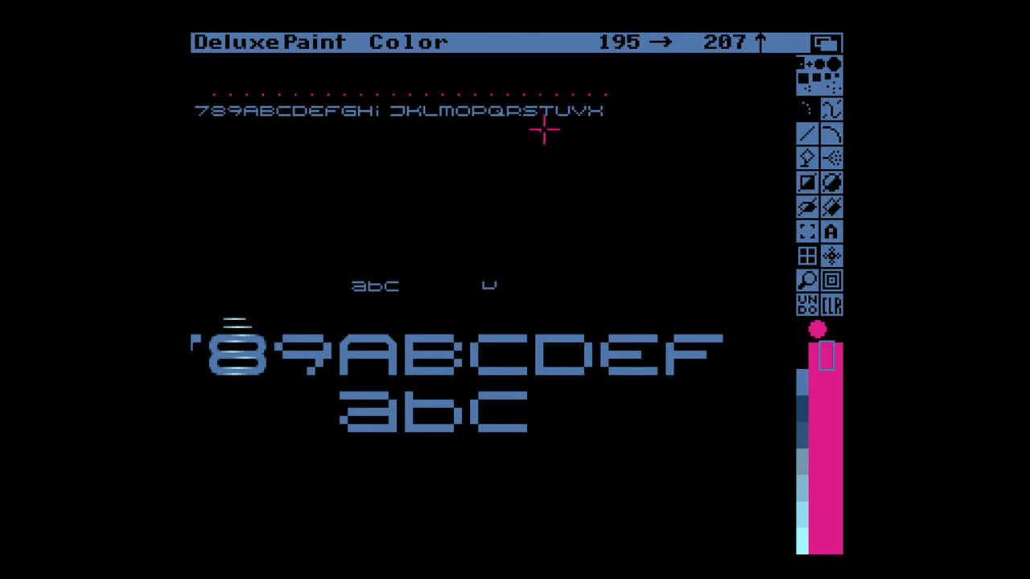
mouse_move(198, 70)
mouse_down()
mouse_move(559, 70)
mouse_move(649, 103)
mouse_up()
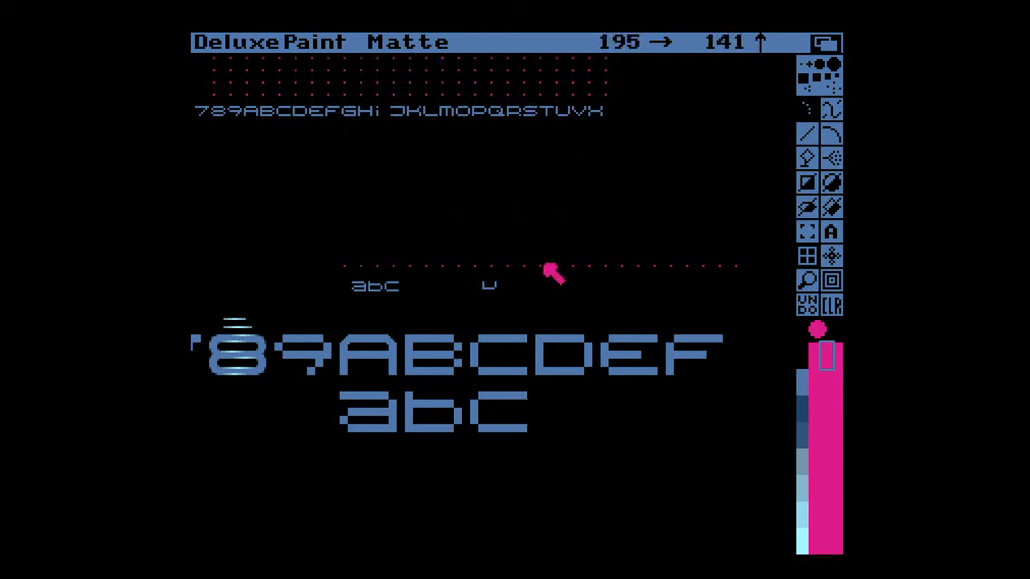
key(.)
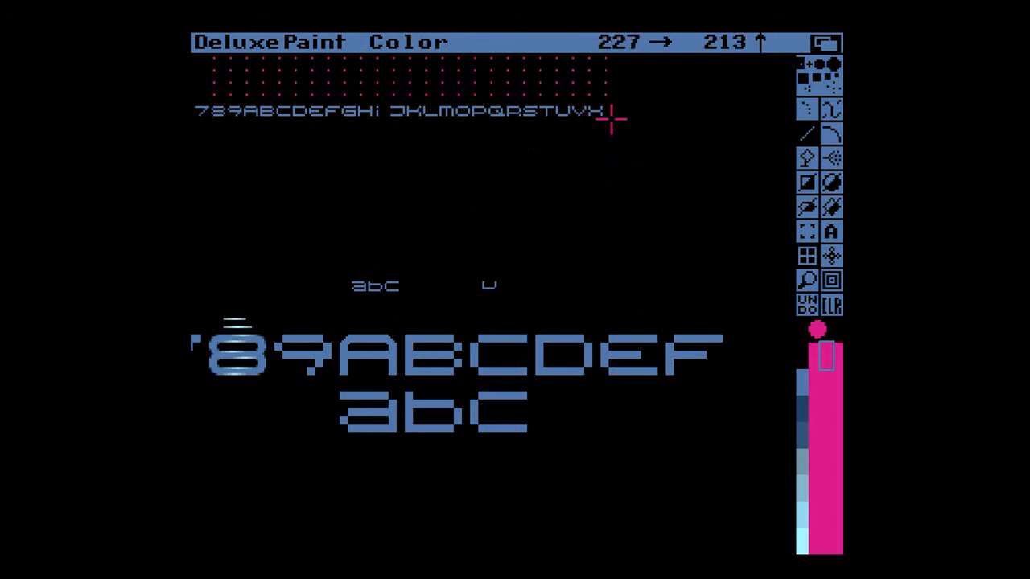
- Stamp a copy of the small X directly below the original and reshape its vertical arms into diagonals
key(m)
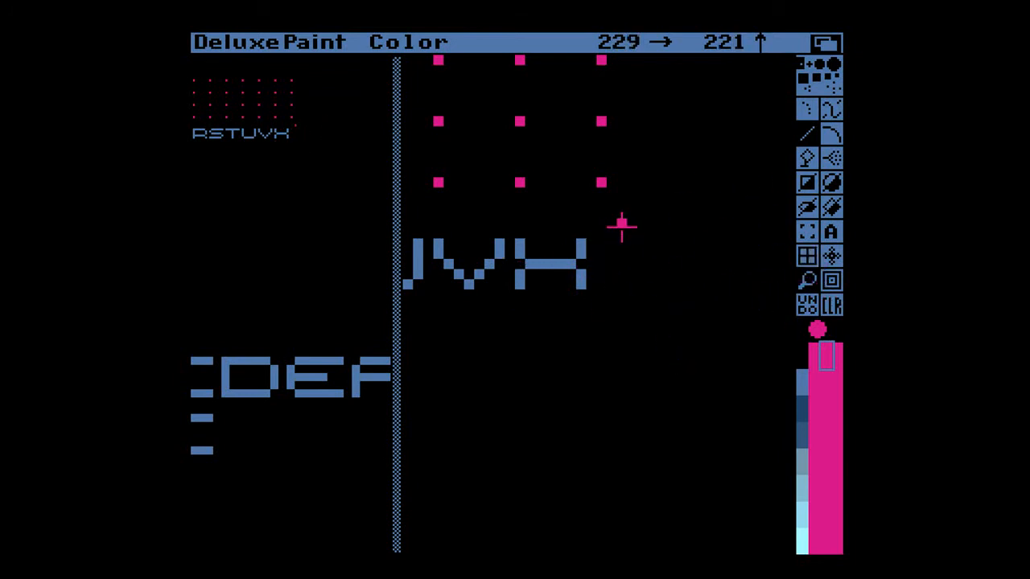
key(r)
drag(517, 232, 601, 311)
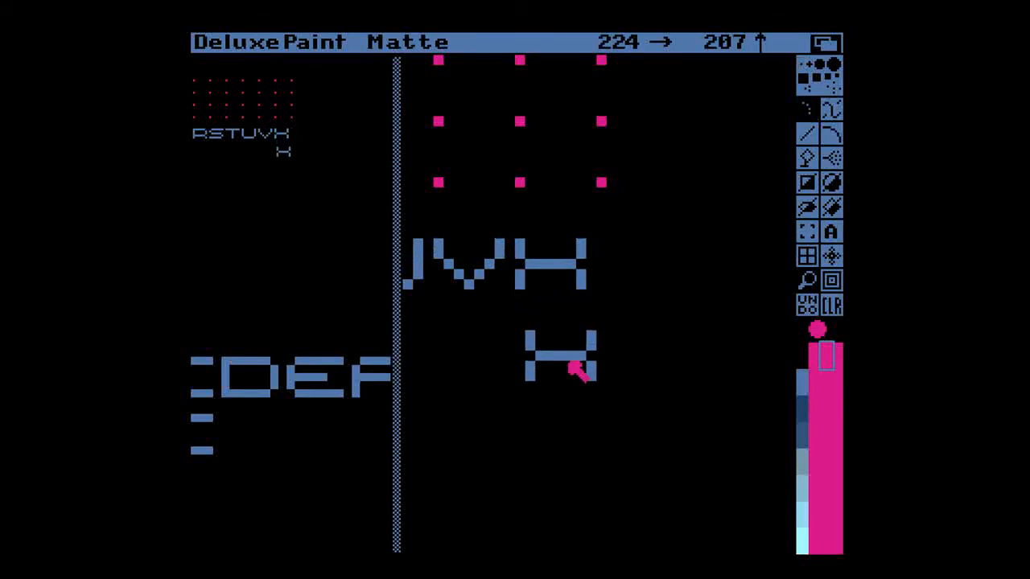
click(561, 334)
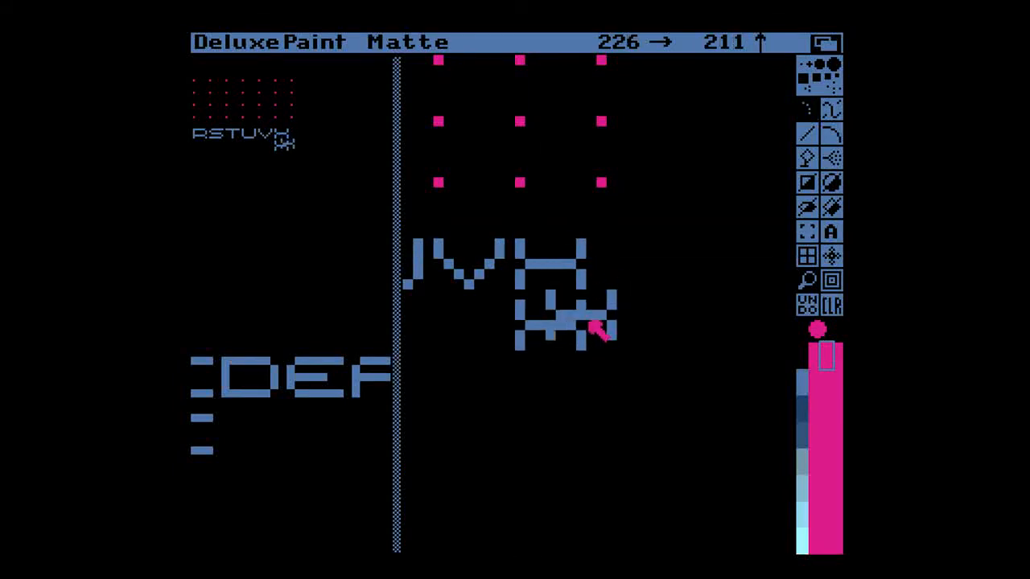
key(.)
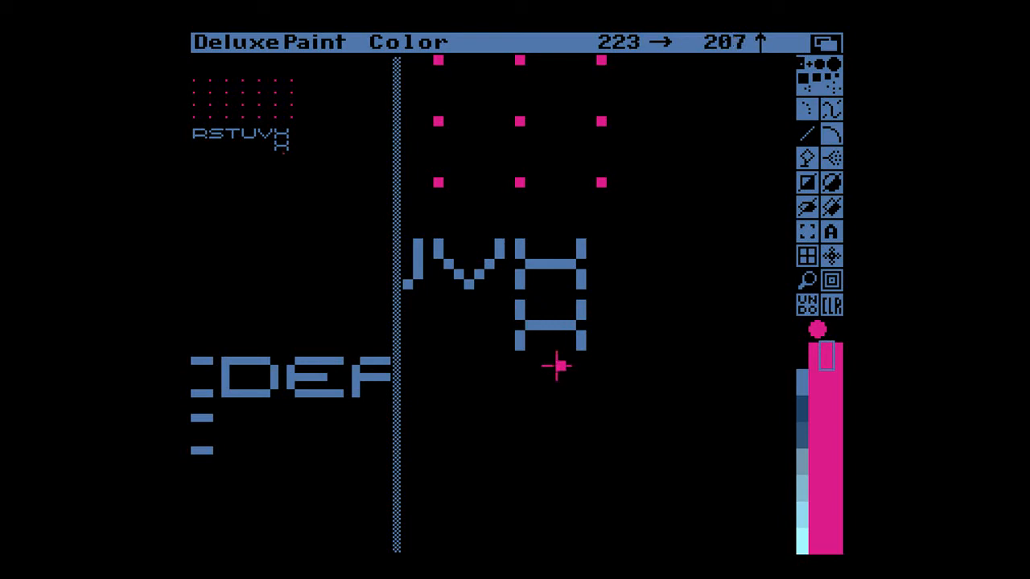
click(517, 317)
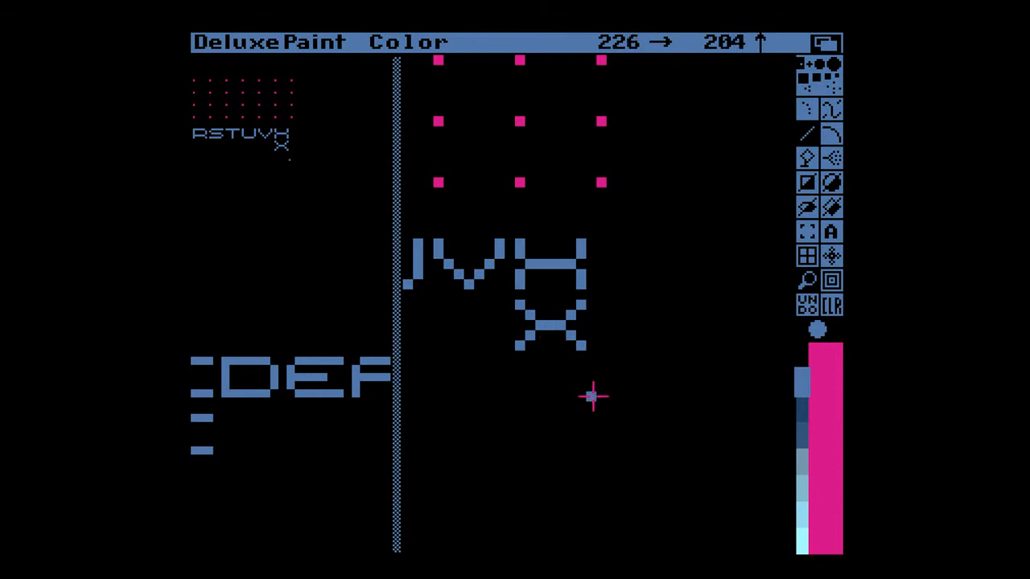
- Copy the diagonal X as a brush and stamp it directly beneath, aligned with the two above
key(b)
drag(508, 296, 602, 378)
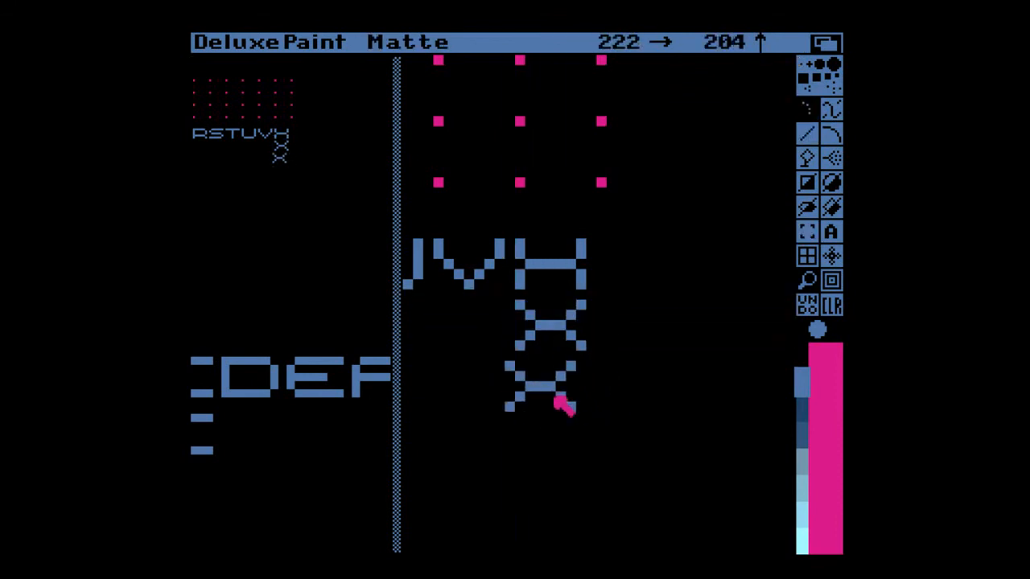
click(565, 407)
key(F2)
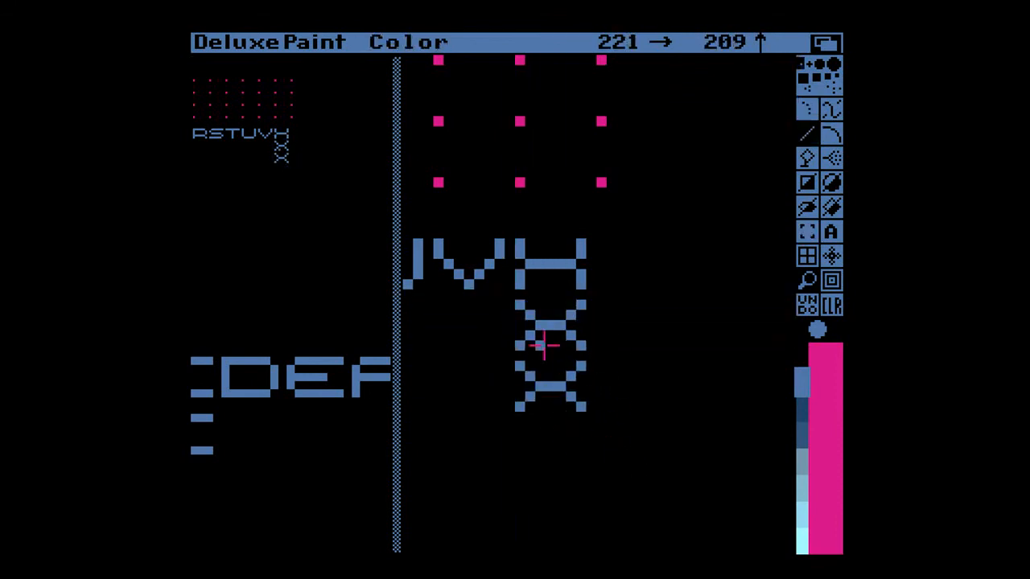
- Move both halves of the lowest X inward to a single-pixel crossing and extend its four arm ends outward horizontally
key(b)
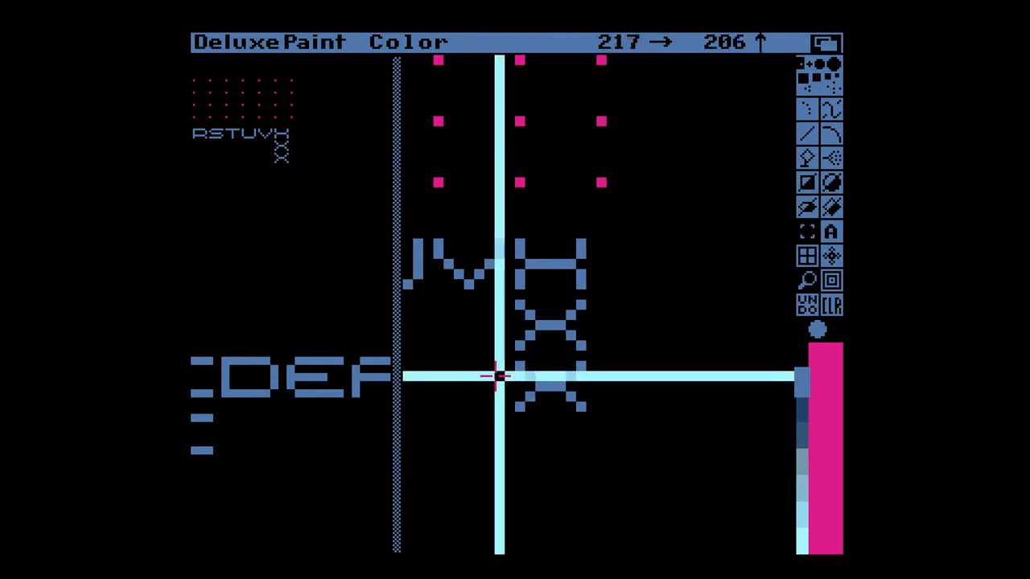
drag(486, 364, 538, 411)
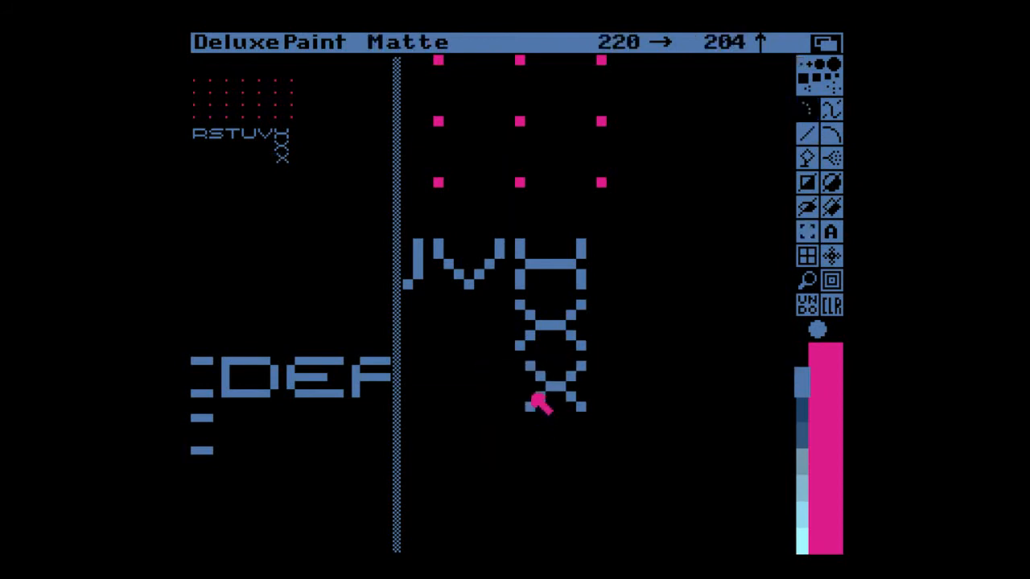
key(b)
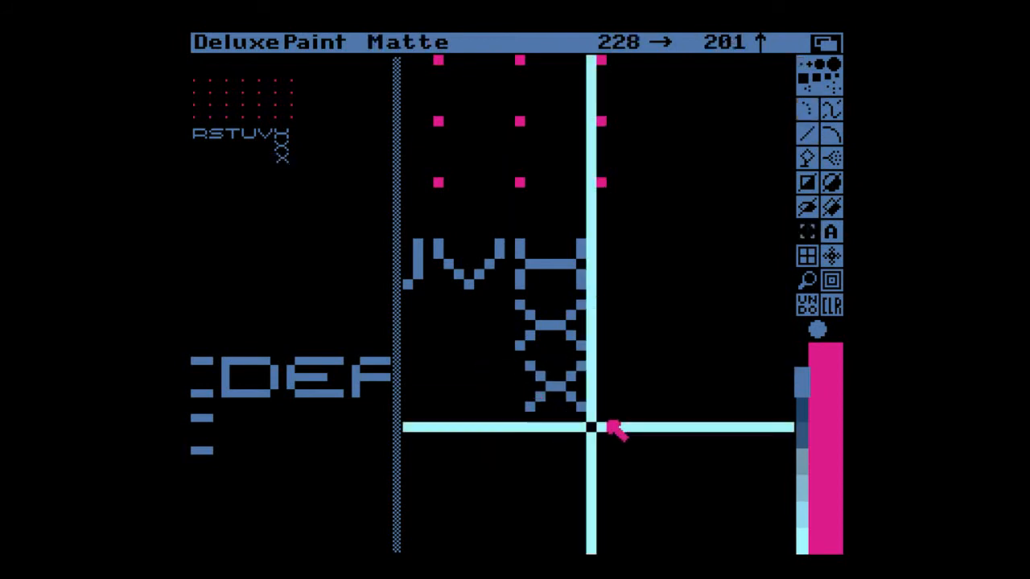
drag(557, 362, 615, 420)
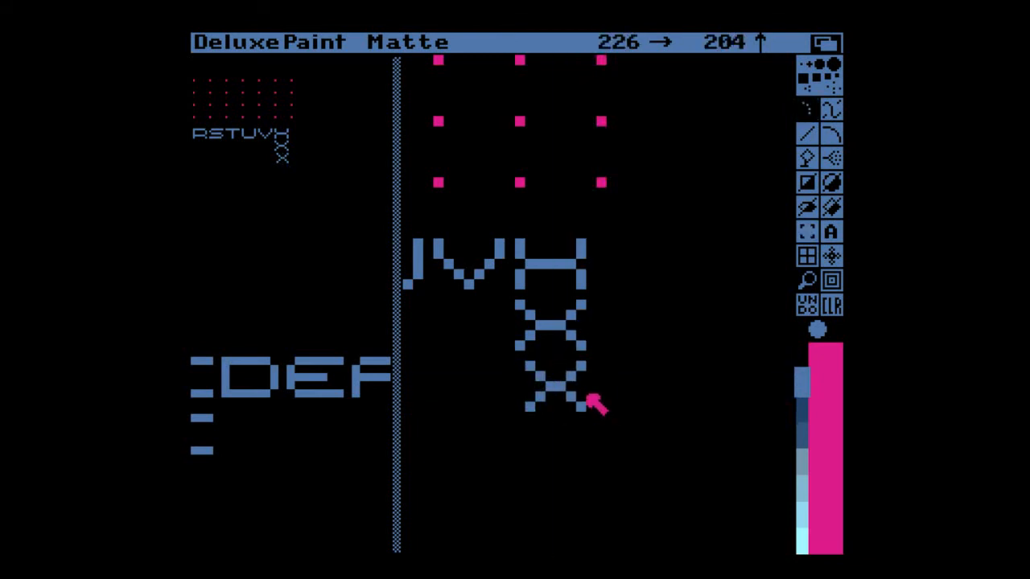
key(F2)
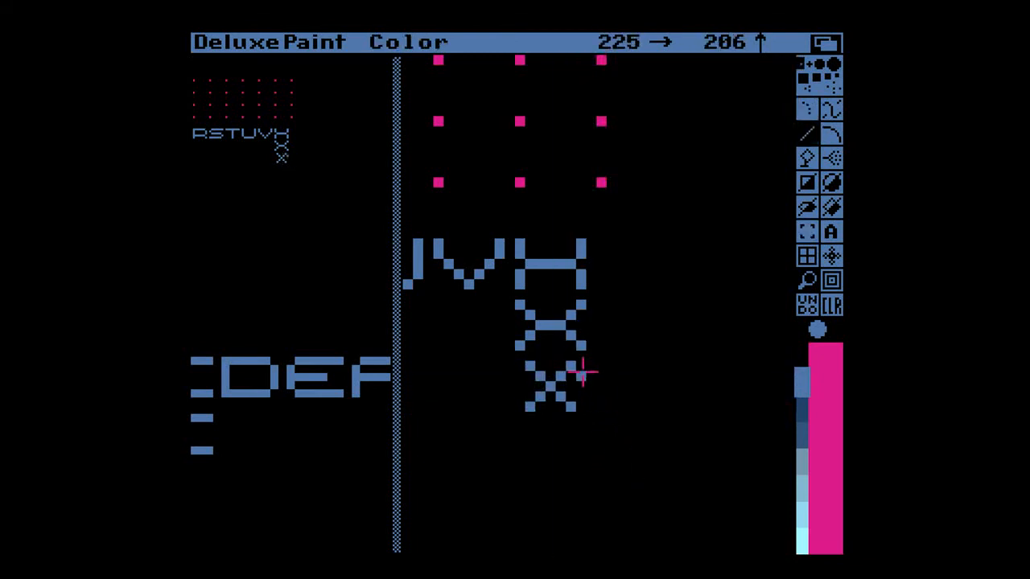
click(581, 366)
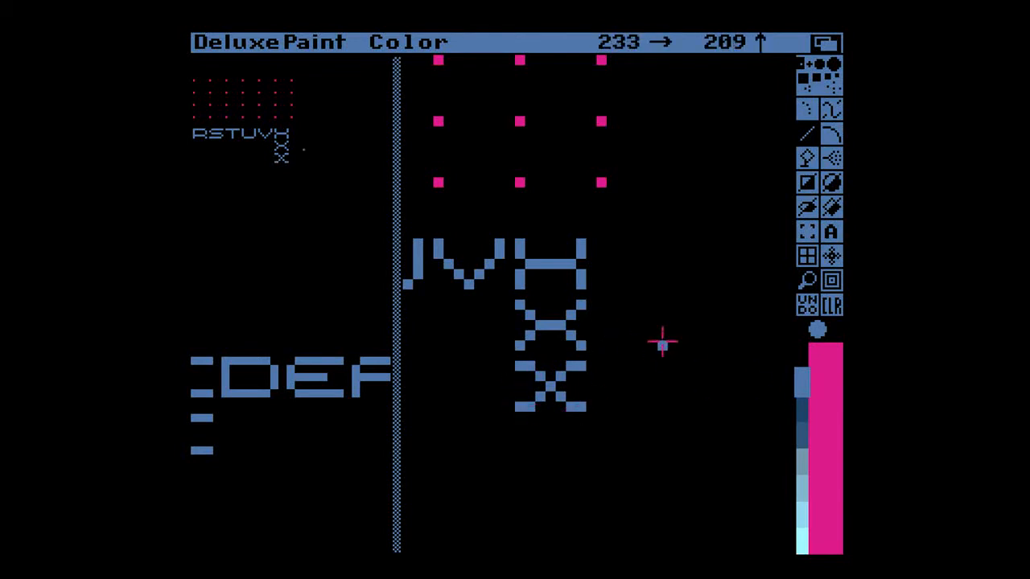
key(m)
key(m)
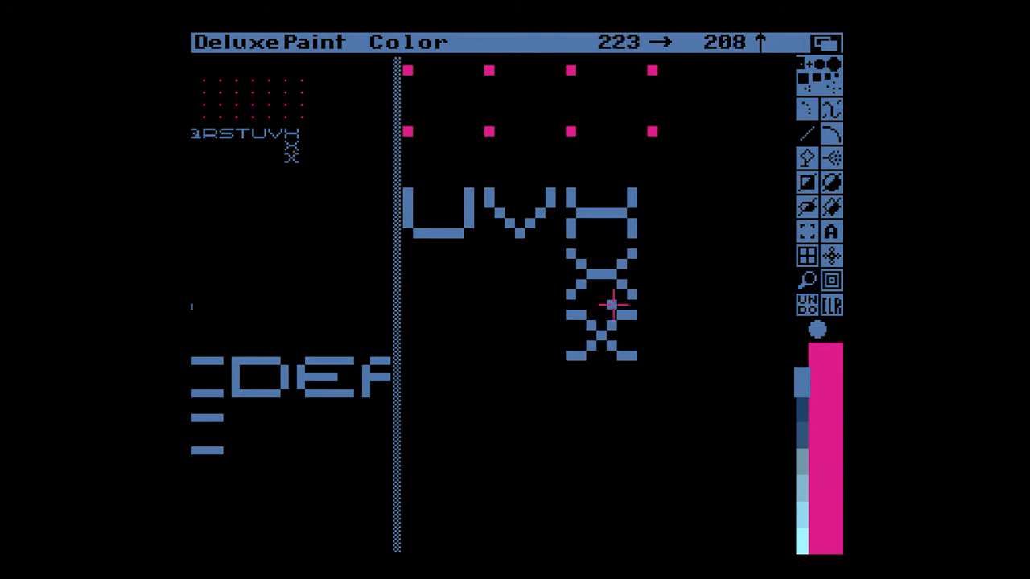
- Copy the diagonal X below the letter row as a brush and stamp it over the original X beside the V
key(m)
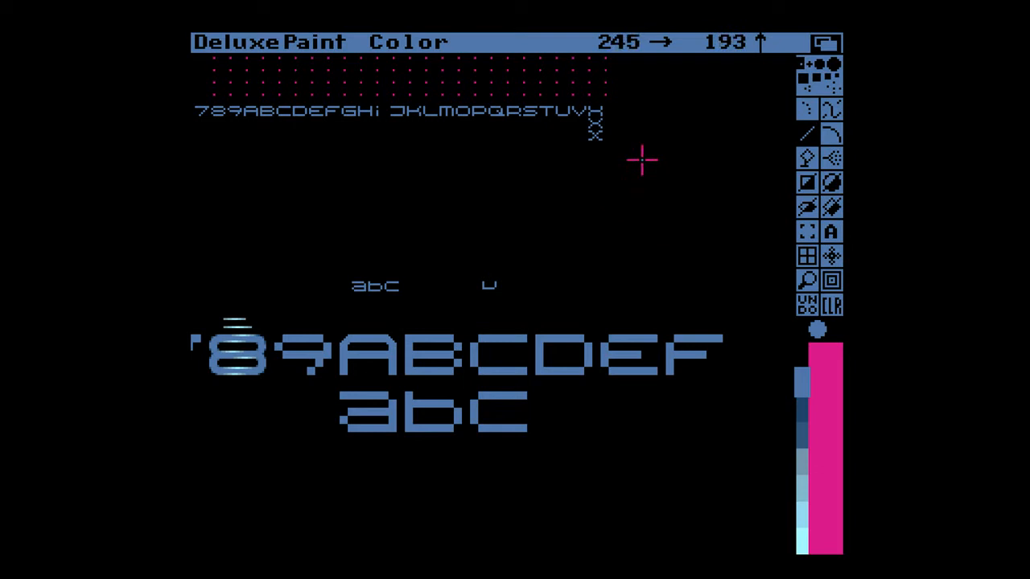
key(m)
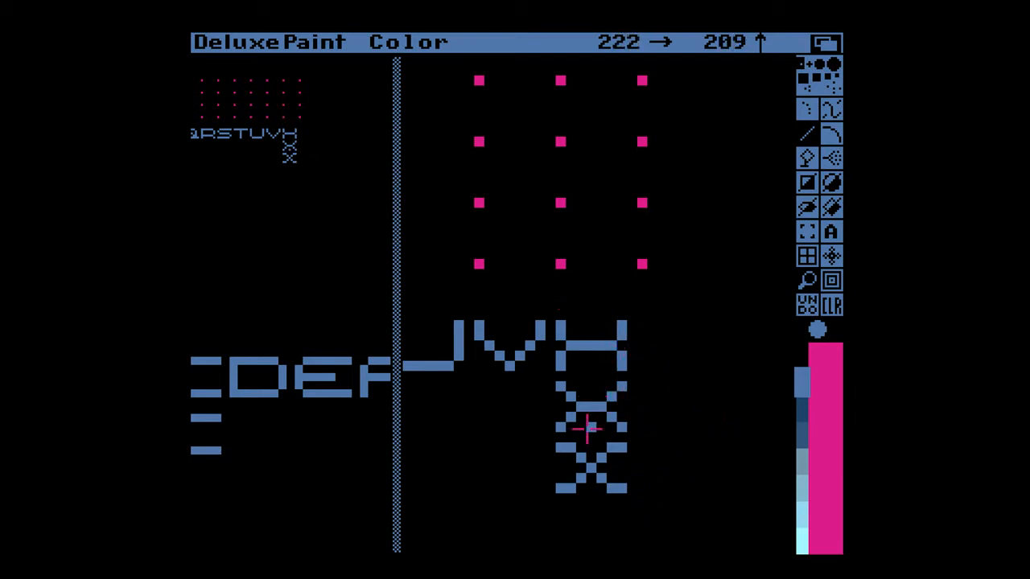
click(667, 448)
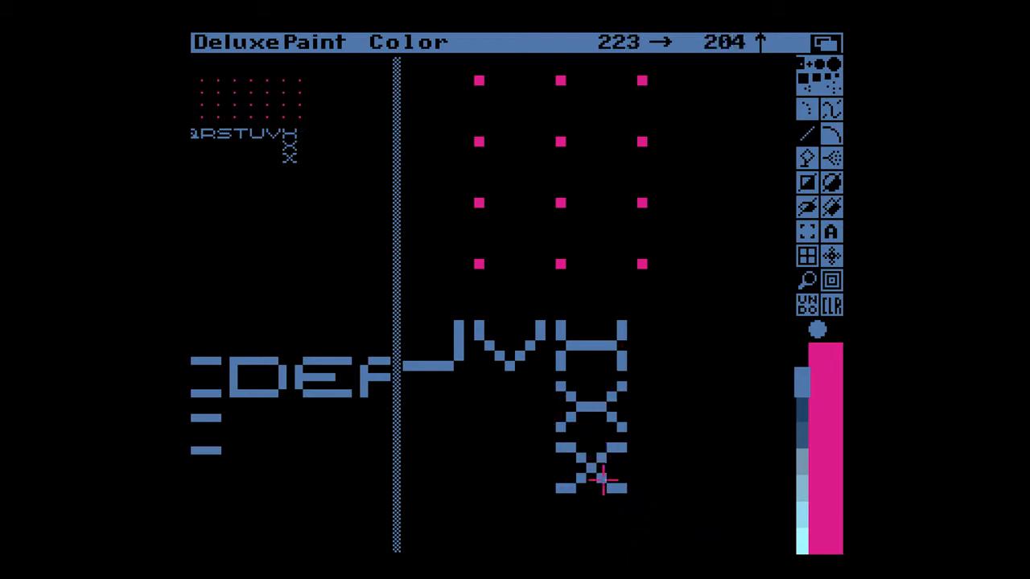
click(664, 498)
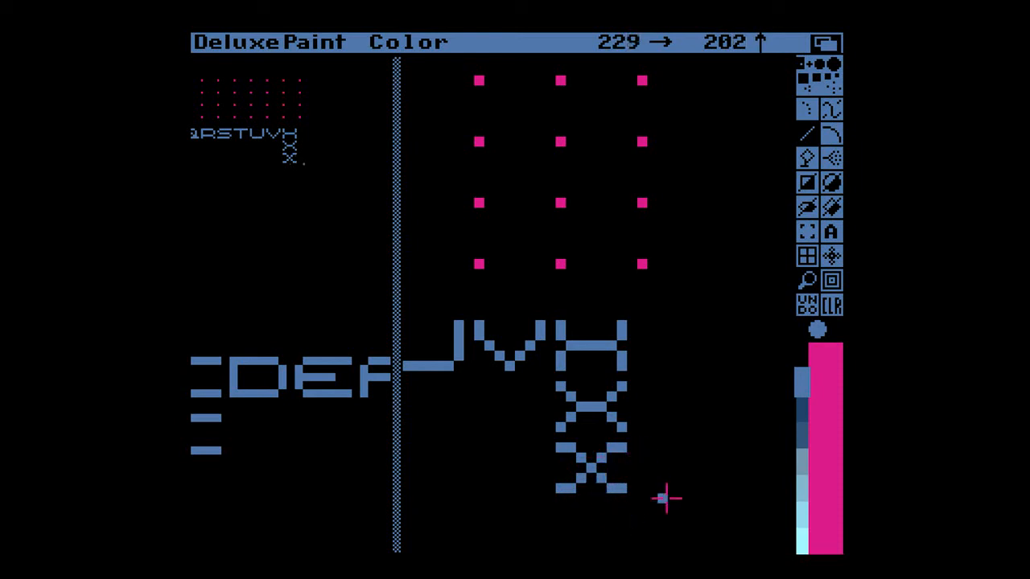
key(b)
drag(552, 384, 647, 439)
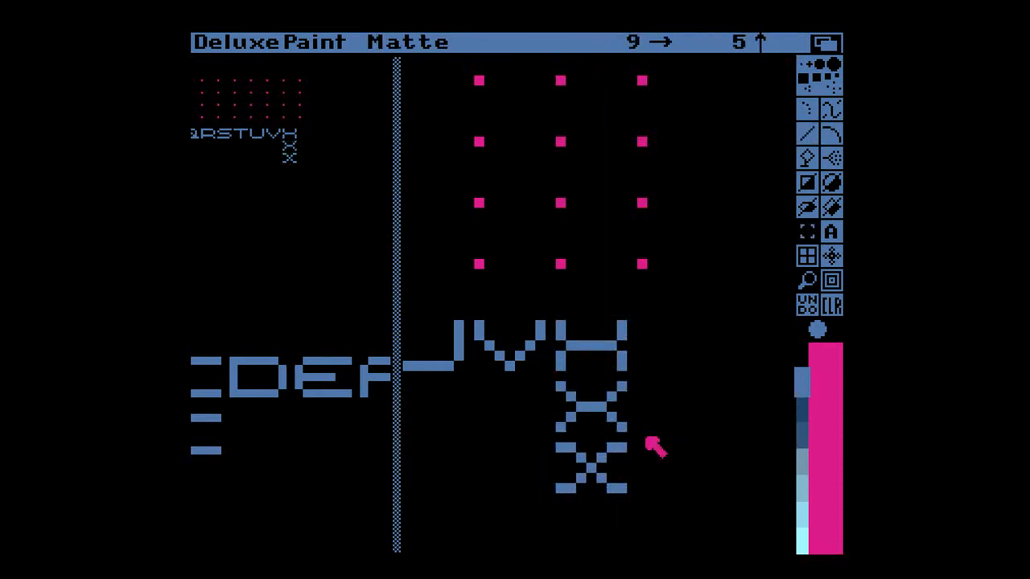
drag(606, 362, 602, 322)
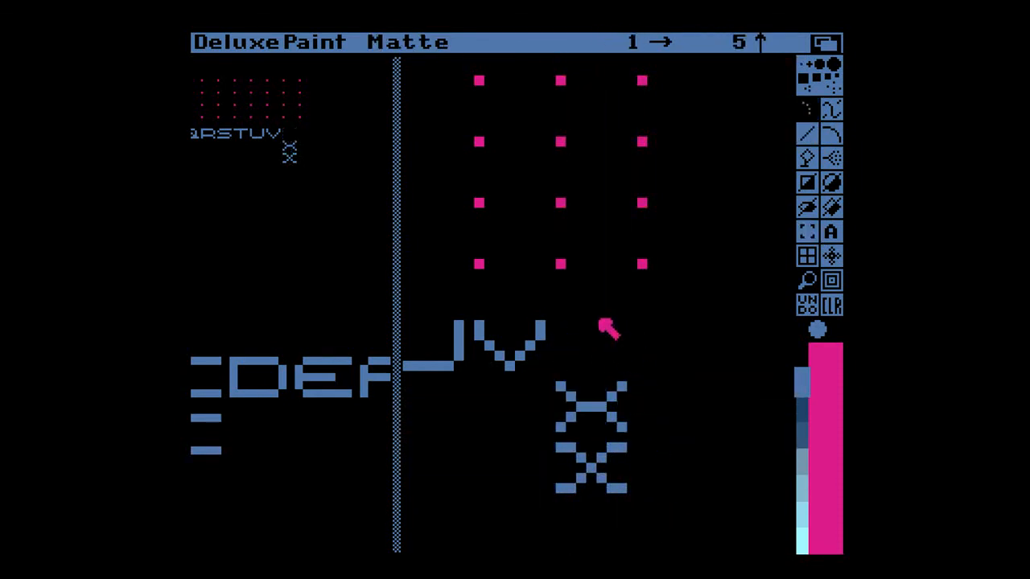
click(610, 362)
key(.)
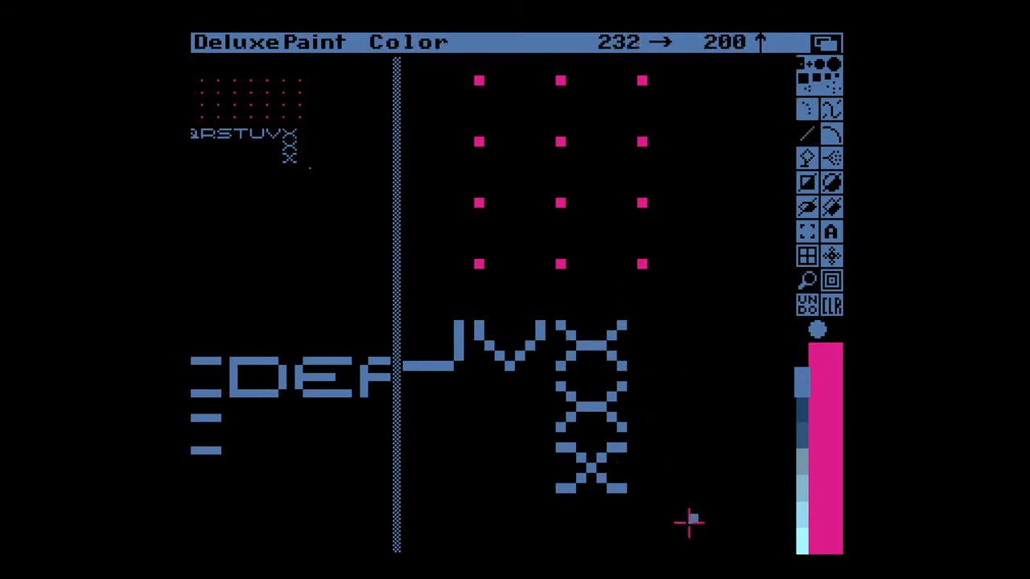
- Erase the two spare X designs below the letter row with a filled rectangle in the background color
key(shift+r)
drag(517, 386, 625, 511)
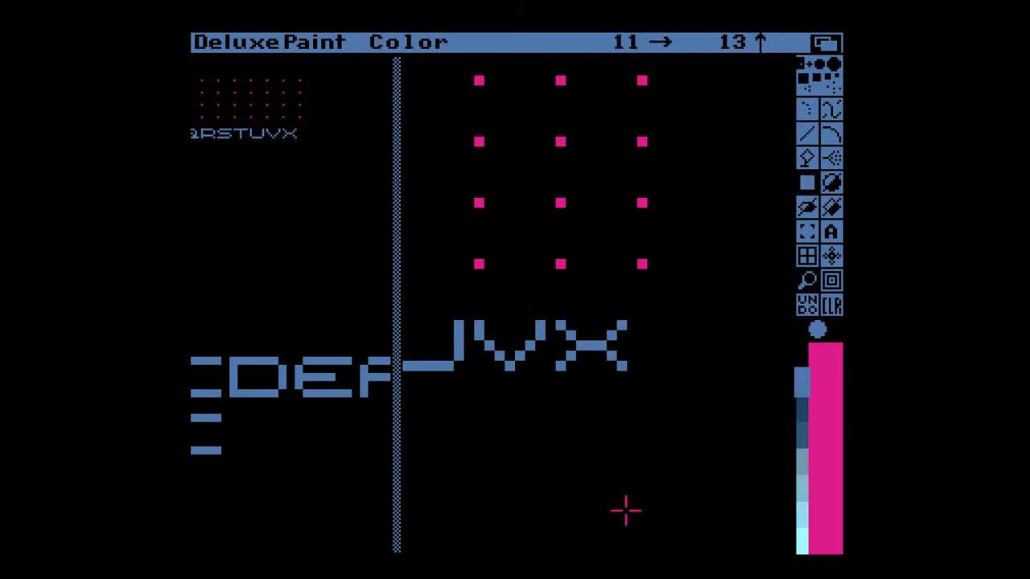
key(m)
key(m)
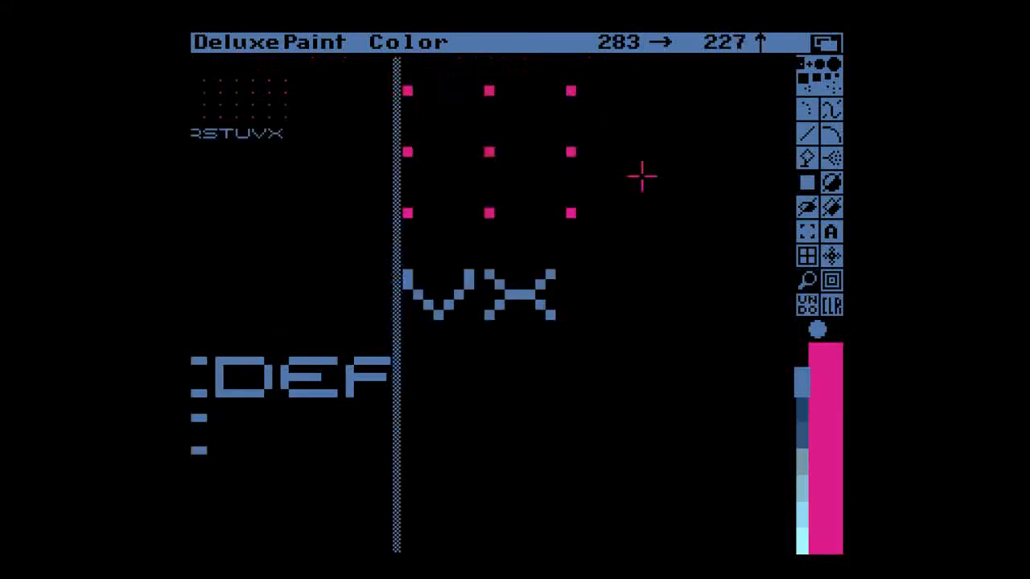
- Copy the upper half of the X as a brush and stamp it in the next letter slot for a Y
key(v)
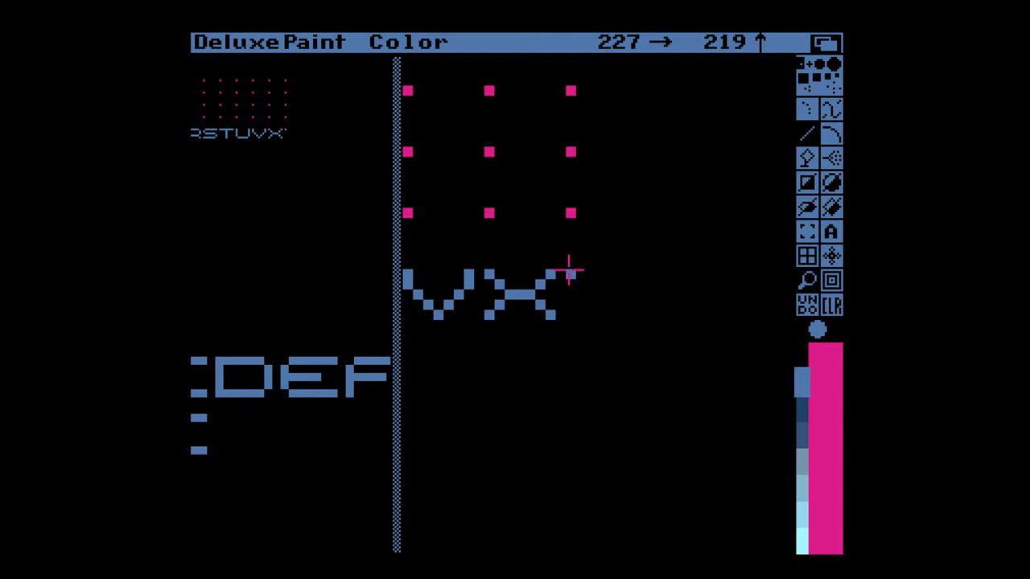
key(b)
drag(486, 261, 570, 291)
click(609, 284)
key(period)
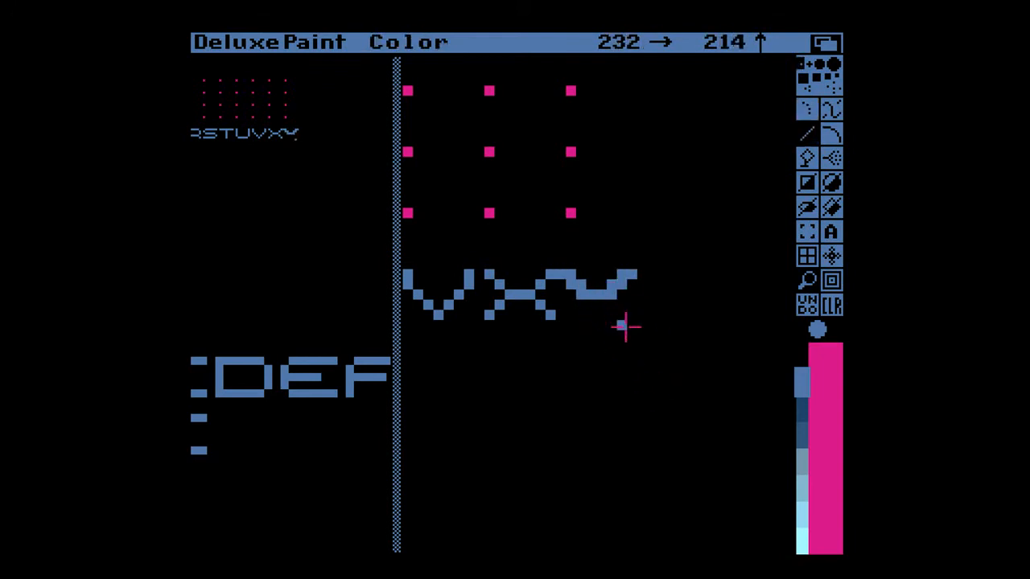
key(u)
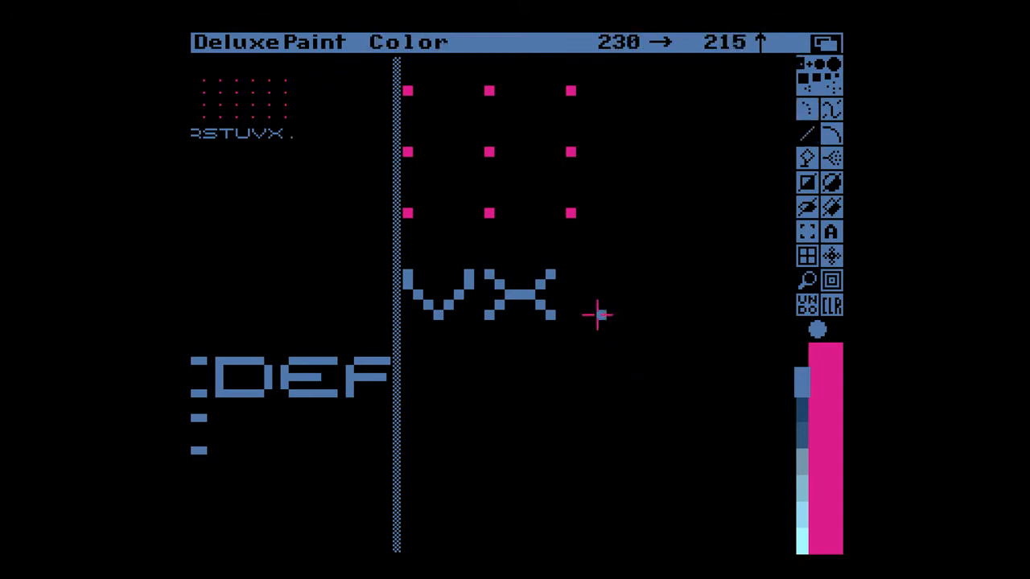
key(shift+b)
click(618, 292)
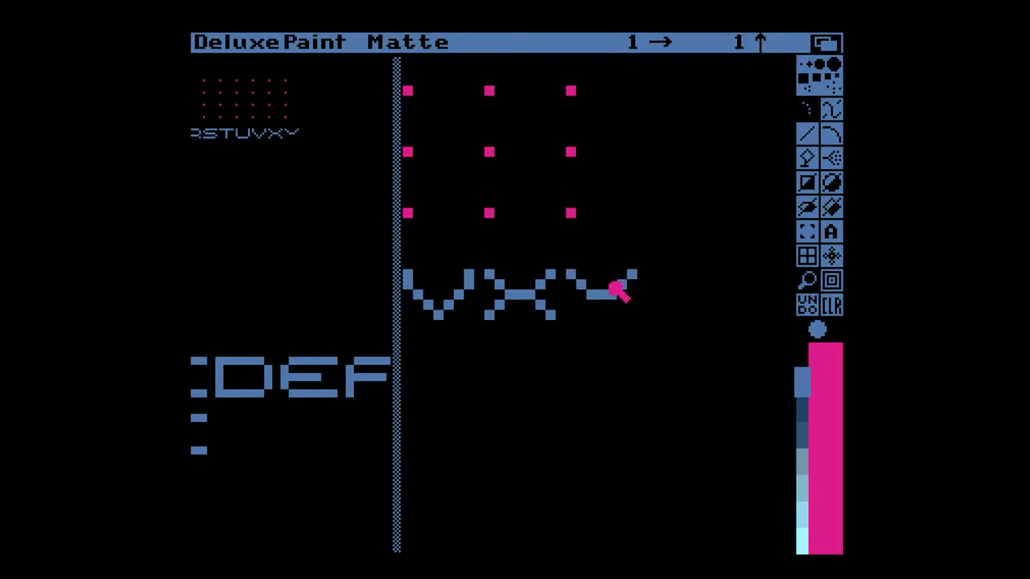
- Draw a two-pixel vertical stem under the center of the stamped half to complete the Y
key(s)
key(period)
drag(599, 304, 602, 319)
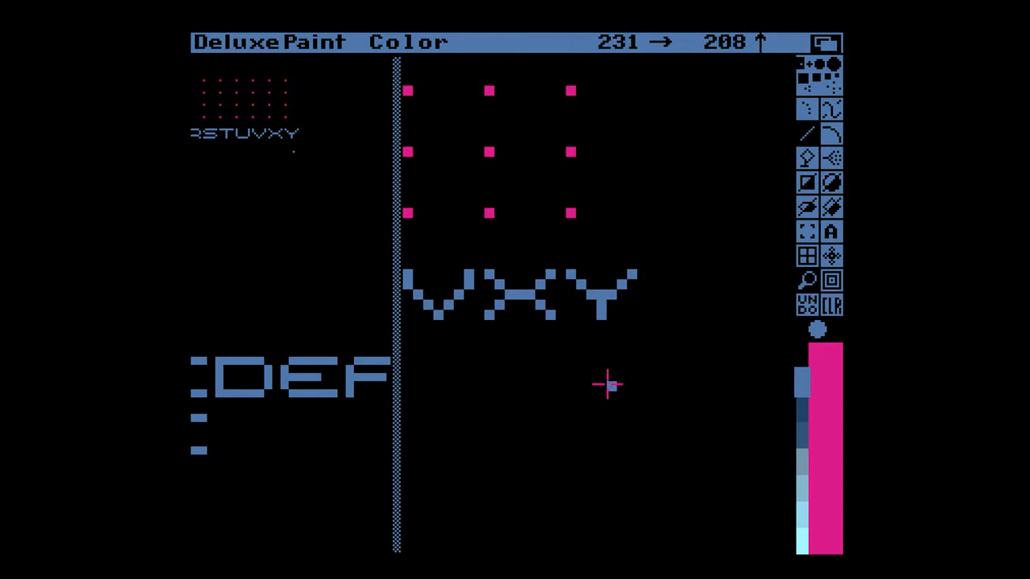
- Draw an alternative lowercase-style y directly below the Y, with a squared bowl and a flat tail
key(m)
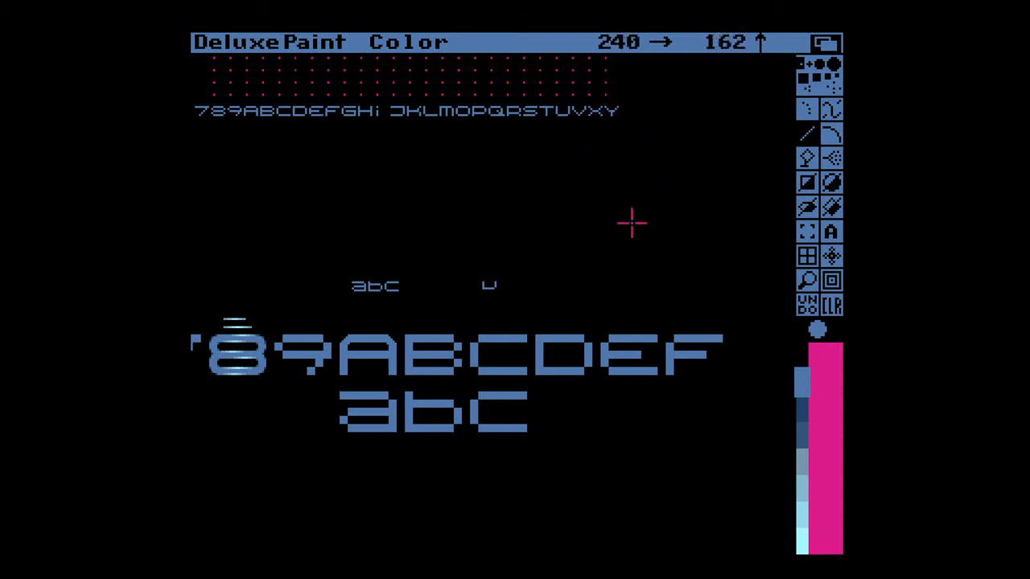
key(m)
mouse_move(571, 245)
mouse_down()
mouse_move(588, 268)
mouse_move(630, 239)
mouse_move(634, 278)
mouse_move(623, 267)
mouse_move(605, 285)
mouse_move(569, 286)
mouse_up()
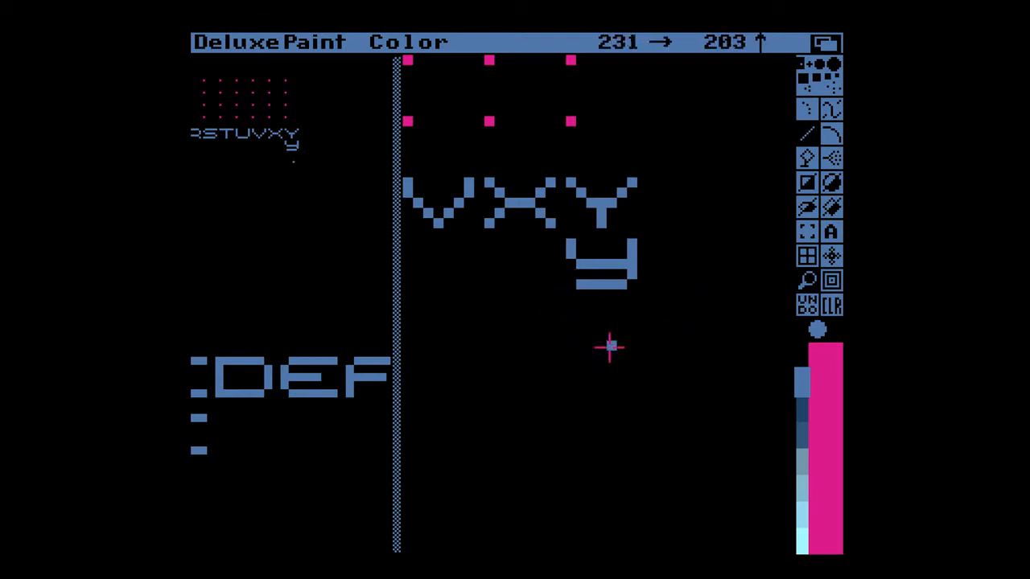
- Compare both Y designs, remove the diagonal Y from the row and move the lowercase-style y into its place beside the X
key(m)
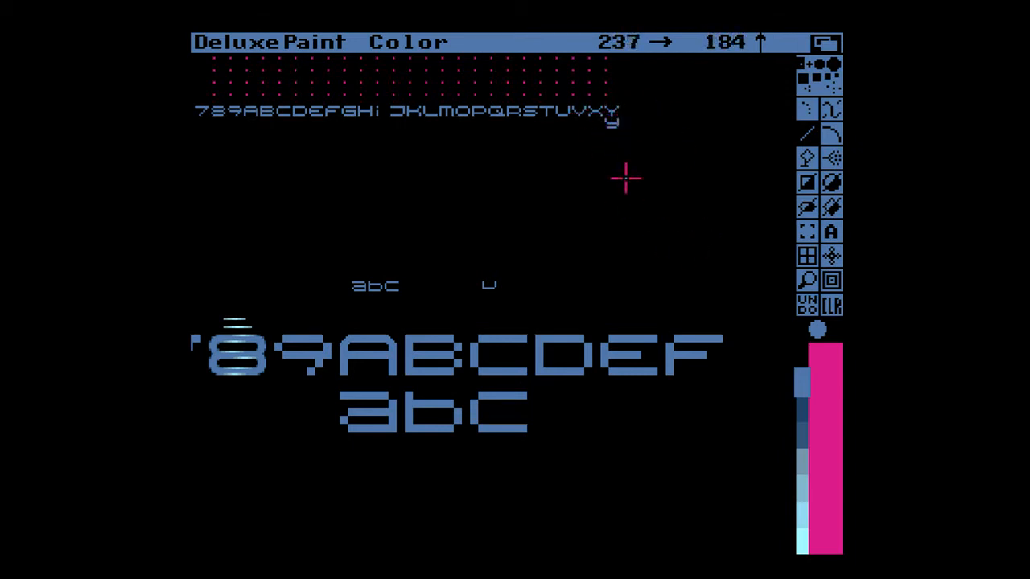
key(m)
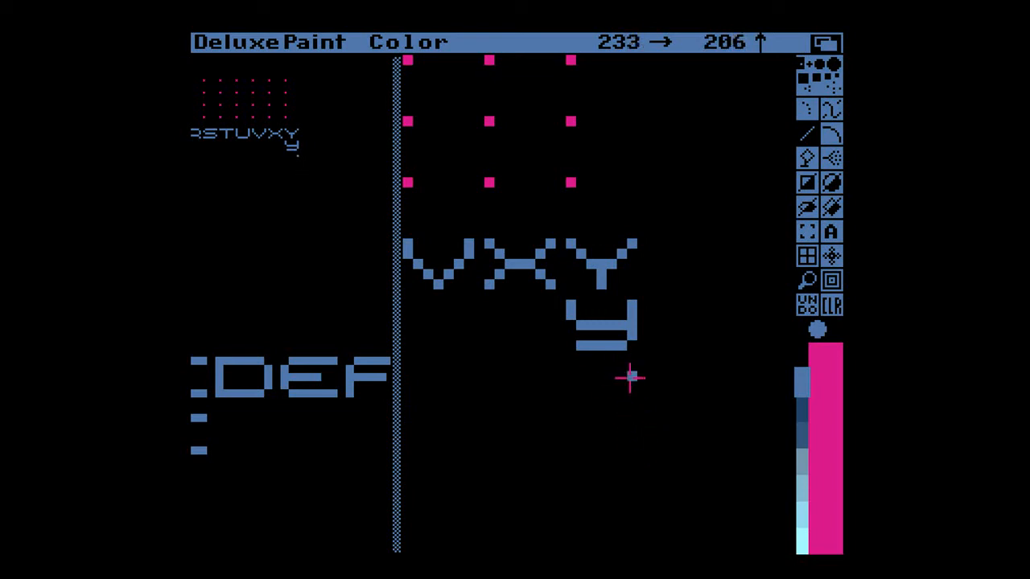
key(m)
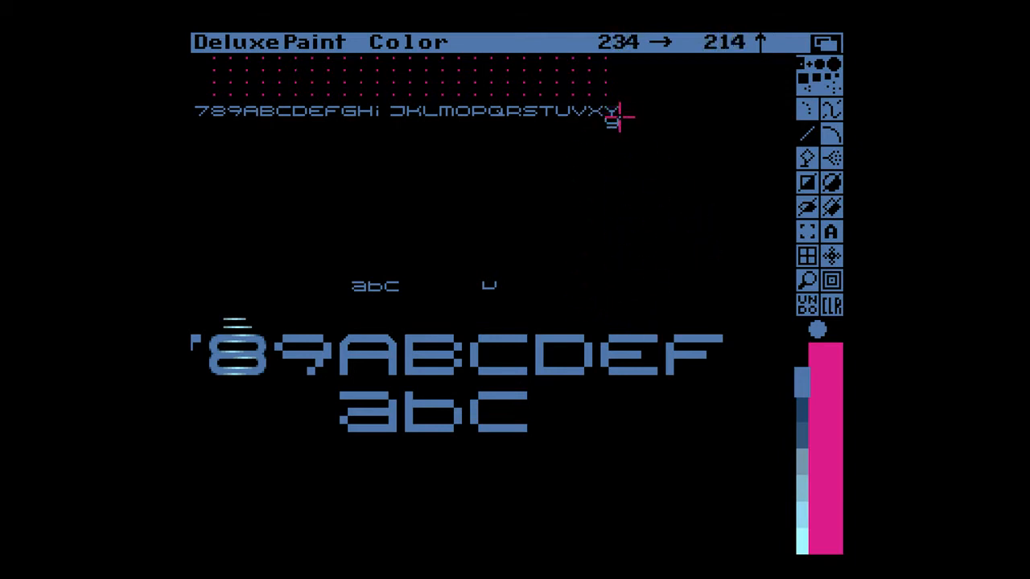
key(m)
key(plus)
drag(568, 260, 653, 333)
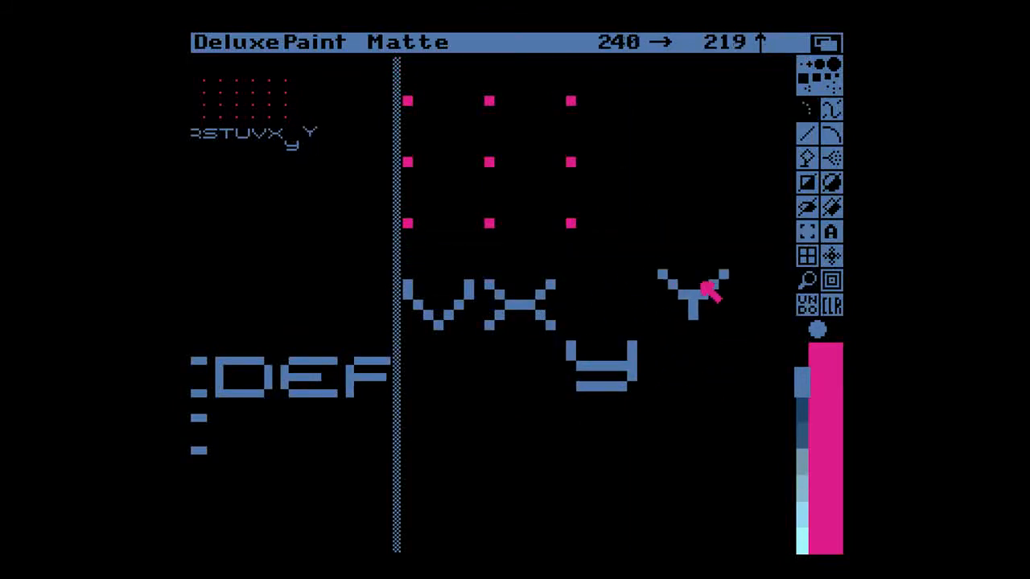
key(b)
drag(571, 333, 676, 408)
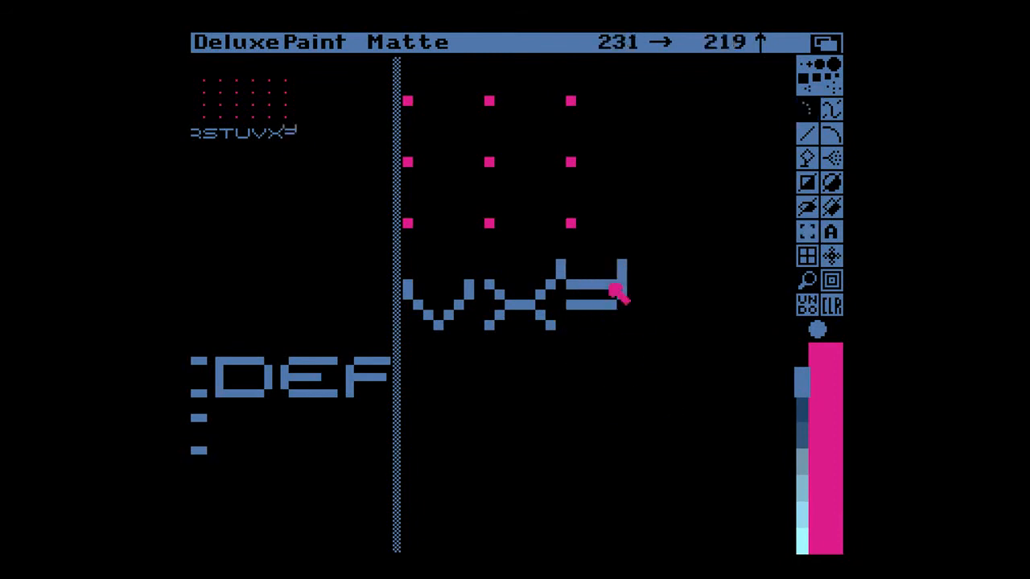
click(628, 316)
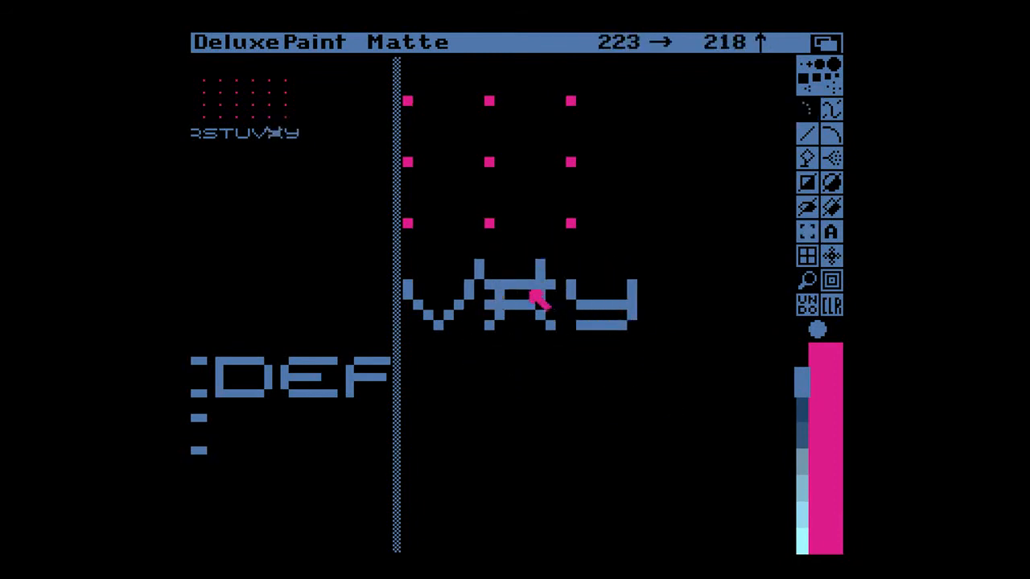
key(.)
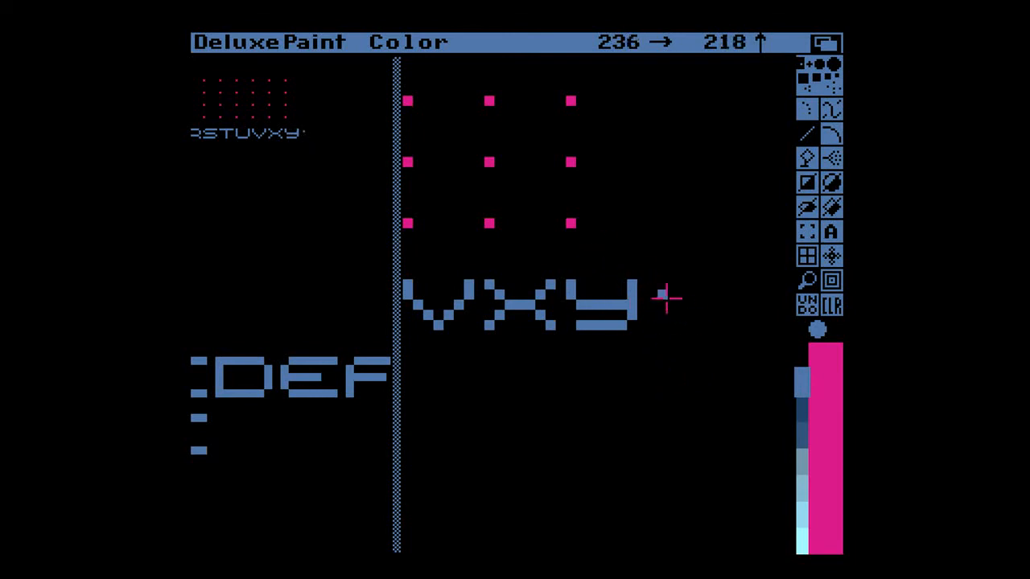
- Draw a seven-pixel-wide Z after the y, with flat upper and lower bars joined by a squared middle stroke
drag(654, 283, 719, 284)
mouse_move(654, 335)
mouse_down()
mouse_move(714, 337)
mouse_move(675, 325)
mouse_move(713, 325)
mouse_up()
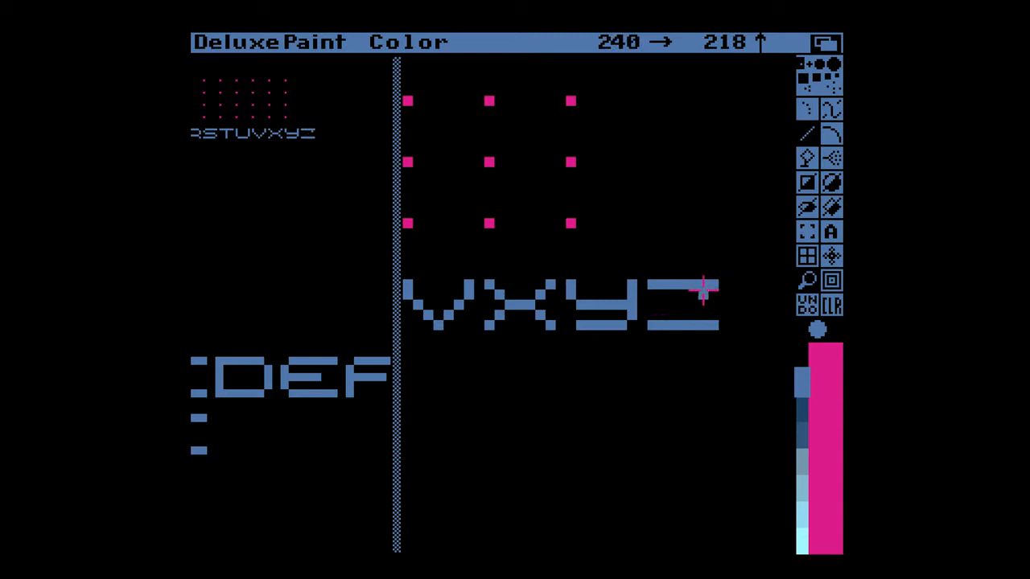
drag(664, 300, 713, 298)
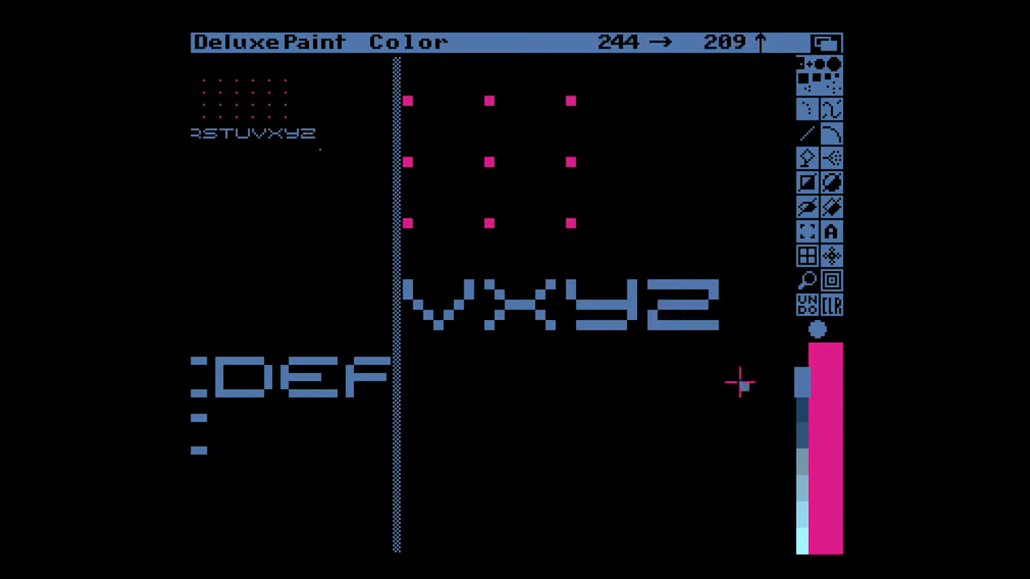
- Copy the S in the small letter row as a brush and flip it horizontally to preview it as a Z
key(m)
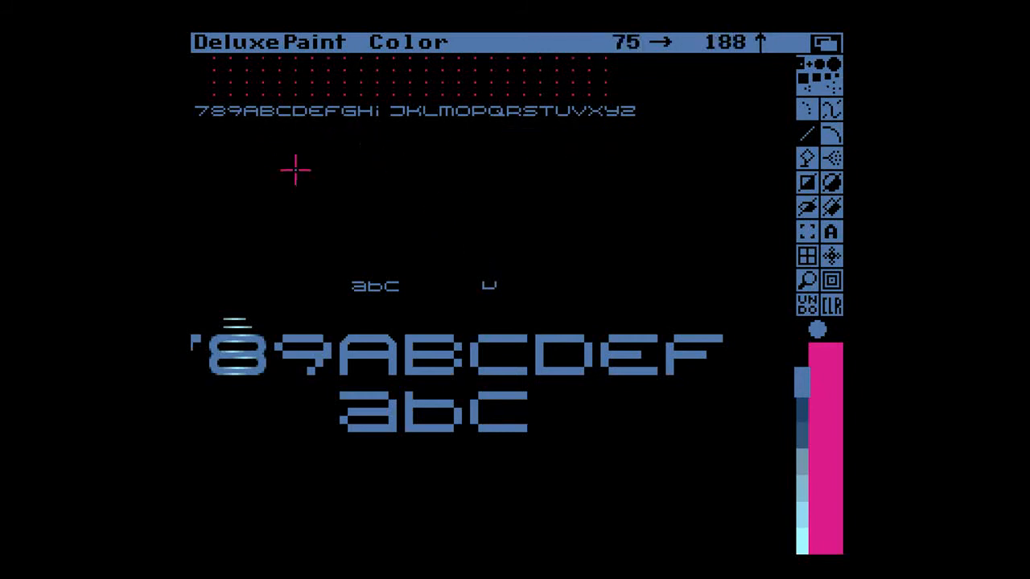
key(m)
key(m)
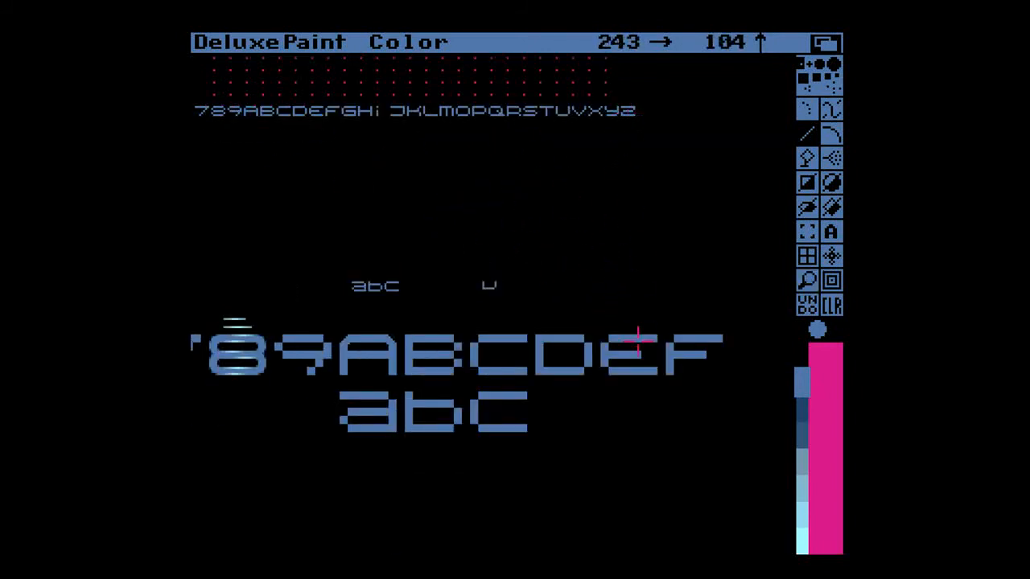
key(m)
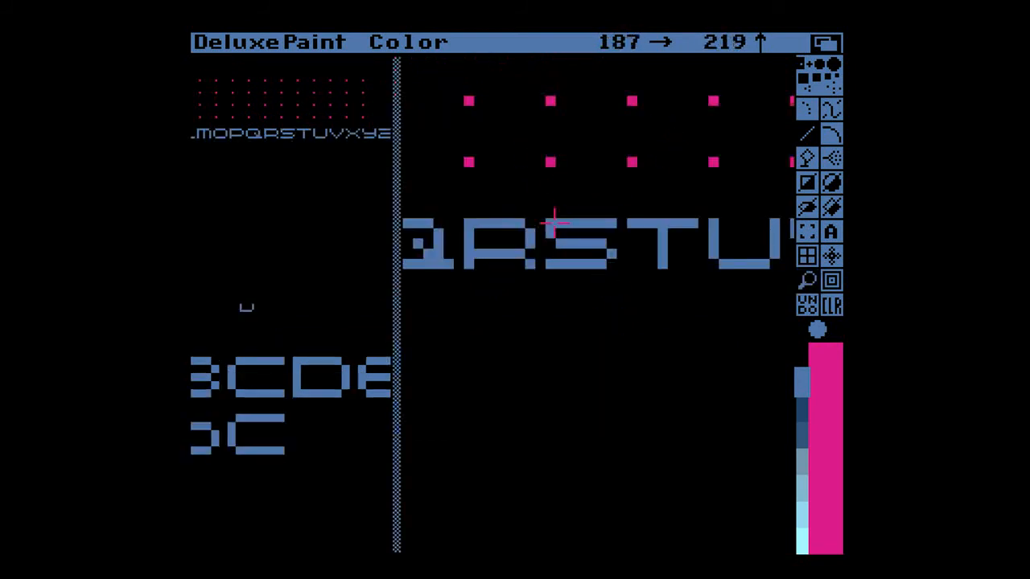
key(b)
drag(547, 210, 616, 279)
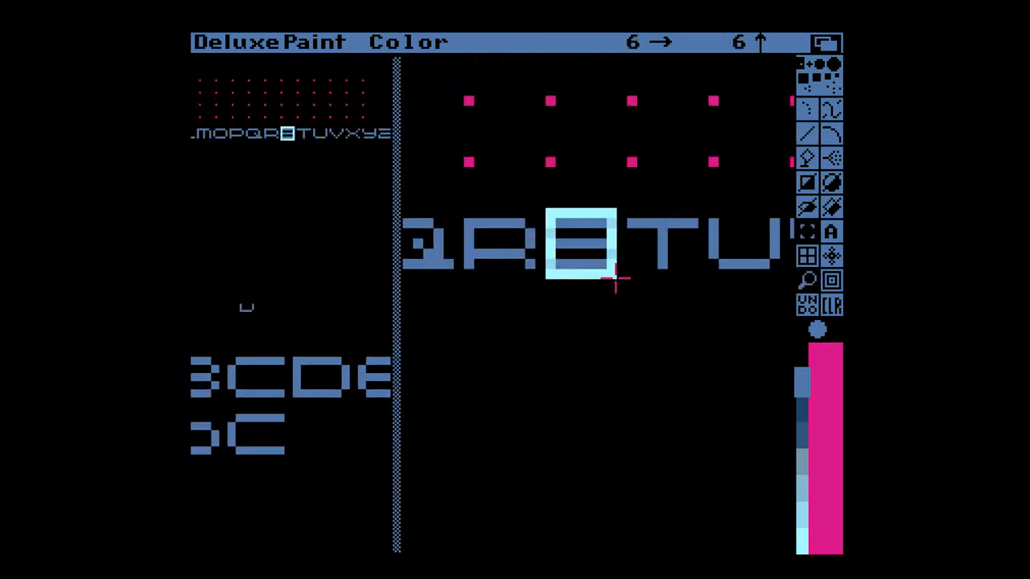
key(x)
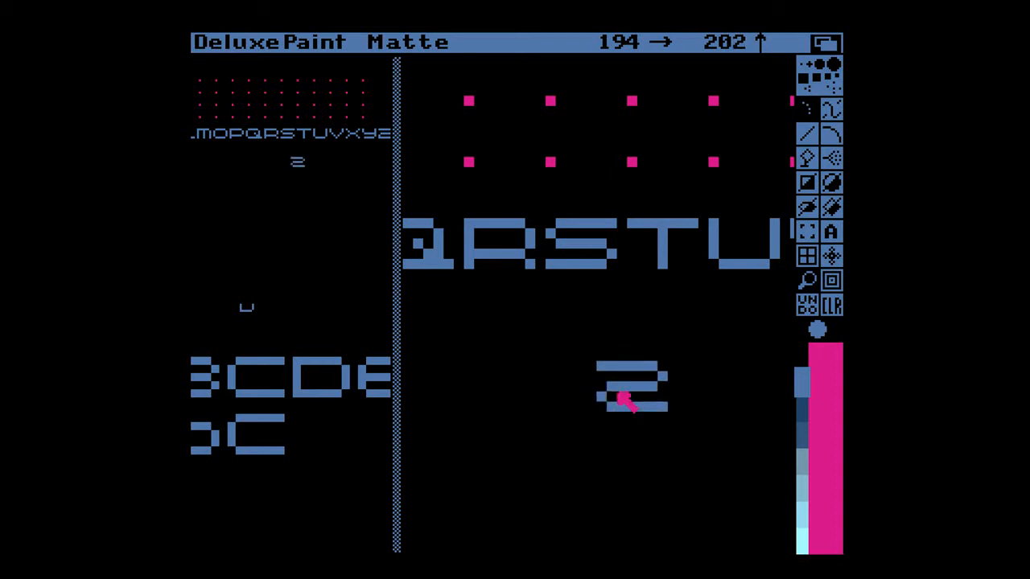
key(x)
key(x)
key(x)
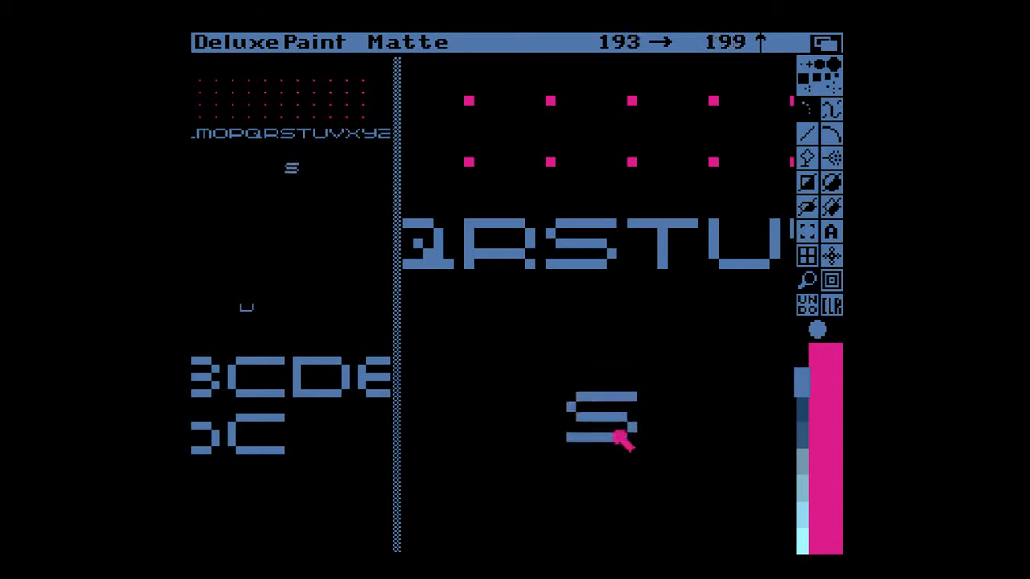
- Try enlarging the S brush to about twice its size, and discard the brush
key(z)
key(z)
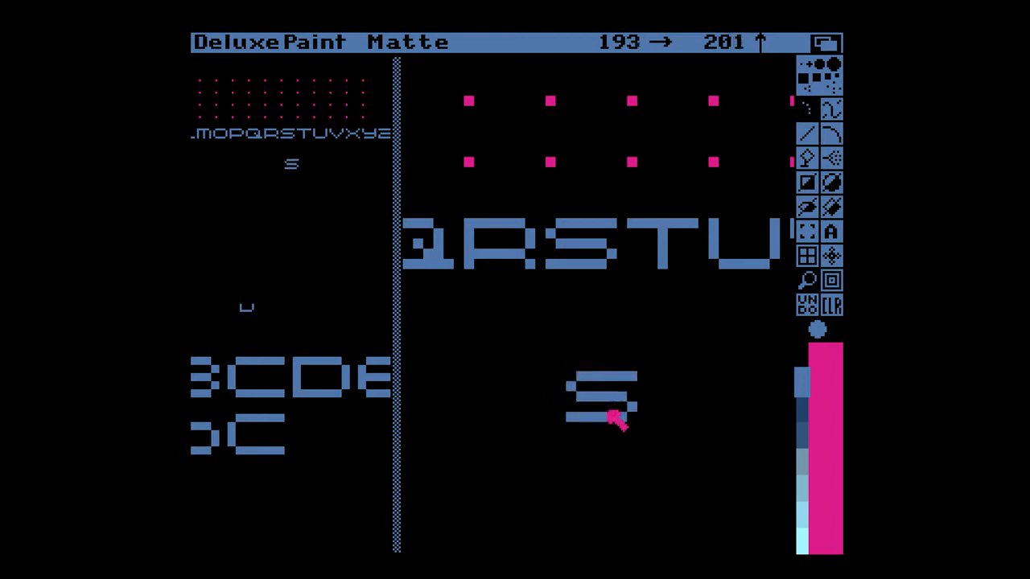
key(shift+z)
mouse_move(626, 433)
mouse_down()
mouse_move(698, 508)
mouse_move(715, 546)
mouse_up()
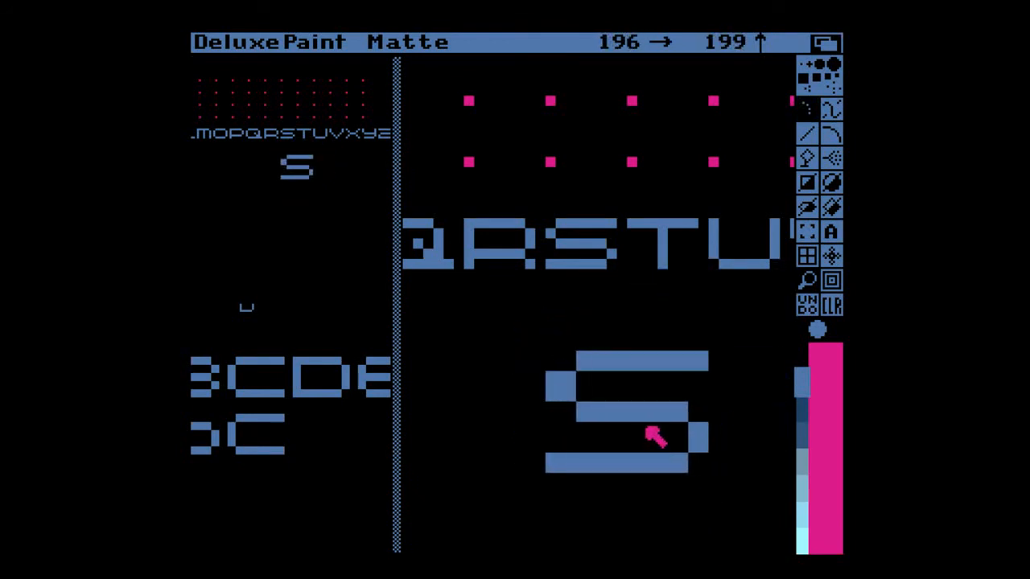
key(period)
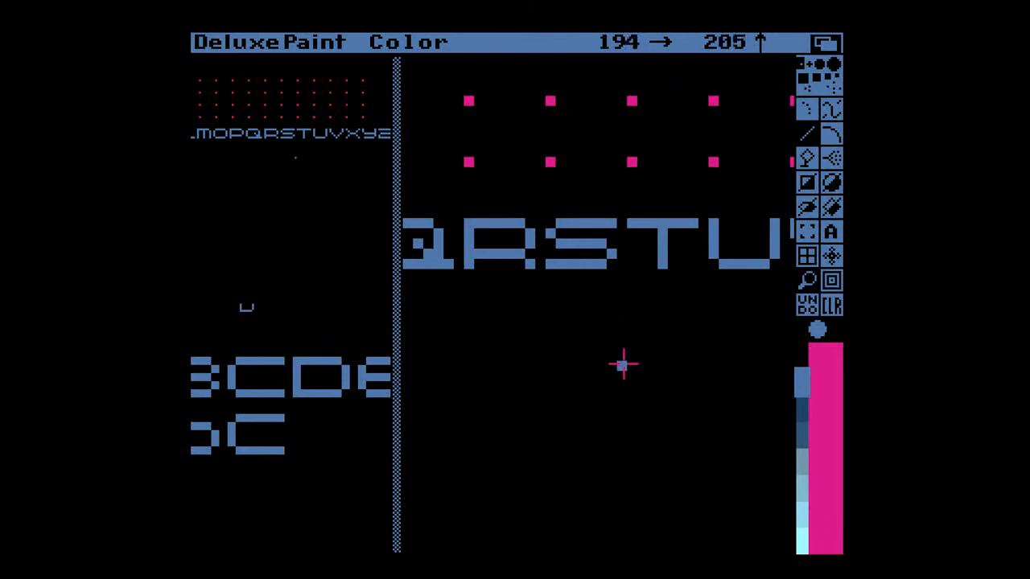
key(m)
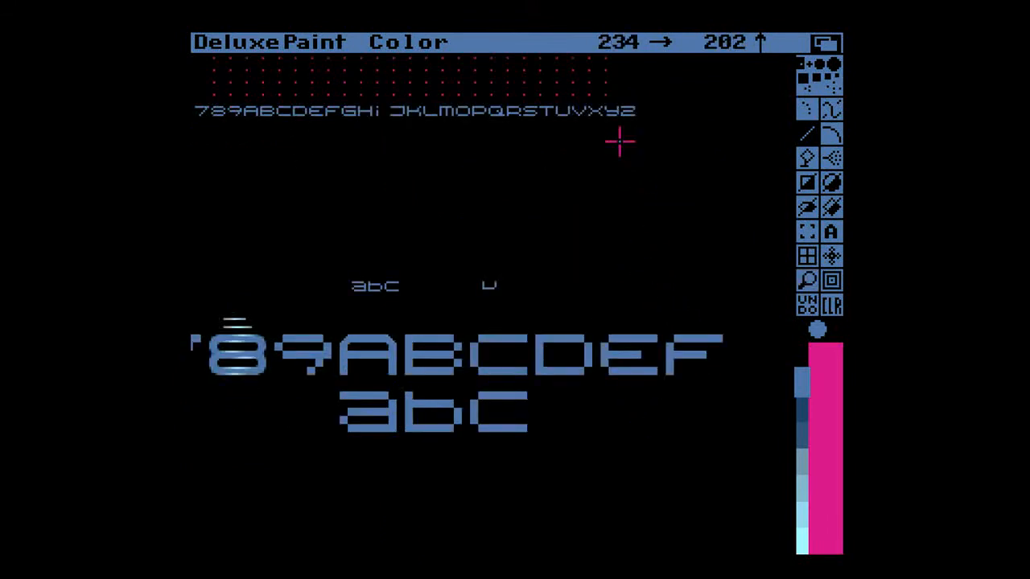
right_click(352, 36)
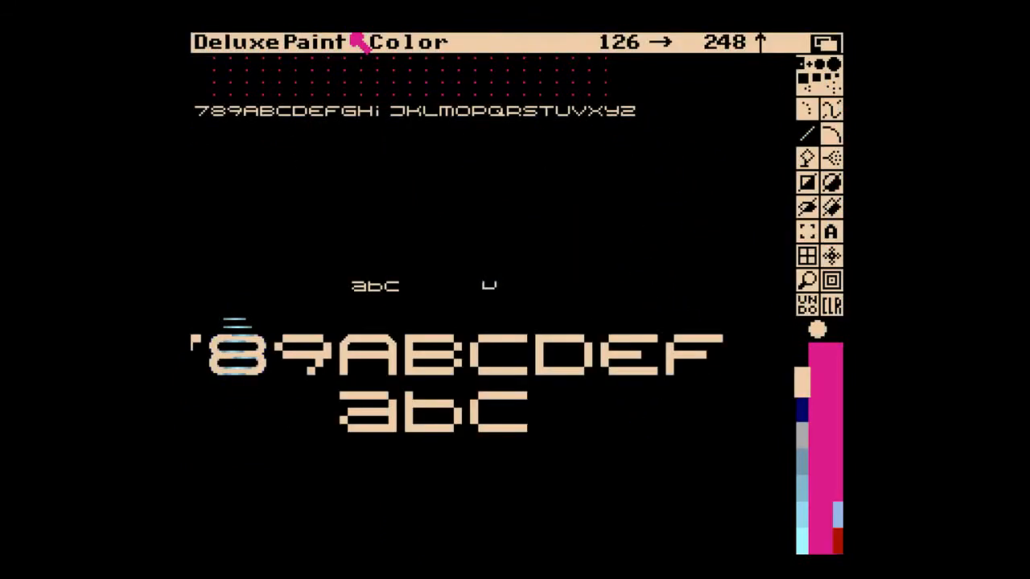
right_click(353, 36)
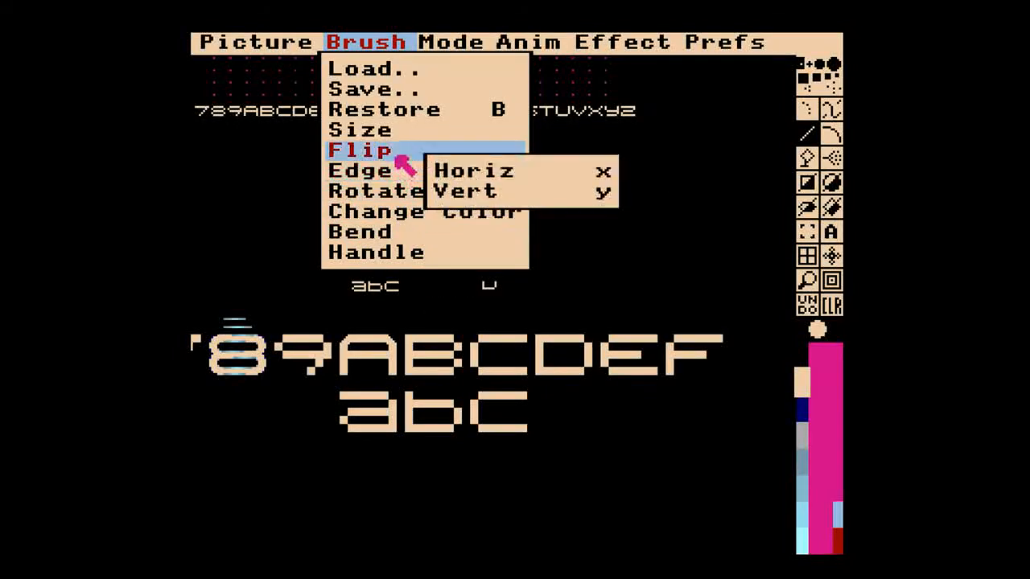
mouse_move(397, 132)
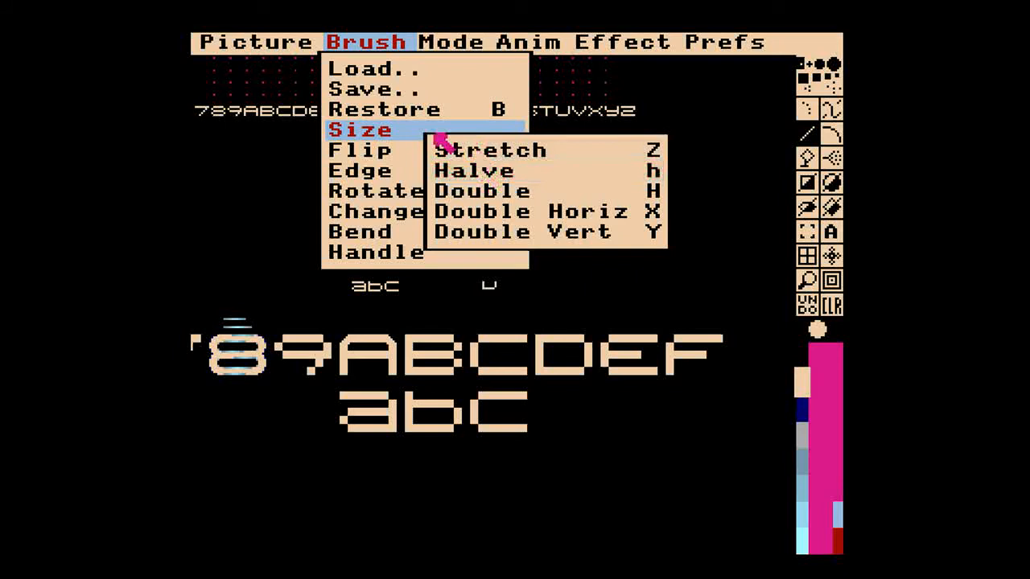
mouse_move(384, 159)
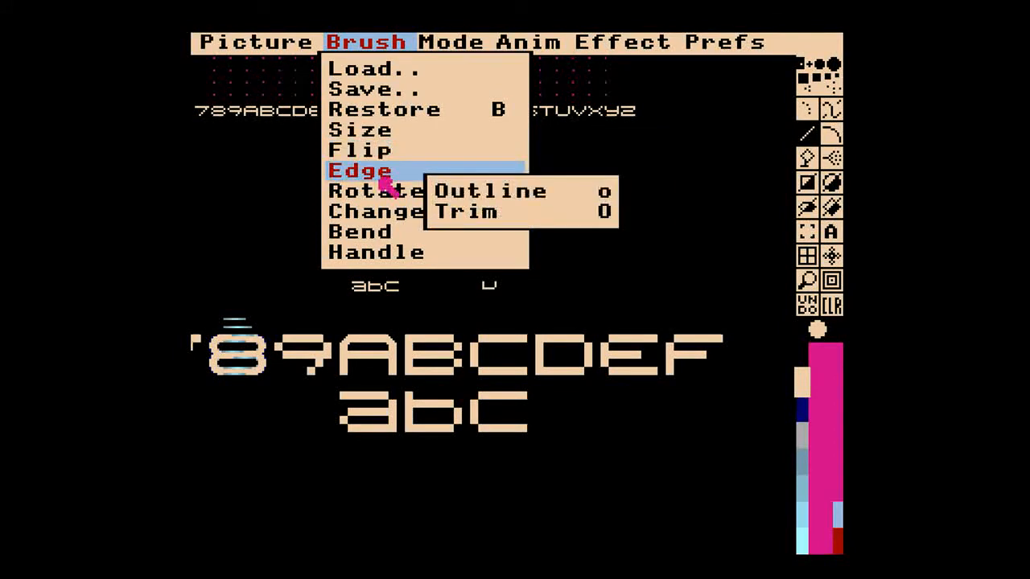
mouse_move(383, 197)
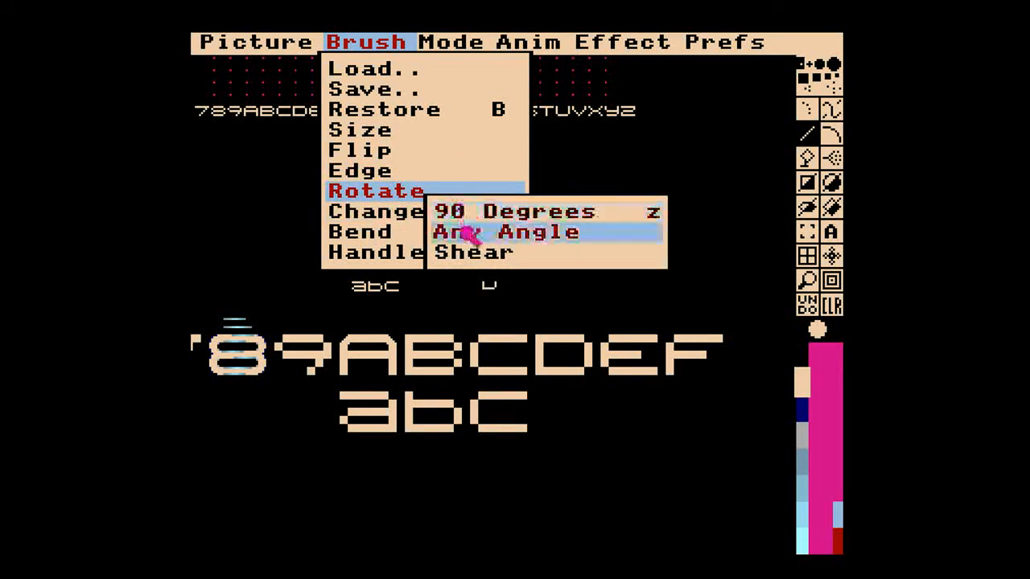
right_click(366, 40)
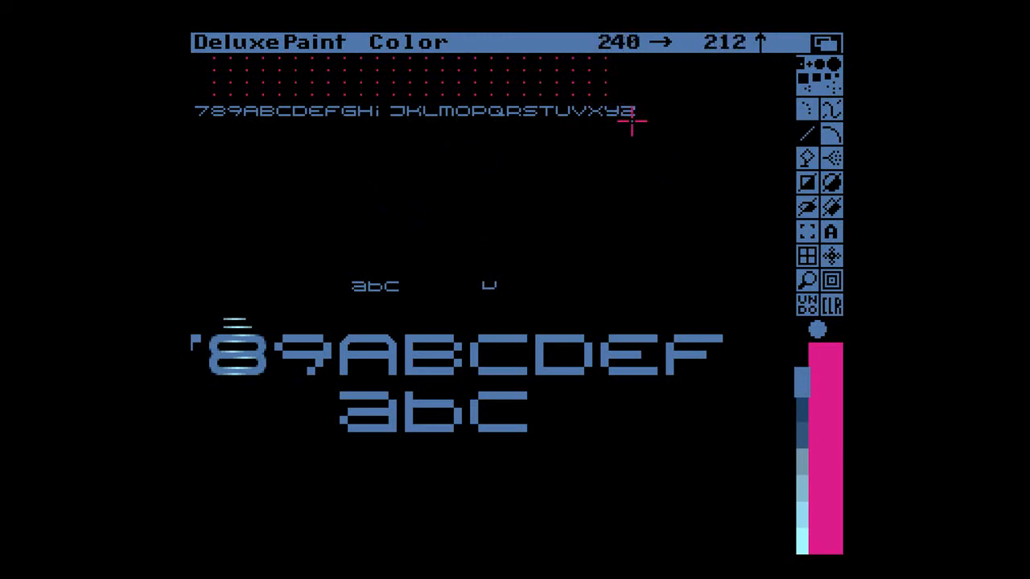
- Move X, Y and Z together one letter cell to the right, leaving a gap after the V for a W
key(m)
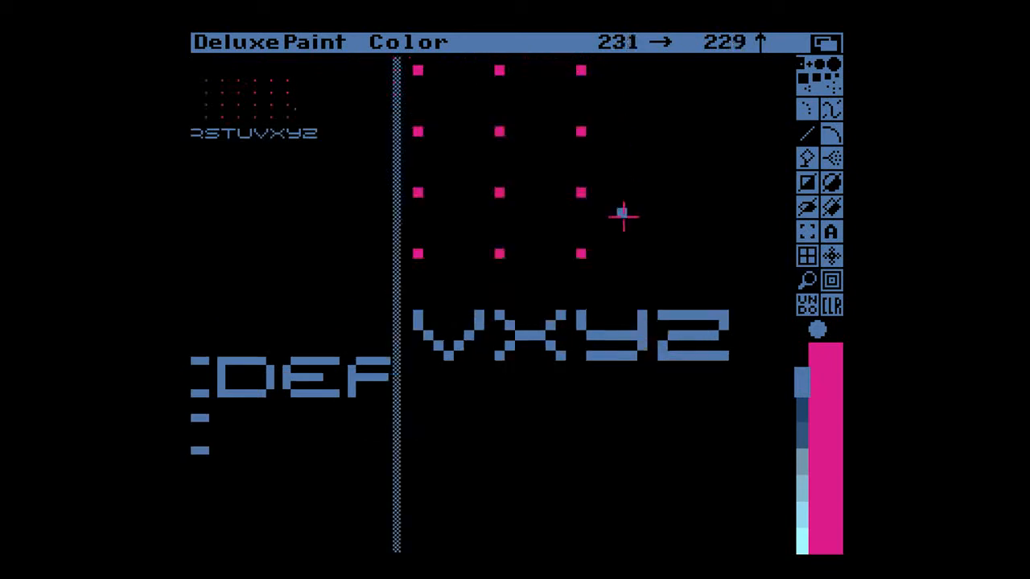
key(v)
key(plus)
drag(509, 309, 722, 354)
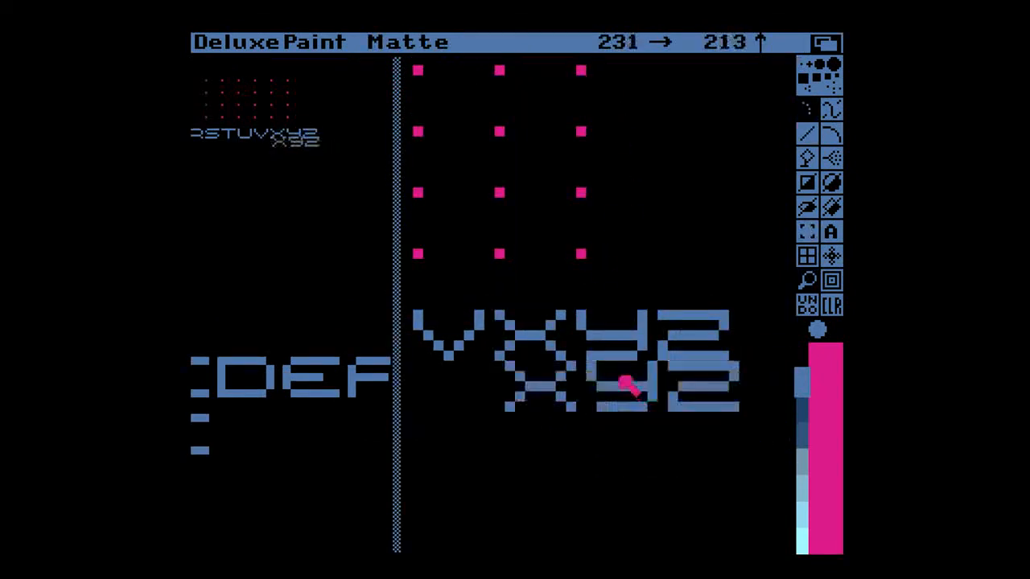
key(x)
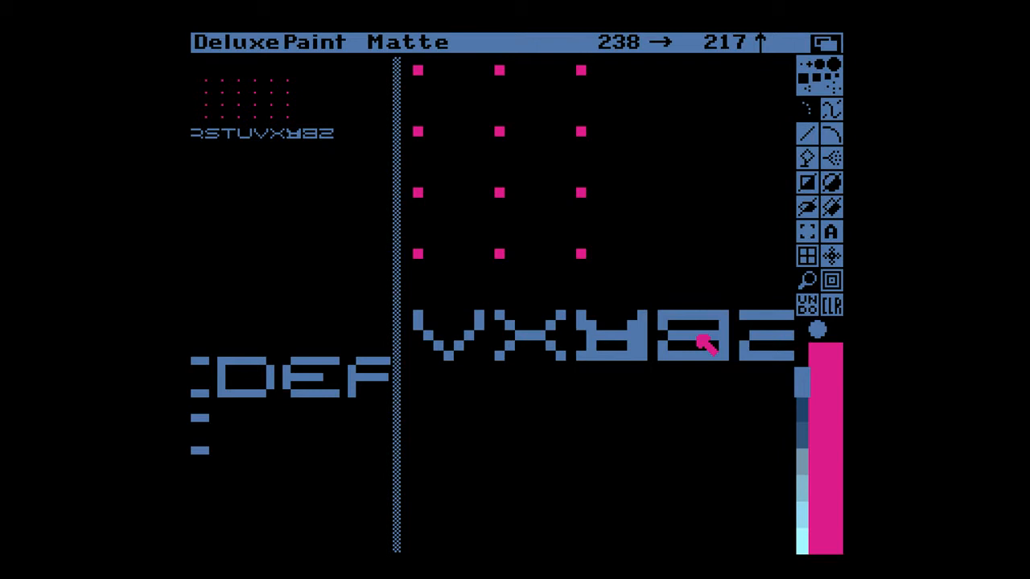
key(period)
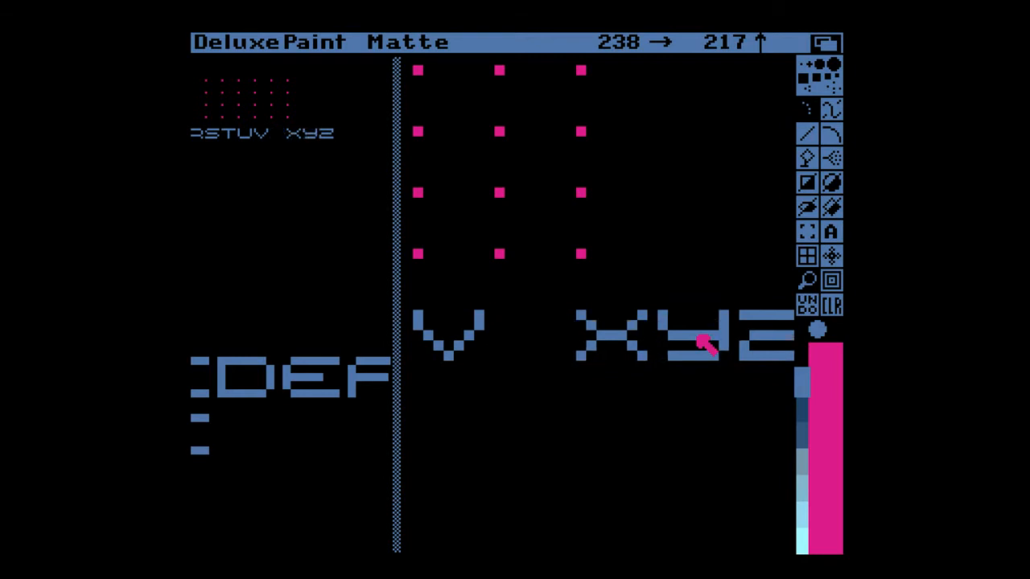
key(period)
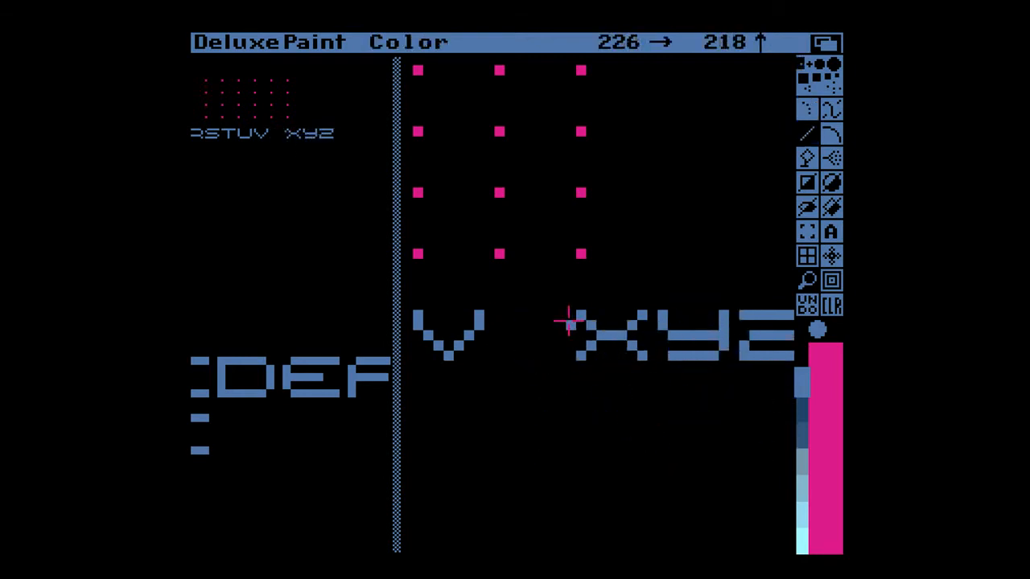
click(498, 314)
key(m)
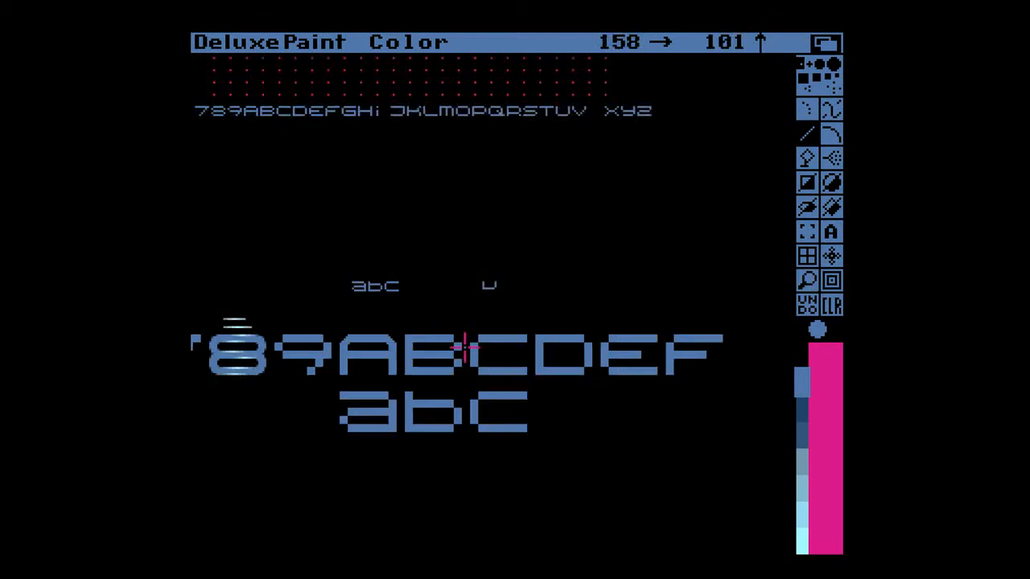
- Copy the M from the small letter row, flip it vertically and place it as a W between V and X
key(m)
key(b)
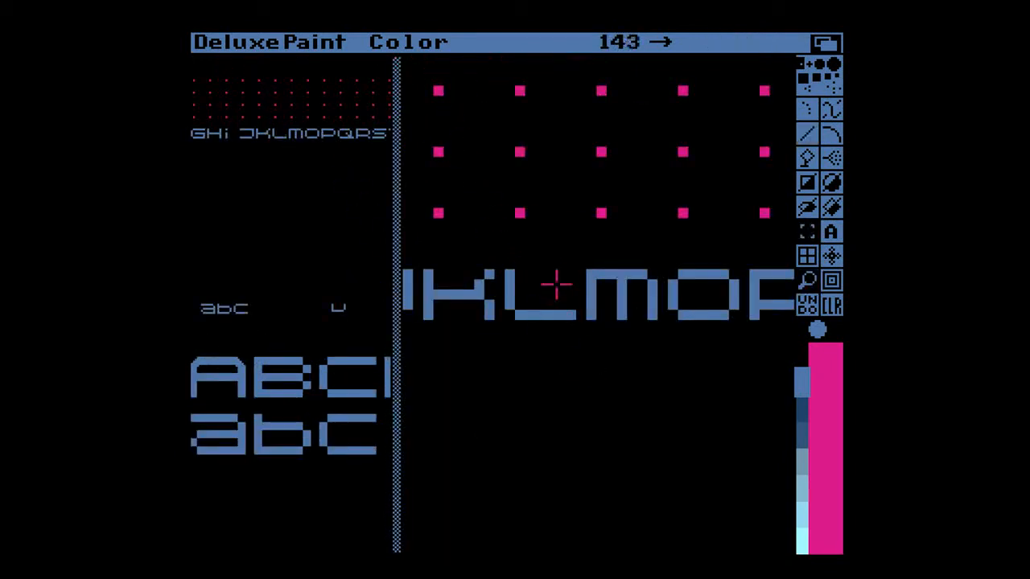
drag(591, 266, 660, 341)
key(m)
key(m)
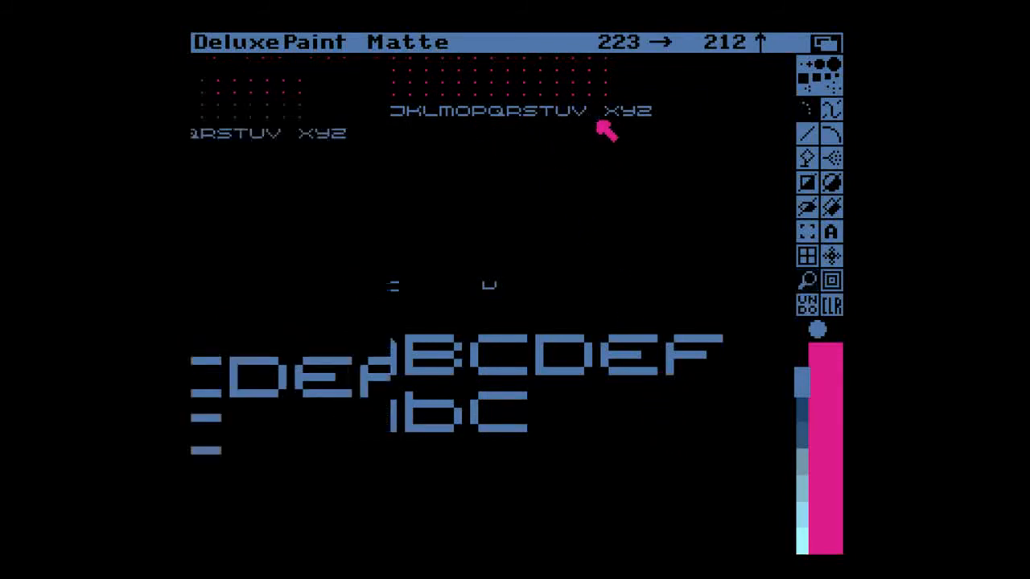
key(y)
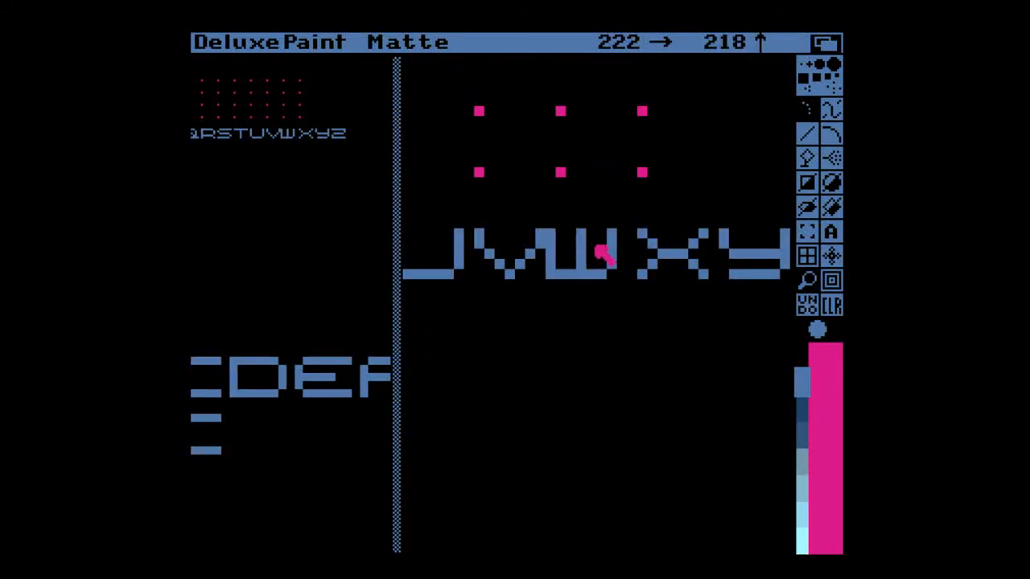
click(609, 249)
key(m)
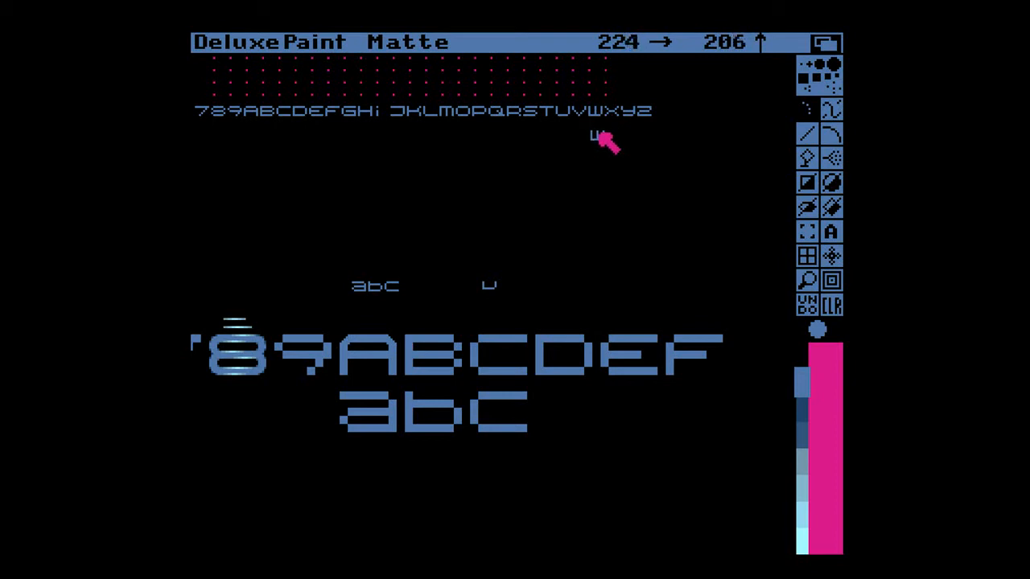
key(s)
key(period)
- Try an alternative W with a peaked diagonal centre below the row, and erase it
key(m)
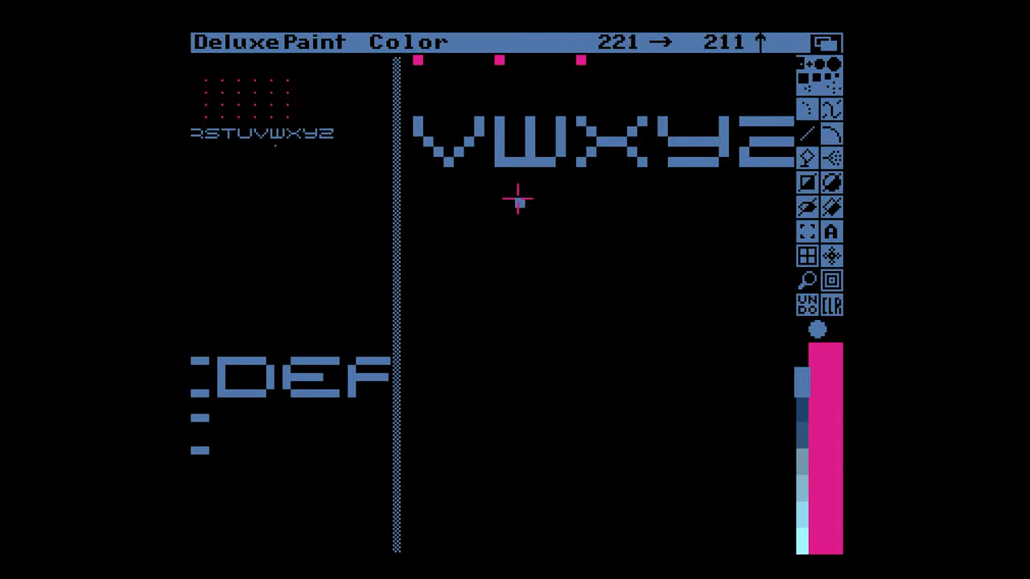
mouse_move(497, 193)
mouse_down()
mouse_move(498, 247)
mouse_move(518, 210)
mouse_move(540, 232)
mouse_up()
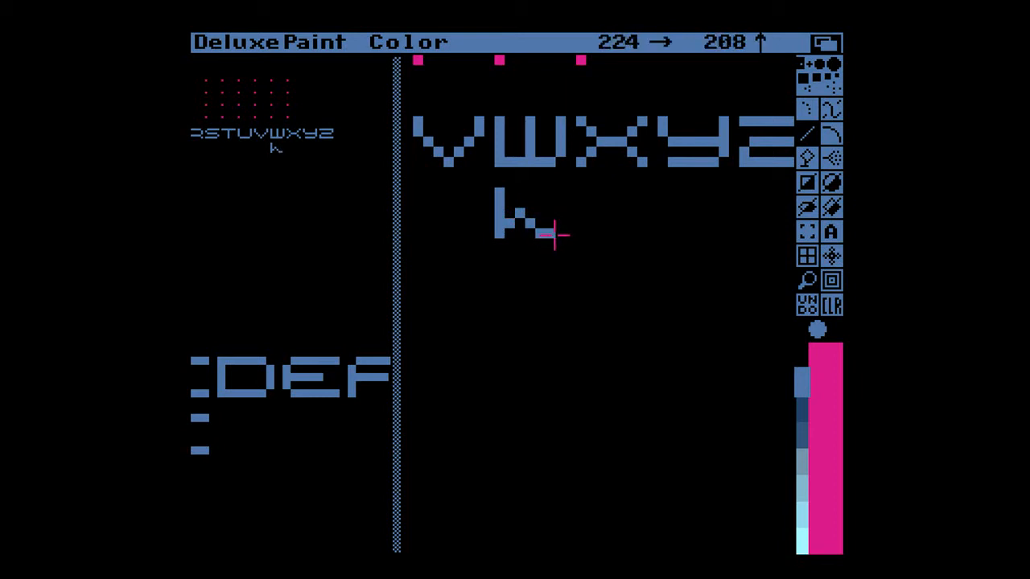
drag(556, 235, 559, 193)
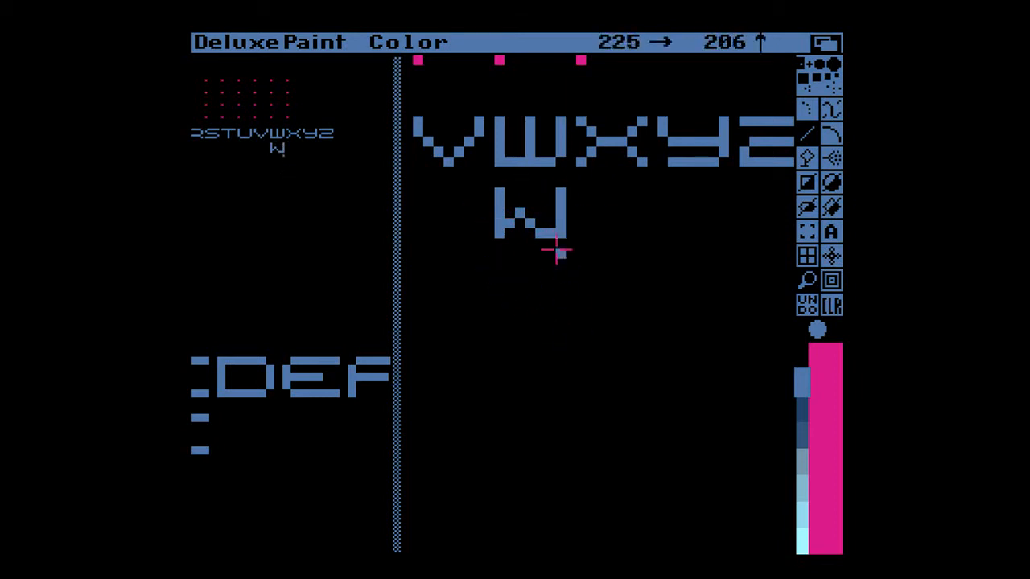
key(shift+r)
drag(488, 172, 633, 333)
key(m)
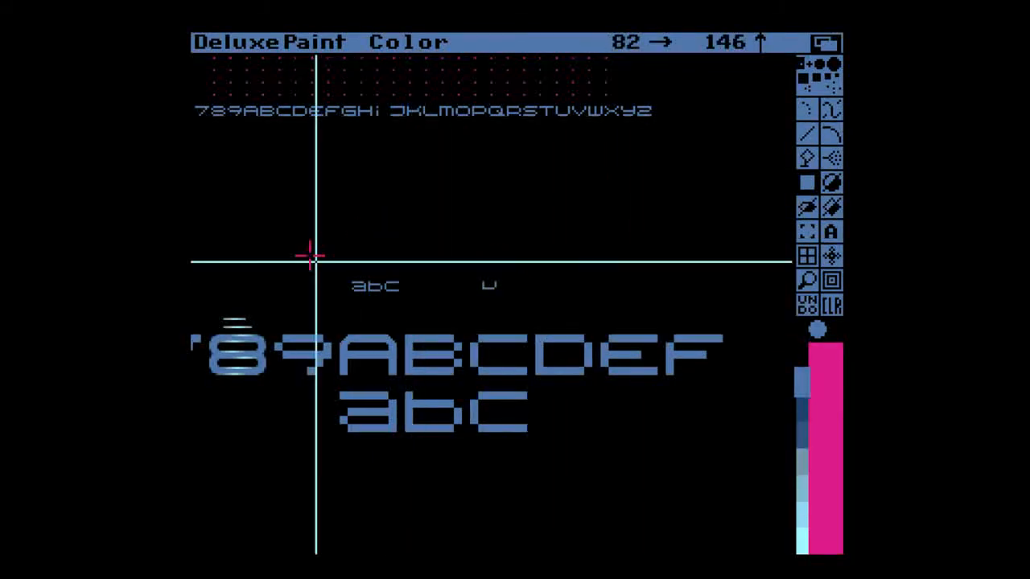
- Cut the letters A through Z out of the small row and place them on their own row below the 789
key(b)
drag(246, 105, 662, 123)
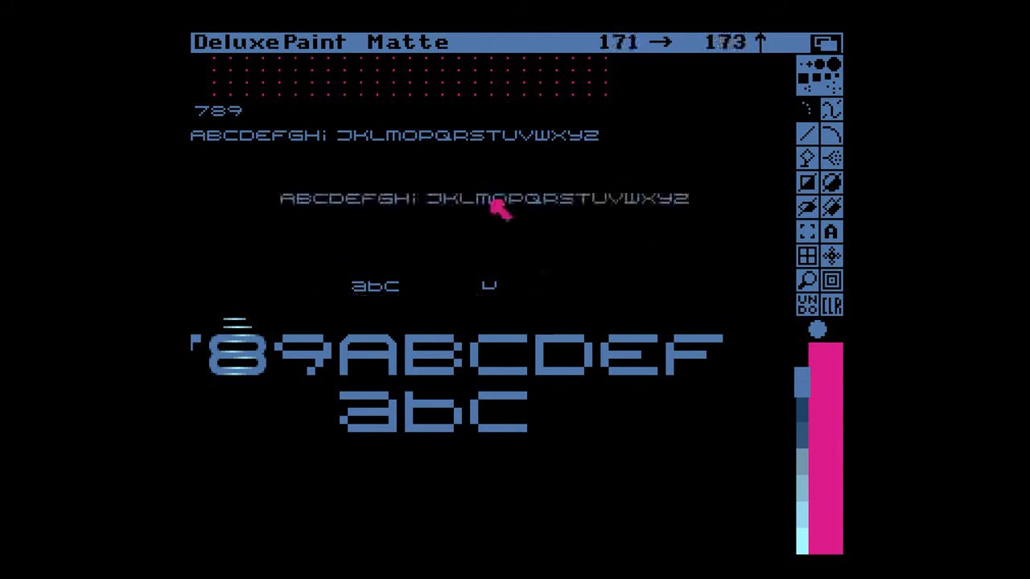
key(.)
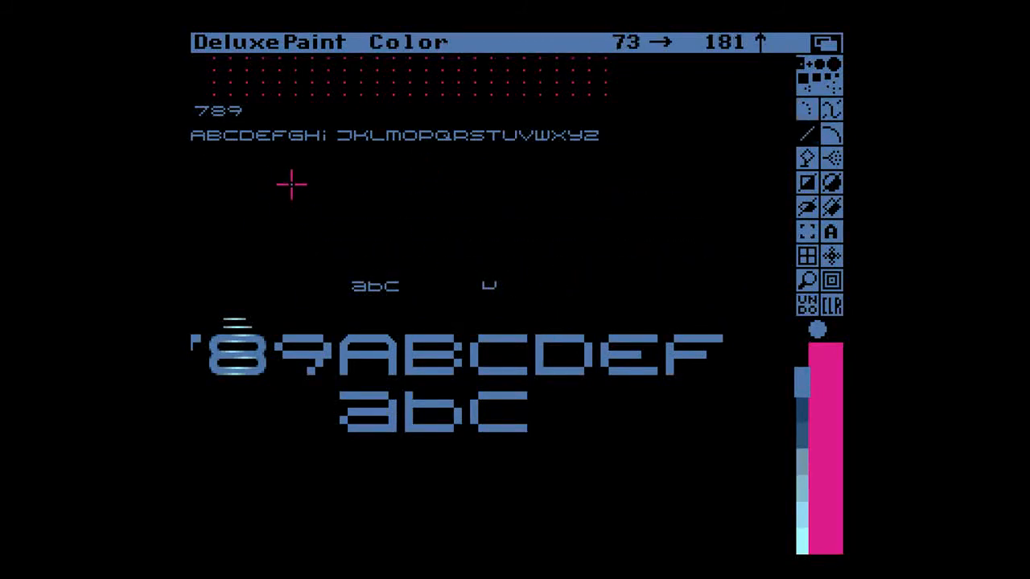
- Copy the small 789 as a brush and stamp it in the empty area below the alphabet row
key(v)
key(numbersign)
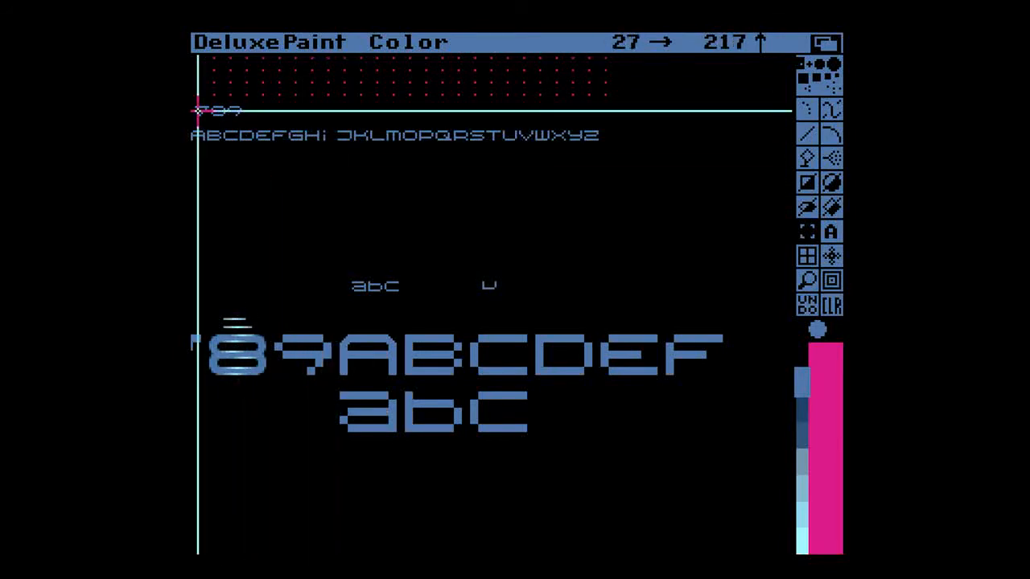
key(m)
key(Right)
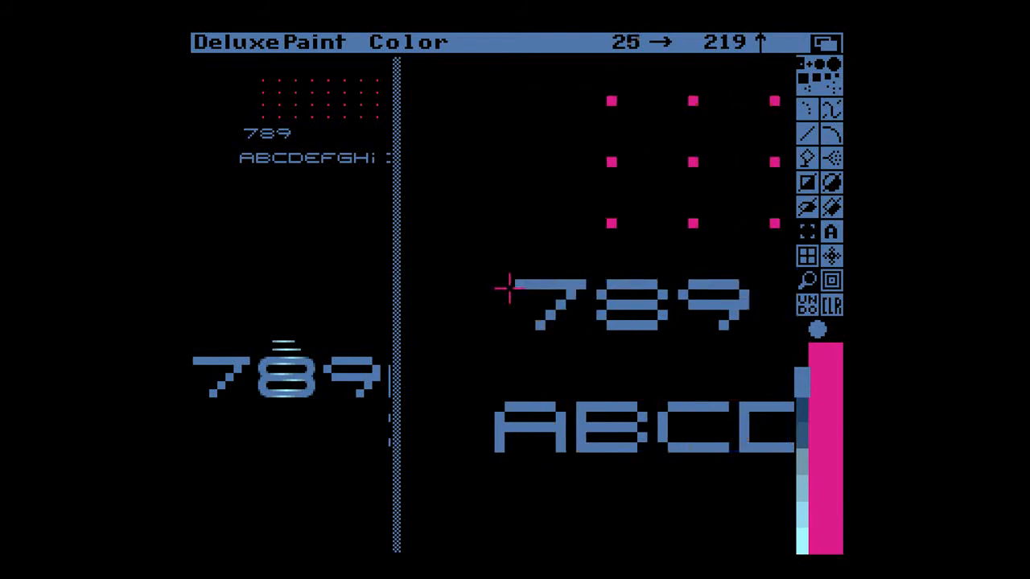
drag(517, 283, 749, 330)
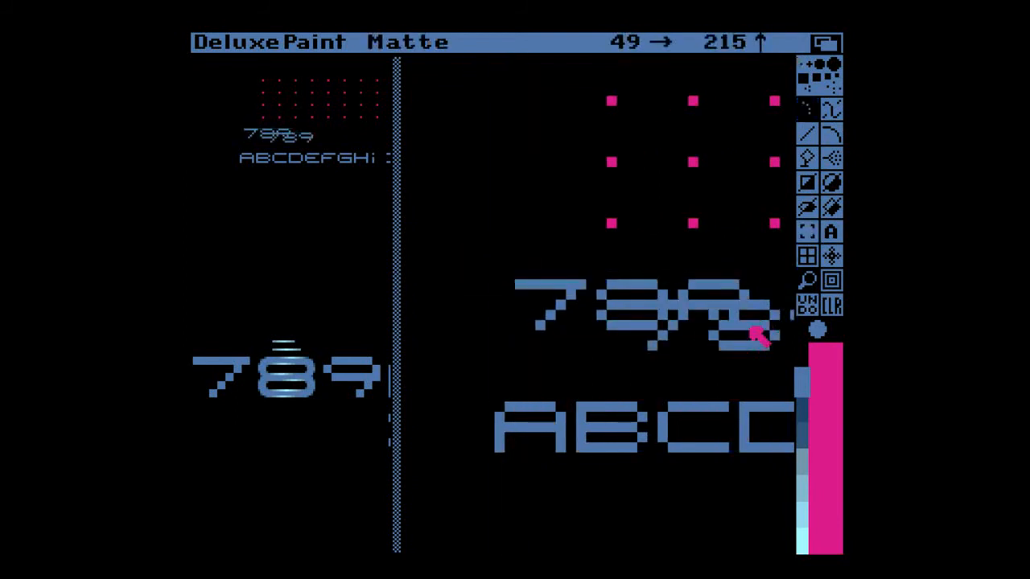
key(m)
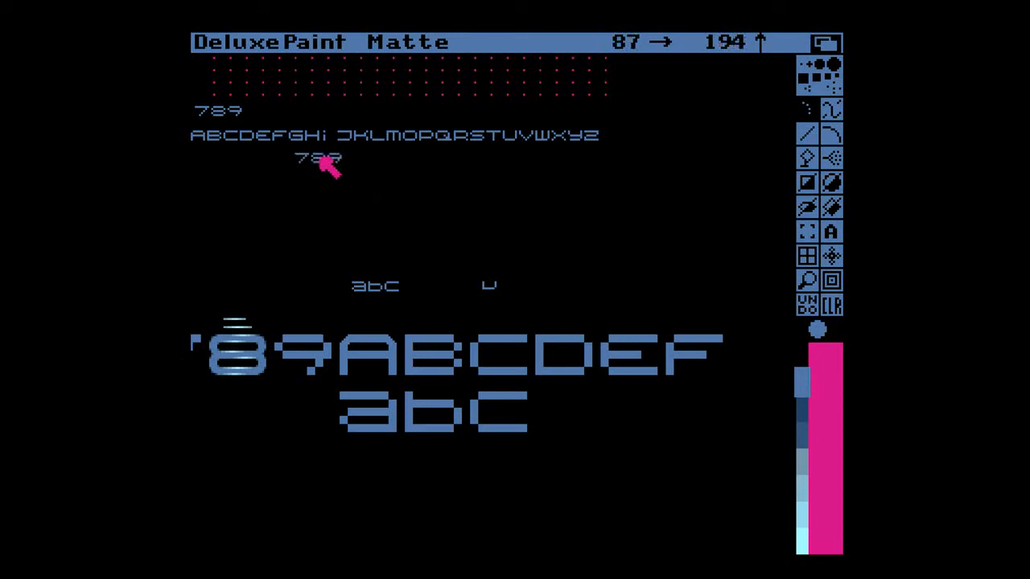
click(388, 174)
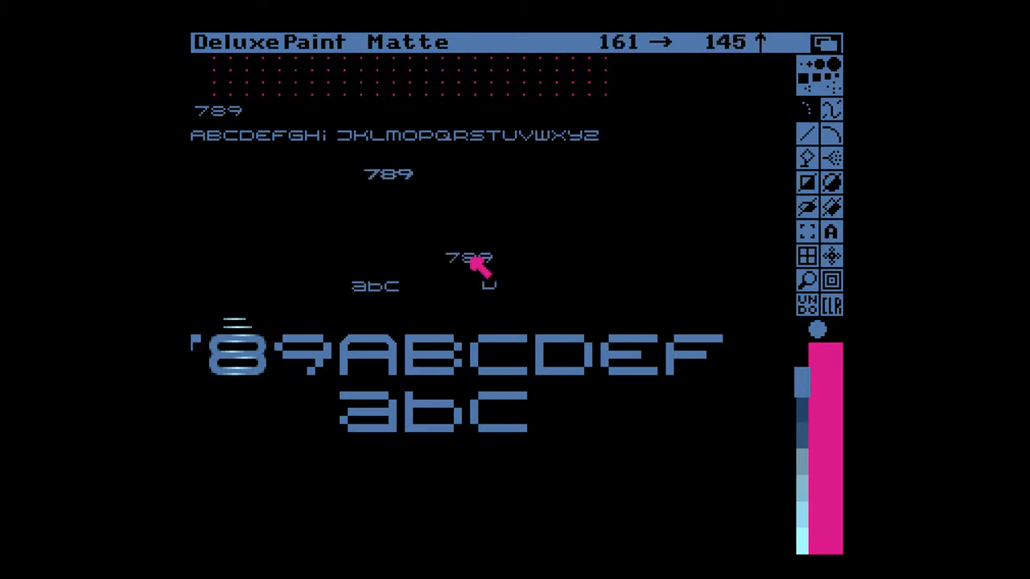
key(s)
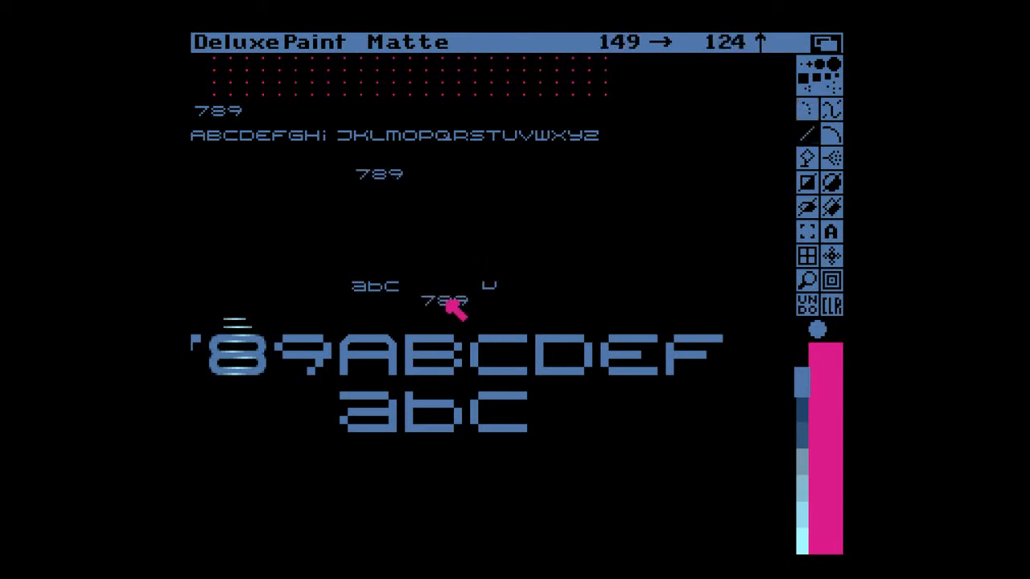
key(.)
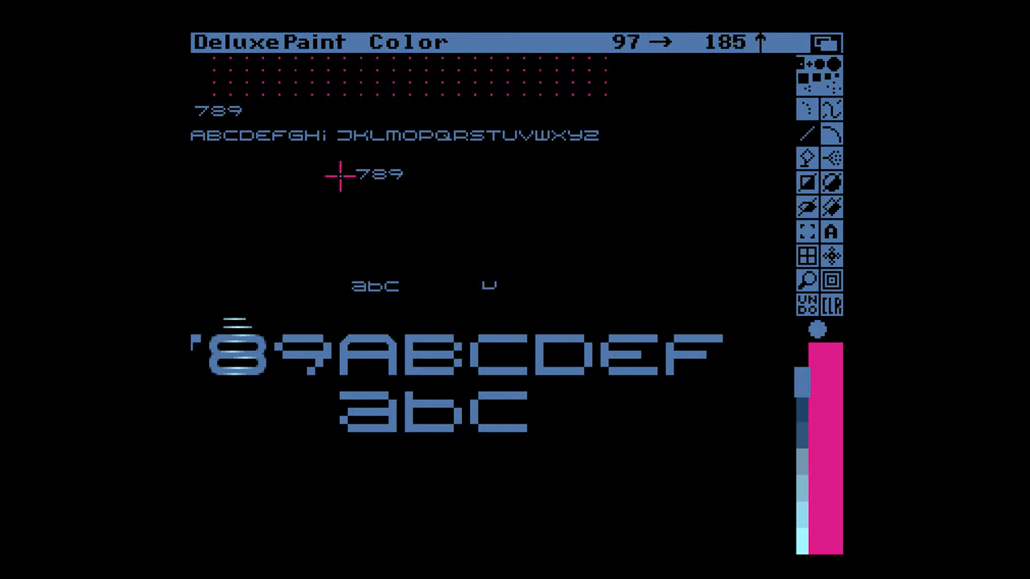
- Copy the 789 below the alphabet and place it in the lower part of the dotted guide grid, near its right end
key(b)
drag(338, 161, 427, 195)
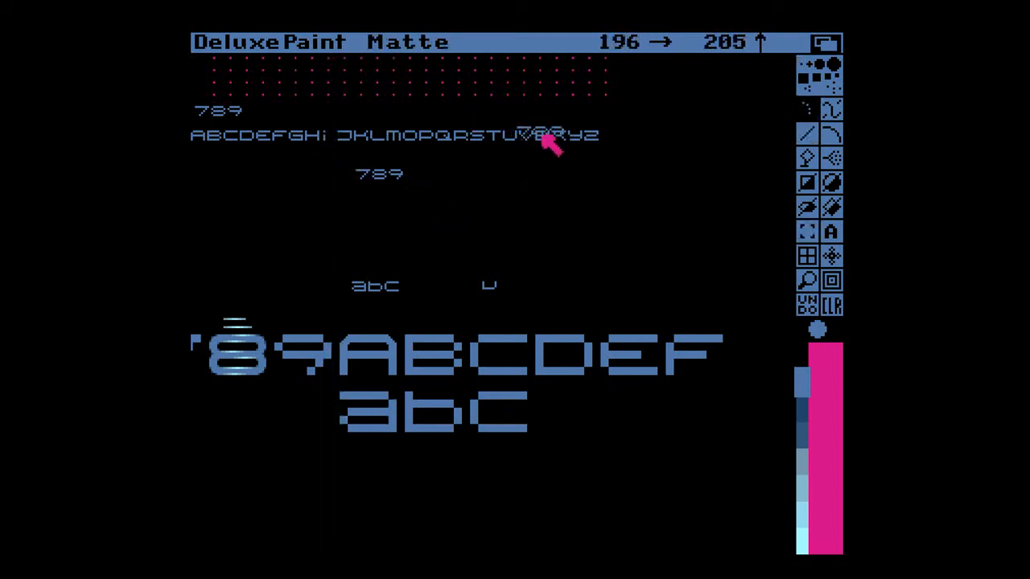
key(m)
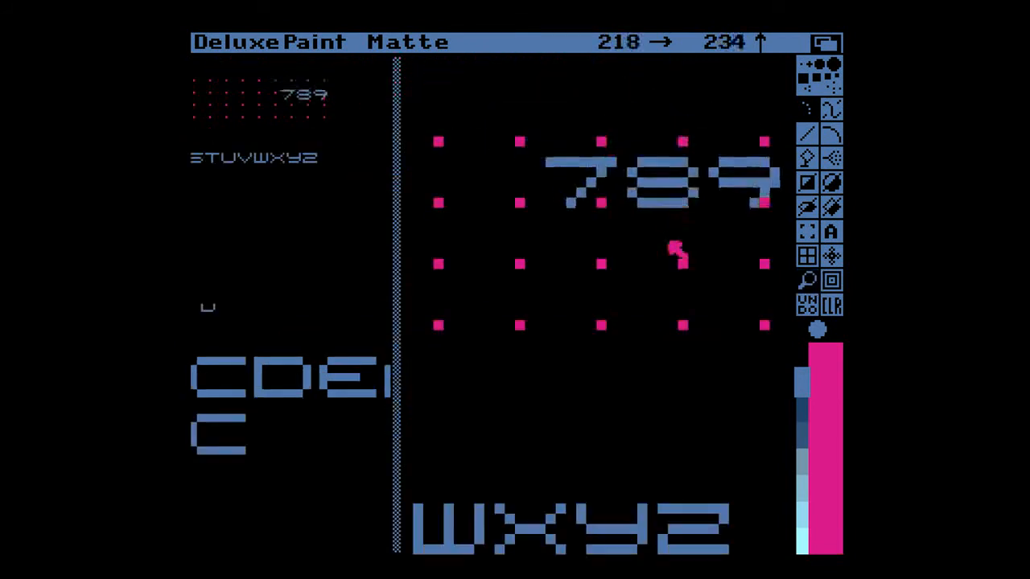
click(645, 308)
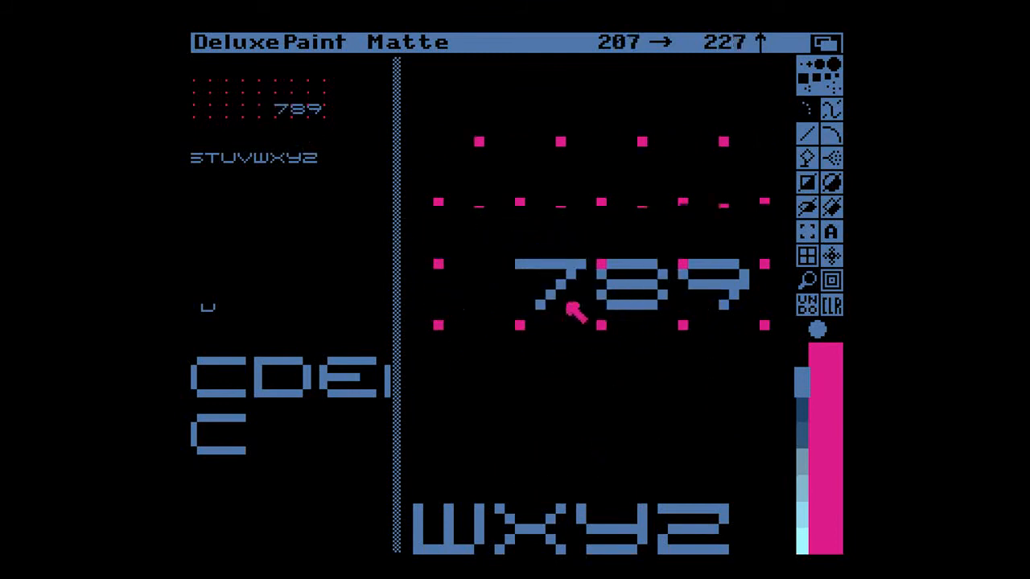
key(Left)
key(period)
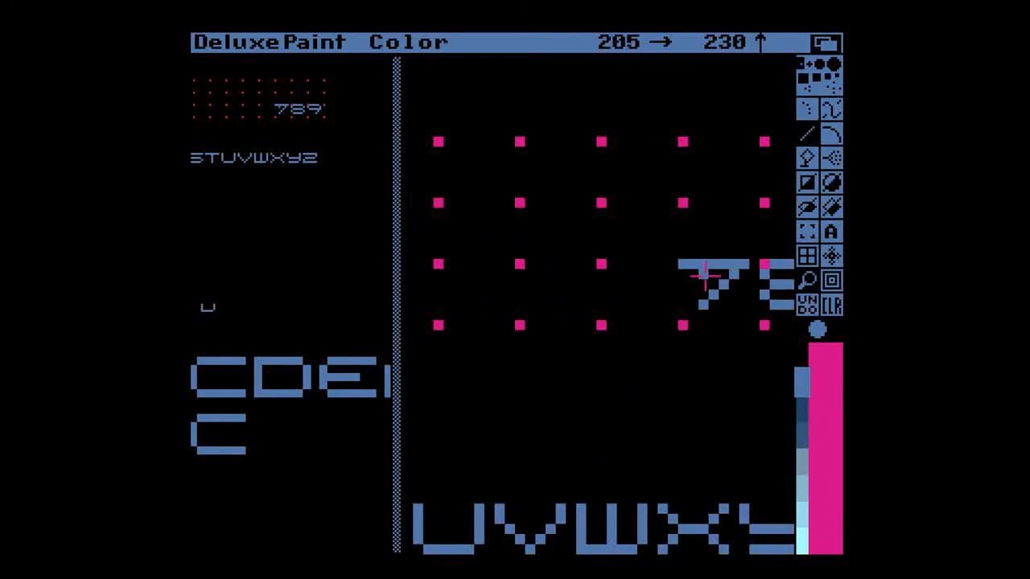
- Copy the G from the alphabet row and place it directly before the 7 in the dotted grid, as the base for a 6
drag(655, 263, 617, 261)
key(m)
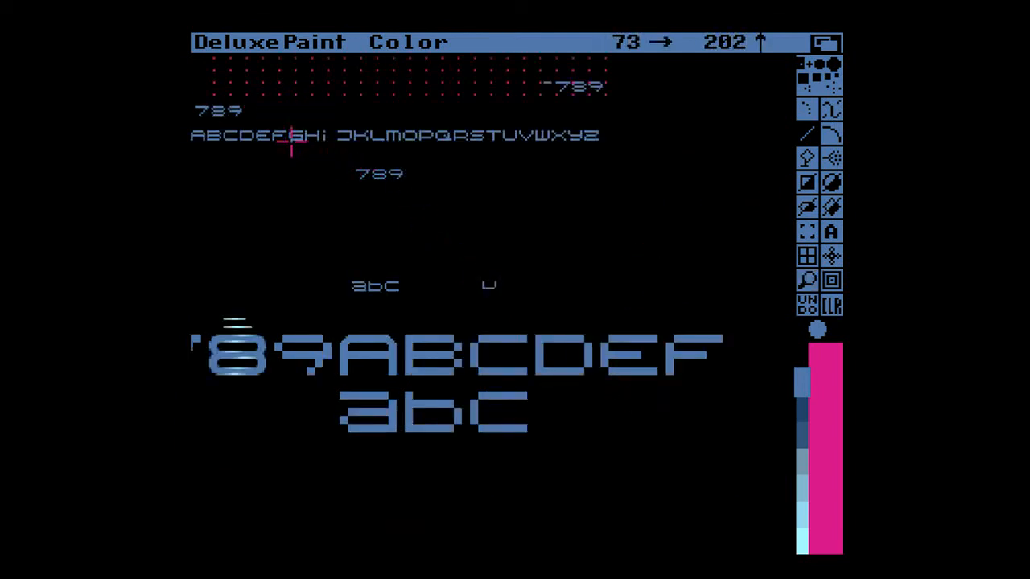
key(m)
key(numbersign)
drag(590, 242, 647, 308)
key(m)
key(m)
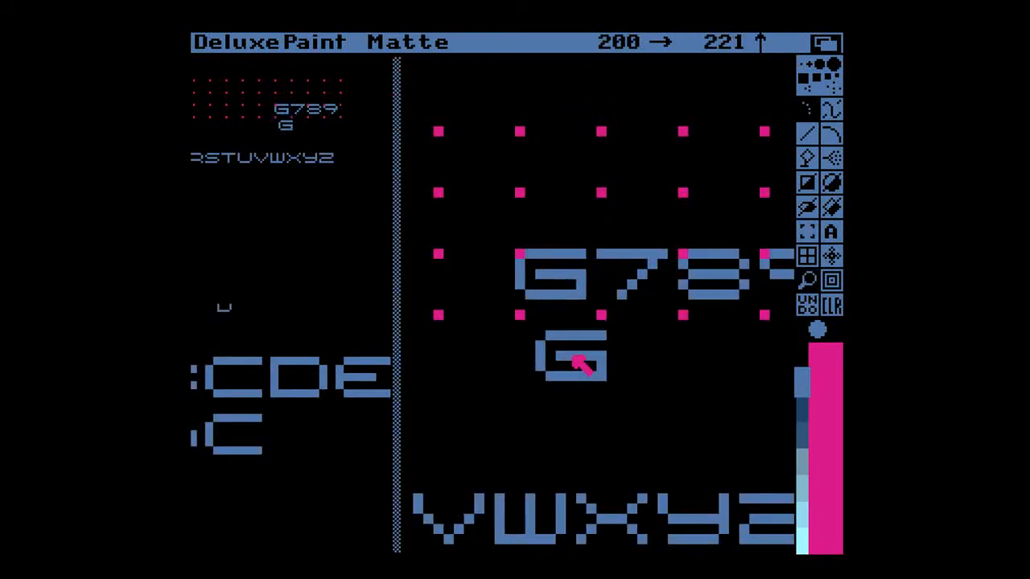
- Reshape the G before the 7 into a 6 using a single-pixel brush, undoing the trial stroke at its upper-left corner
key(period)
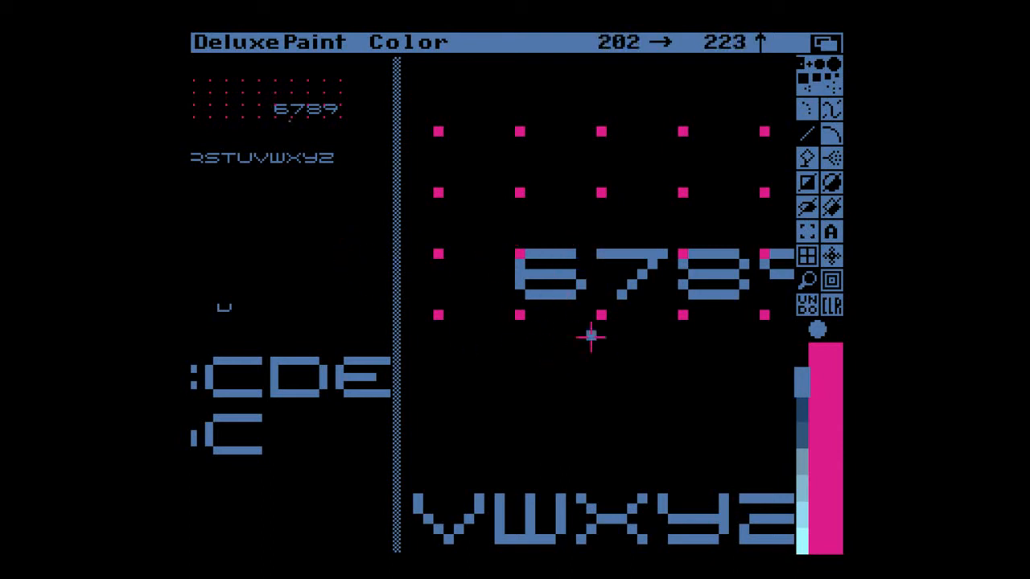
mouse_move(523, 262)
mouse_down()
mouse_move(515, 265)
mouse_move(533, 249)
mouse_move(529, 272)
mouse_up()
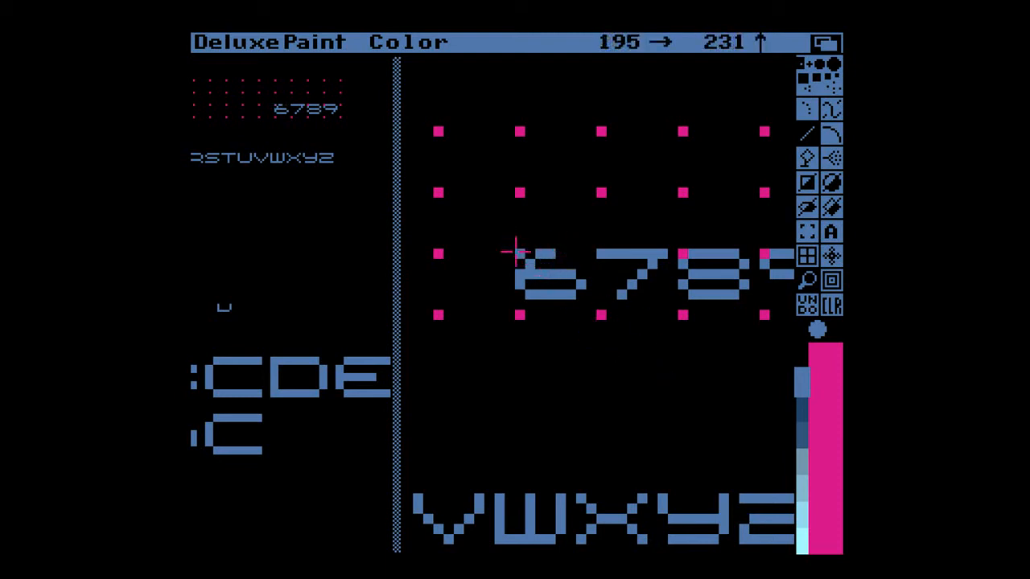
mouse_move(515, 270)
mouse_down()
mouse_move(529, 248)
mouse_move(567, 256)
mouse_up()
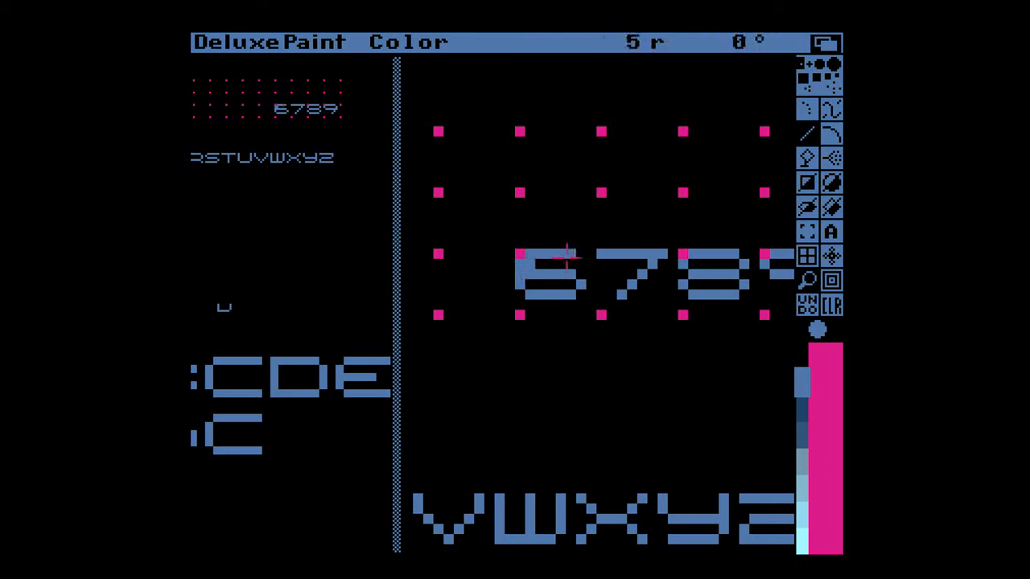
key(u)
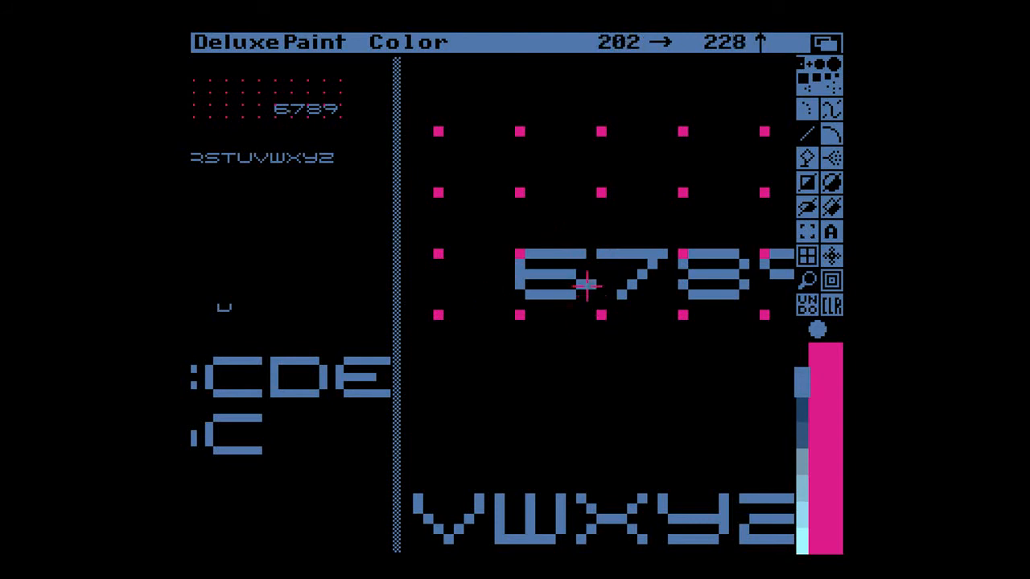
- Copy the finished 6 as a brush and place the copy in the dotted grid cell directly before it
key(Left)
key(Left)
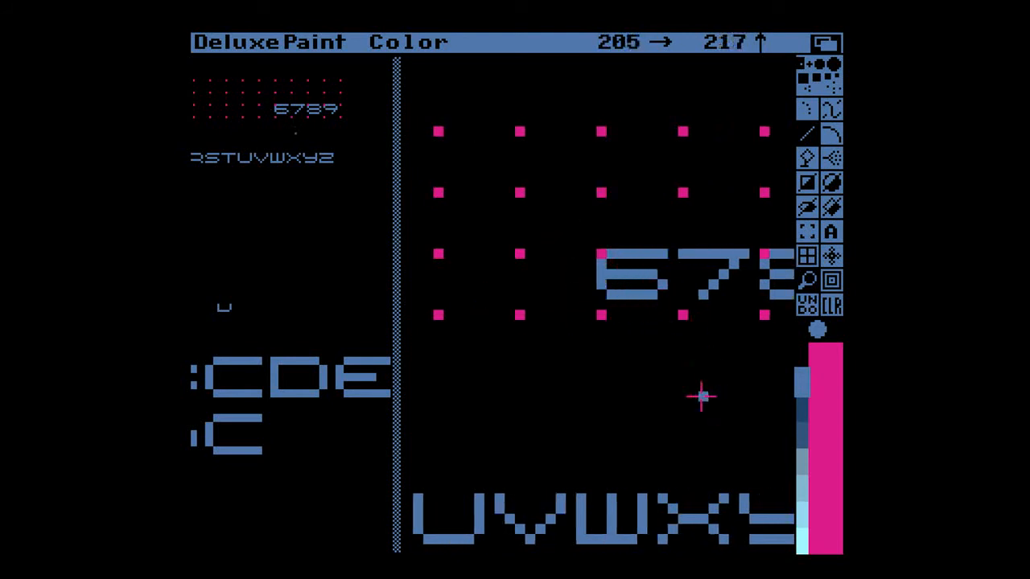
key(b)
mouse_move(600, 233)
mouse_down()
mouse_move(621, 241)
mouse_move(667, 299)
mouse_up()
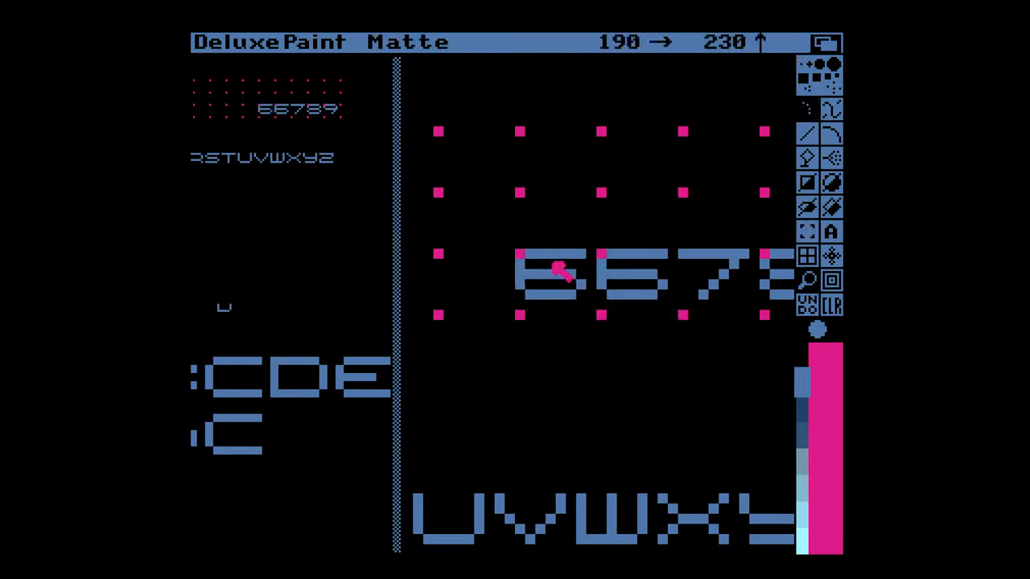
- Rework the copied 6 into a 5 in Color mode, and draw the digit 4 in the grid cell before it
key(F2)
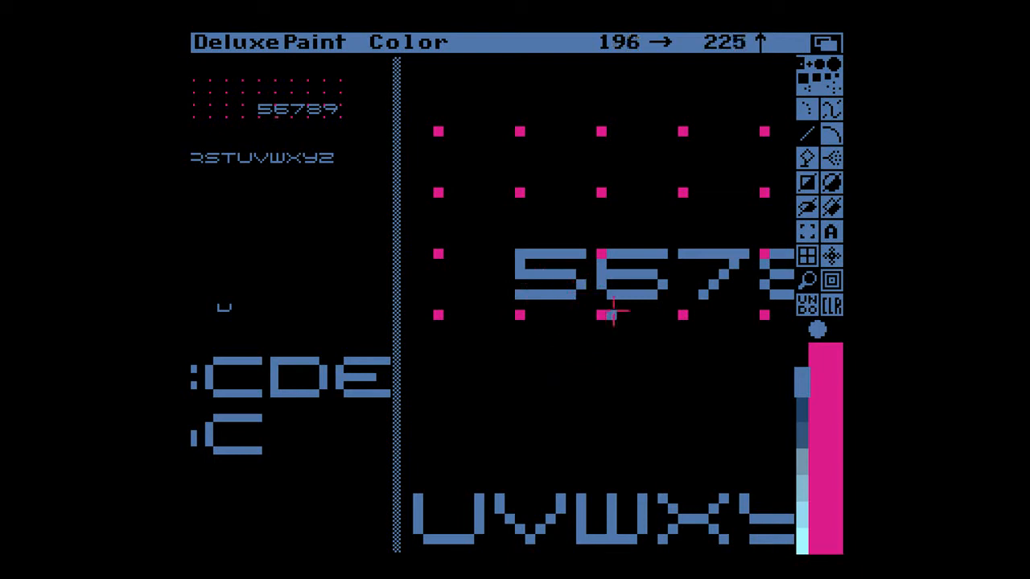
key(Left)
key(Left)
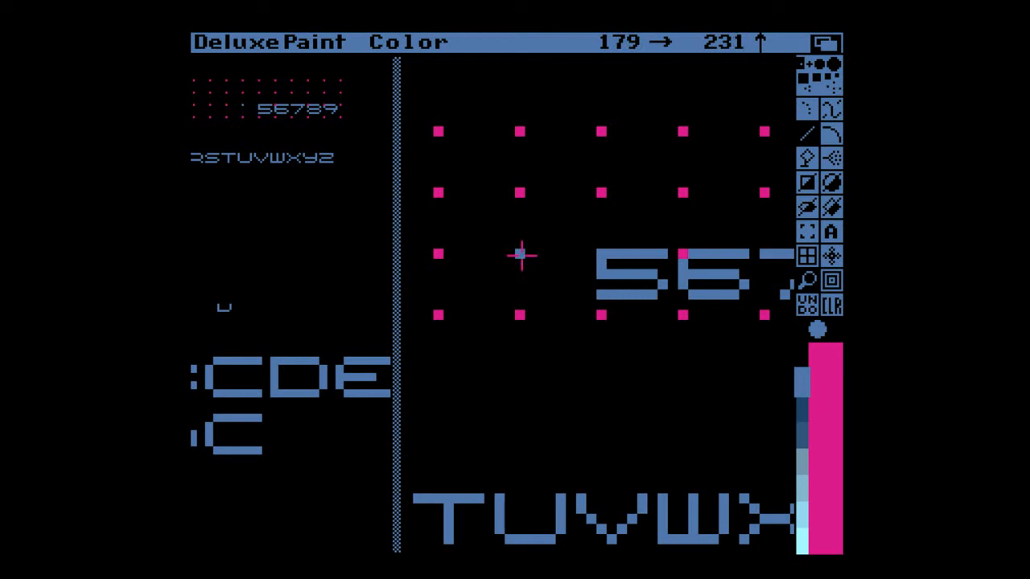
mouse_move(520, 254)
mouse_down()
mouse_move(520, 269)
mouse_move(588, 274)
mouse_move(576, 274)
mouse_move(577, 297)
mouse_up()
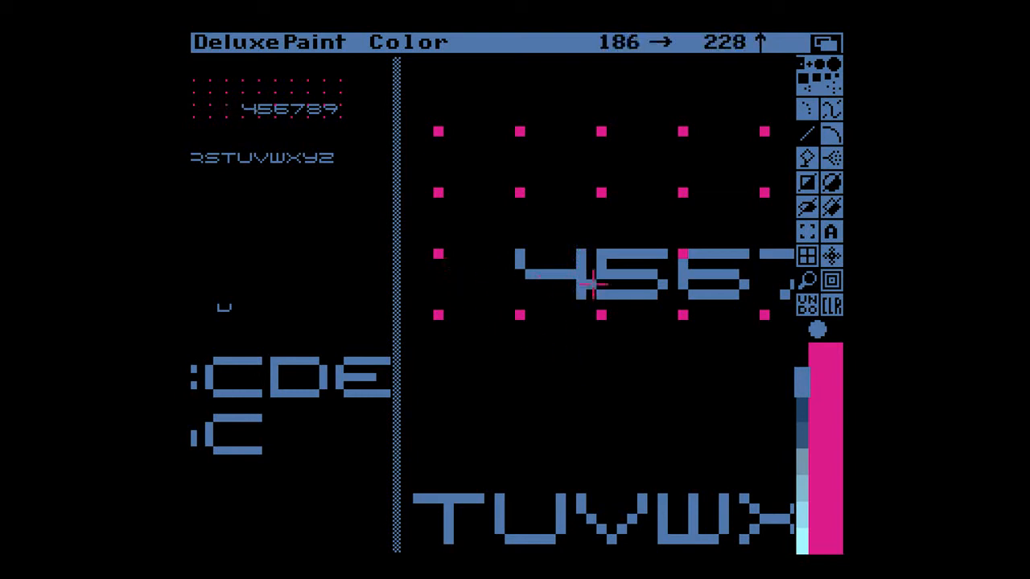
- Draw an angular digit 3 in the grid cell before the 4, with three horizontal bars
mouse_move(434, 254)
mouse_down()
mouse_move(497, 254)
mouse_move(479, 273)
mouse_up()
drag(438, 305, 486, 305)
key(u)
mouse_move(439, 293)
mouse_down()
mouse_move(486, 293)
mouse_move(460, 272)
mouse_move(435, 271)
mouse_up()
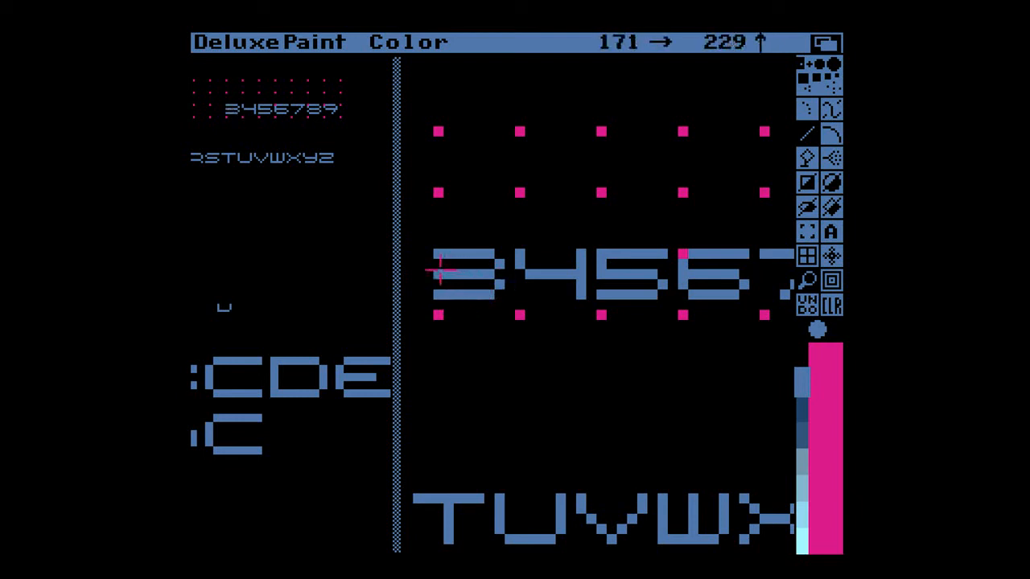
- Examine the empty grid cells before the 3 and the alphabet row beneath the digits
key(Left)
key(Left)
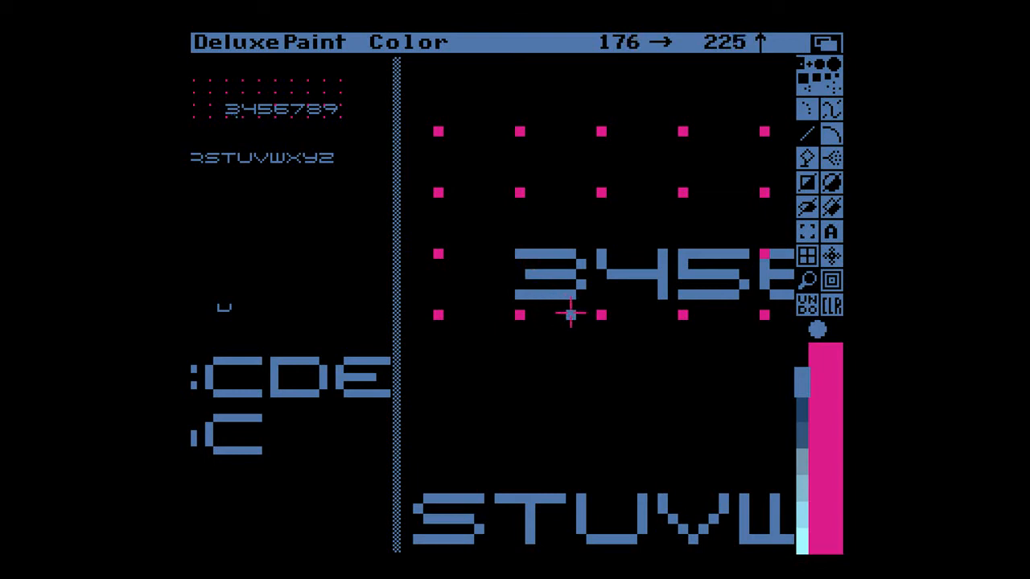
key(Down)
key(Down)
key(Down)
key(Down)
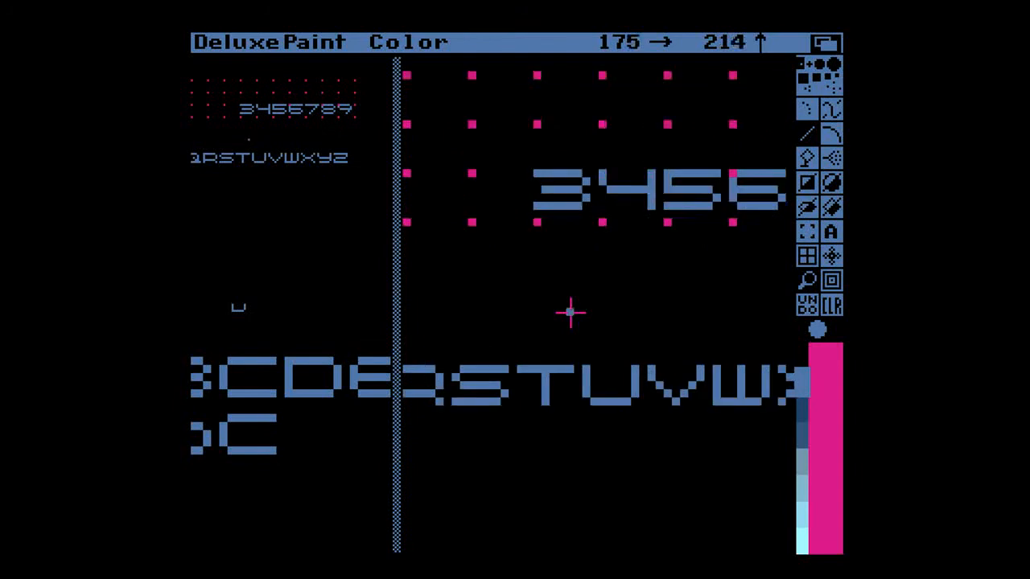
key(Up)
key(Up)
key(Up)
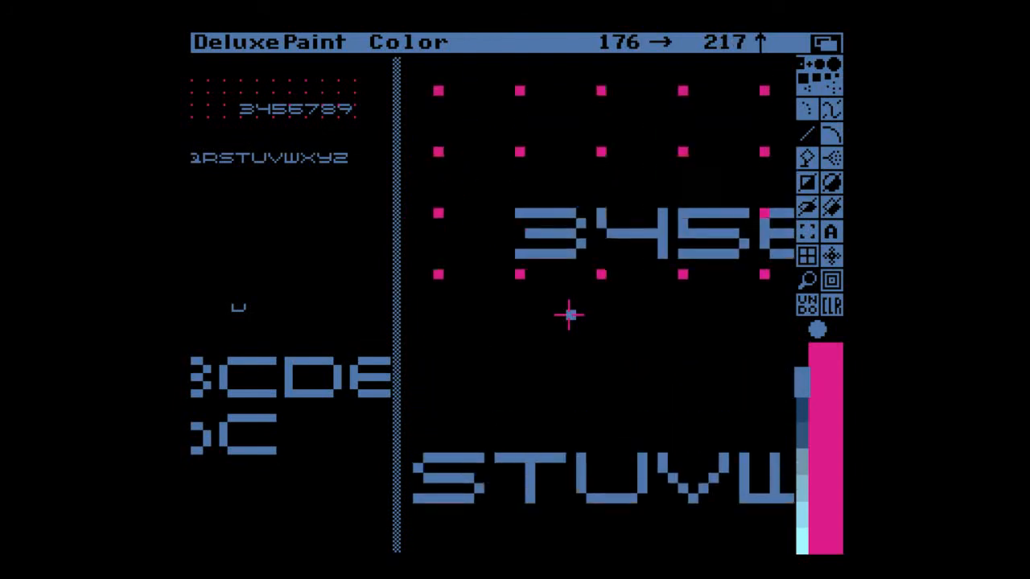
key(Left)
key(Left)
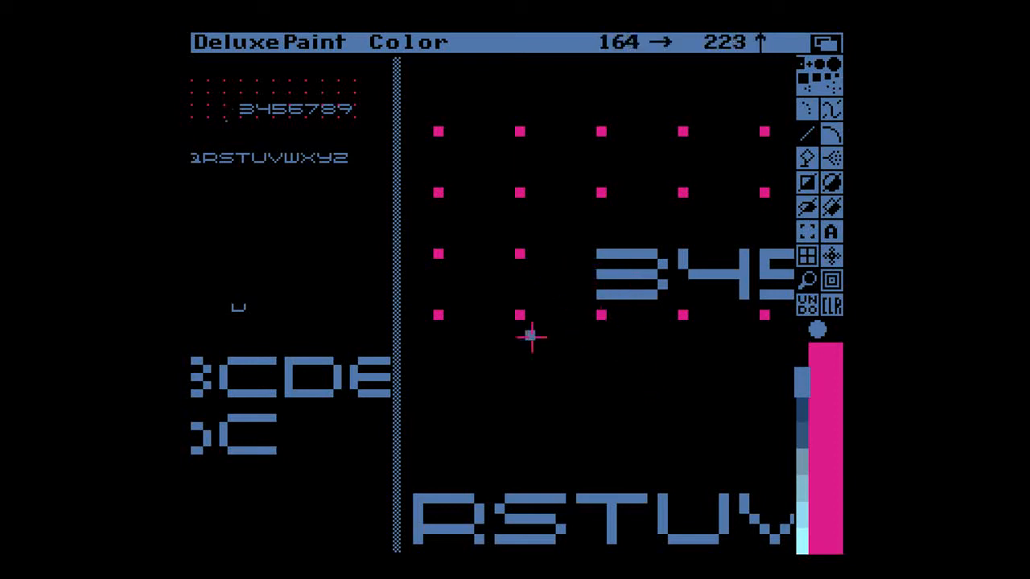
key(Left)
key(Left)
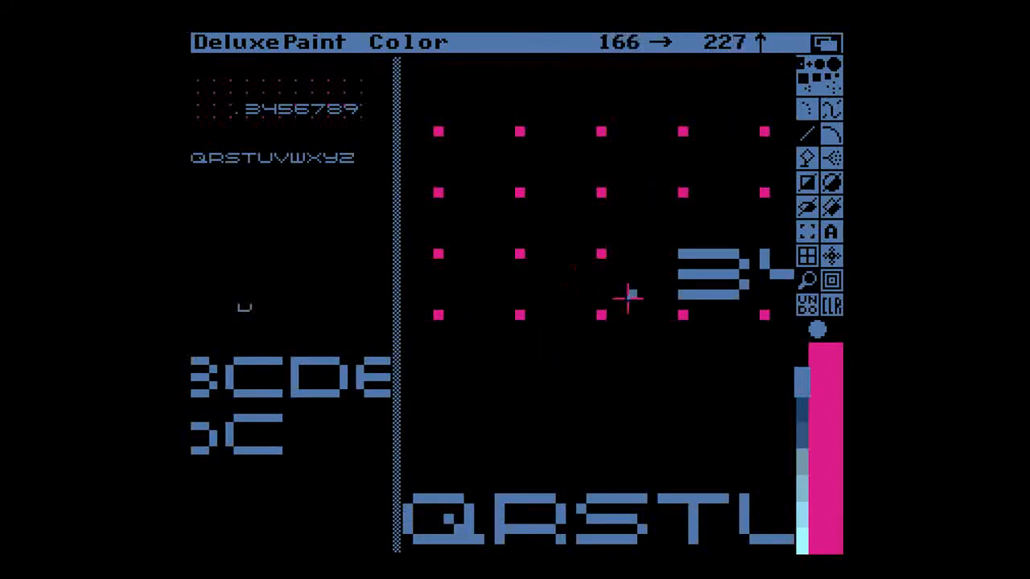
- Copy the letter Z as a brush, stamp it in the cell before the 3 and rework it into the digit 2
key(m)
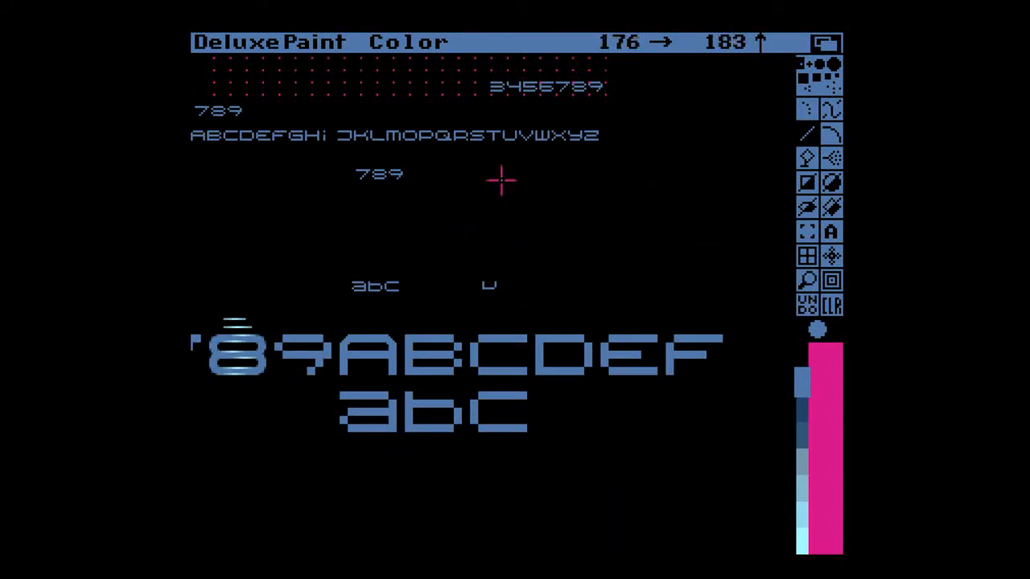
key(m)
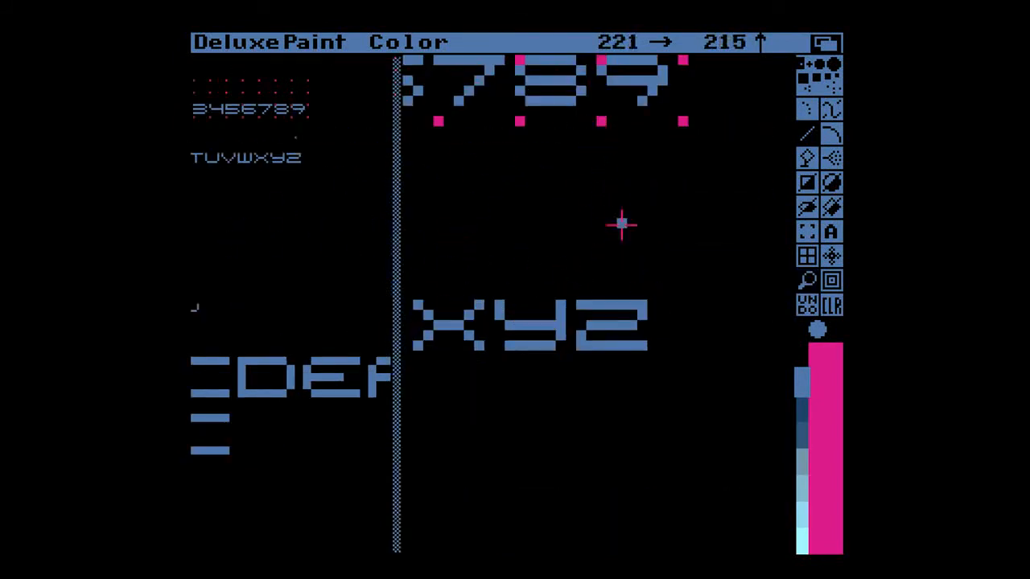
key(b)
drag(596, 294, 651, 370)
key(m)
key(m)
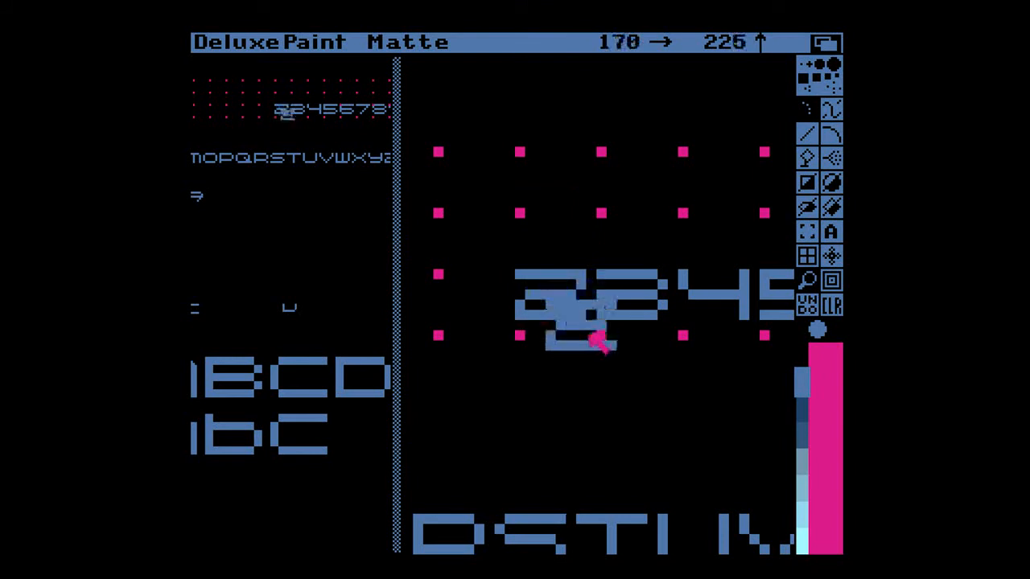
key(period)
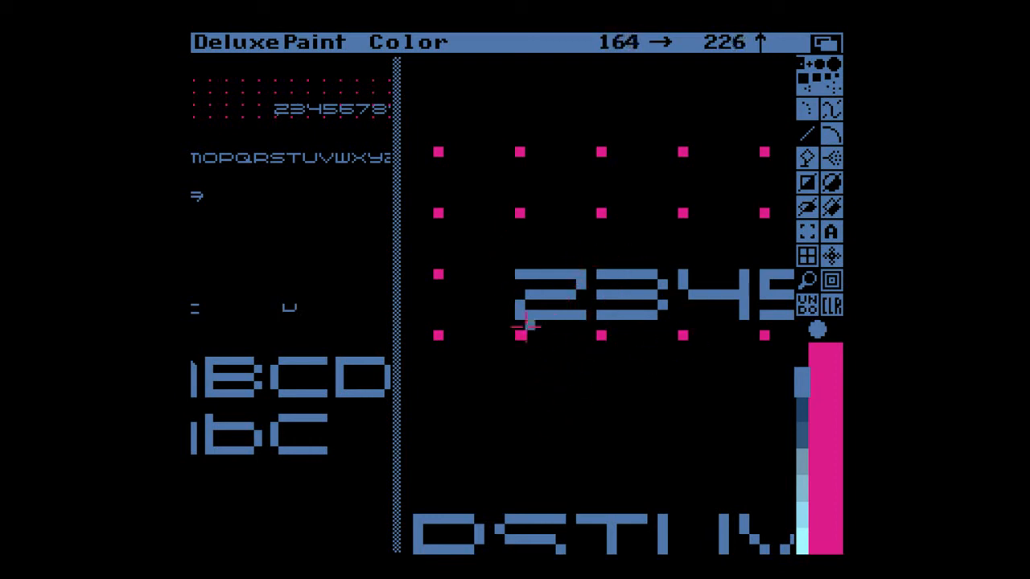
- Draw the digit 1 with a short flag and wide base before the 2, and an angular 0 before it
key(m)
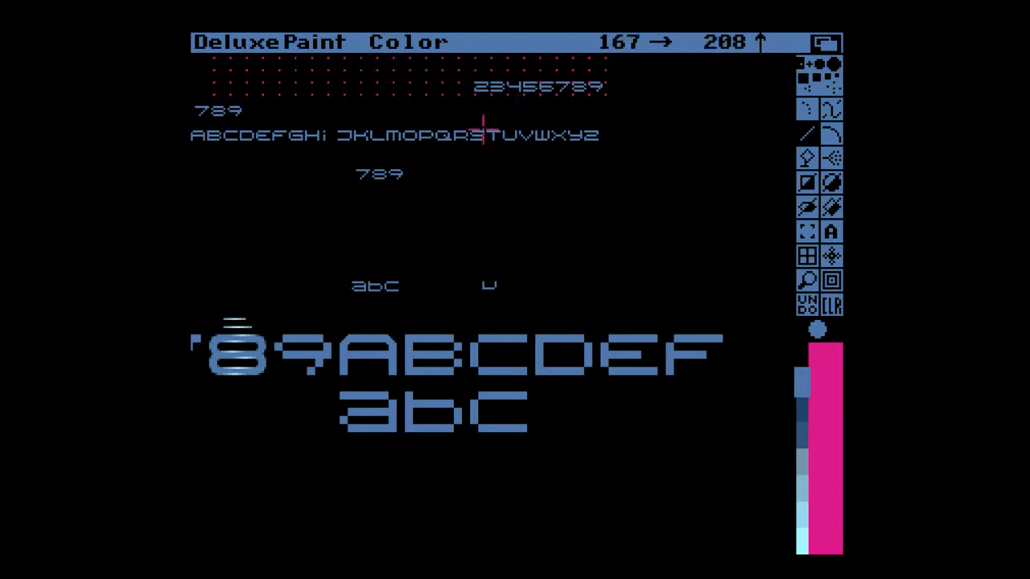
key(m)
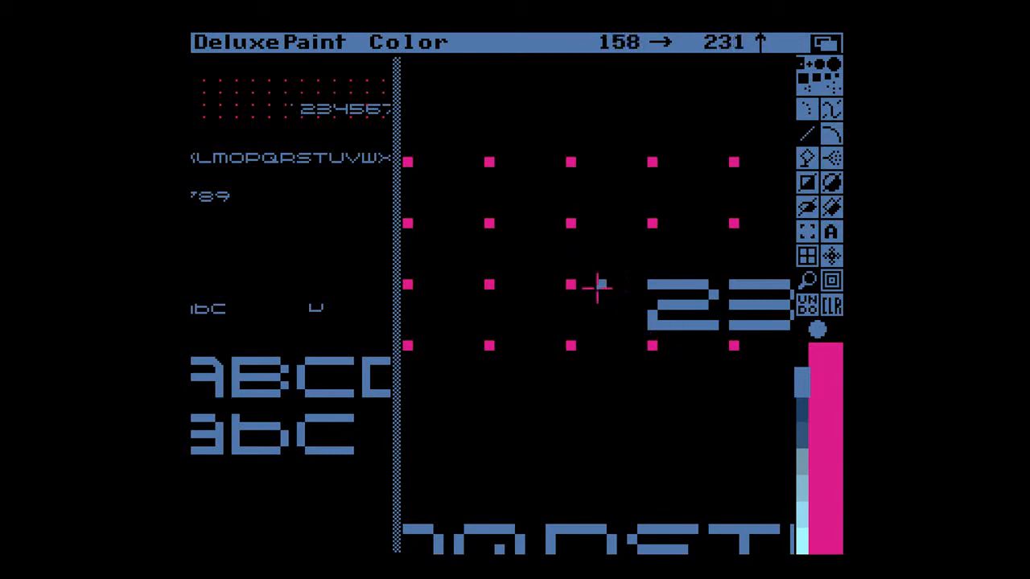
drag(599, 294, 611, 284)
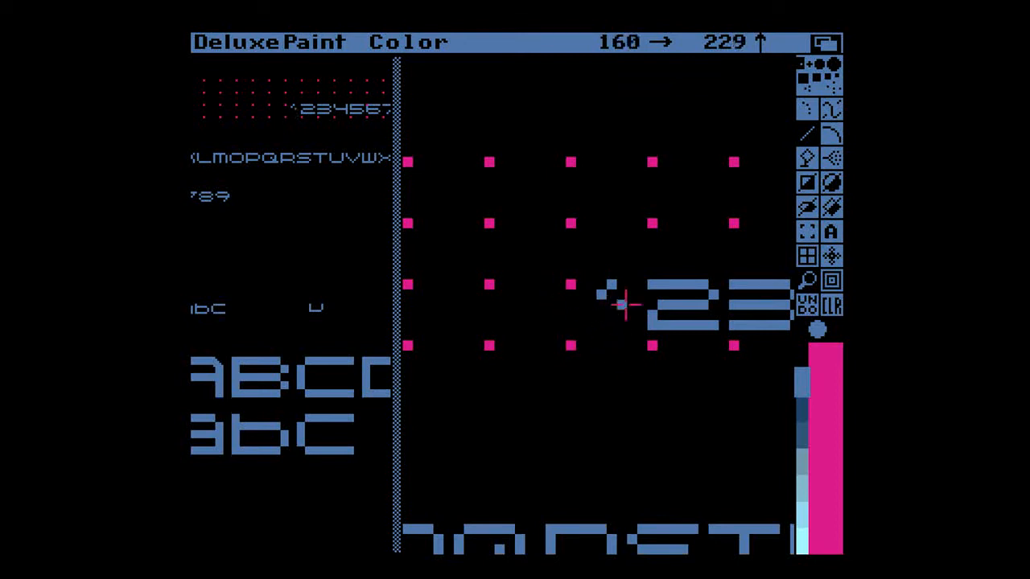
key(u)
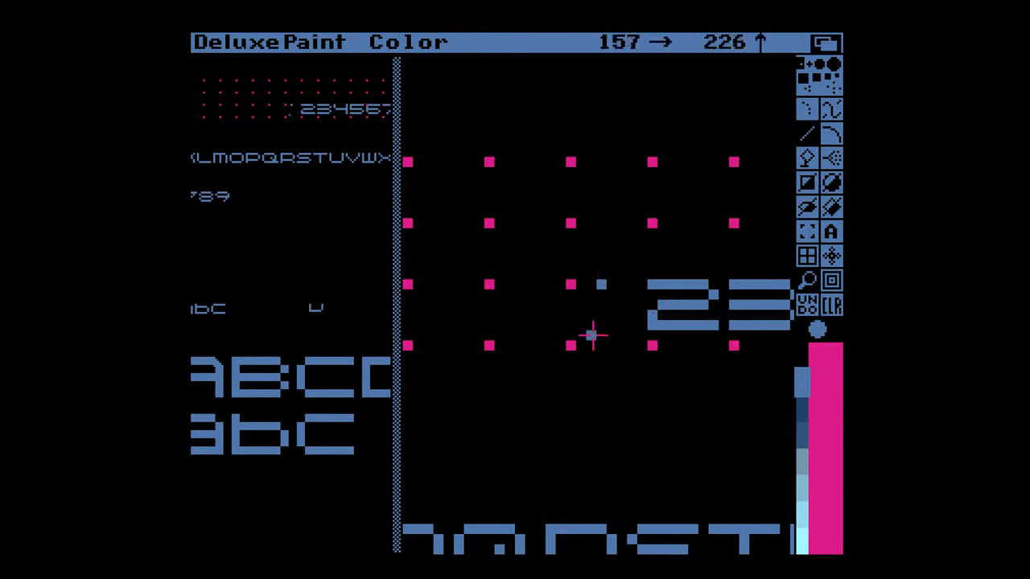
mouse_move(600, 294)
mouse_down()
mouse_move(602, 335)
mouse_move(603, 315)
mouse_move(598, 327)
mouse_move(593, 315)
mouse_move(588, 342)
mouse_move(609, 328)
mouse_up()
right_click(598, 337)
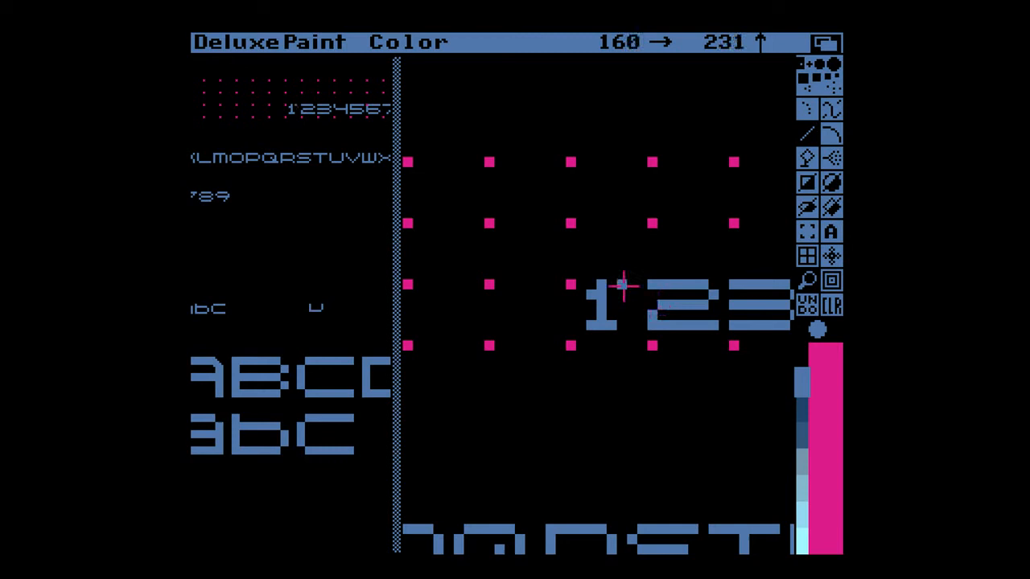
click(592, 284)
right_click(601, 295)
click(599, 296)
drag(577, 325, 621, 326)
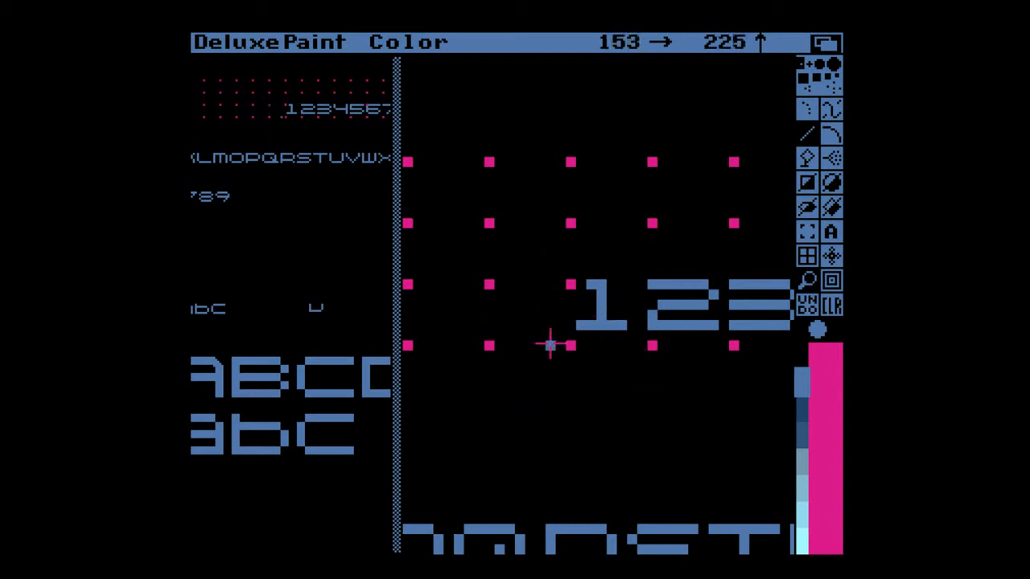
mouse_move(489, 296)
mouse_down()
mouse_move(509, 278)
mouse_move(501, 284)
mouse_move(540, 284)
mouse_move(550, 308)
mouse_move(521, 318)
mouse_move(490, 304)
mouse_move(493, 327)
mouse_move(542, 321)
mouse_up()
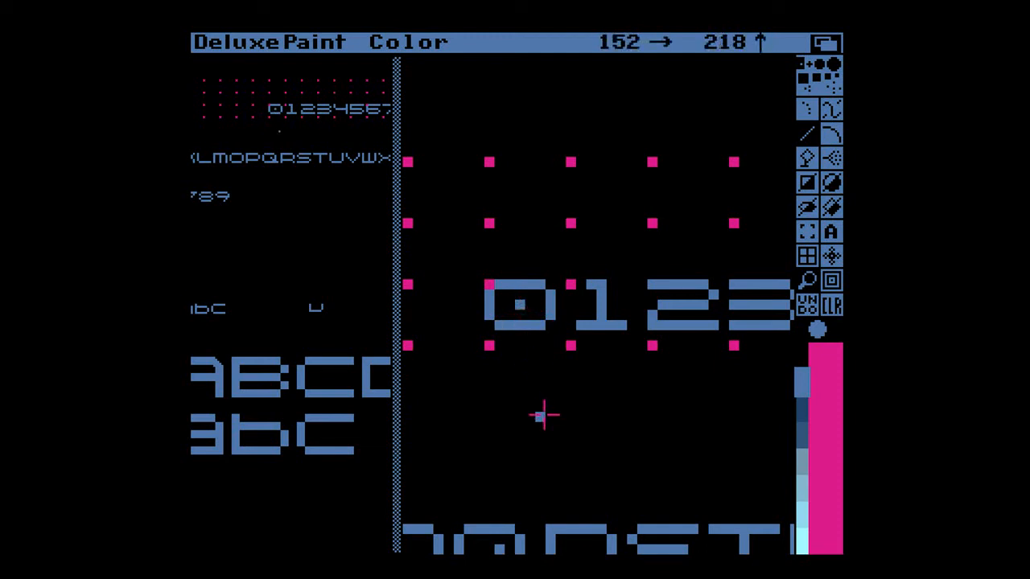
- Try a centre dot and a diagonal slash inside the digit 0
click(517, 304)
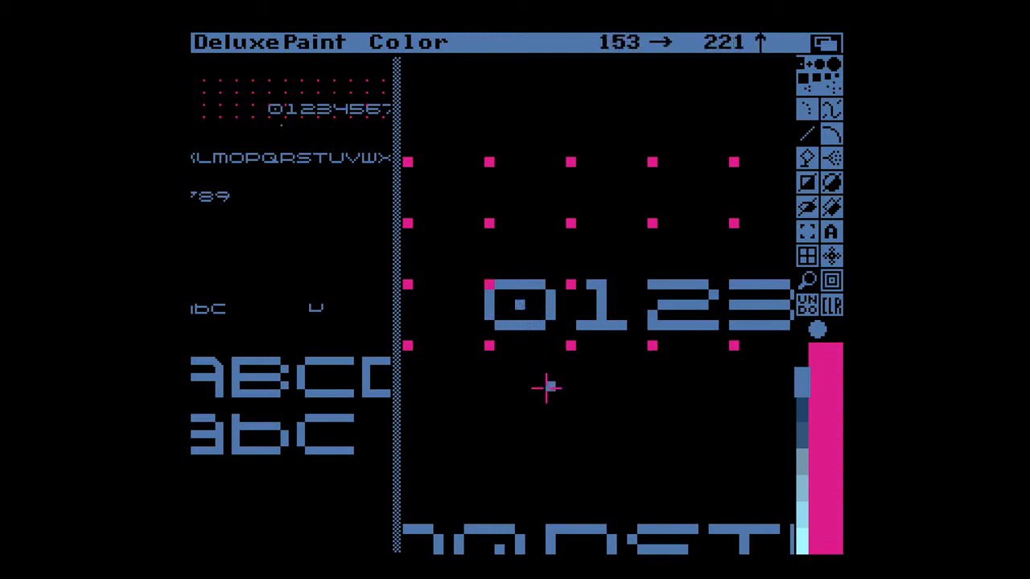
mouse_move(522, 300)
mouse_down()
mouse_move(493, 303)
mouse_move(539, 295)
mouse_up()
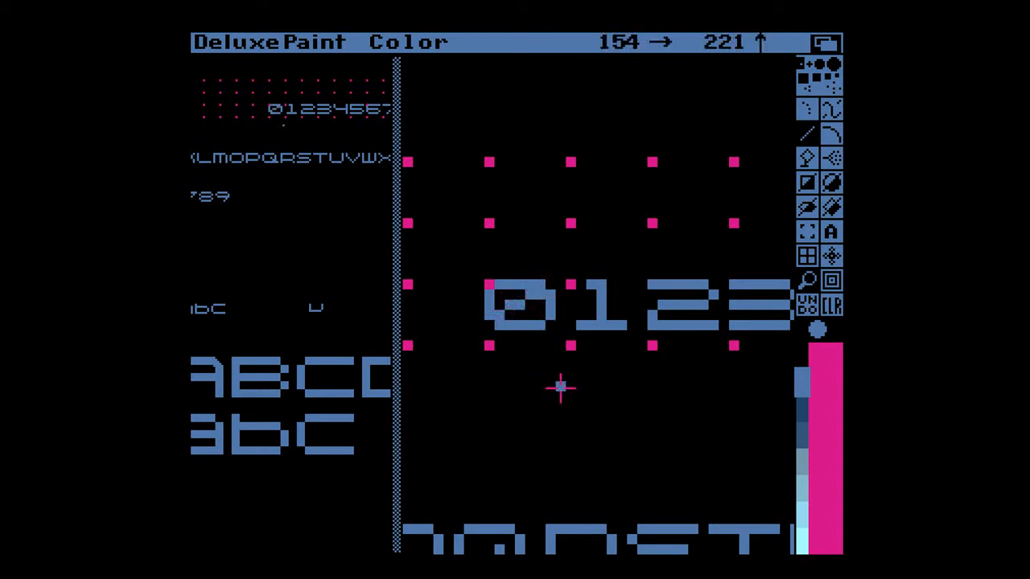
key(u)
mouse_move(540, 297)
mouse_down()
mouse_move(518, 319)
mouse_move(498, 319)
mouse_up()
key(u)
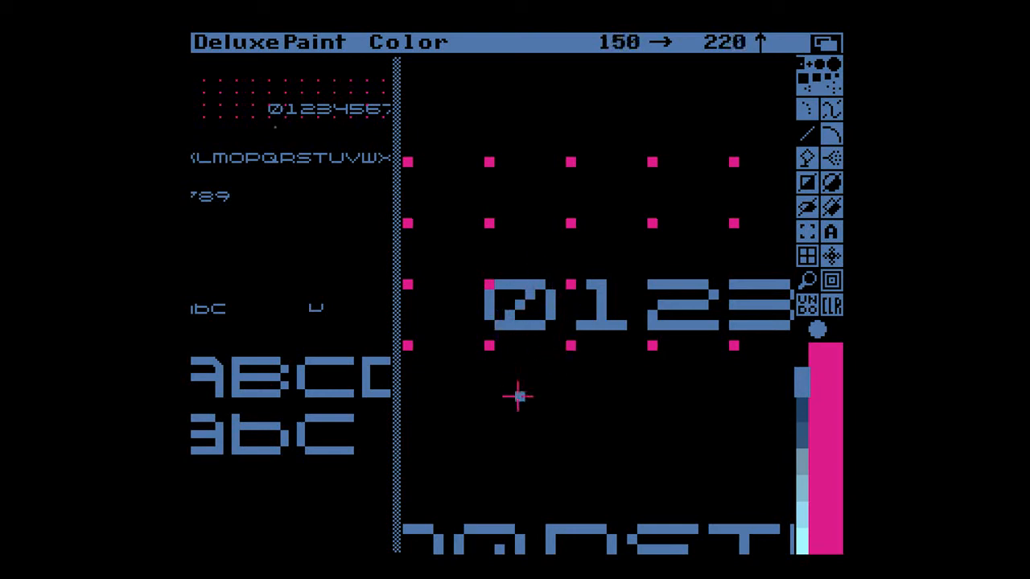
drag(506, 307, 529, 292)
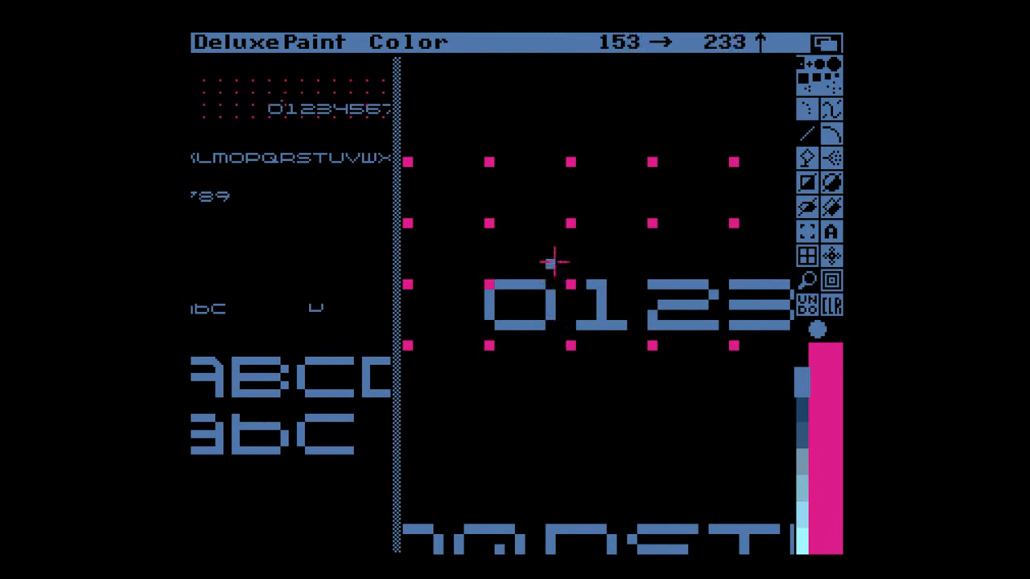
- Draw a small square full stop in the grid cell above the digit 0
key(m)
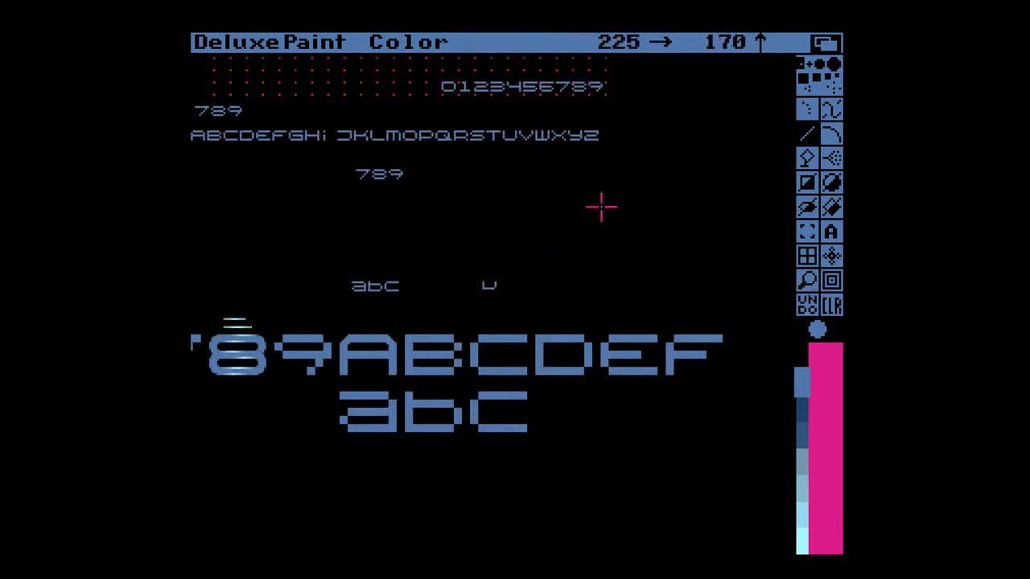
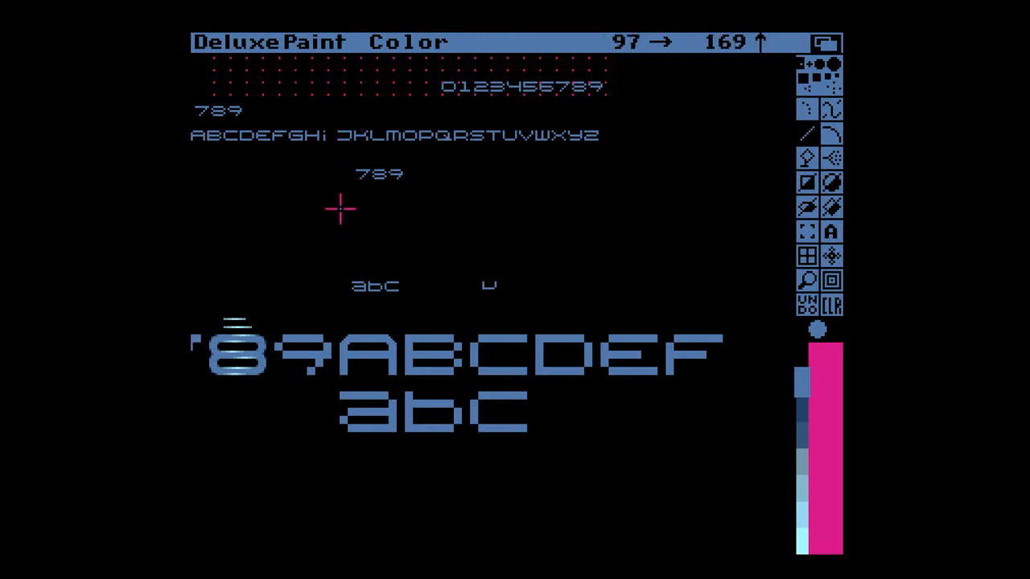
key(m)
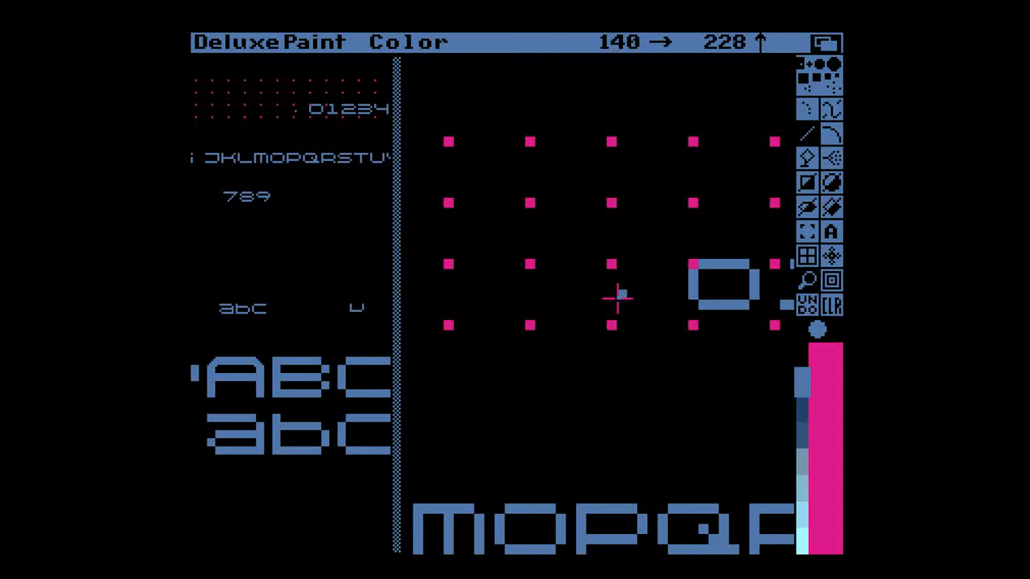
key(m)
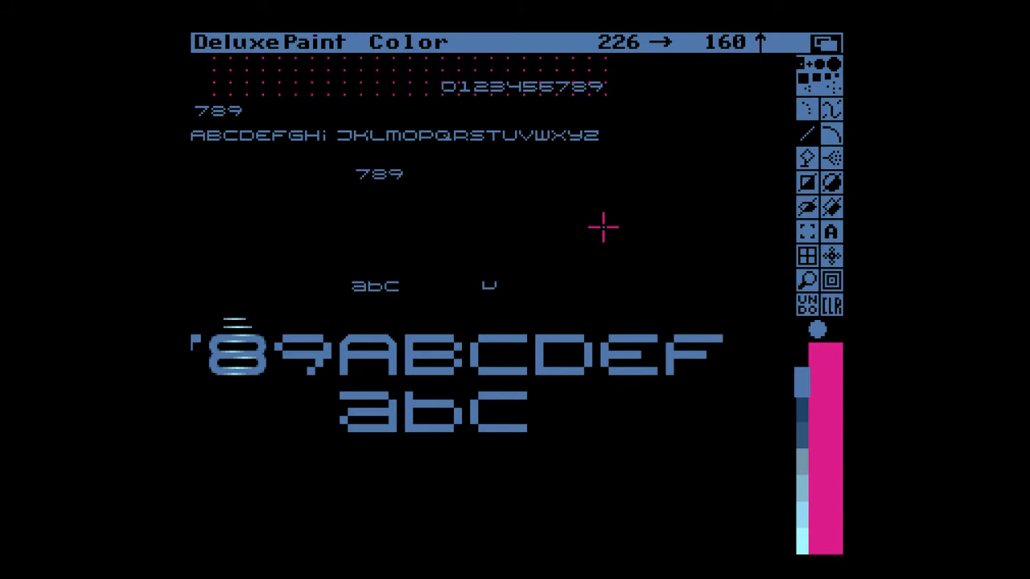
key(m)
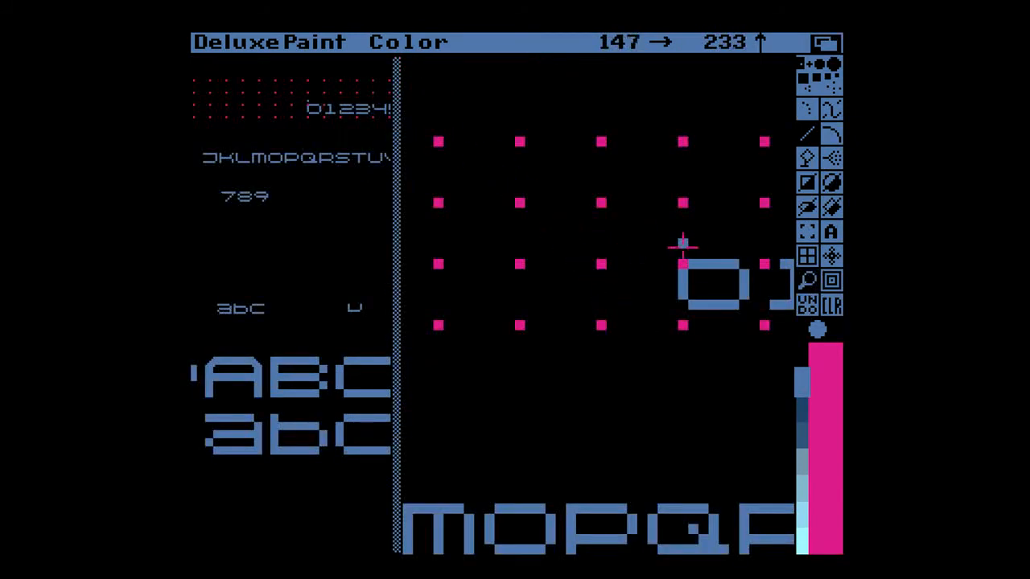
click(691, 239)
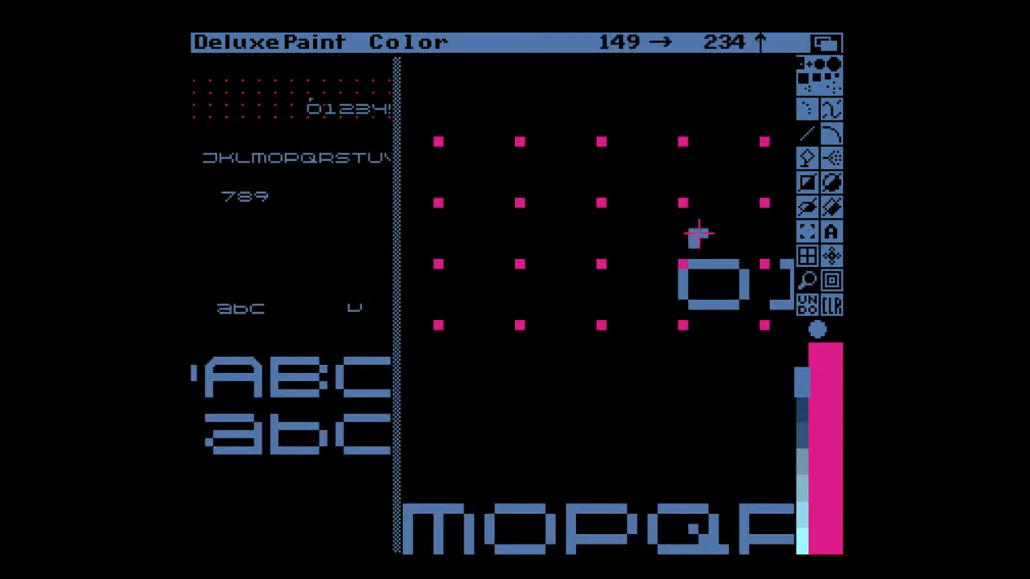
- Draw a comma with a square head and one-pixel tail in the grid cell above the digit 1
key(Right)
key(Right)
key(Right)
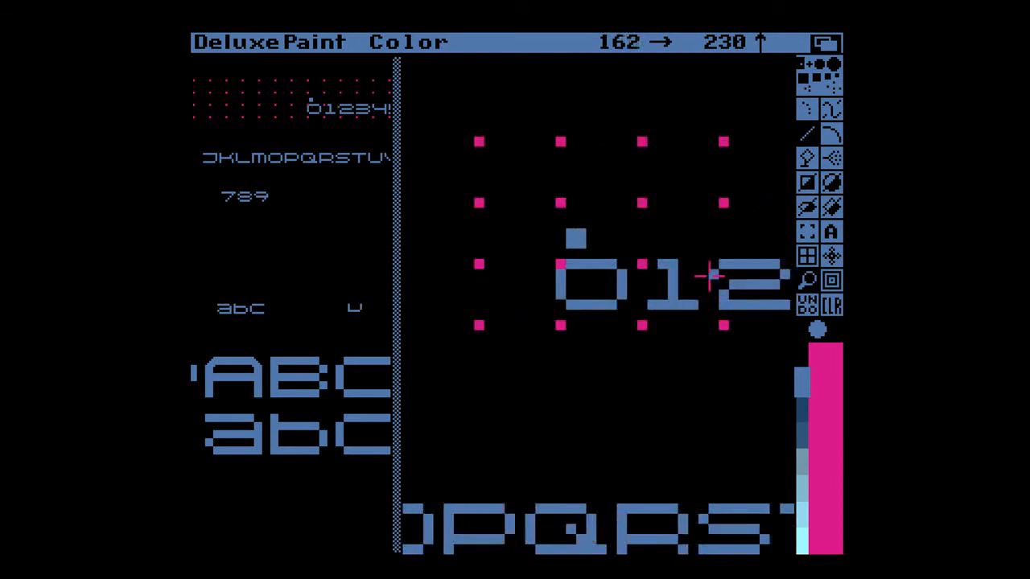
click(654, 236)
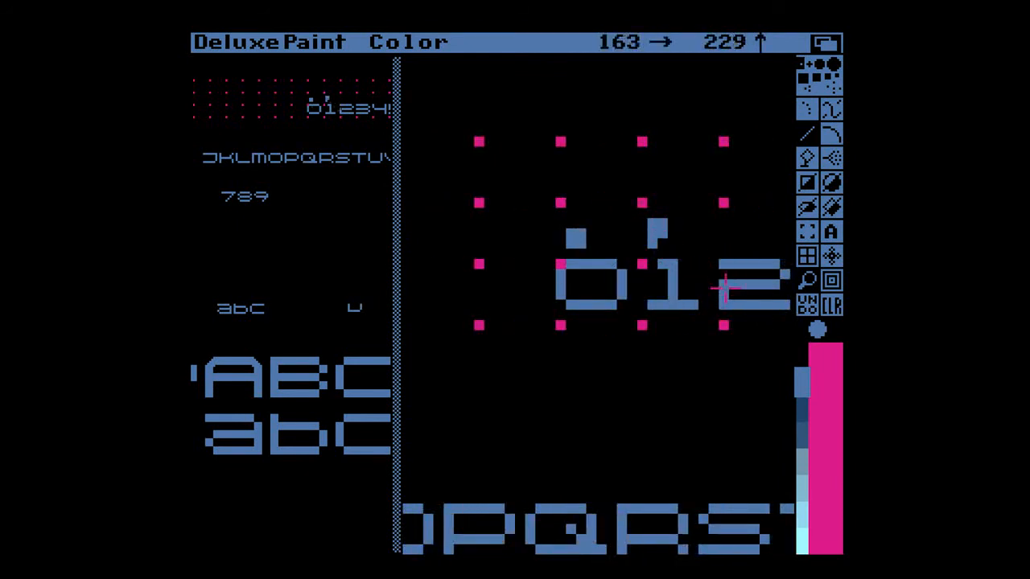
key(Right)
key(Right)
right_click(532, 241)
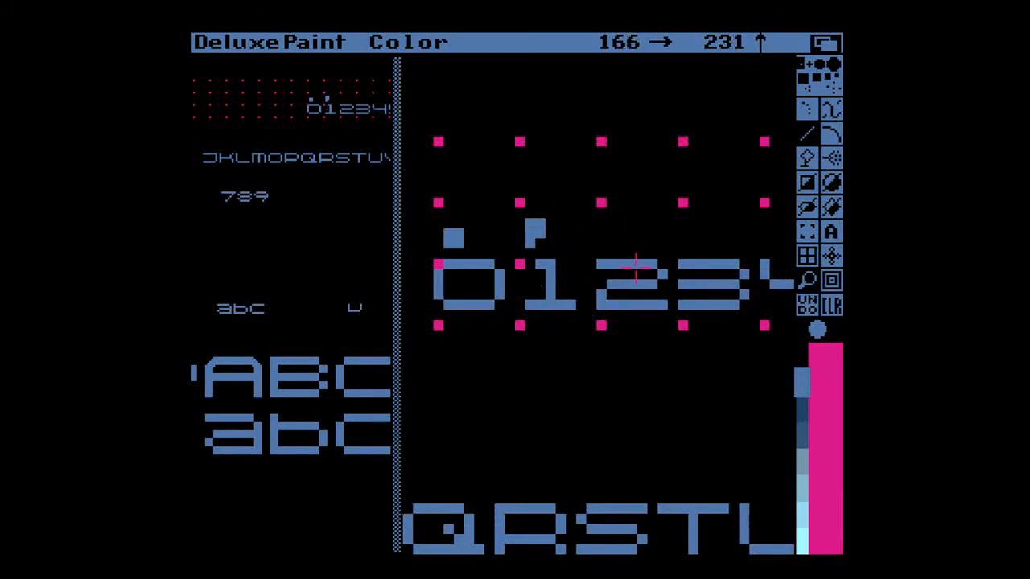
- Draw an exclamation mark above the digit 2 as a vertical bar with an erased gap above its dot
key(Right)
key(Right)
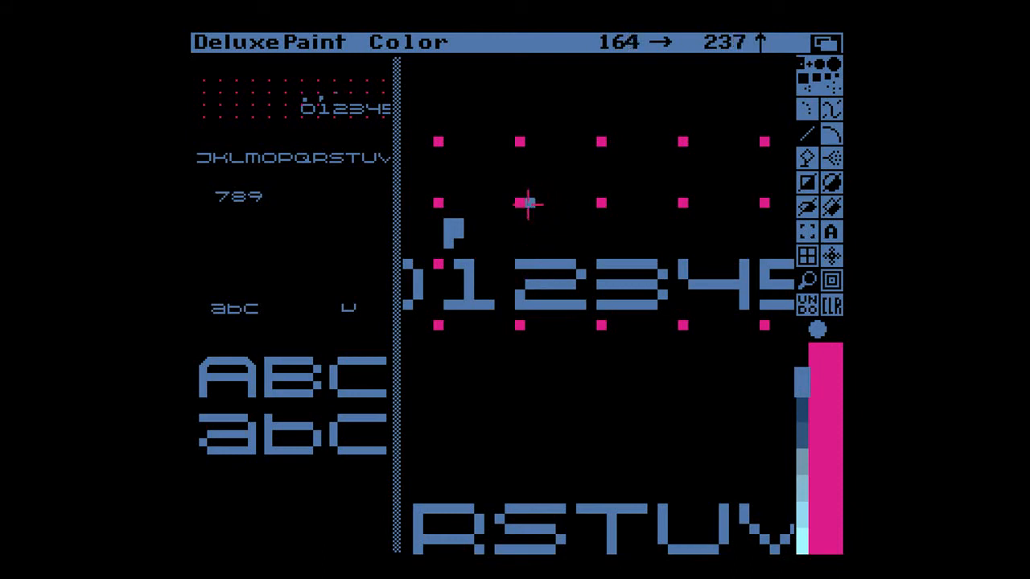
drag(536, 202, 538, 248)
right_click(539, 235)
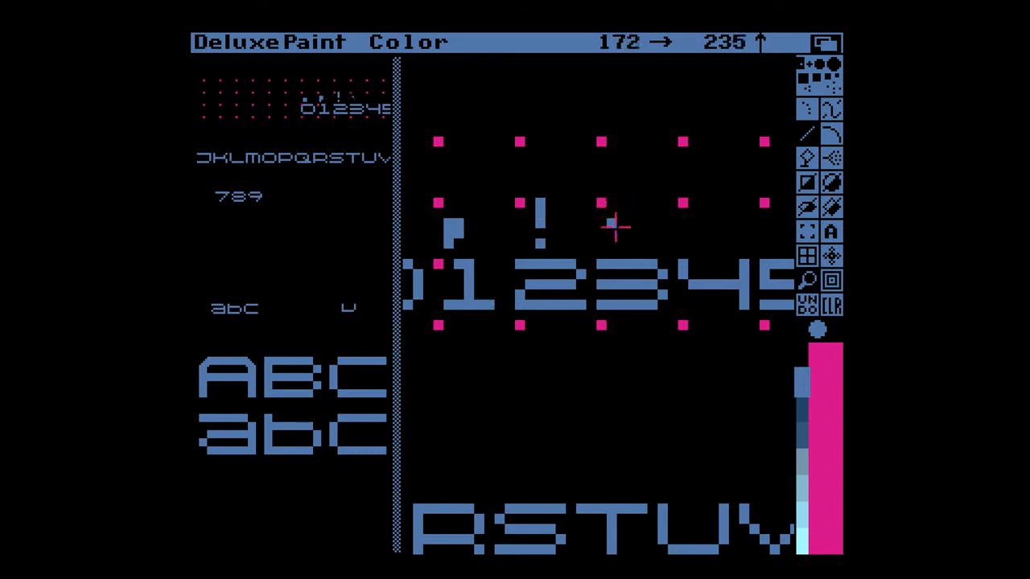
- Draw a question mark above the digit 3 and a hyphen above the digit 4
mouse_move(607, 209)
mouse_down()
mouse_move(633, 202)
mouse_move(654, 216)
mouse_up()
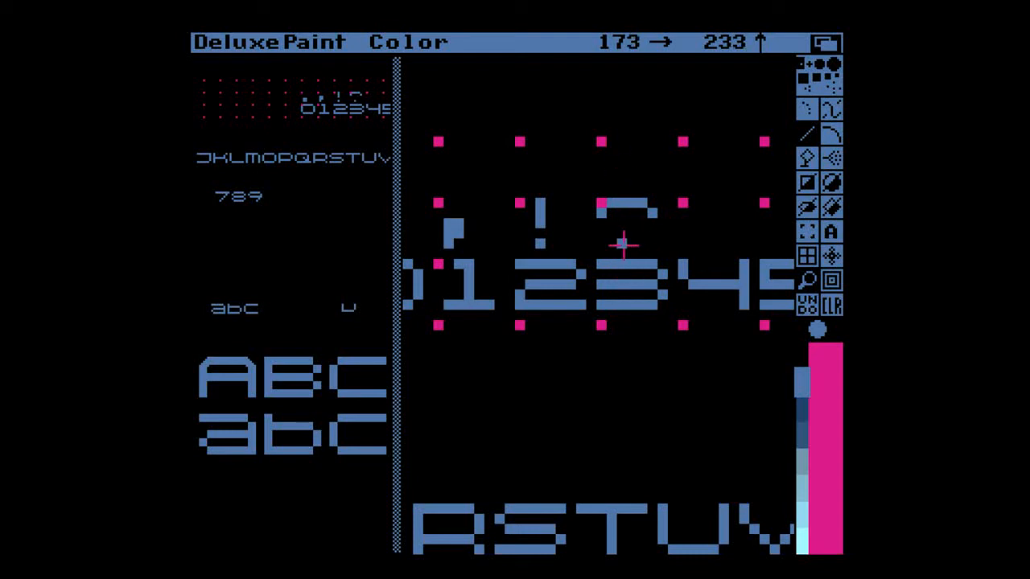
click(631, 241)
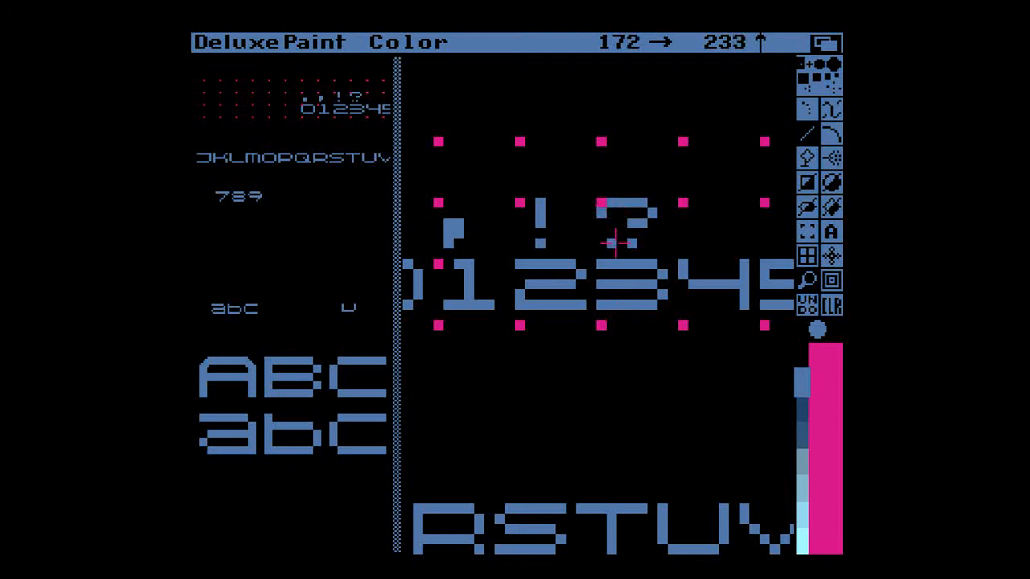
key(Right)
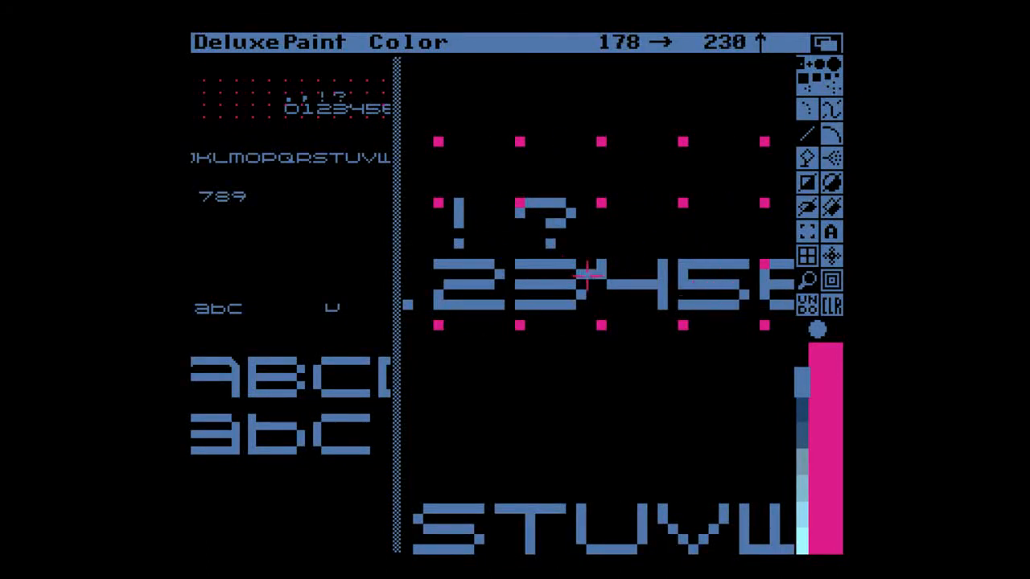
drag(609, 222, 663, 223)
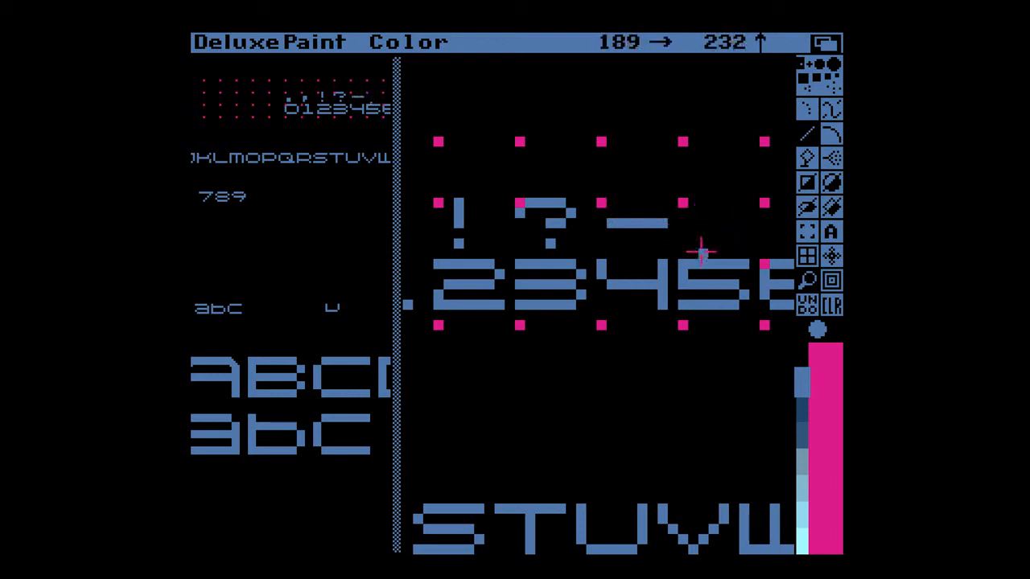
- Draw a diagonal slash above the digit 5 and a short apostrophe above the digit 6
drag(733, 202, 696, 245)
key(n)
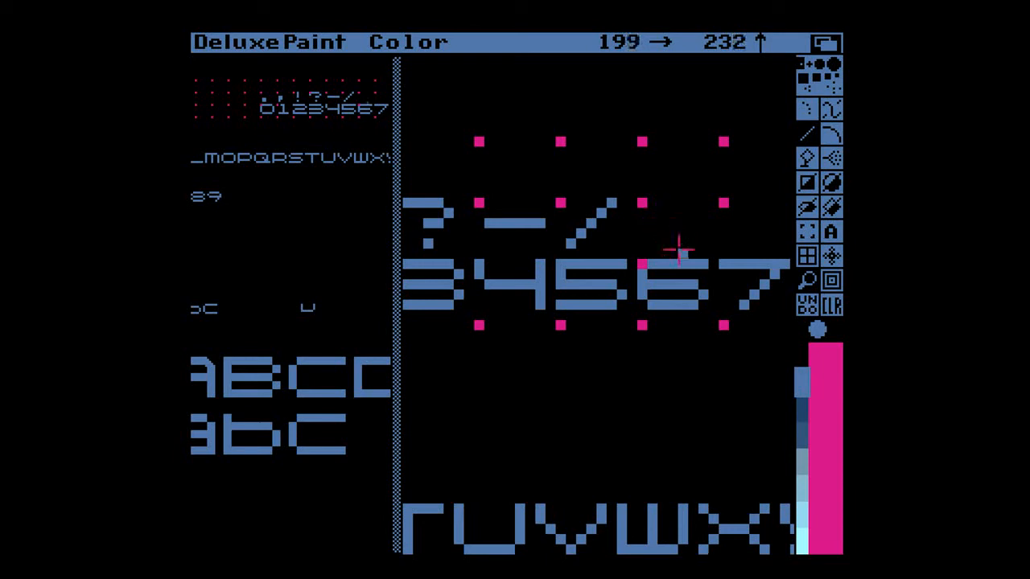
drag(665, 203, 665, 211)
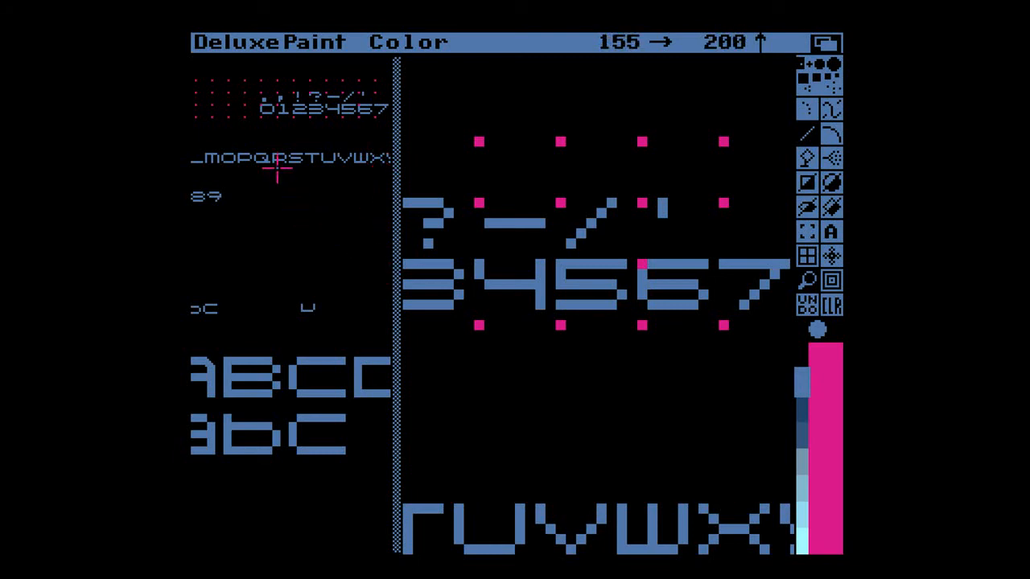
- Pick up the grid dots' pink as the drawing colour and make a stencil from the locked colours
key(m)
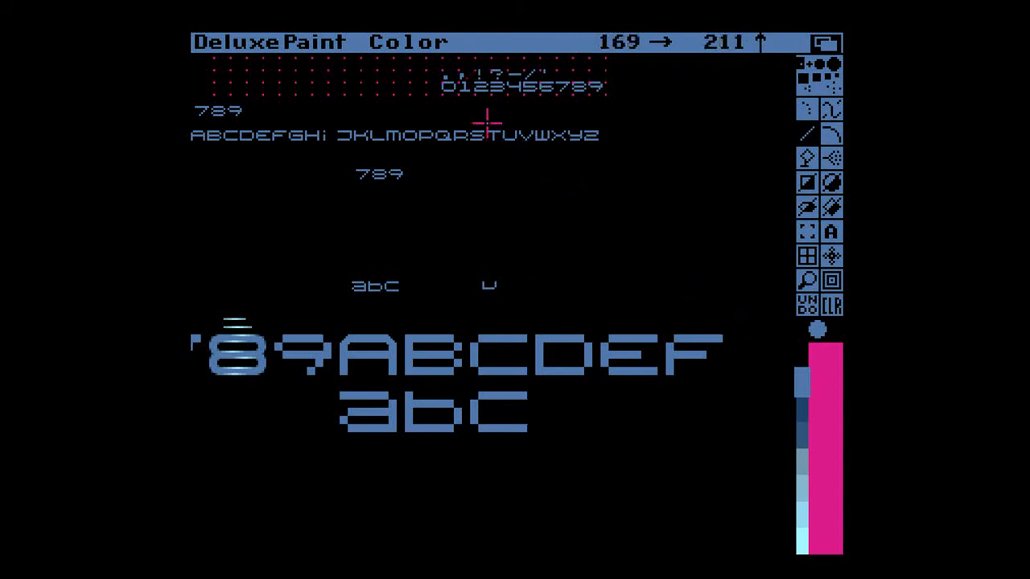
key(m)
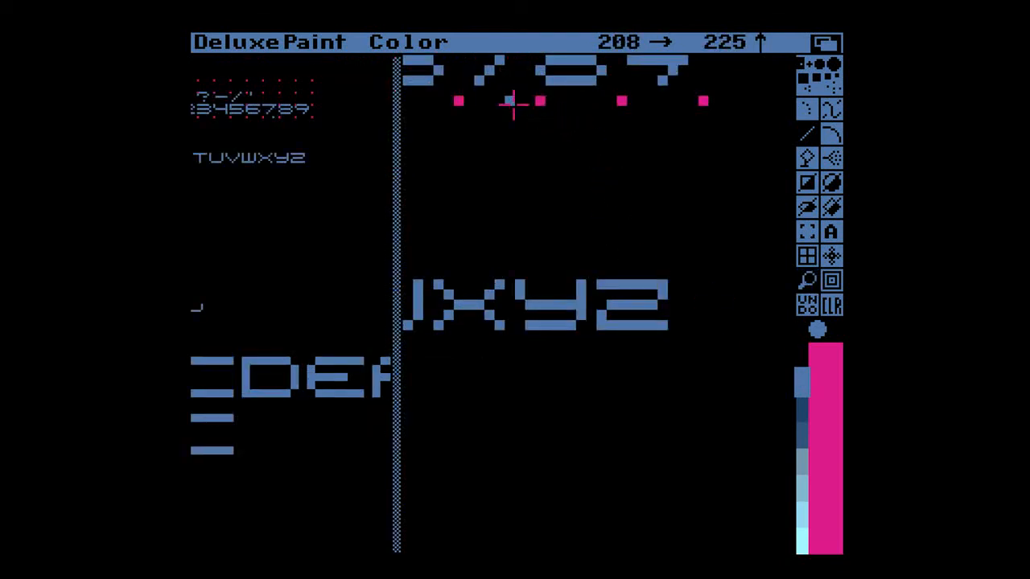
key(comma)
click(540, 101)
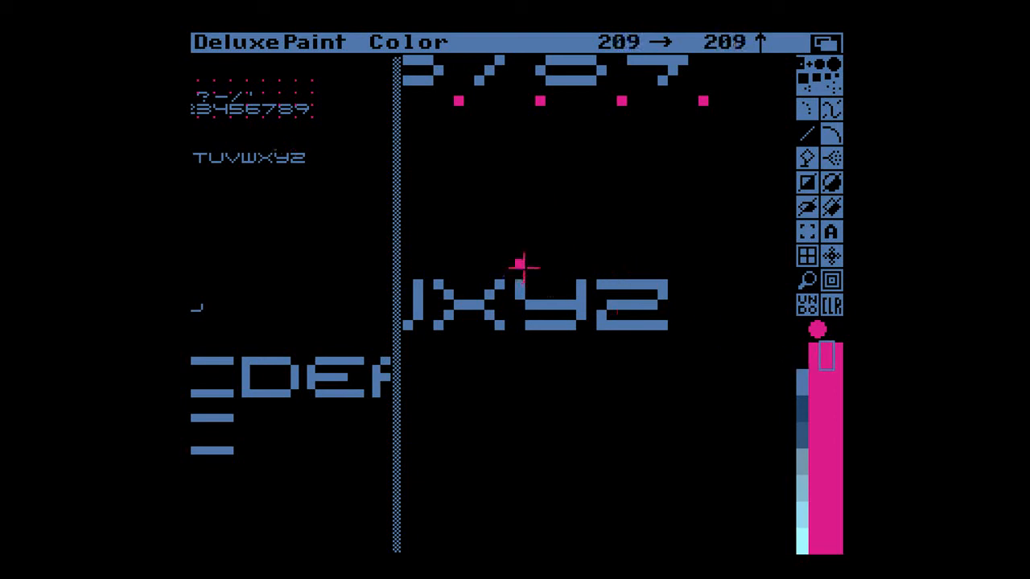
key(m)
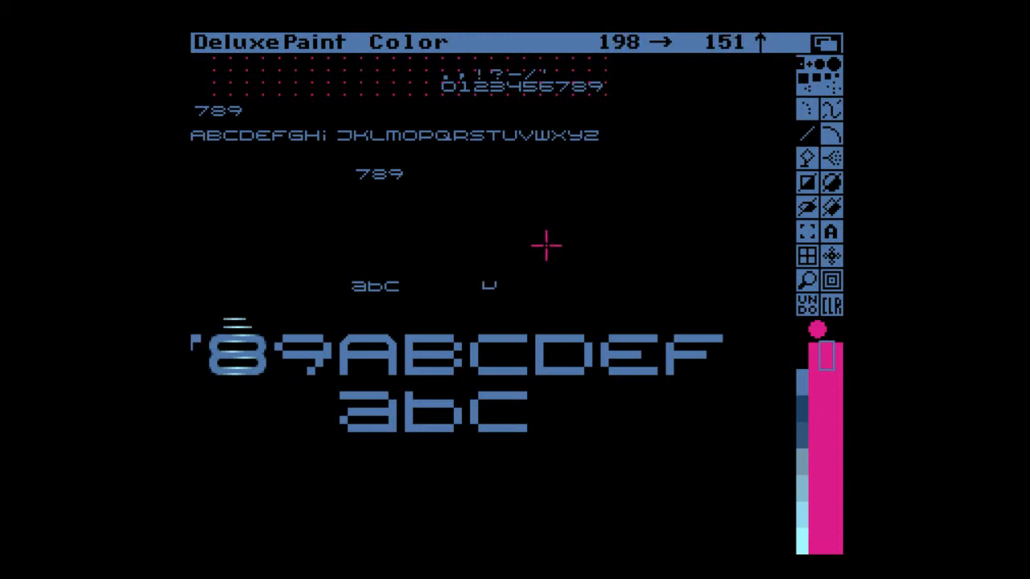
key(asciitilde)
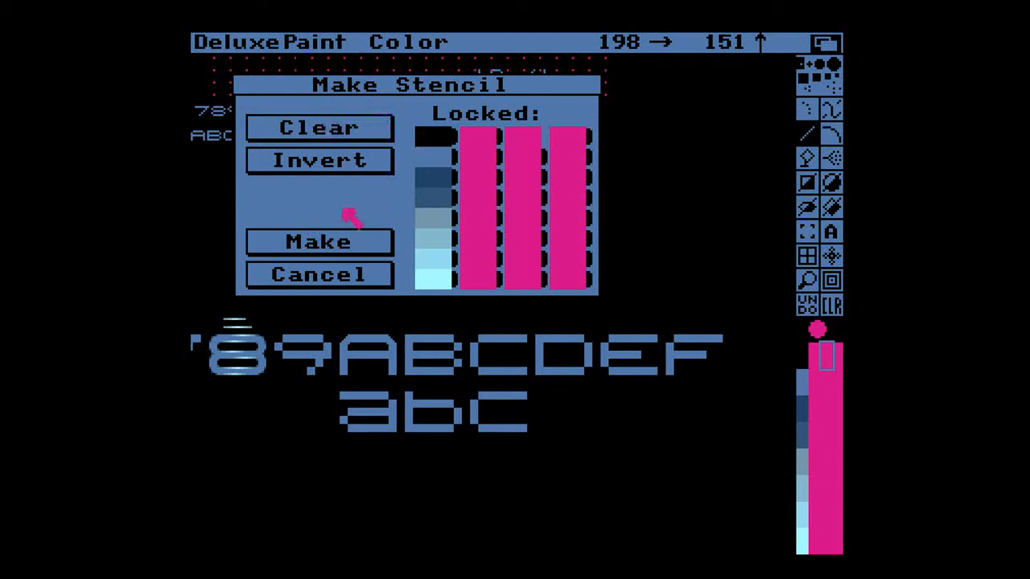
click(375, 251)
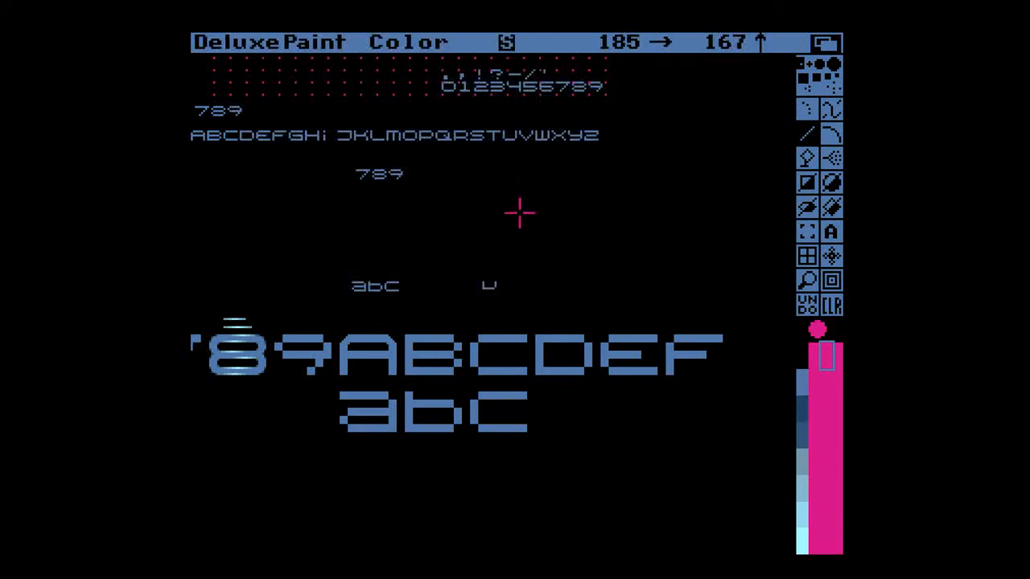
- Capture the digits and punctuation as a brush and lay them out in one row beneath the small alphabet
key(b)
drag(419, 62, 627, 108)
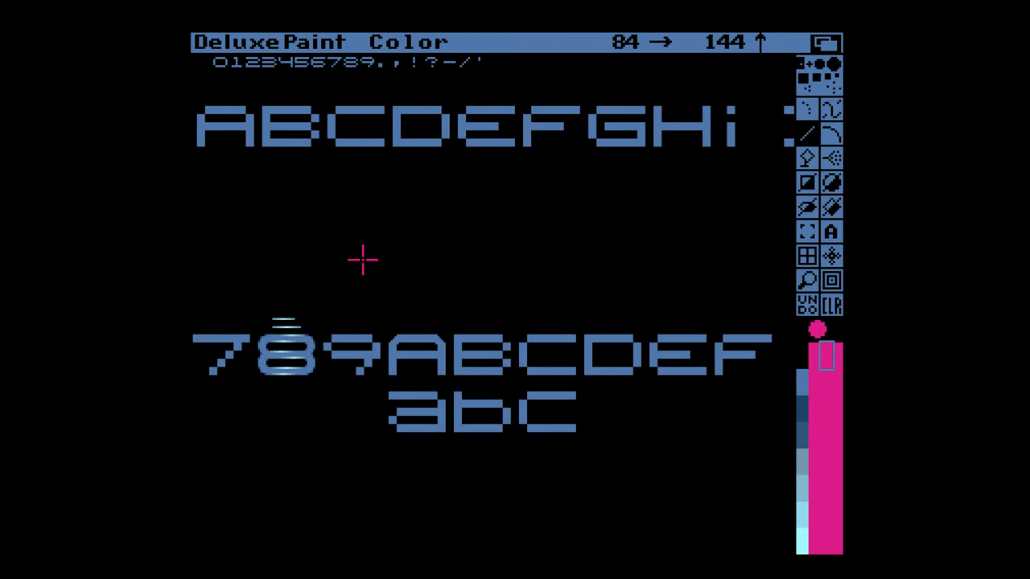
key(Up)
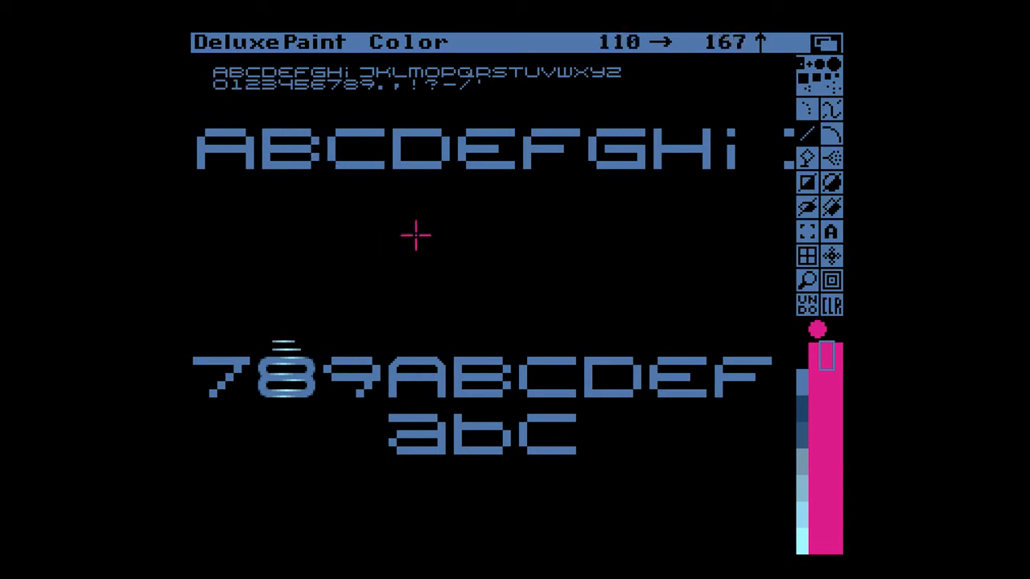
- Try picking up the small letters A to J as a brush and doubling its size twice
key(b)
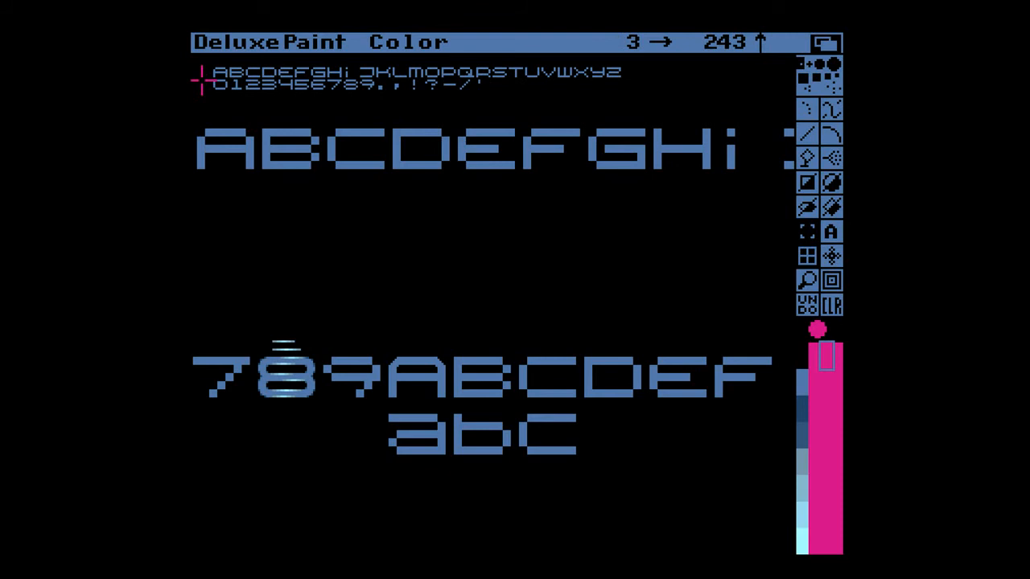
mouse_move(212, 70)
mouse_down()
mouse_move(298, 90)
mouse_move(351, 78)
mouse_up()
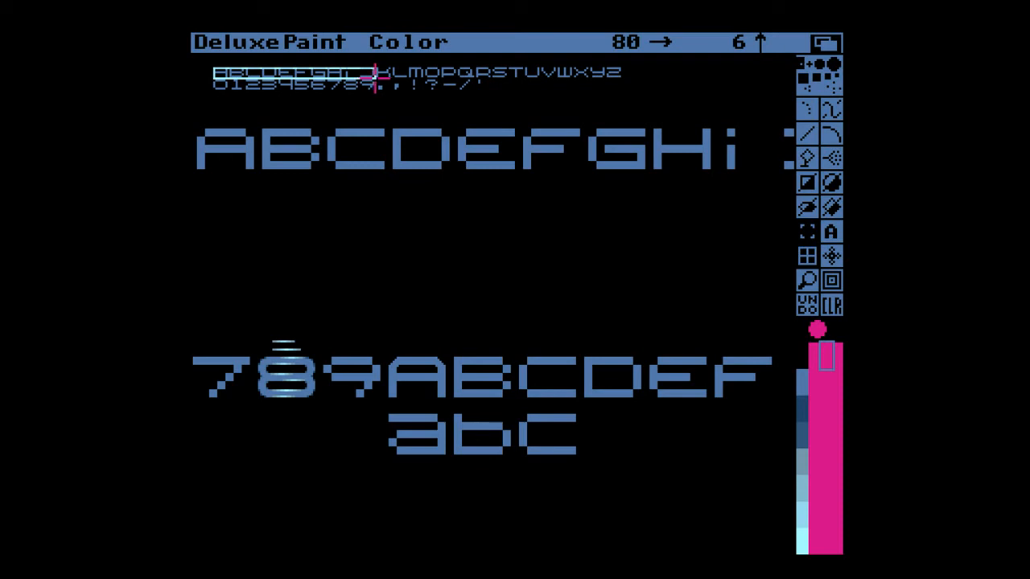
drag(375, 78, 375, 78)
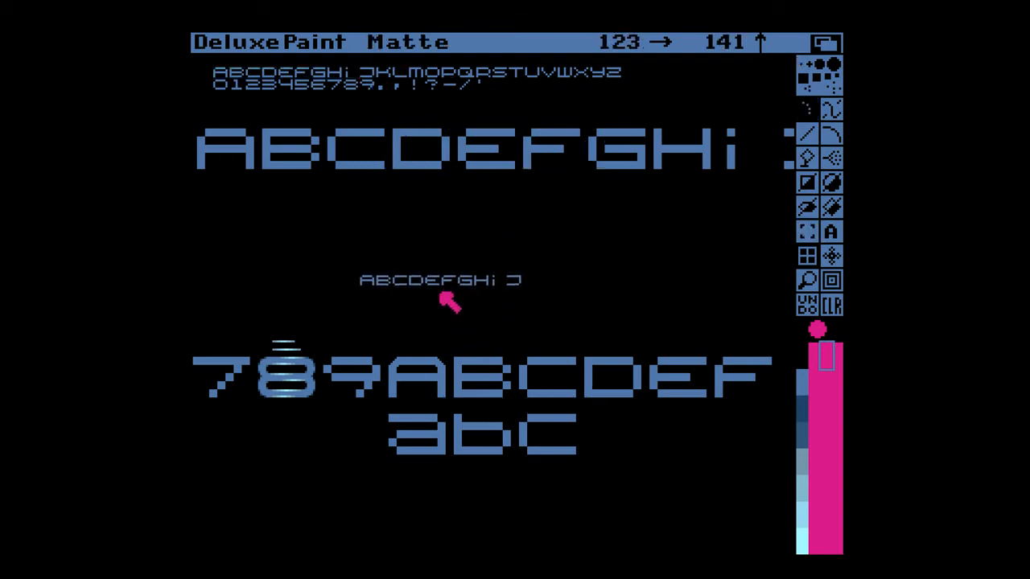
key(shift+h)
key(shift+h)
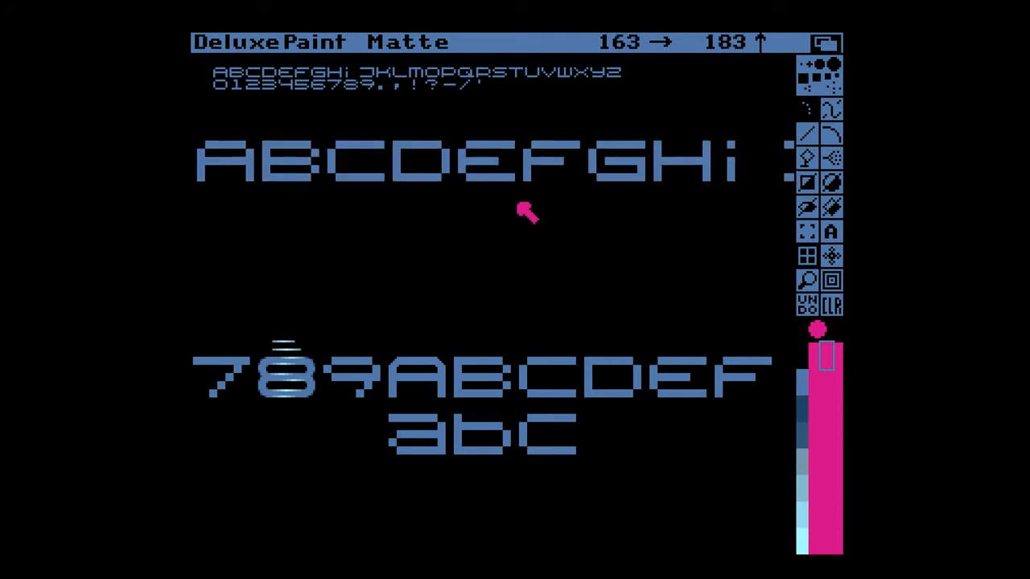
- Pick up the small letters A to i as a brush, double its size twice and stamp it below the character set
key(b)
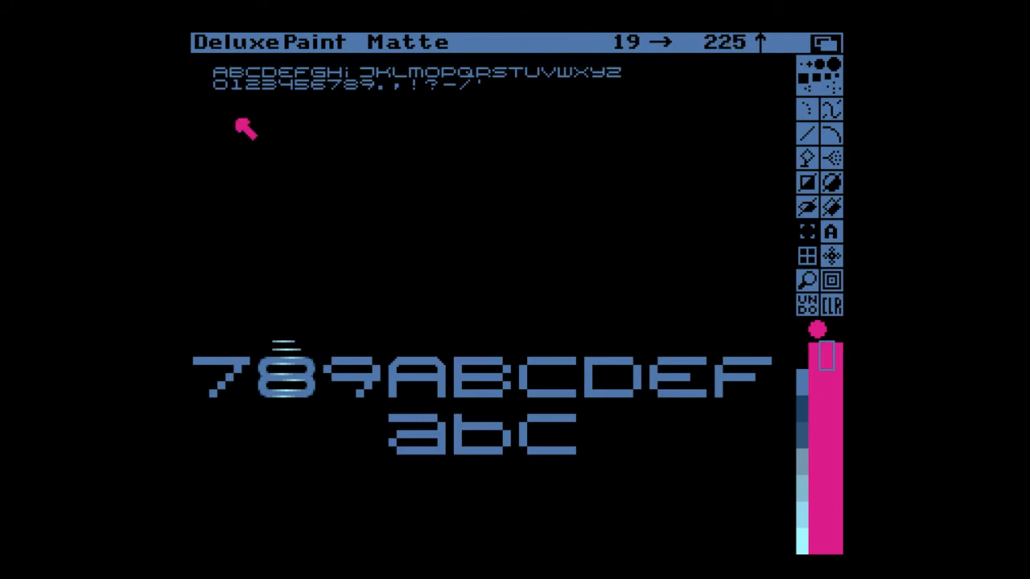
mouse_move(214, 69)
mouse_down()
mouse_move(249, 82)
mouse_move(367, 84)
mouse_up()
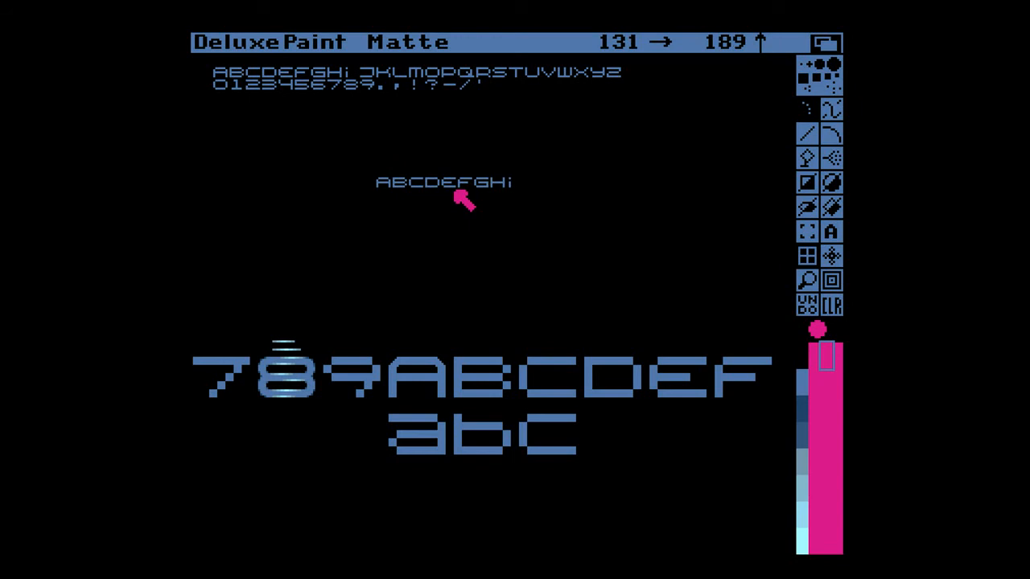
key(shift+h)
key(shift+h)
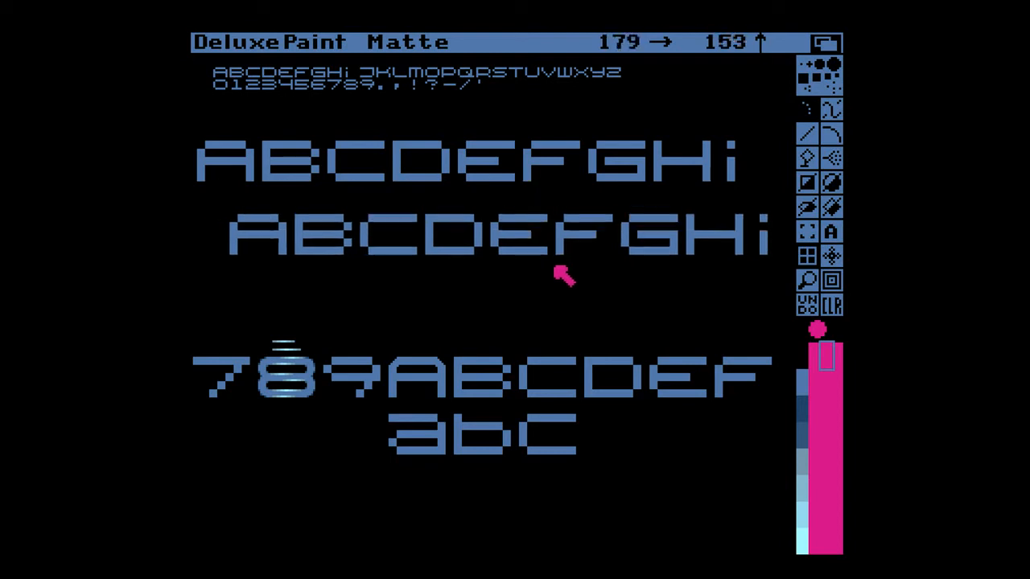
key(period)
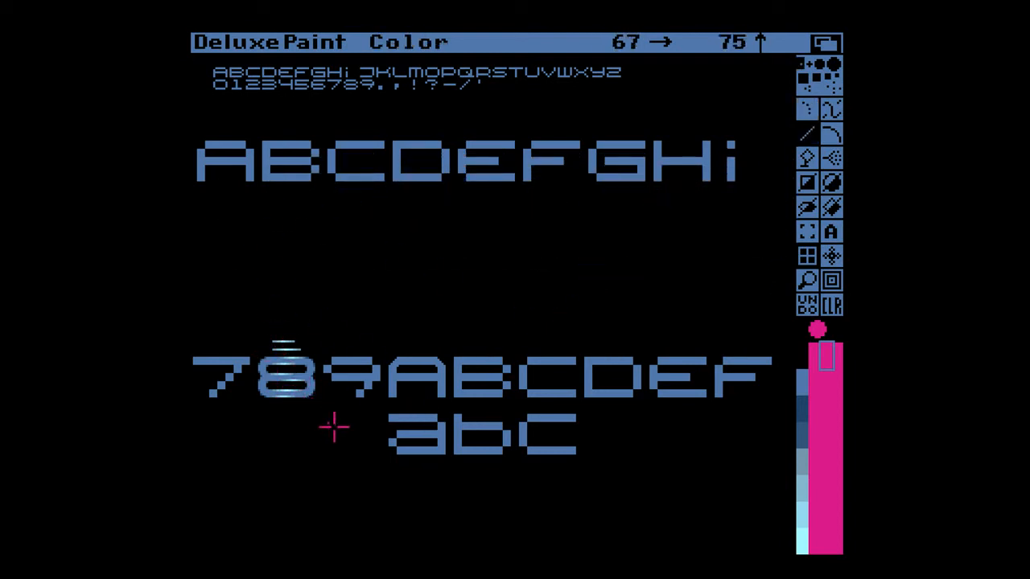
- Magnify and compare the rounded, shaded digit 8 with the plain enlarged letter A
key(m)
key(m)
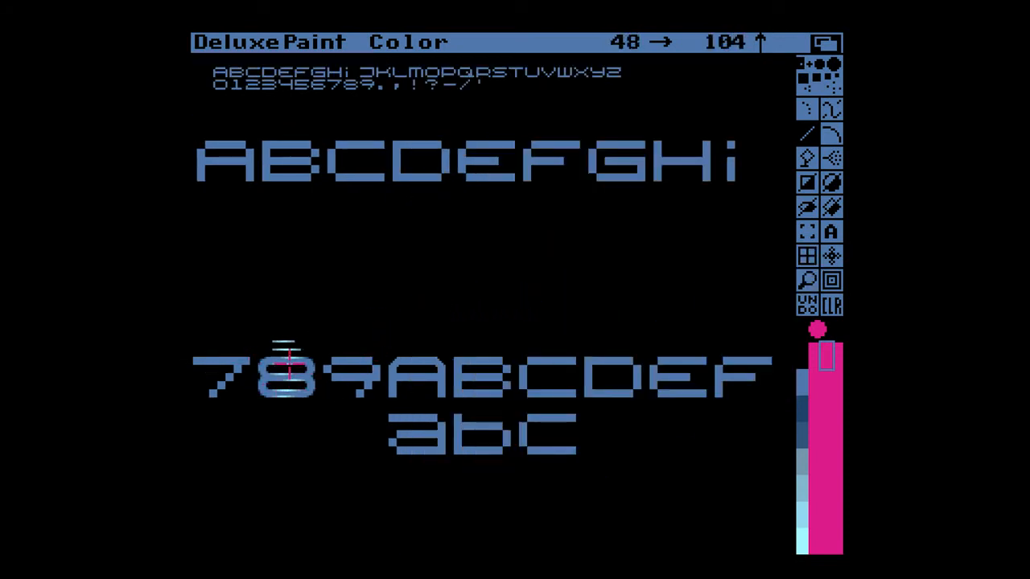
key(m)
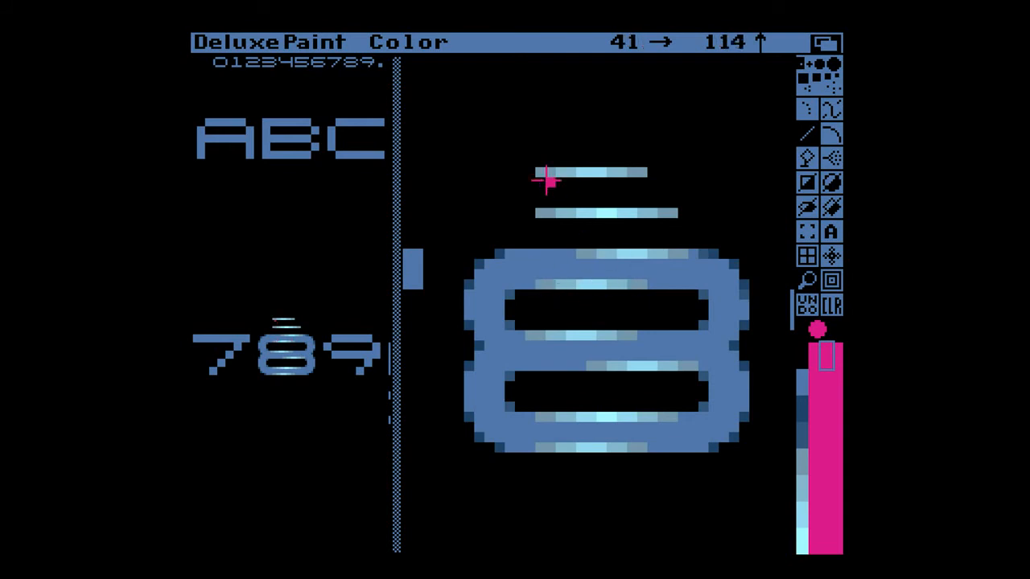
key(m)
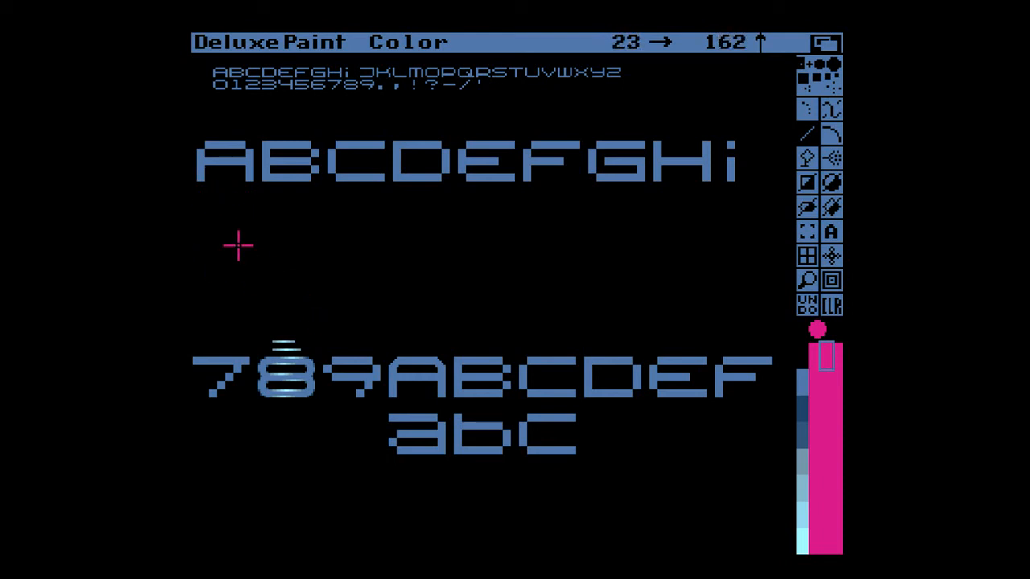
key(m)
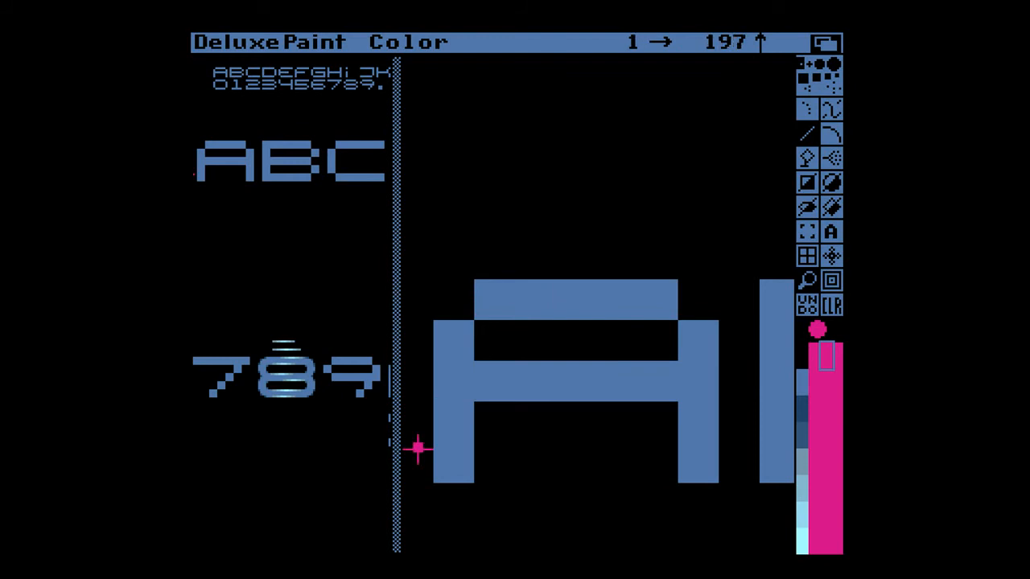
key(m)
key(m)
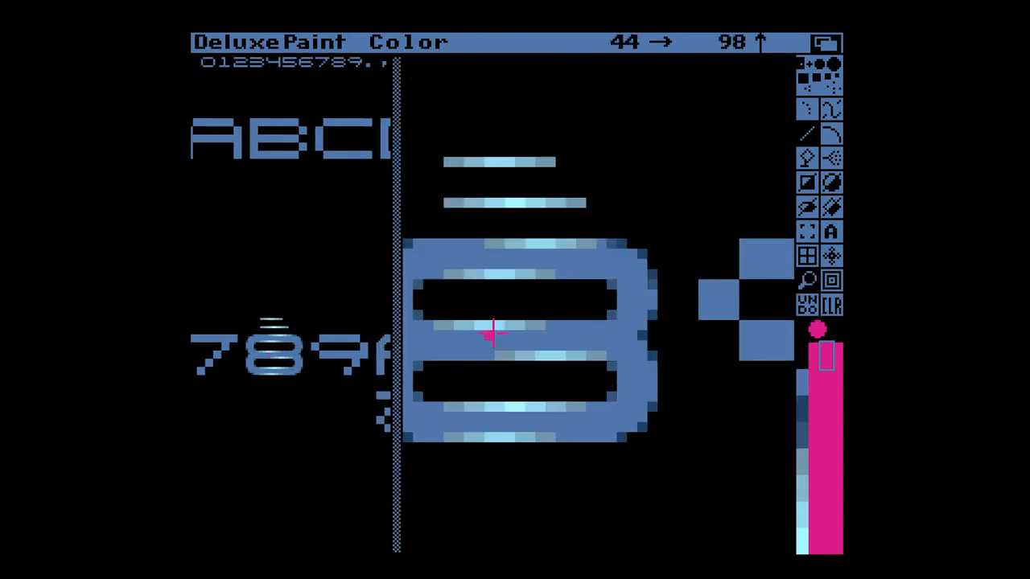
key(m)
key(m)
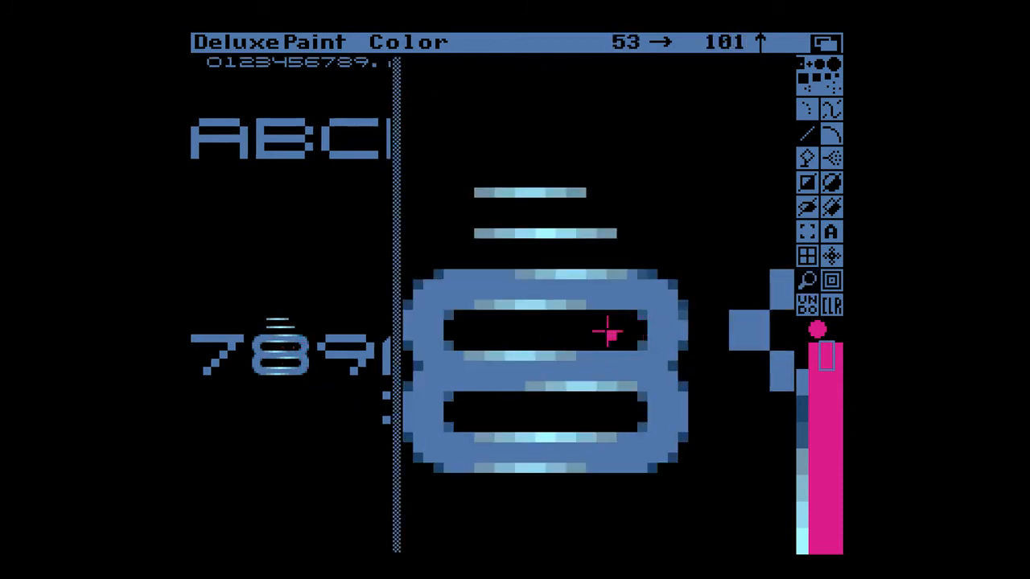
- Change the darkest blue in the colour palette to R 2, G 3, B 6 and apply it
key(p)
drag(580, 134, 375, 156)
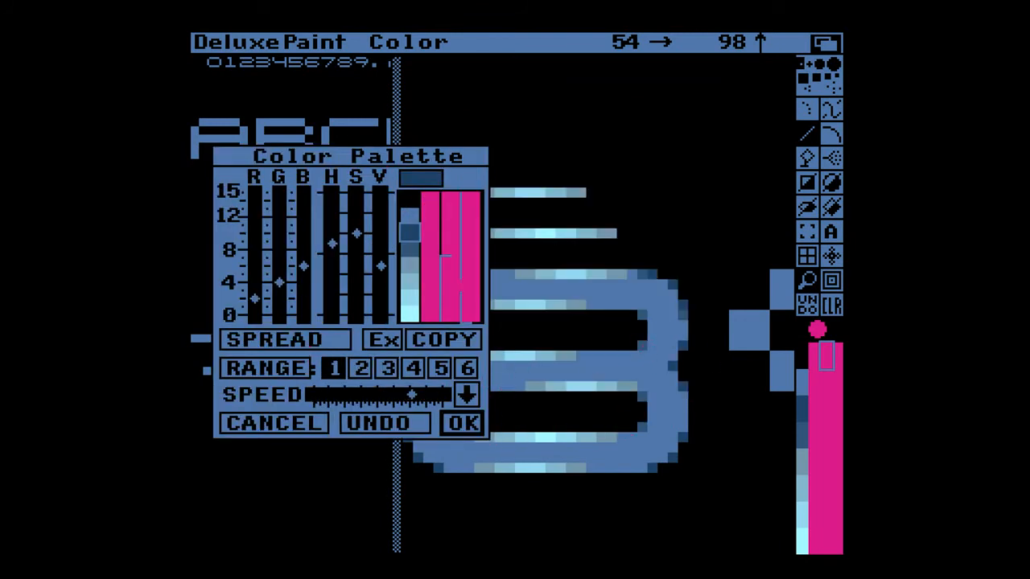
click(410, 250)
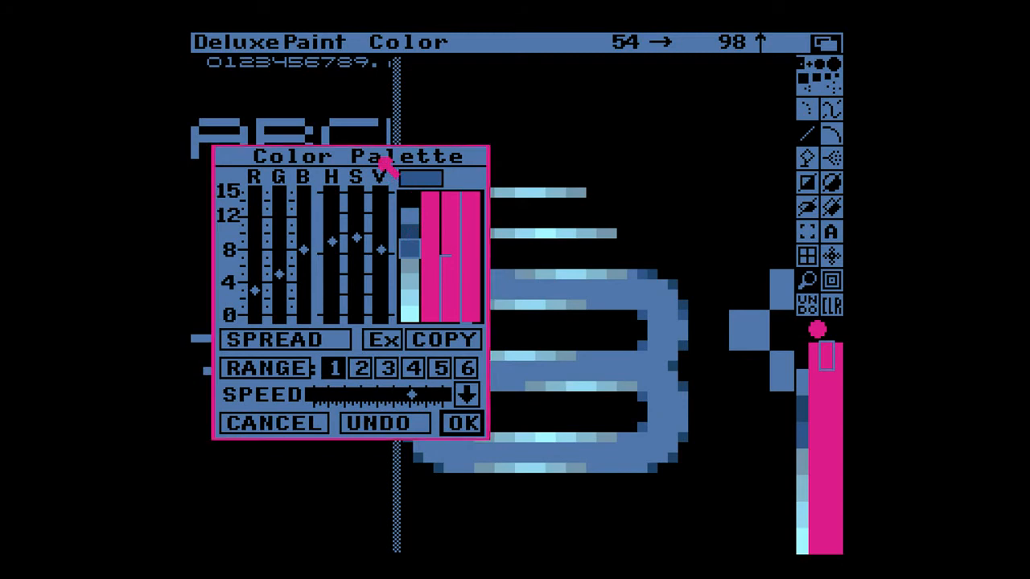
drag(379, 161, 661, 179)
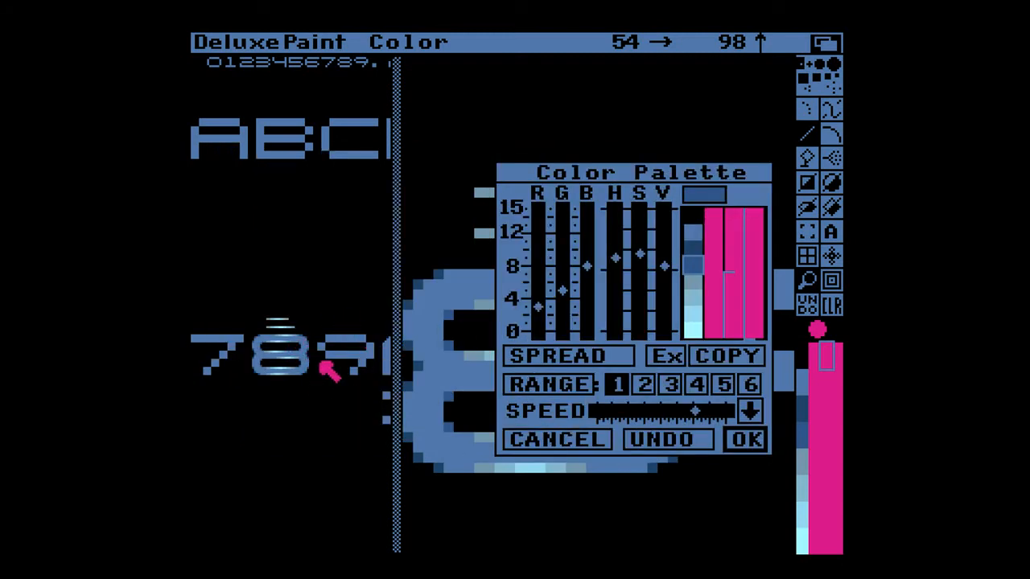
drag(645, 187, 498, 217)
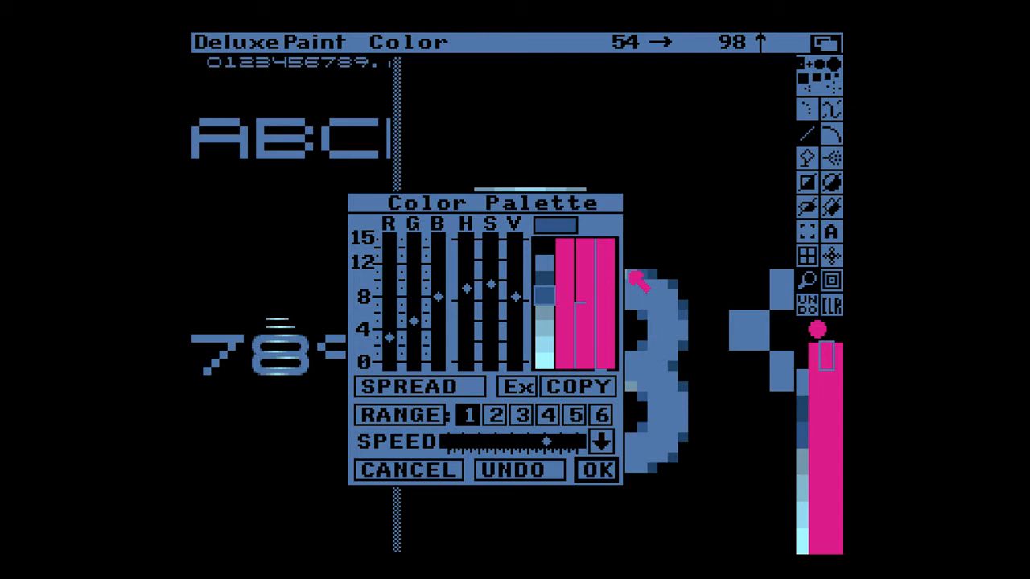
click(544, 280)
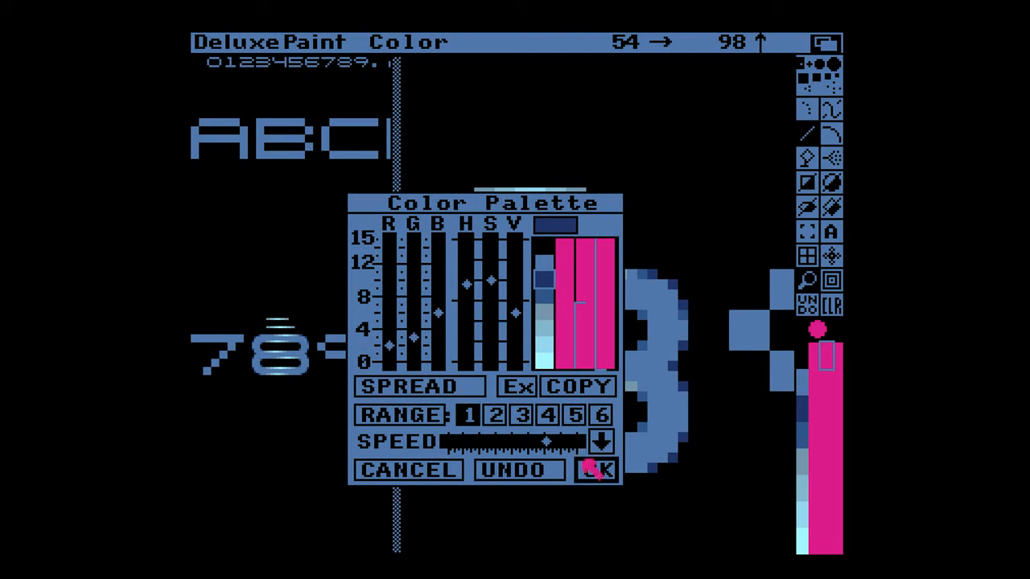
click(590, 468)
- Shade the digit 8's upper-right outer curve with edge pixels in the darkest and second-darkest blues
click(680, 286)
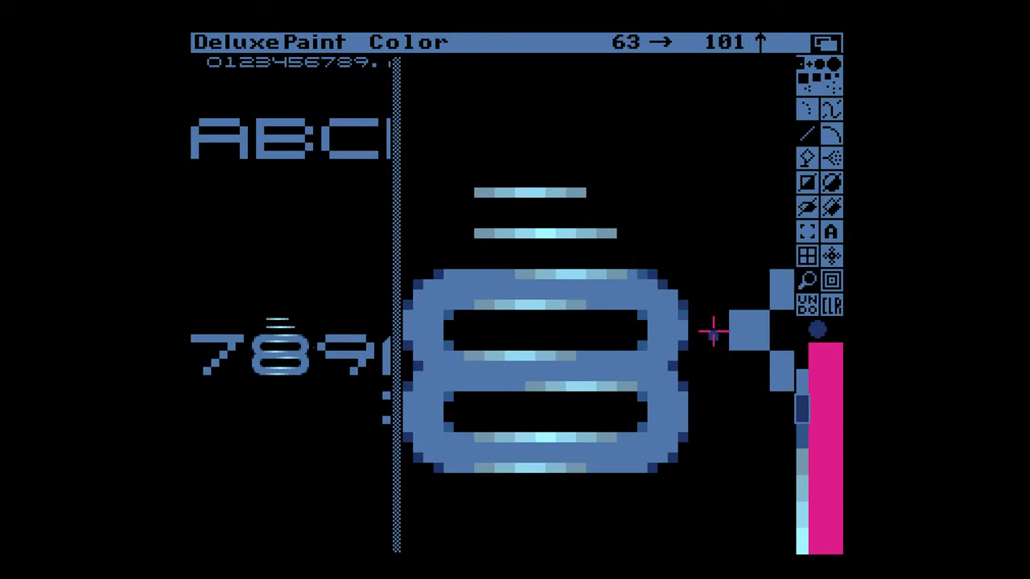
key(comma)
click(682, 310)
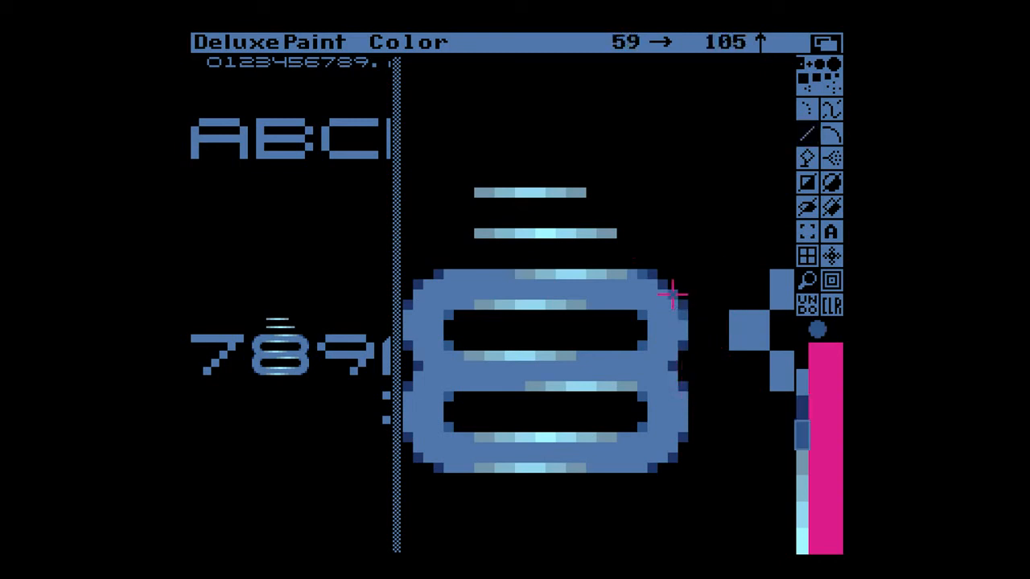
key(comma)
click(684, 299)
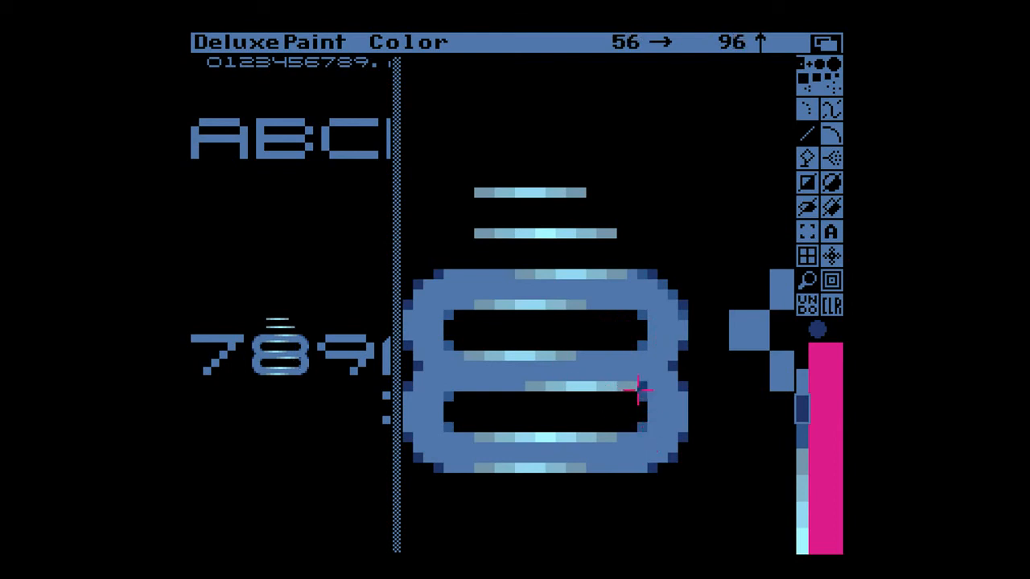
- Change the second-darkest blue in the colour palette to a more saturated blue, apply it and check the digit 8
key(p)
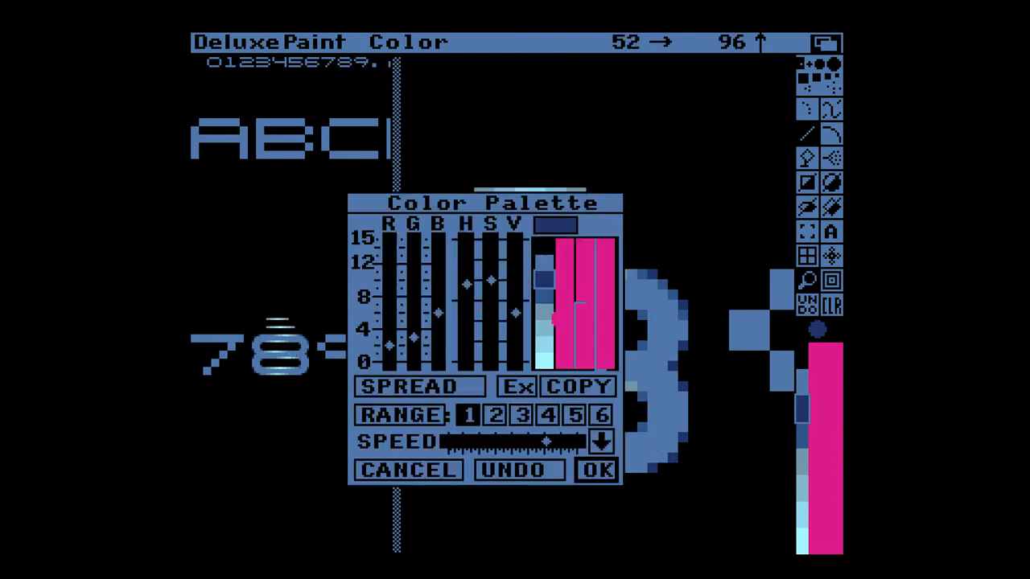
click(544, 296)
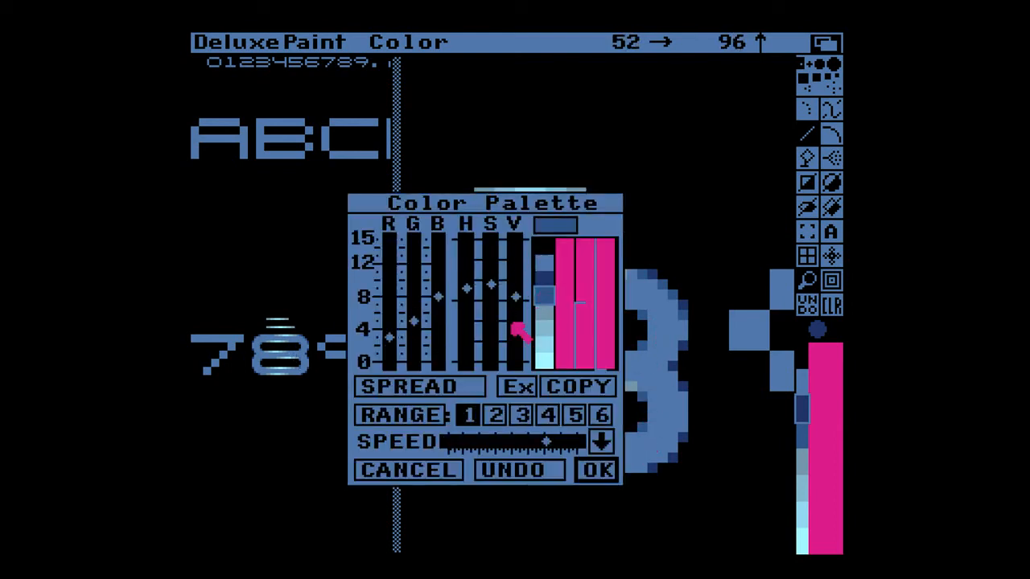
click(586, 468)
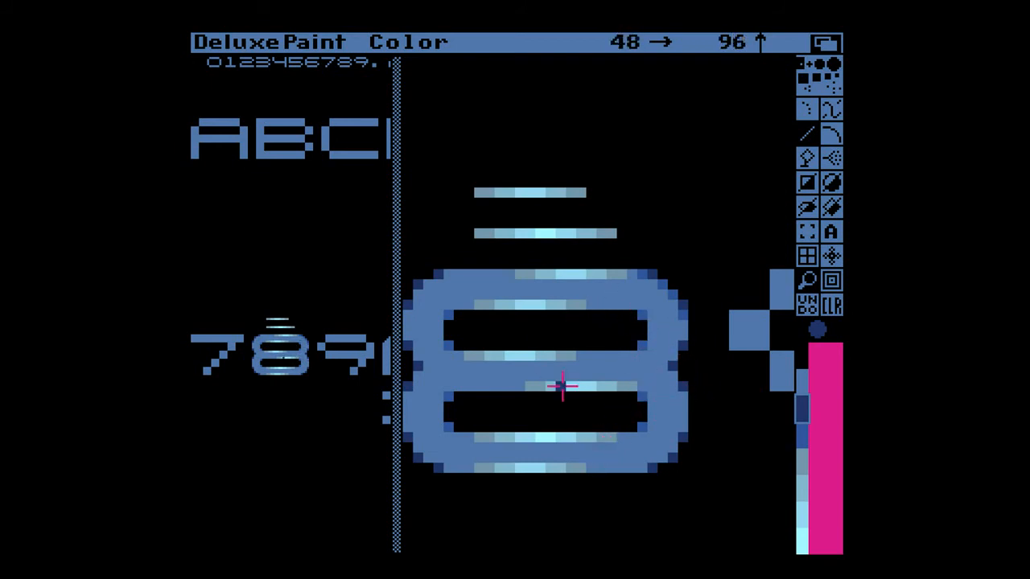
key(m)
key(m)
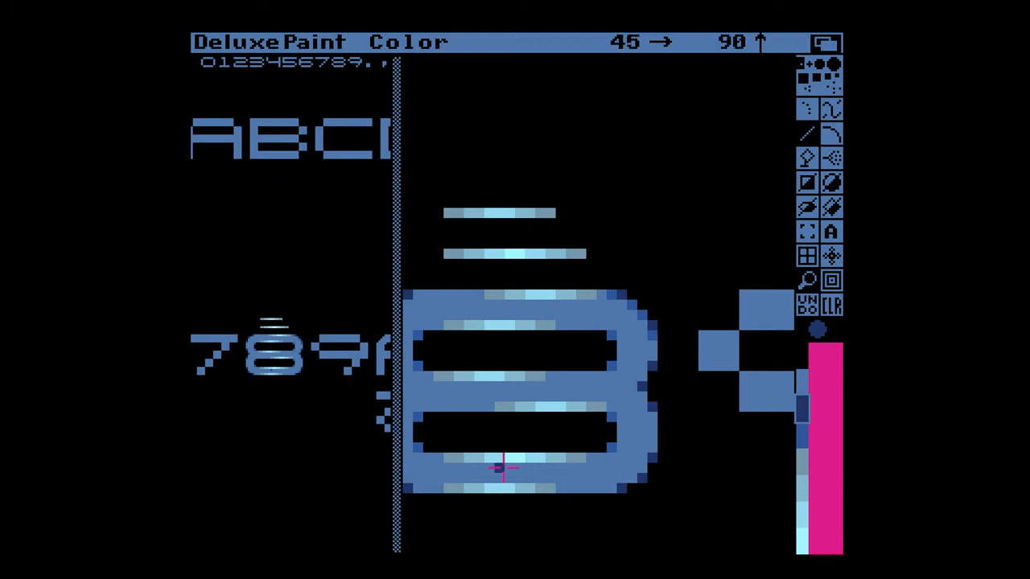
key(m)
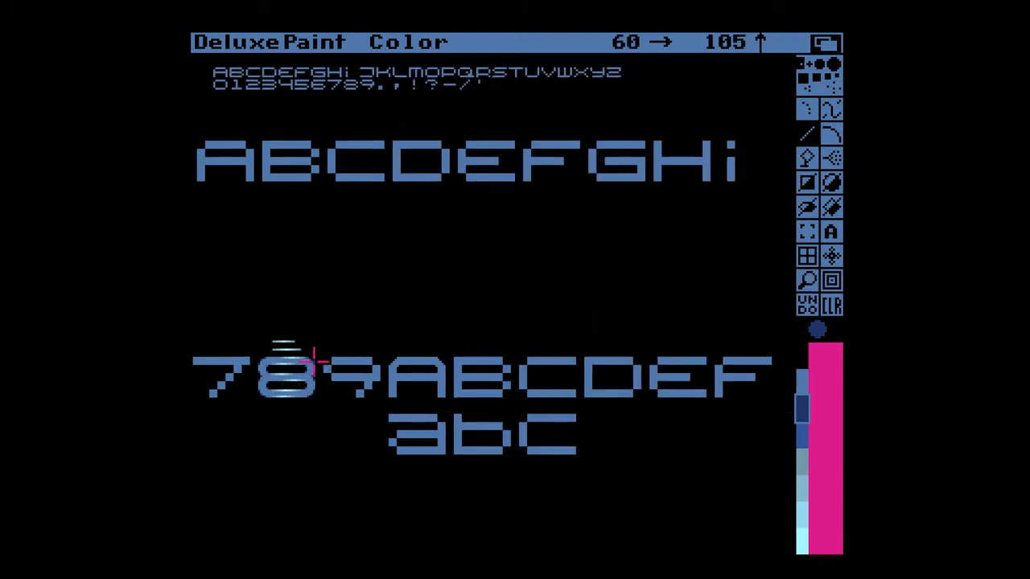
key(m)
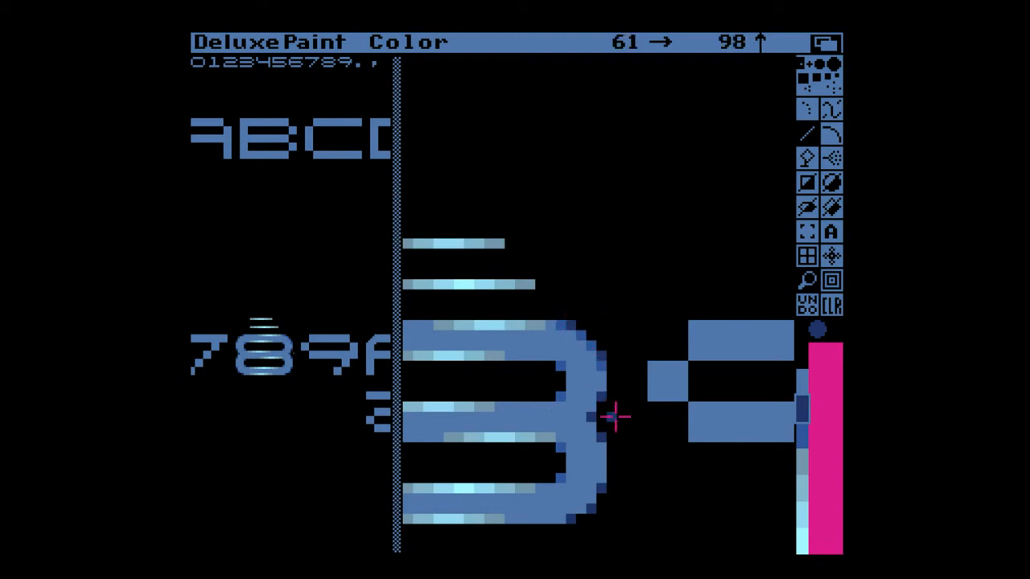
- Try filling the upper-left outer corner of the enlarged A with pixels in the letter's own blue
key(m)
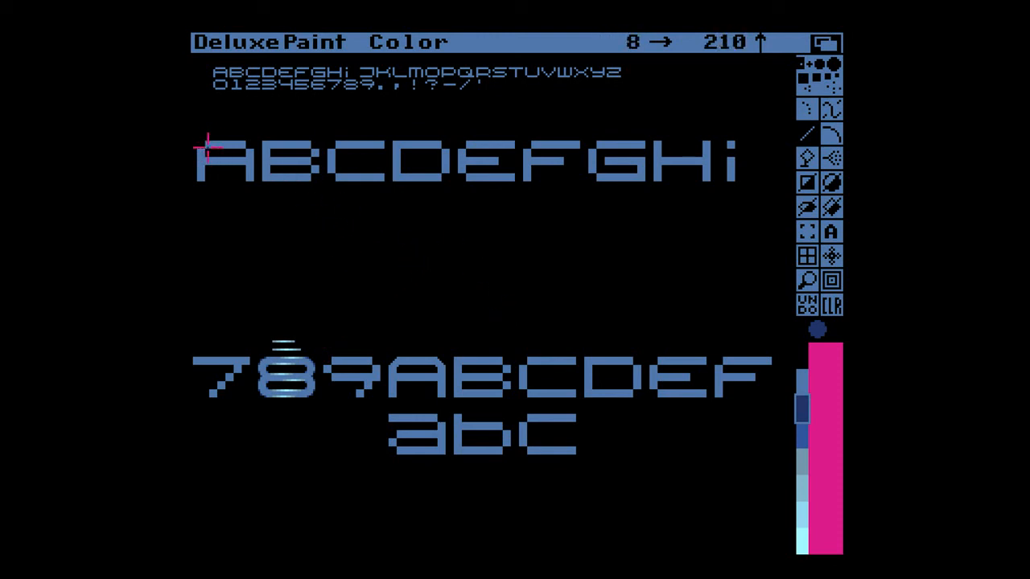
key(m)
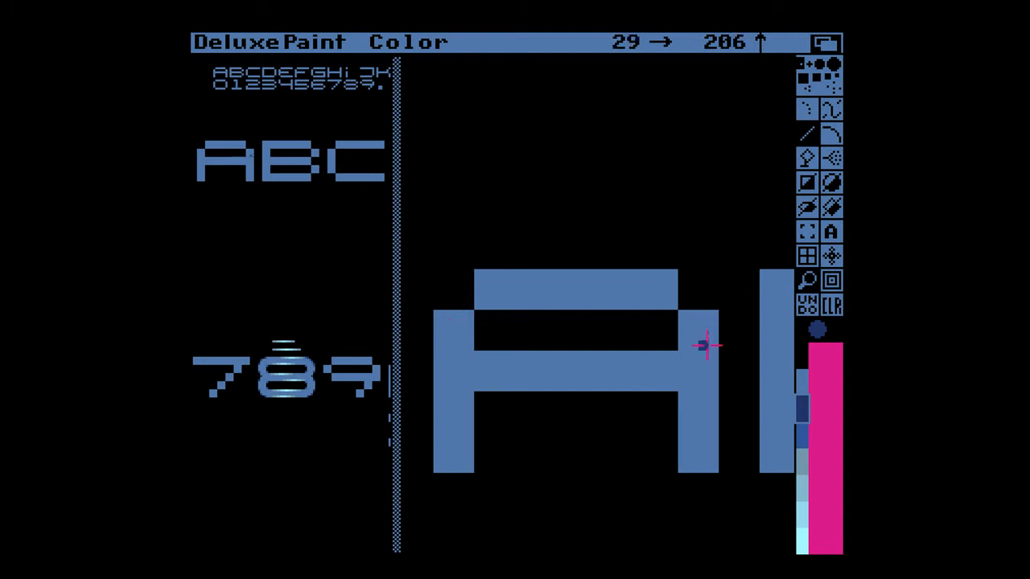
click(805, 391)
mouse_move(448, 295)
mouse_down()
mouse_move(483, 308)
mouse_move(459, 296)
mouse_up()
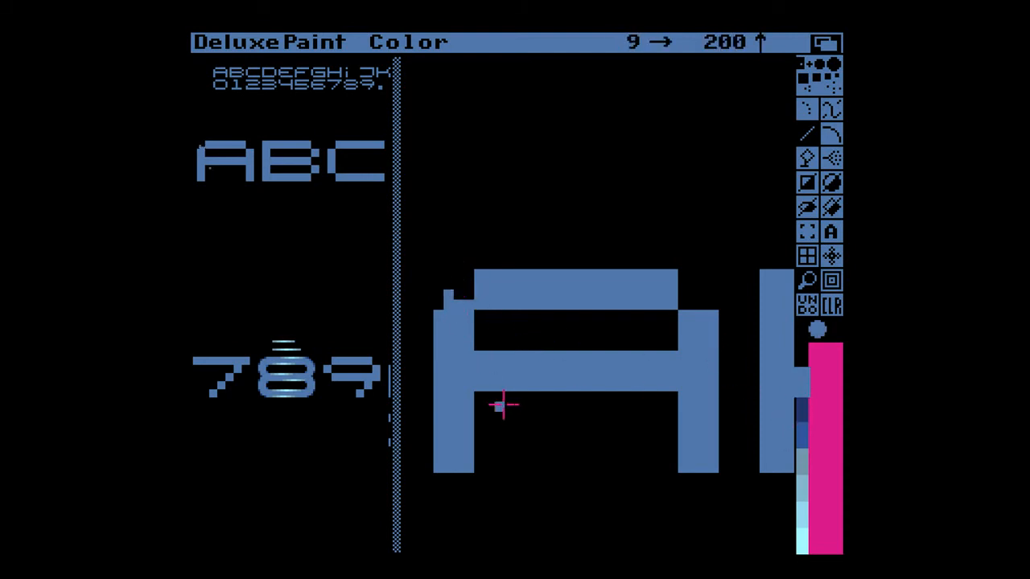
- Pick up the digit 8's shaded upper-right corner as a brush and round both top corners of the enlarged A with it
key(m)
key(m)
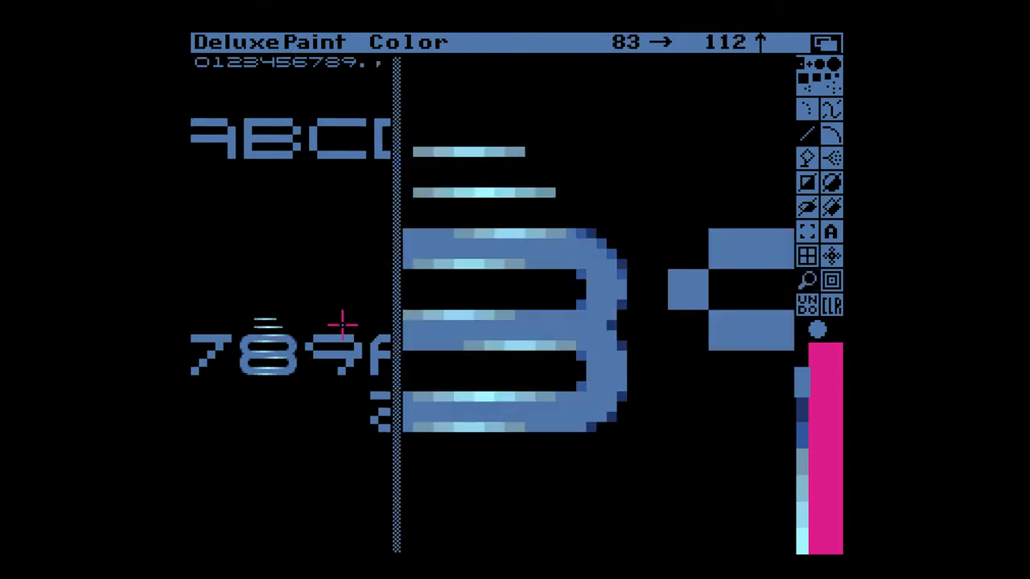
key(b)
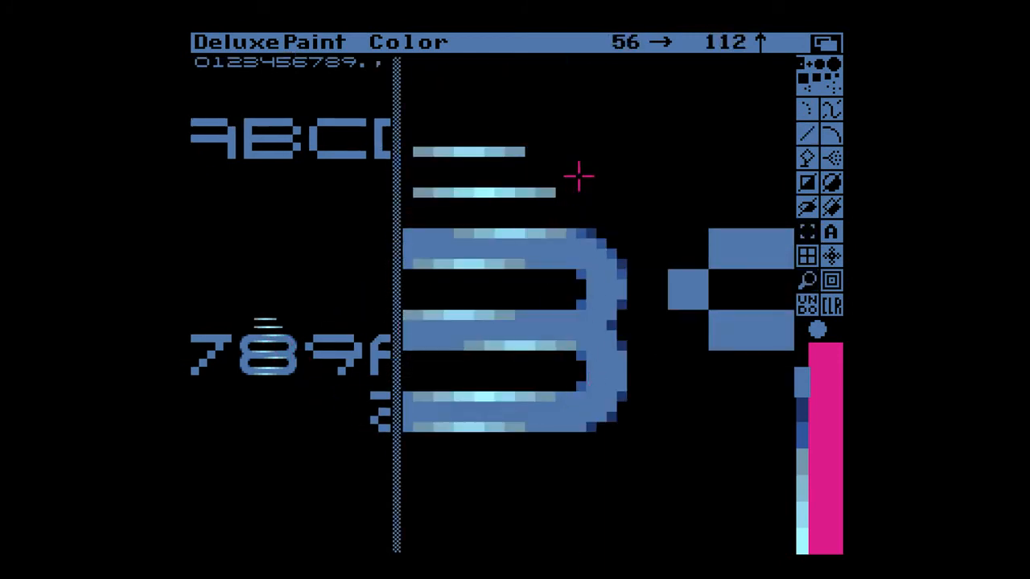
drag(570, 203, 648, 289)
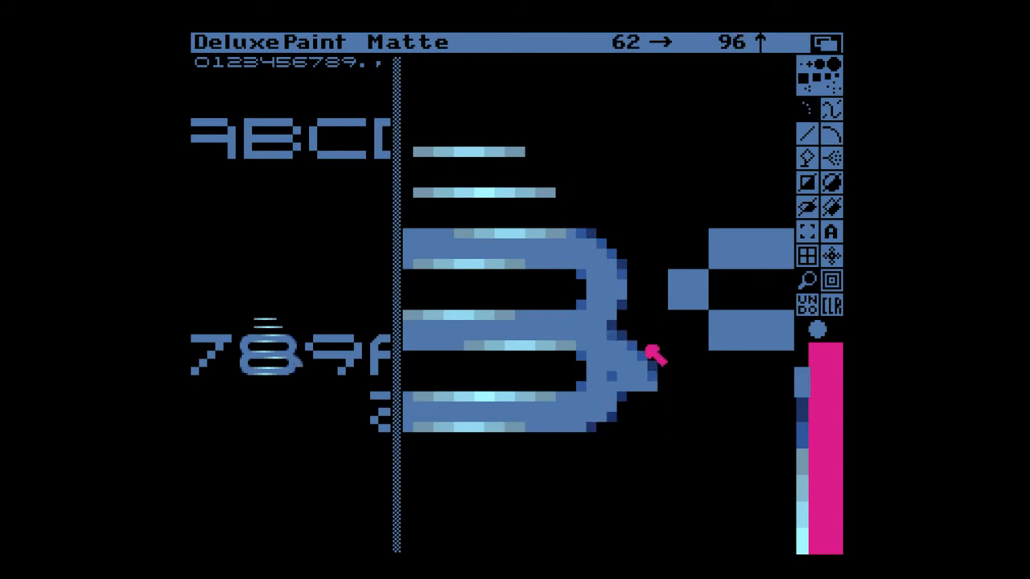
key(m)
key(m)
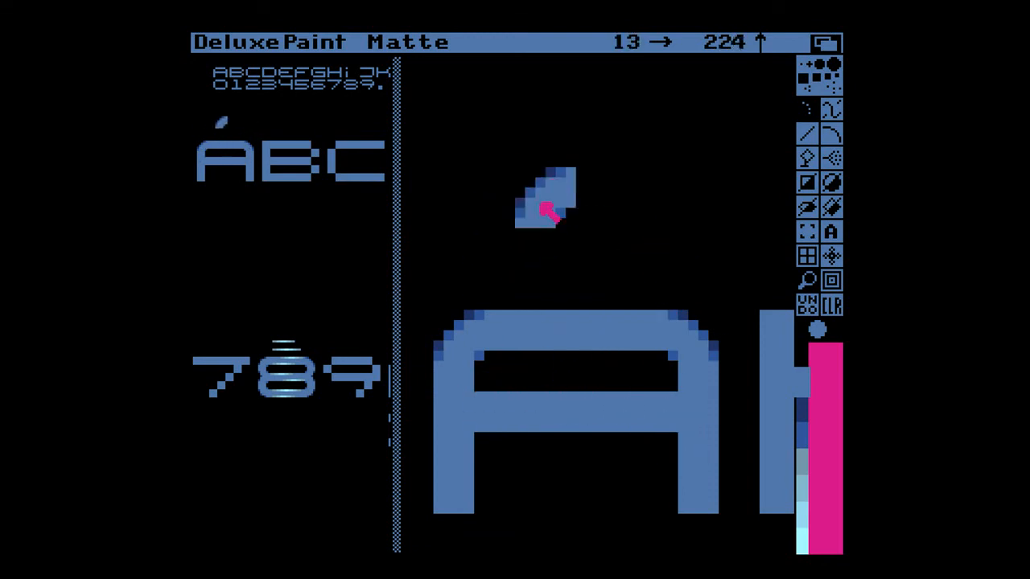
- Stamp a spare copy of the rounded upper-left corner piece above the enlarged B
key(m)
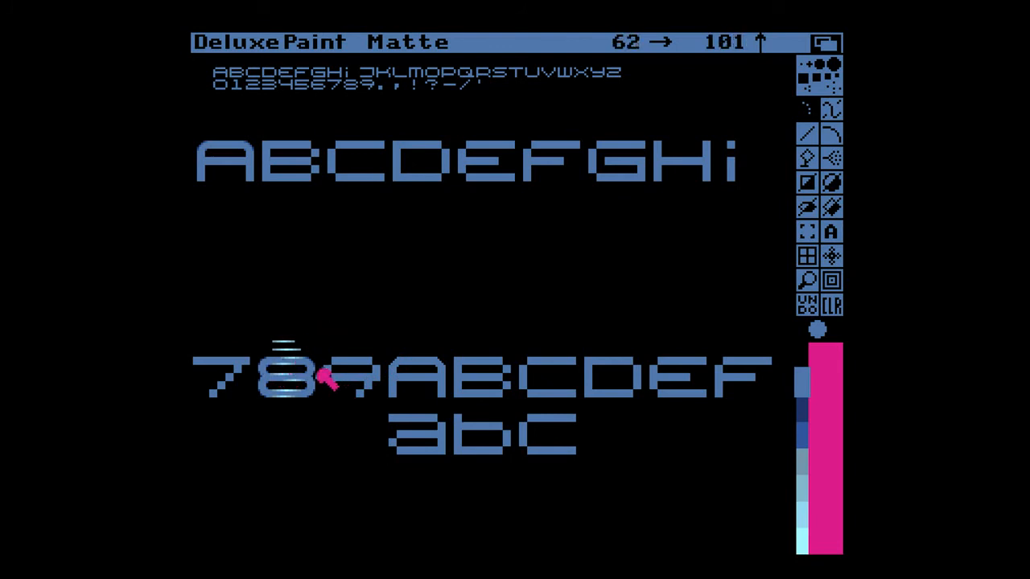
key(m)
key(m)
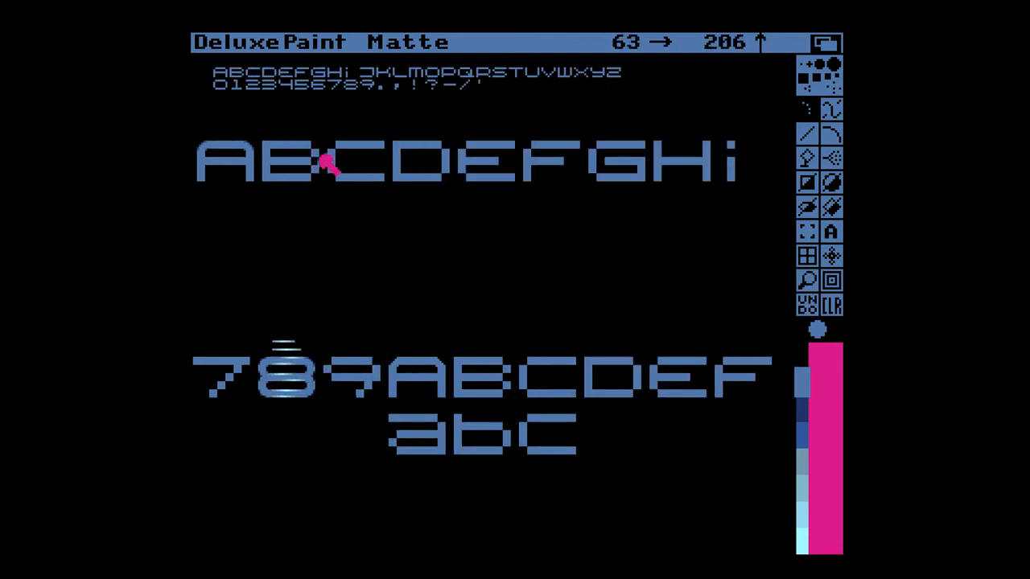
key(m)
key(m)
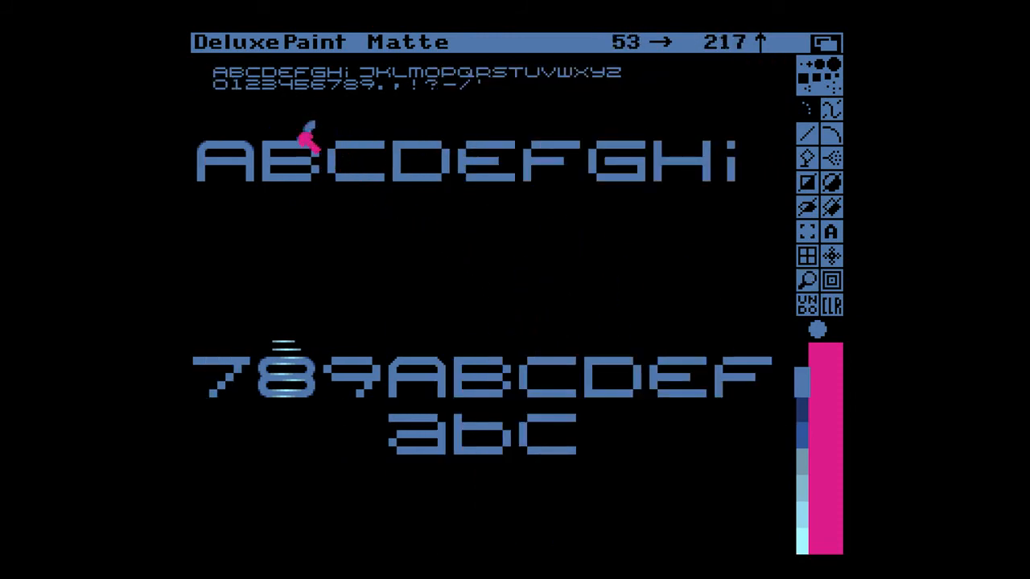
key(m)
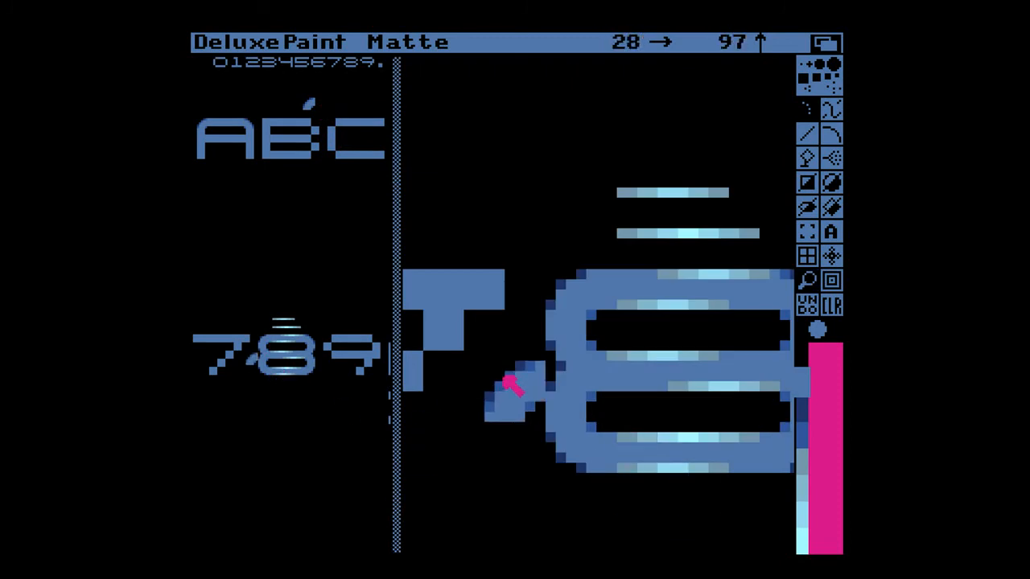
- Try picking up the digit 8's rounded upper-left corner as a brush
key(s)
drag(541, 253, 602, 325)
key(m)
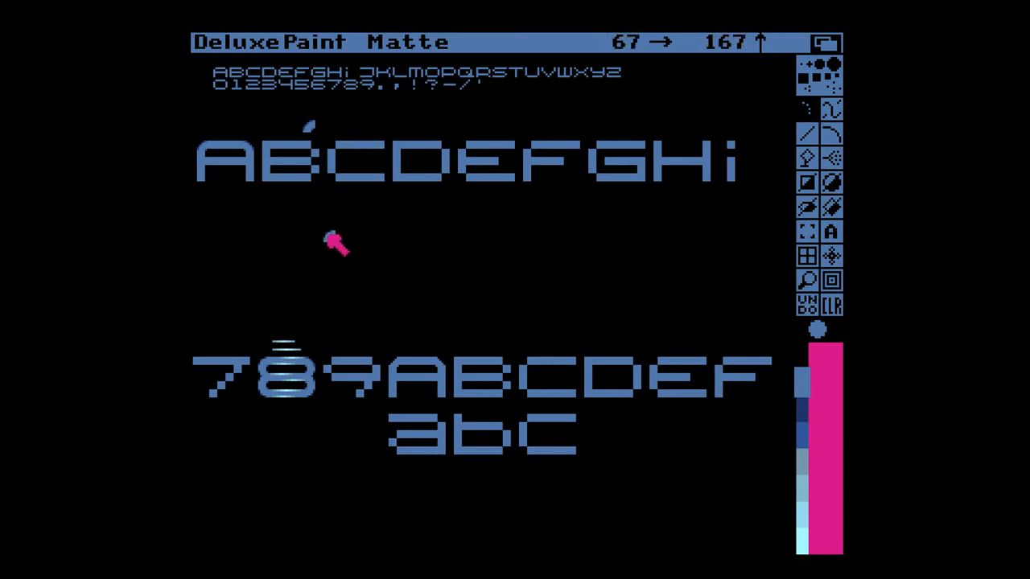
key(m)
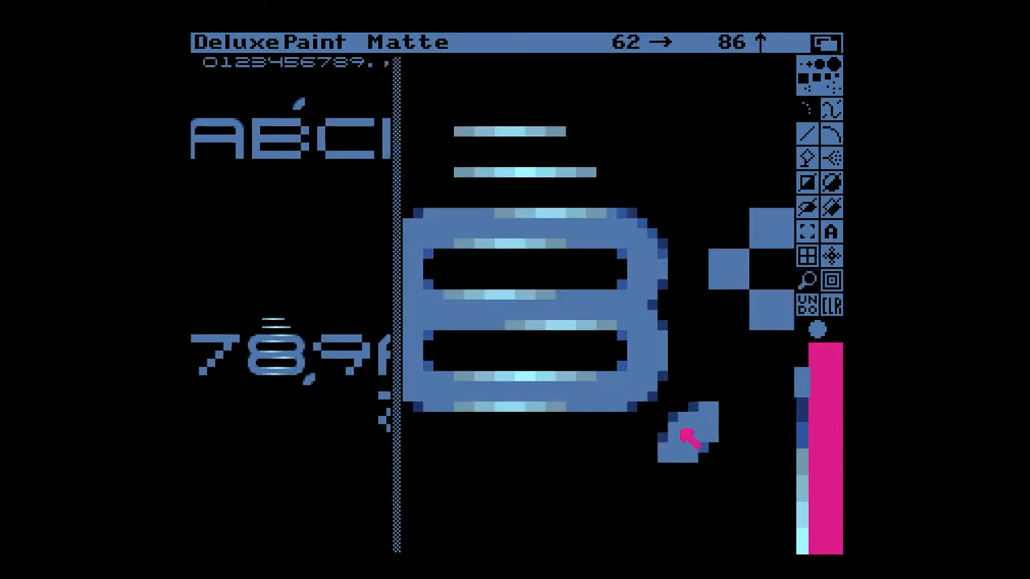
- Try picking up the digit 8's lower-right corner as a brush and fitting it against the enlarged C
key(s)
mouse_move(614, 362)
mouse_down()
mouse_move(633, 367)
mouse_move(697, 437)
mouse_up()
key(m)
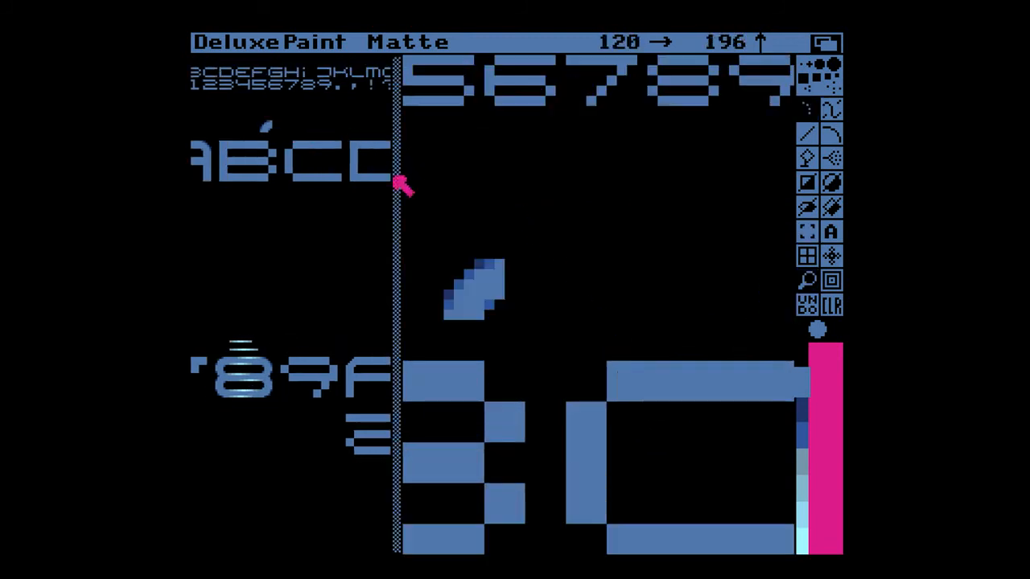
key(m)
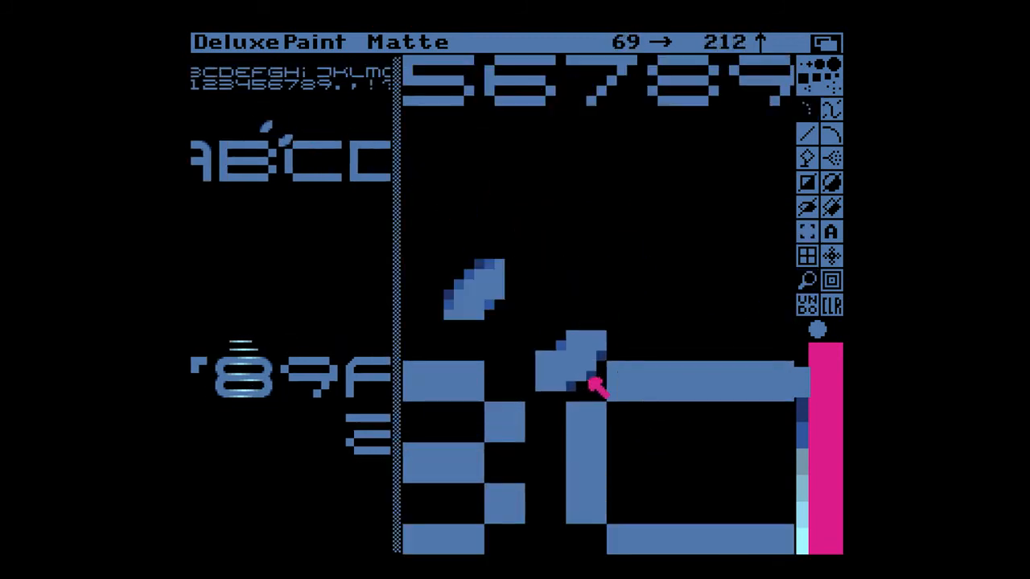
key(m)
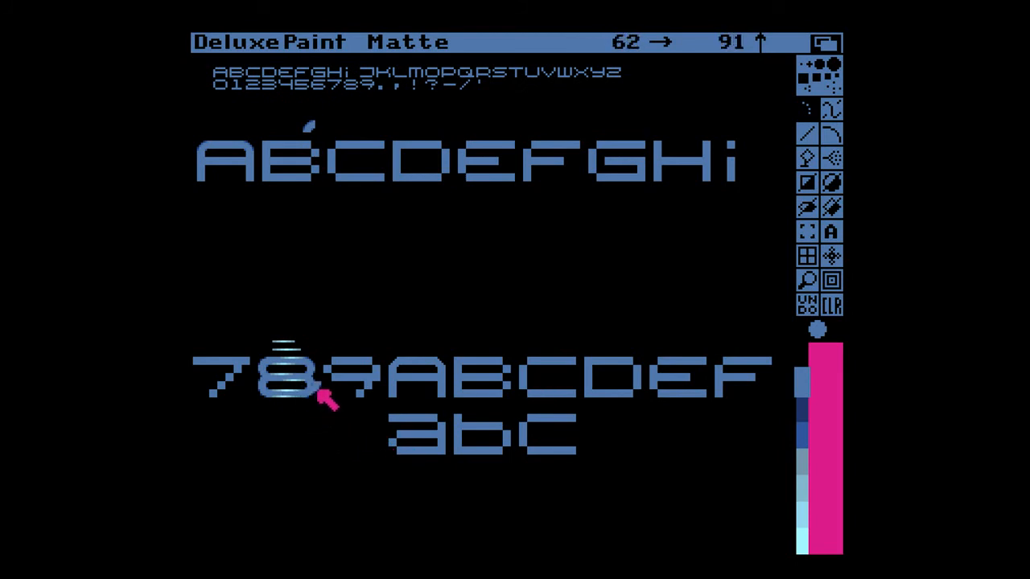
key(m)
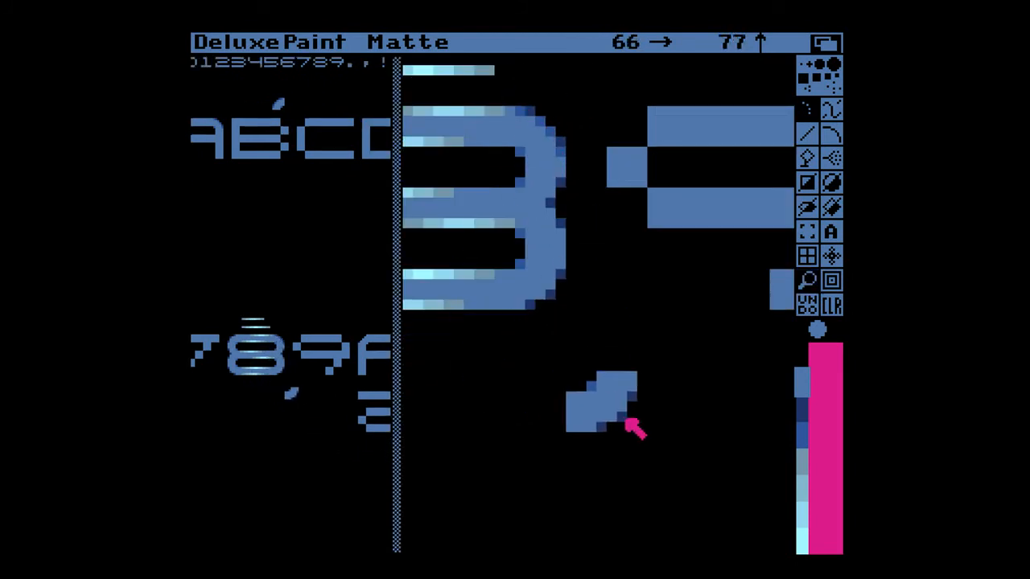
key(m)
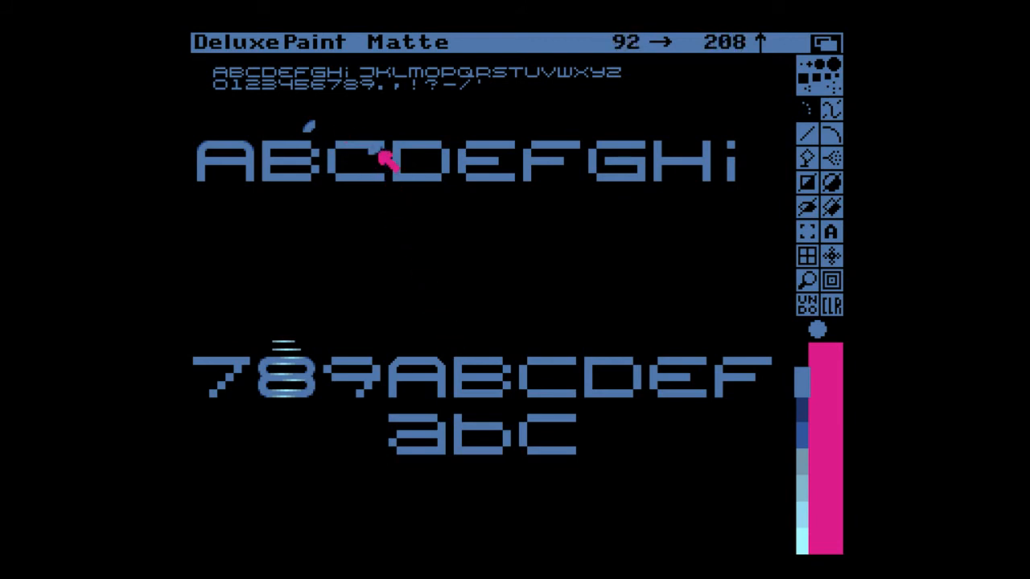
- Pick up the spare corner piece above the enlarged B, flip it horizontally and stamp it on the B's upper-right corner
key(numbersign)
click(311, 127)
key(numbersign)
key(numbersign)
key(numbersign)
key(numbersign)
key(numbersign)
key(numbersign)
key(m)
key(numbersign)
mouse_move(568, 259)
mouse_down()
mouse_move(634, 282)
mouse_move(667, 335)
mouse_up()
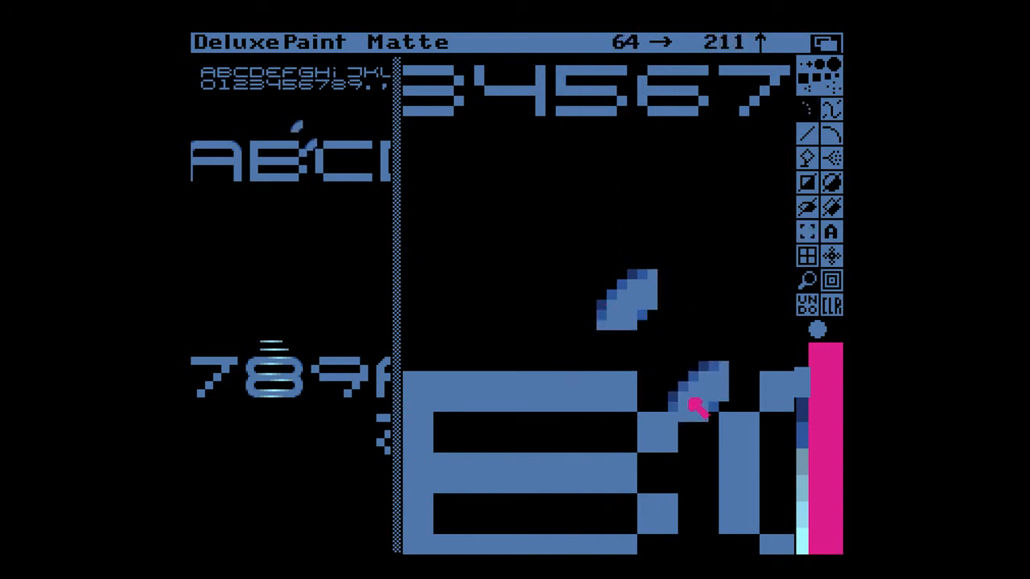
click(660, 410)
- Flip the corner brush vertically and stamp it on the enlarged B's lower-right corner, and compare with the digit 8
key(Down)
key(Down)
key(Down)
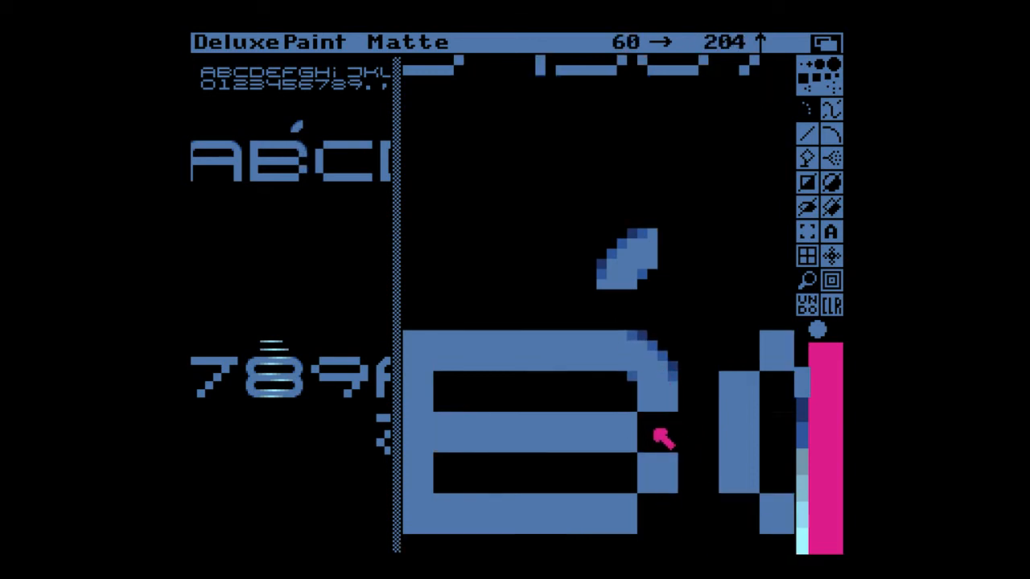
click(668, 438)
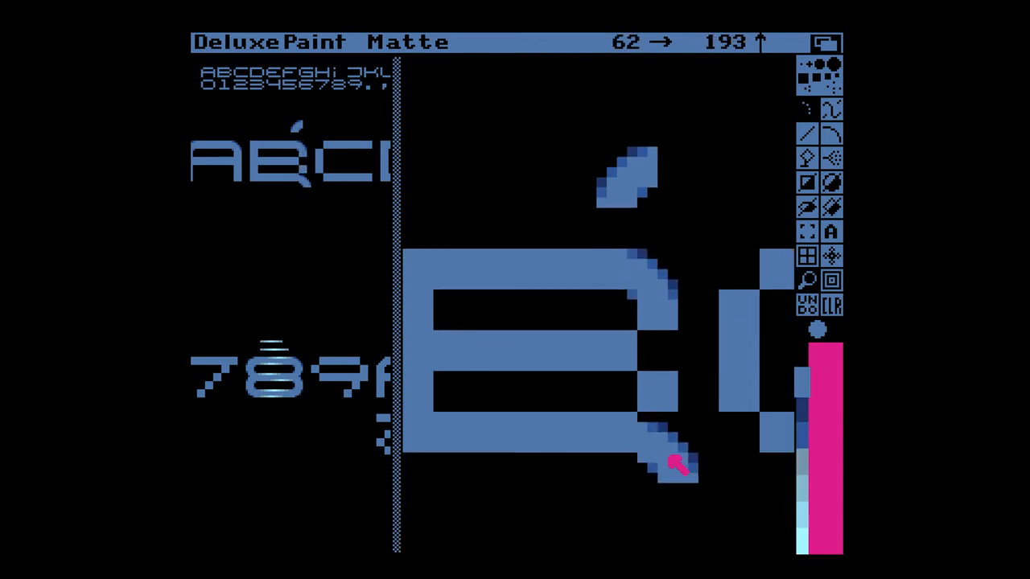
key(x)
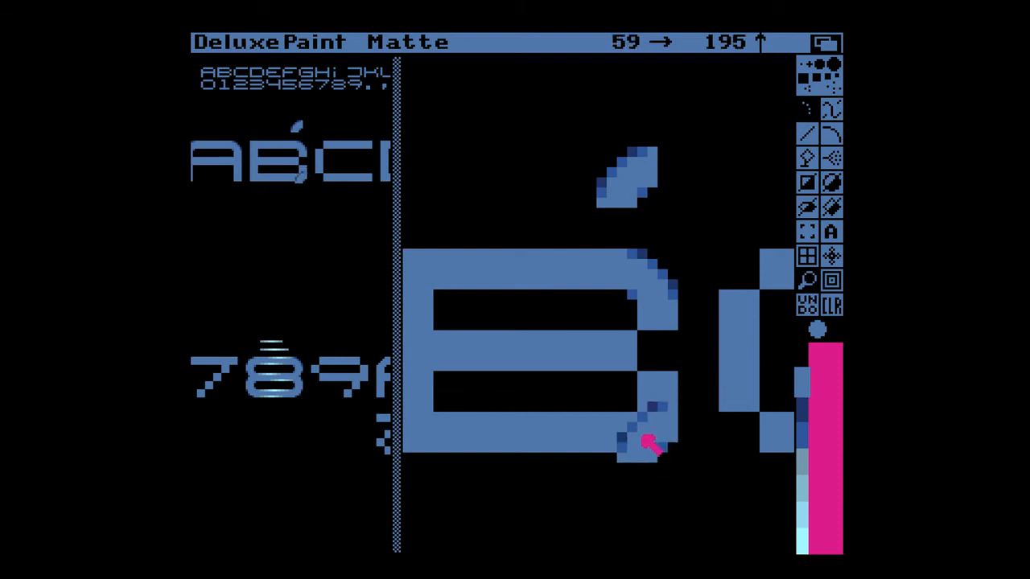
key(x)
key(y)
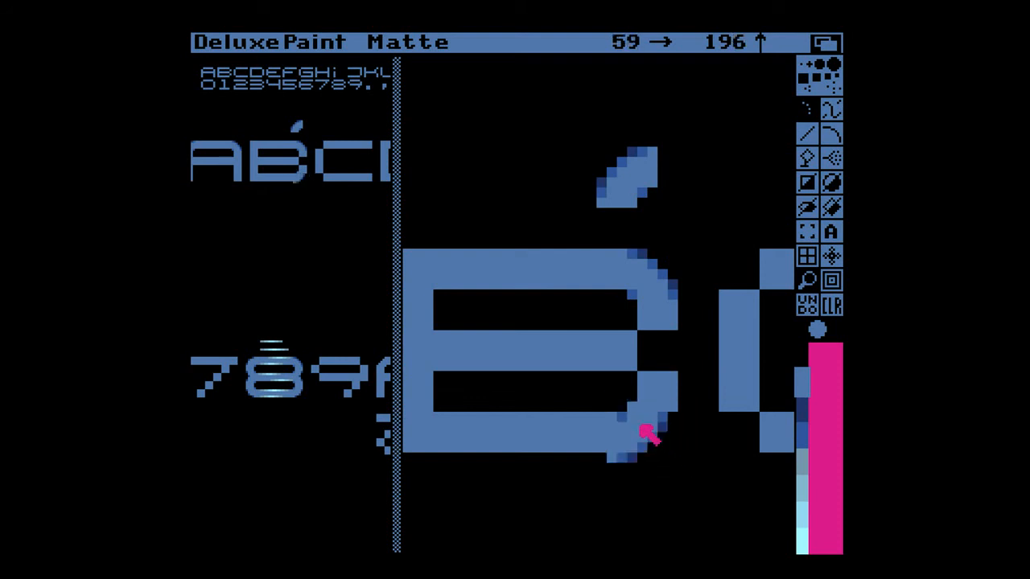
click(652, 415)
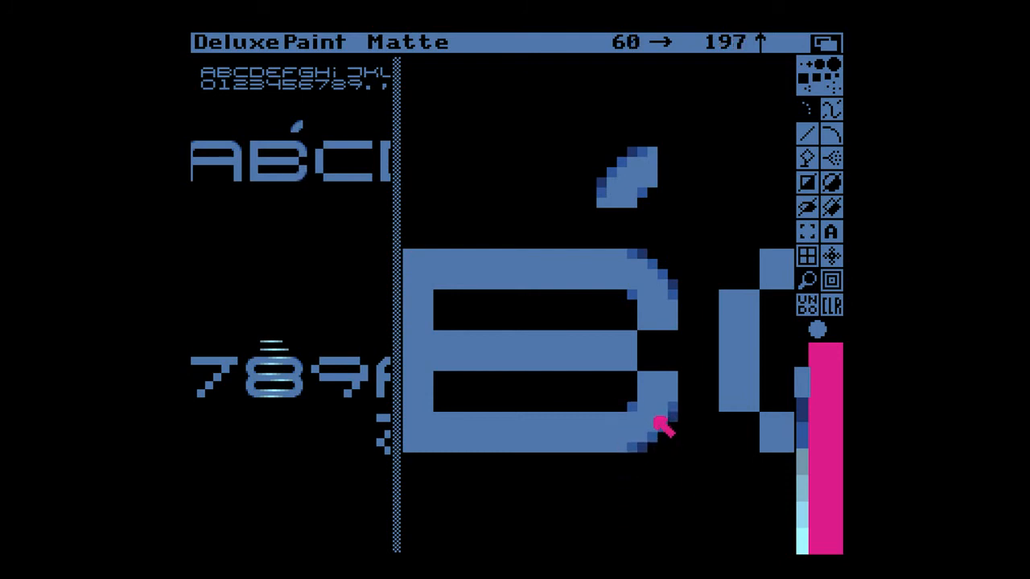
key(m)
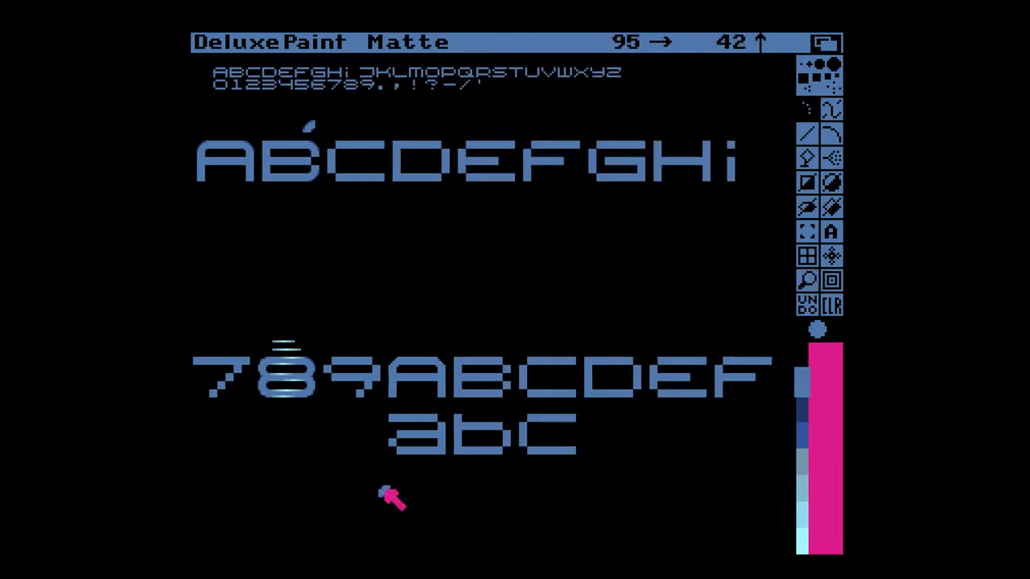
key(m)
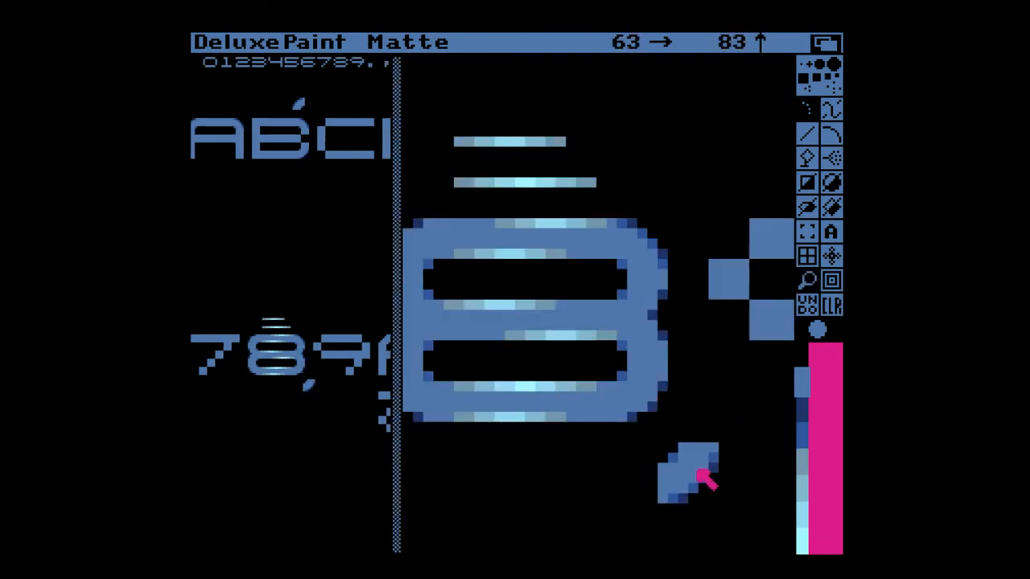
- Touch up the digit 8's right edge around its waist notch with medium-blue shading pixels
key(b)
mouse_move(589, 273)
mouse_down()
mouse_move(592, 291)
mouse_move(687, 373)
mouse_up()
key(b)
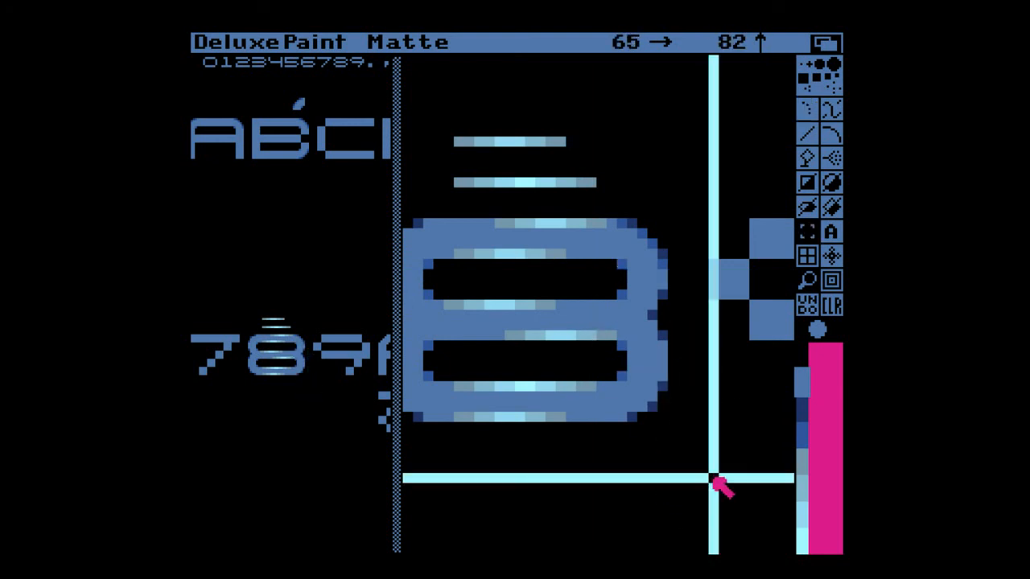
key(v)
key(period)
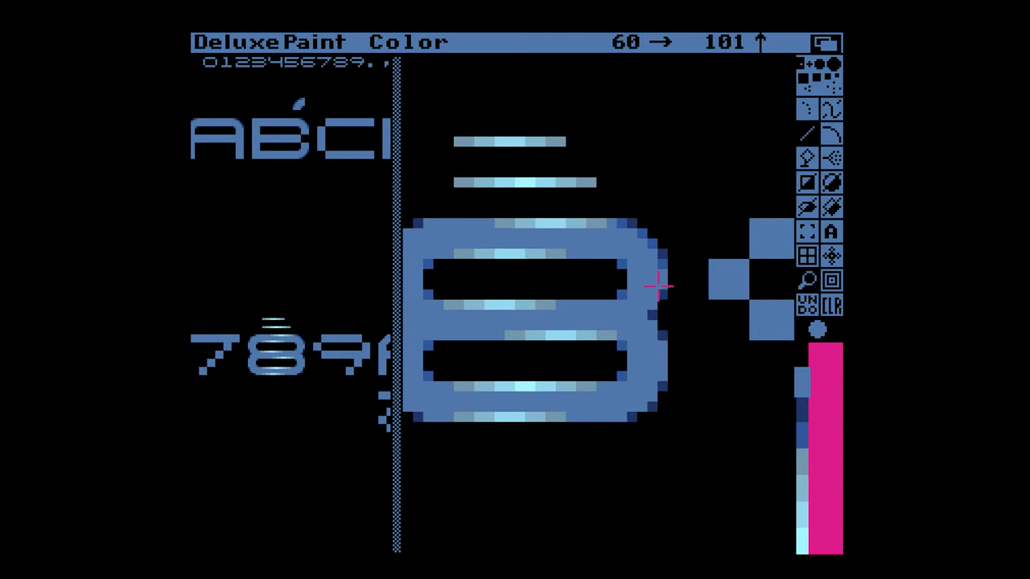
click(803, 437)
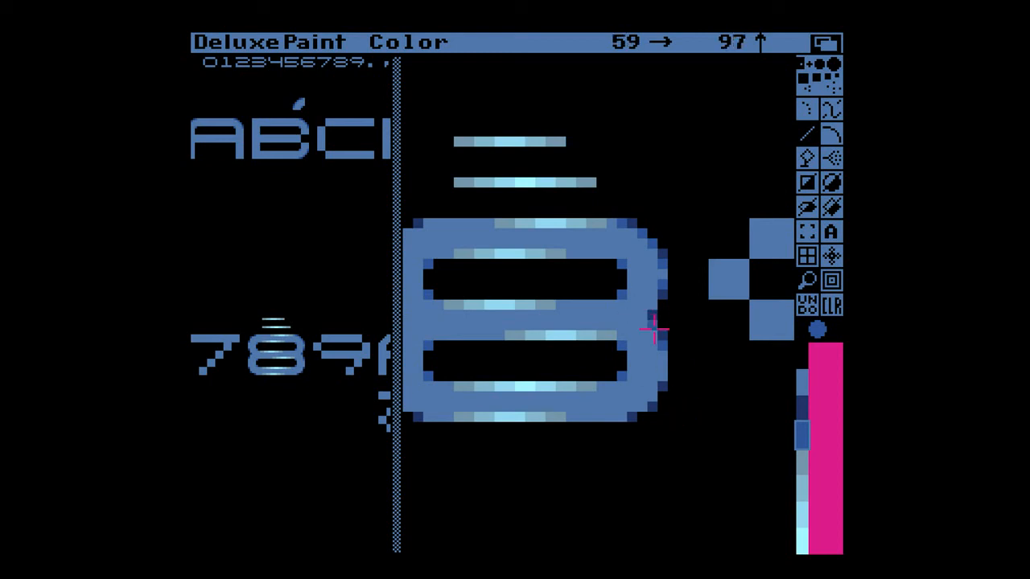
- Pick up the notch on the digit 8's right side as a brush and stamp a copy in the empty area above it
key(shift+3)
mouse_move(592, 281)
mouse_down()
mouse_move(682, 360)
mouse_move(690, 398)
mouse_move(697, 352)
mouse_move(680, 367)
mouse_move(684, 346)
mouse_move(524, 282)
mouse_move(611, 295)
mouse_move(597, 324)
mouse_move(704, 366)
mouse_move(681, 354)
mouse_move(683, 367)
mouse_move(683, 349)
mouse_up()
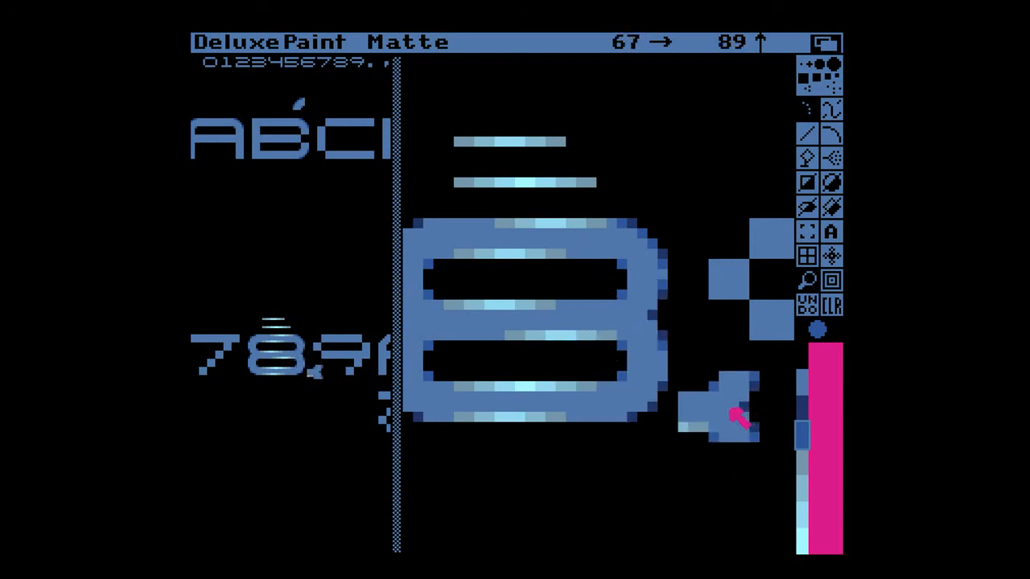
key(.)
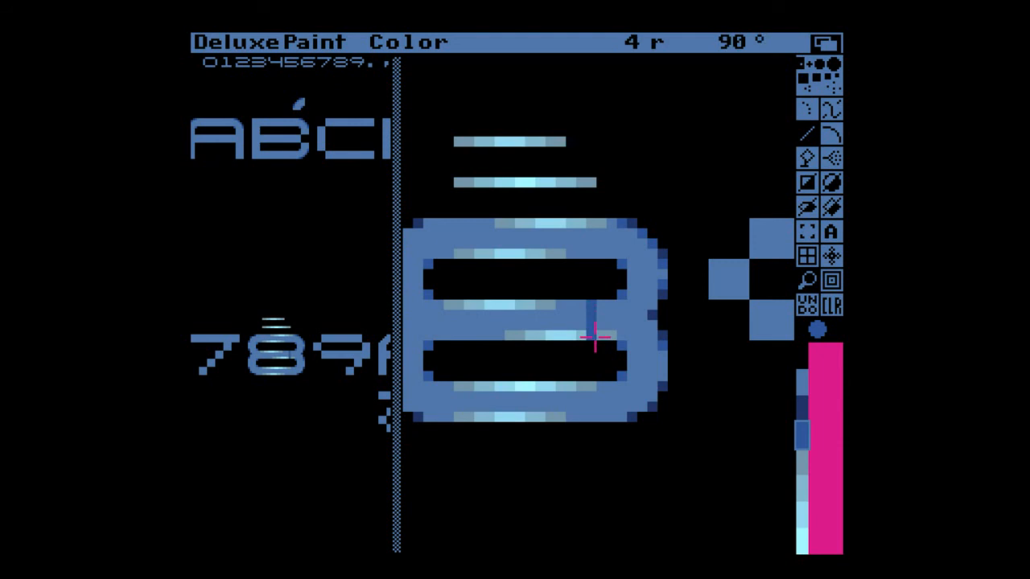
key(u)
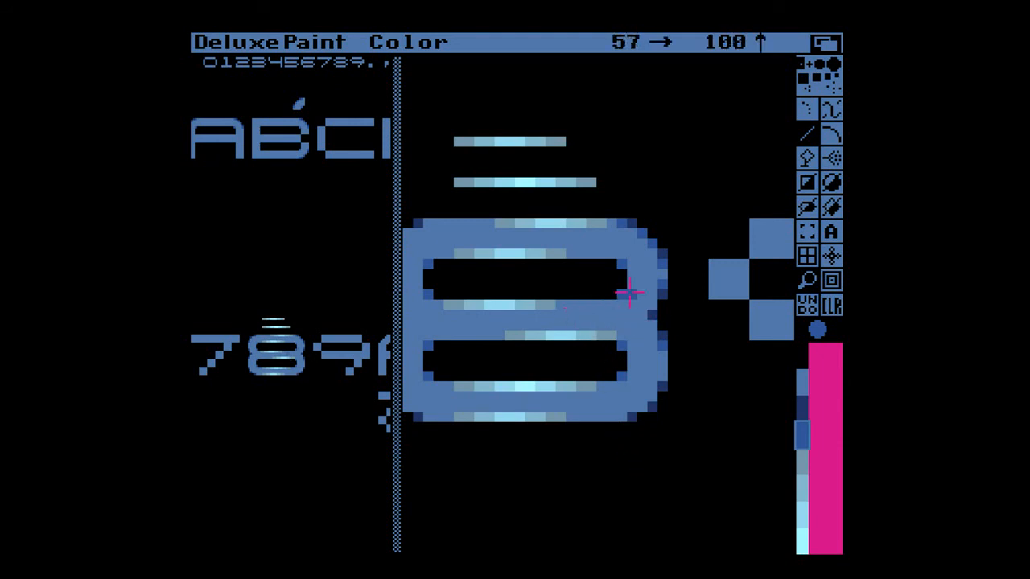
key(shift+b)
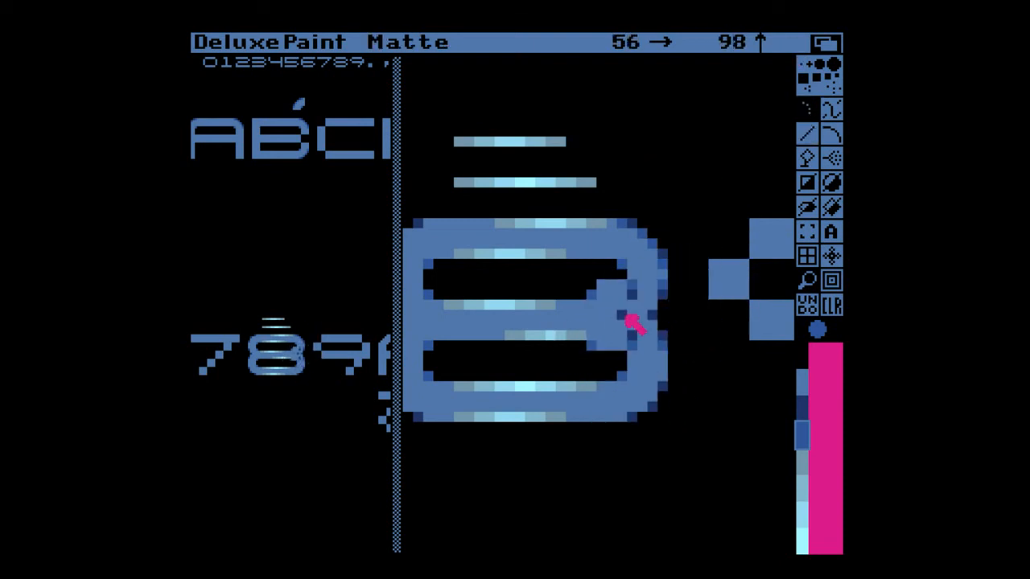
click(700, 122)
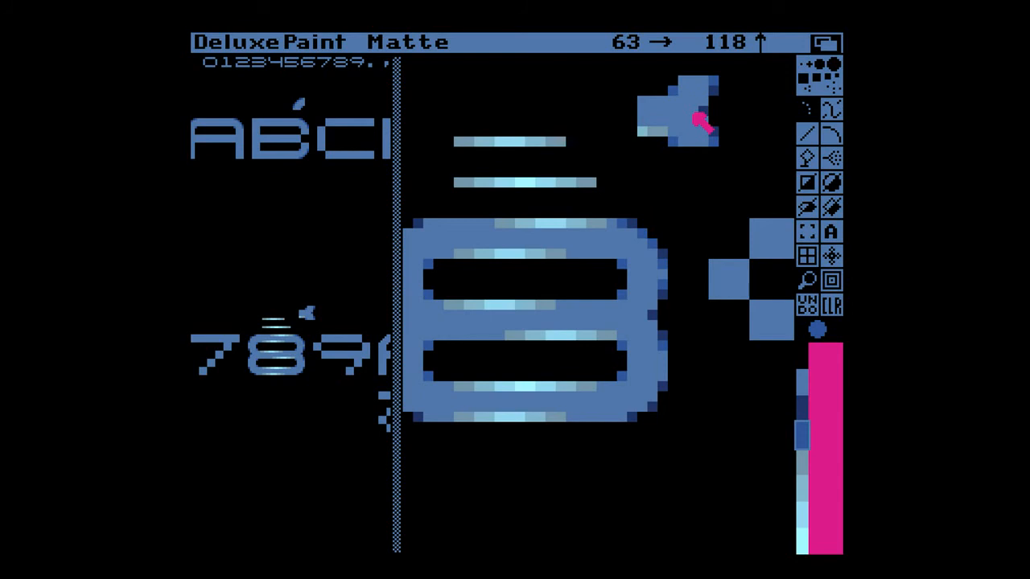
- Paint over the copied notch piece's highlight pixels with the base blue and pick up the cleaned piece as a brush
key(period)
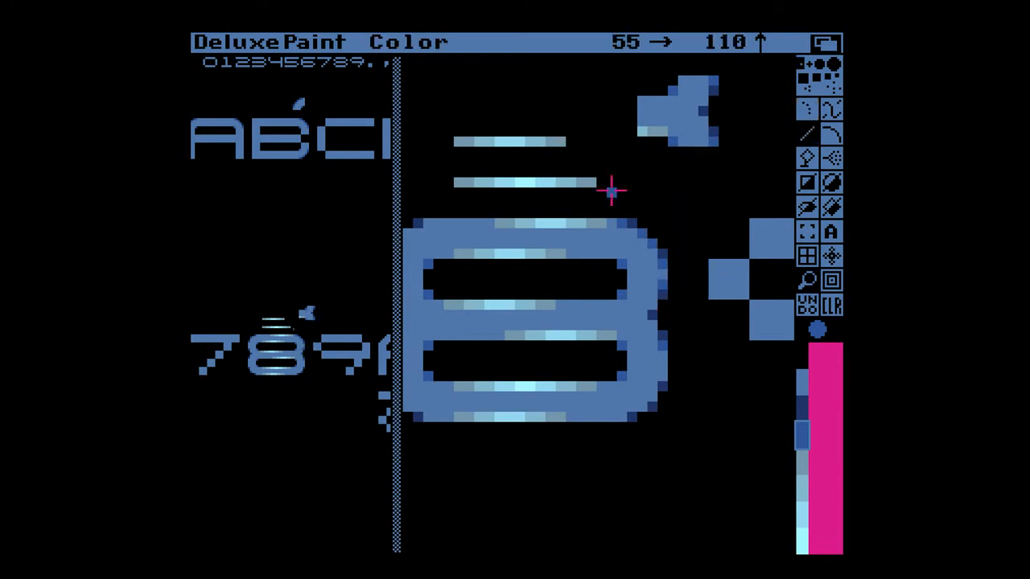
key(comma)
click(665, 125)
drag(642, 133, 665, 133)
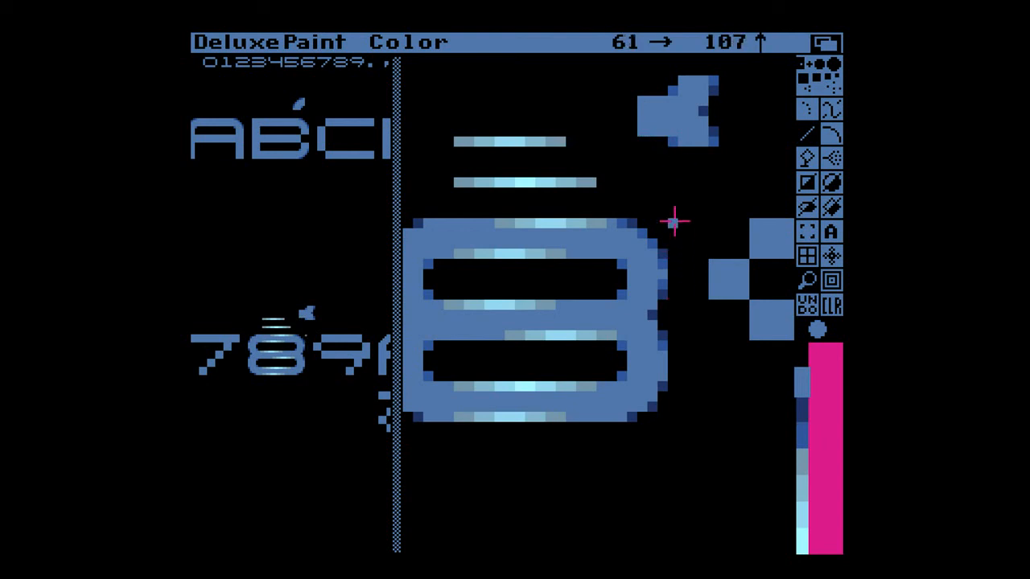
key(b)
drag(630, 67, 737, 158)
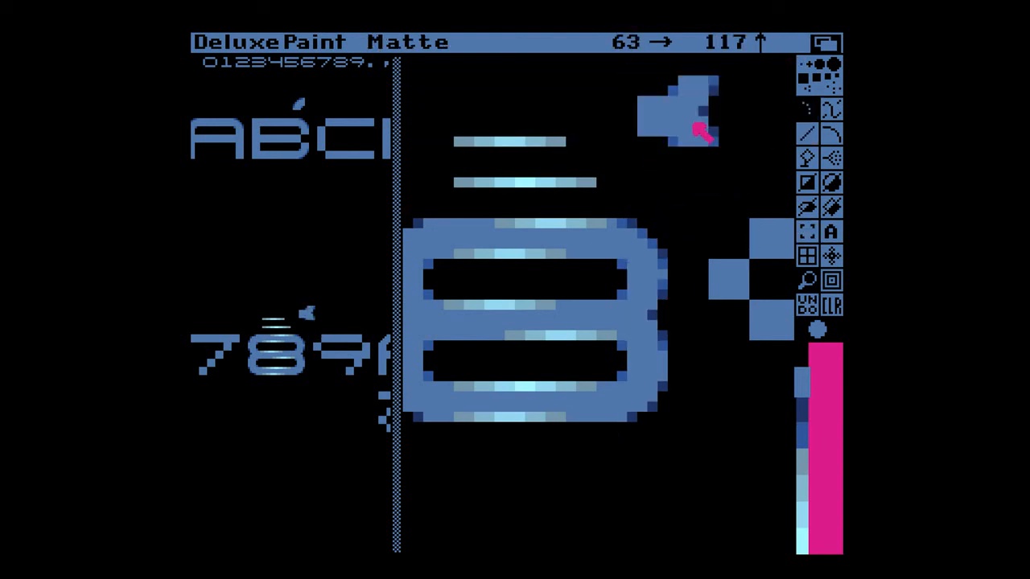
- Stamp a spare copy of the notch piece above the enlarged C and stamp the notch onto the enlarged B's right side
key(m)
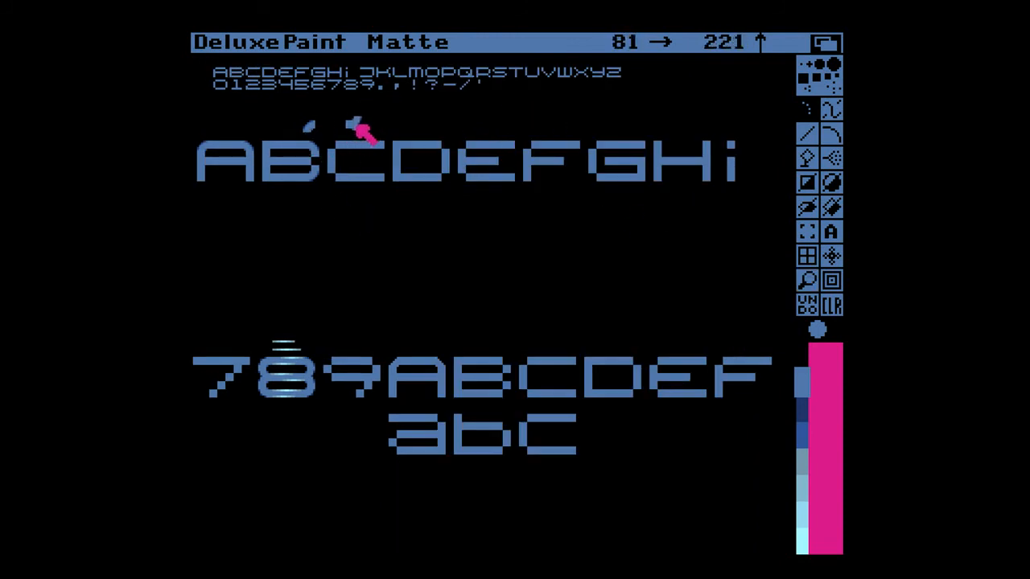
key(m)
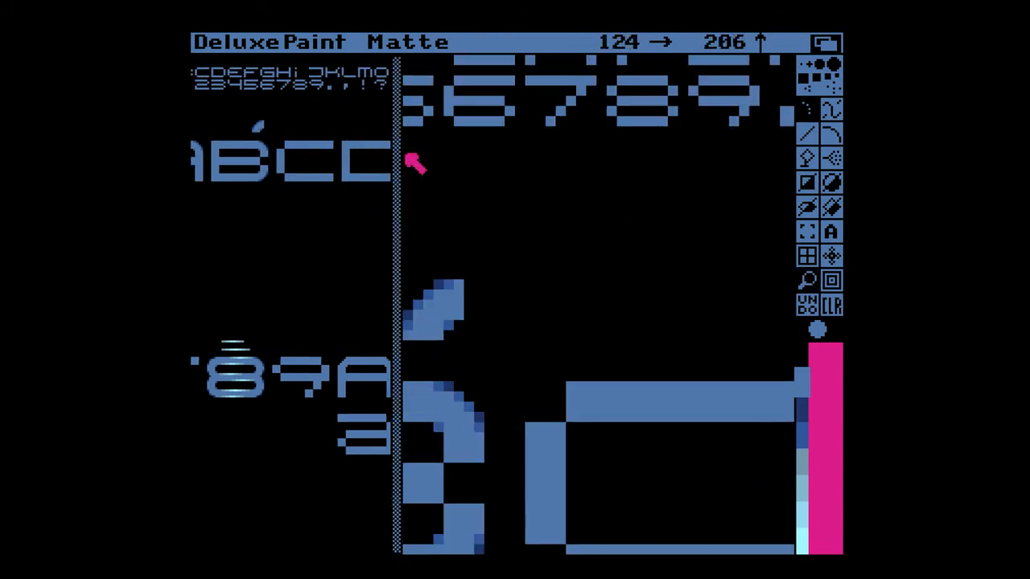
drag(593, 326, 577, 385)
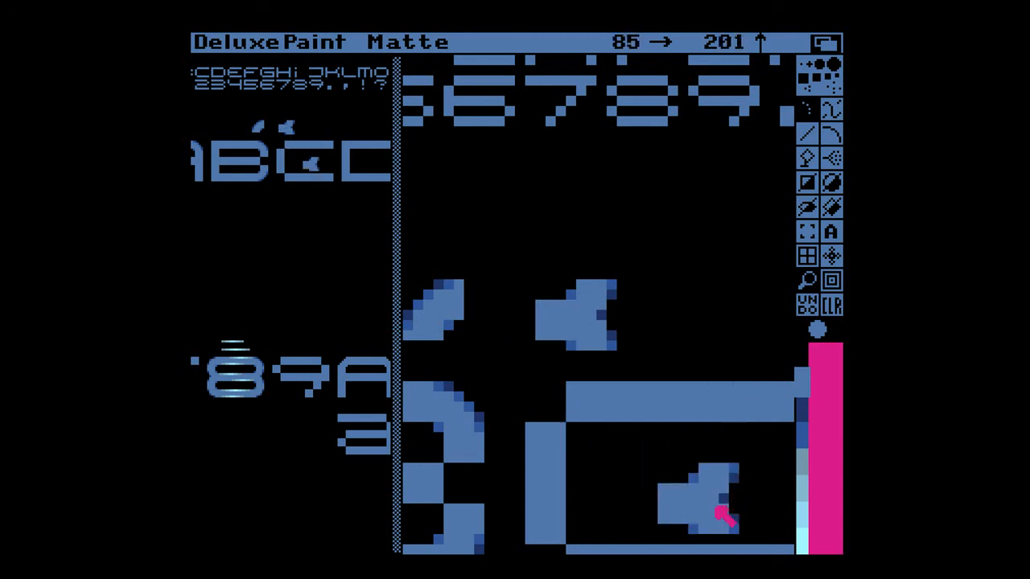
key(Down)
key(Down)
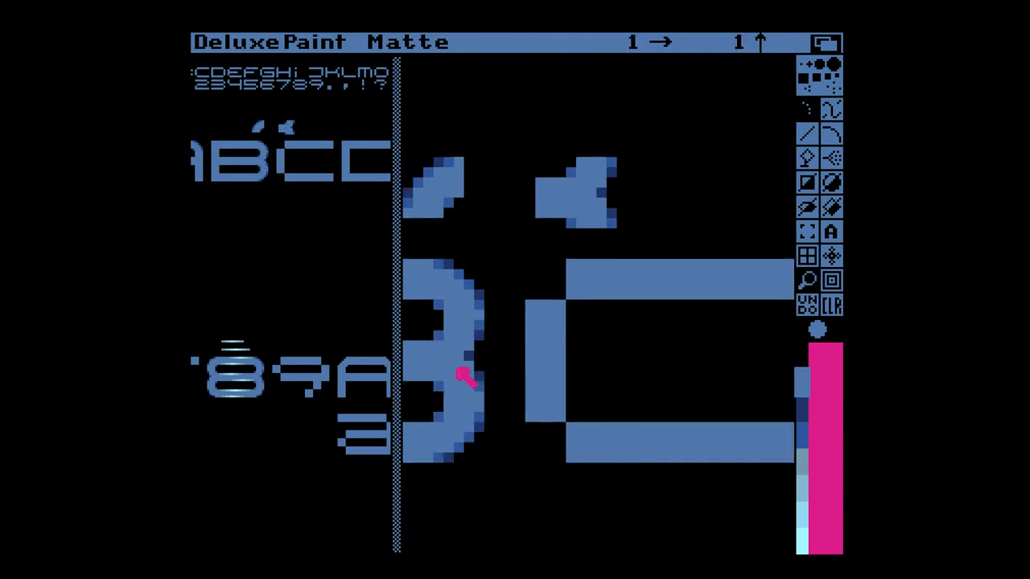
key(m)
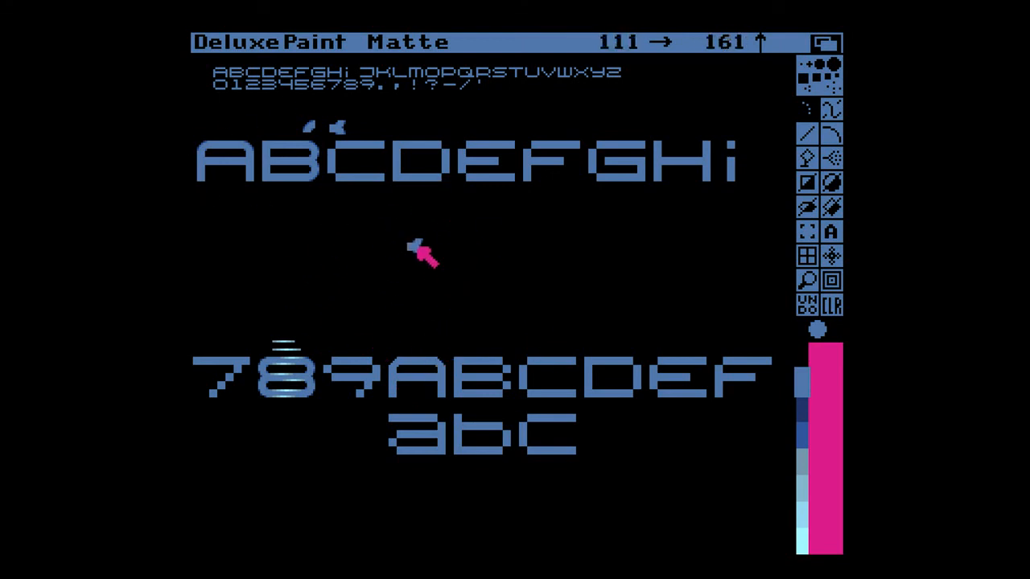
- Pick up the spare corner piece above the B and stamp it on the enlarged C's upper-left corner and, flipped vertically, on its lower-left corner
key(s)
key(.)
key(b)
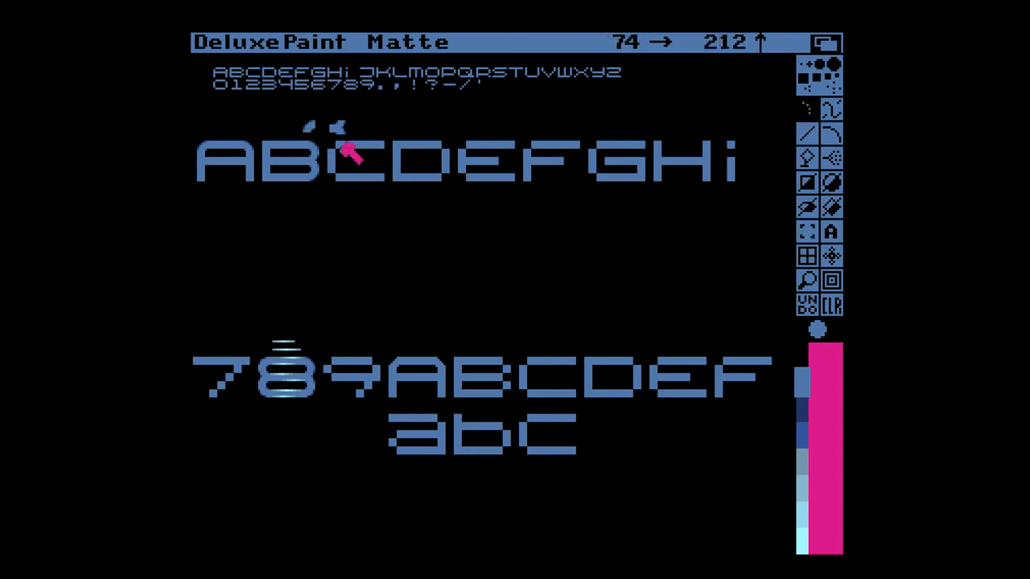
key(m)
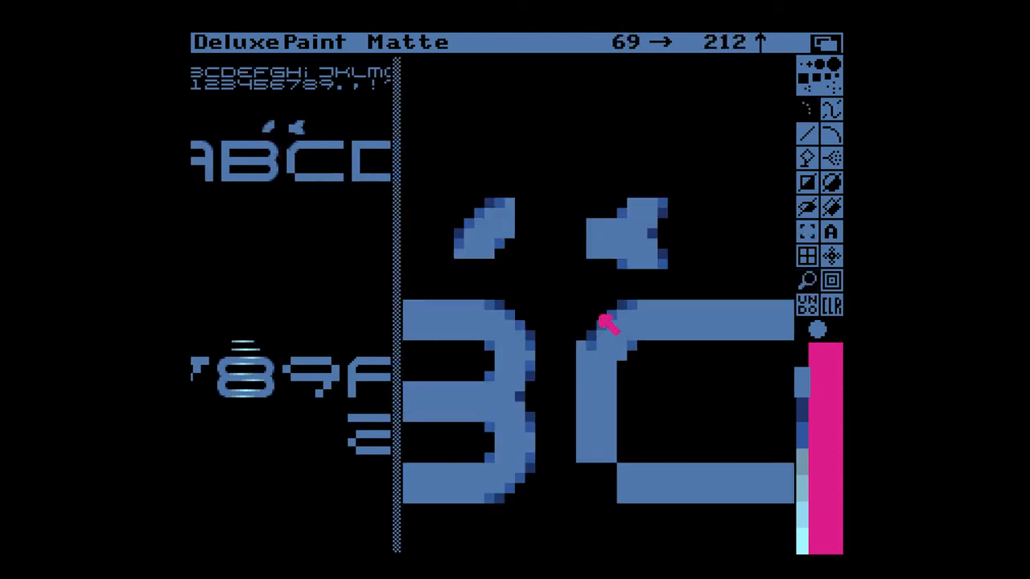
key(y)
click(602, 492)
key(m)
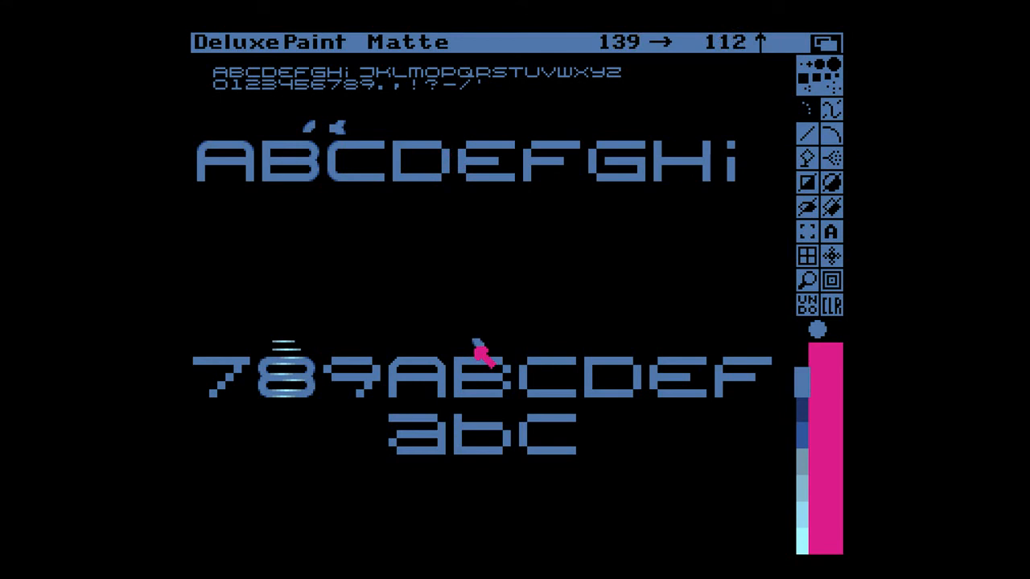
- Flip the corner brush to fit and stamp it on the enlarged D's upper-right and lower-right corners
key(b)
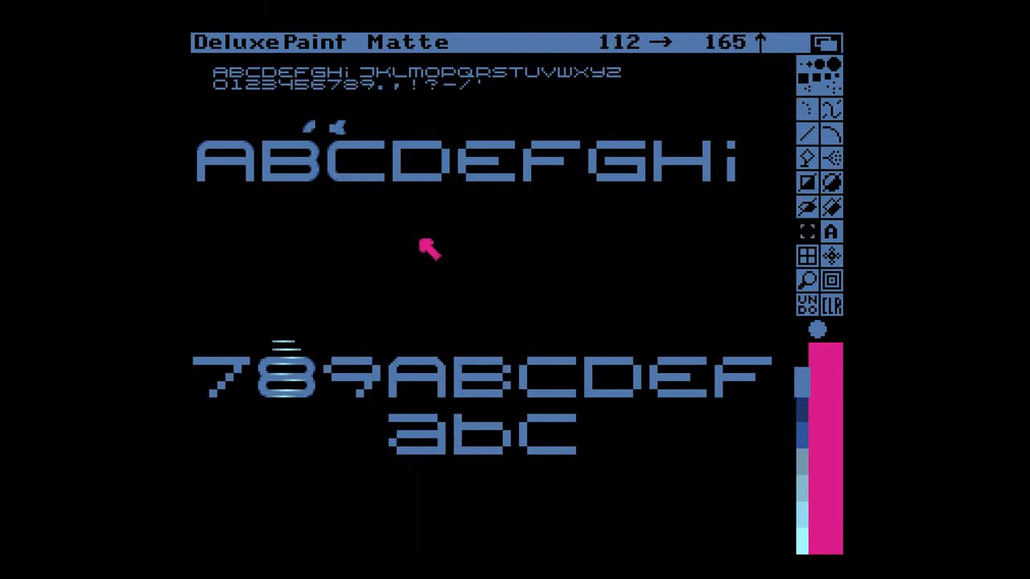
drag(449, 229, 459, 223)
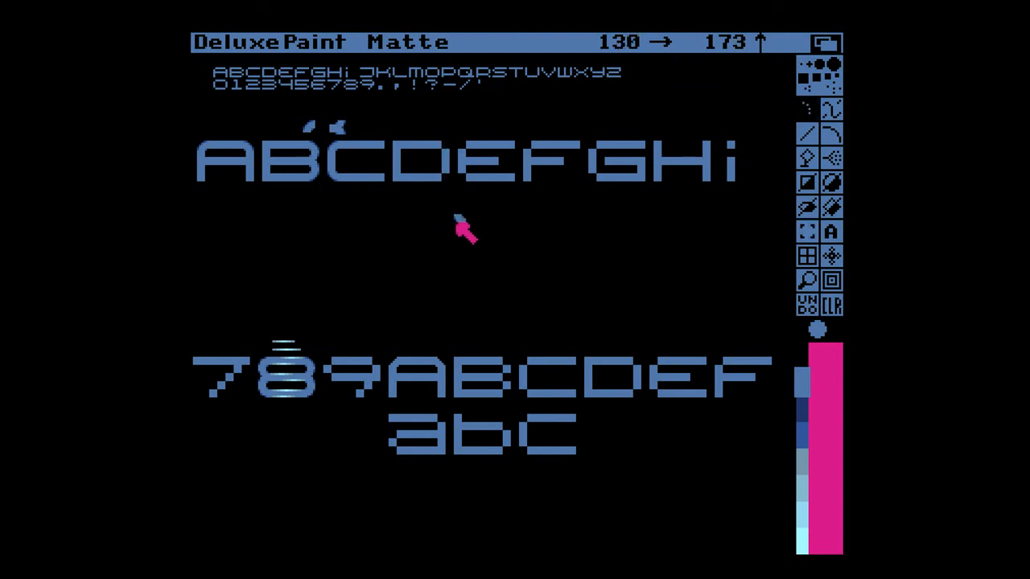
key(m)
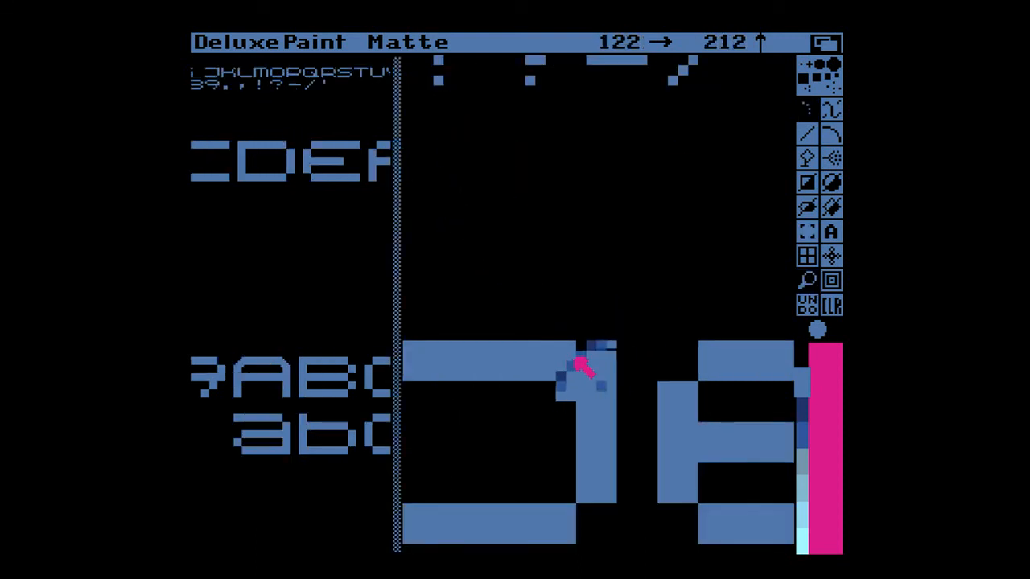
key(y)
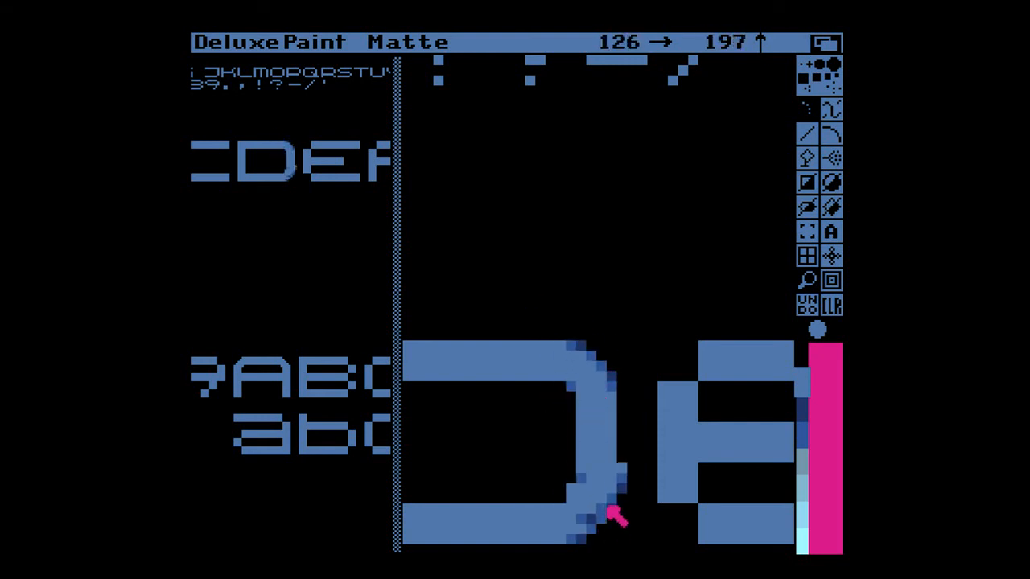
key(m)
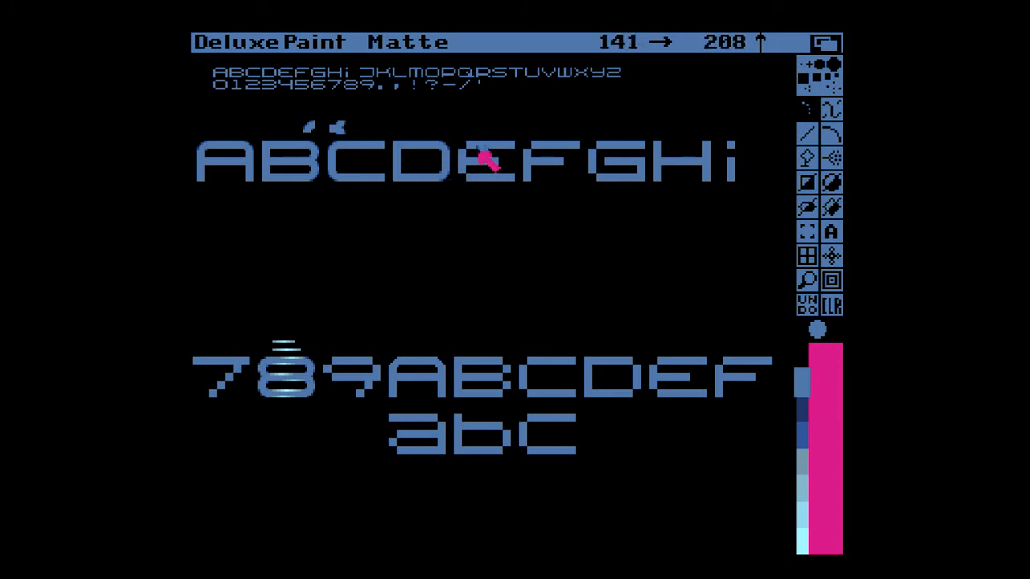
- Stamp the rounded corner brush on the enlarged E's upper-left corner and, flipped, on its lower-left corner
key(m)
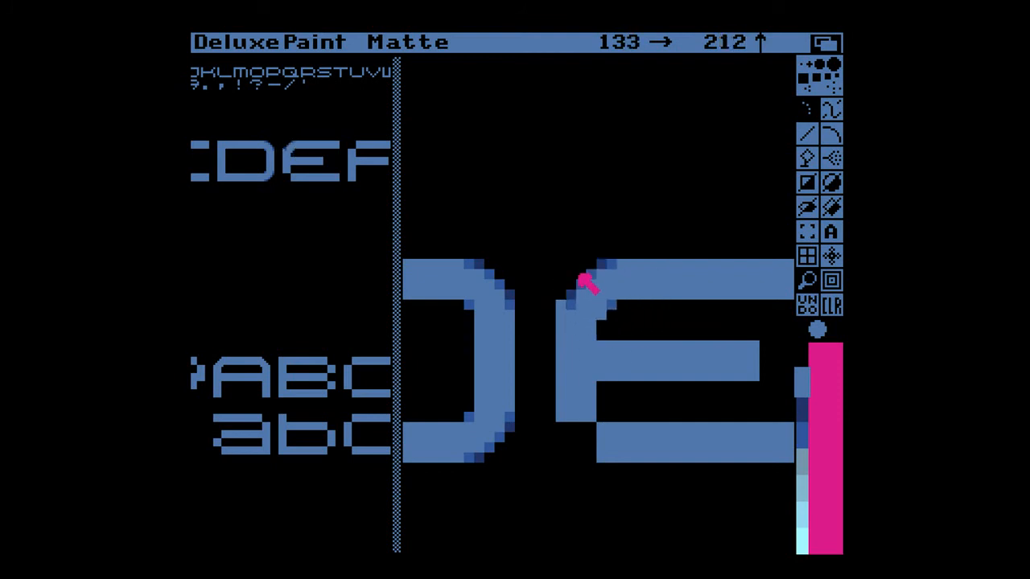
click(574, 276)
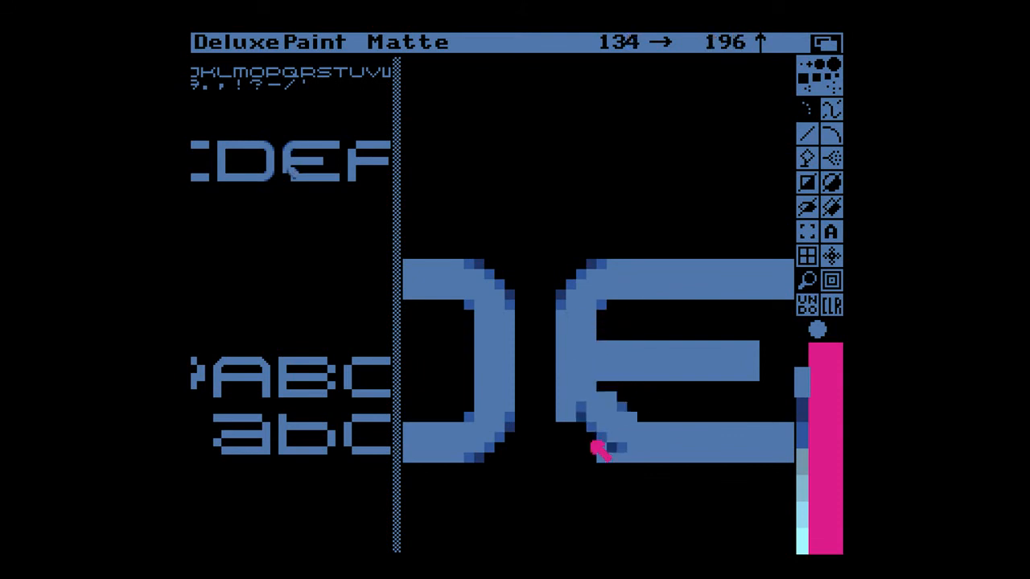
click(578, 446)
key(m)
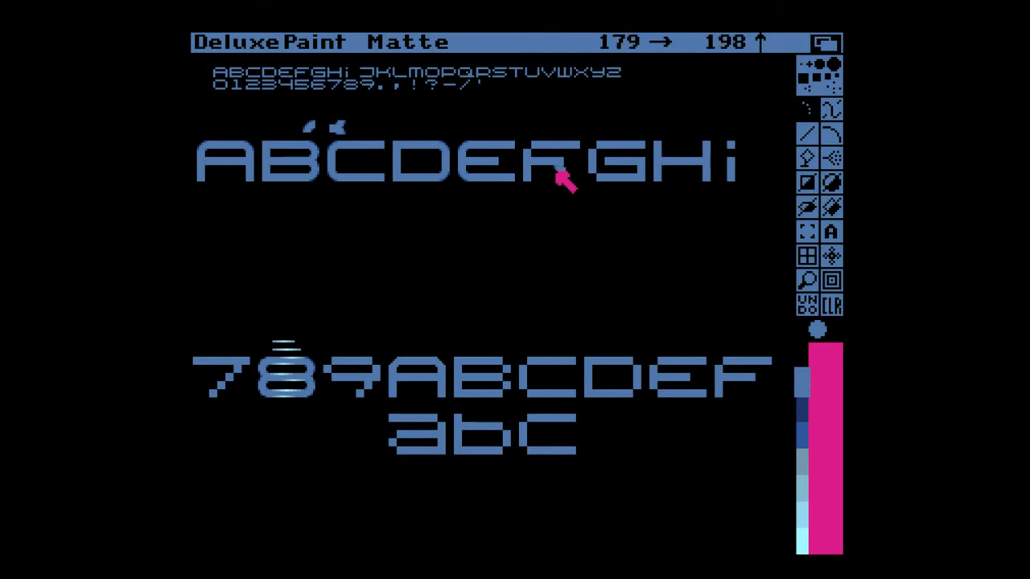
- Flip the corner brush to fit and stamp it on the enlarged F's upper-left corner
key(m)
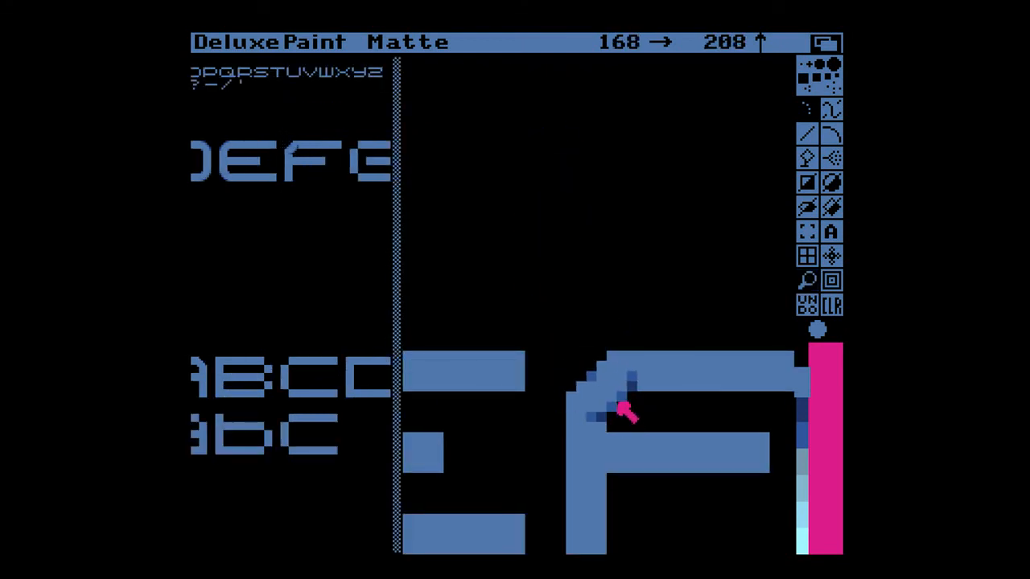
key(y)
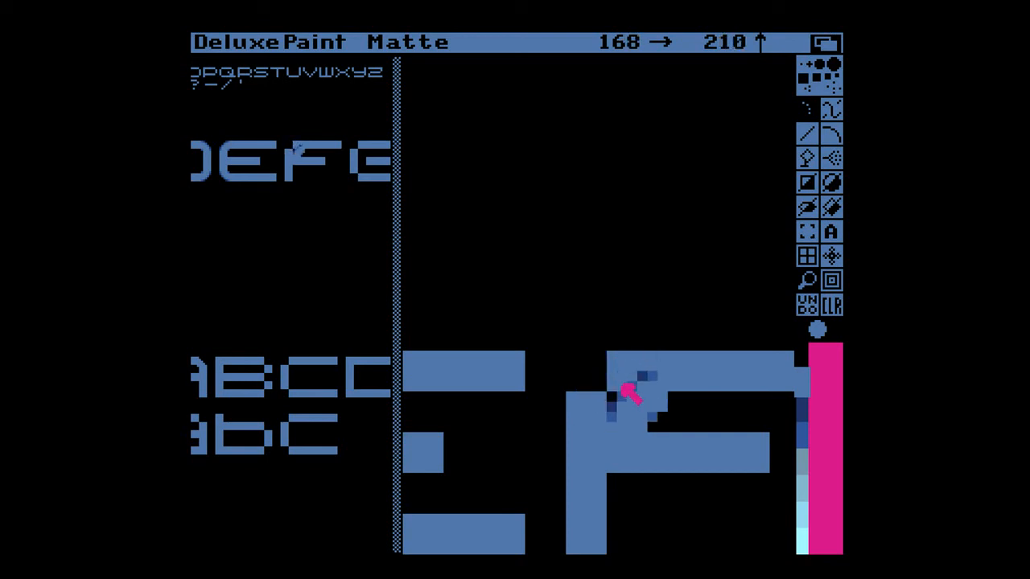
key(y)
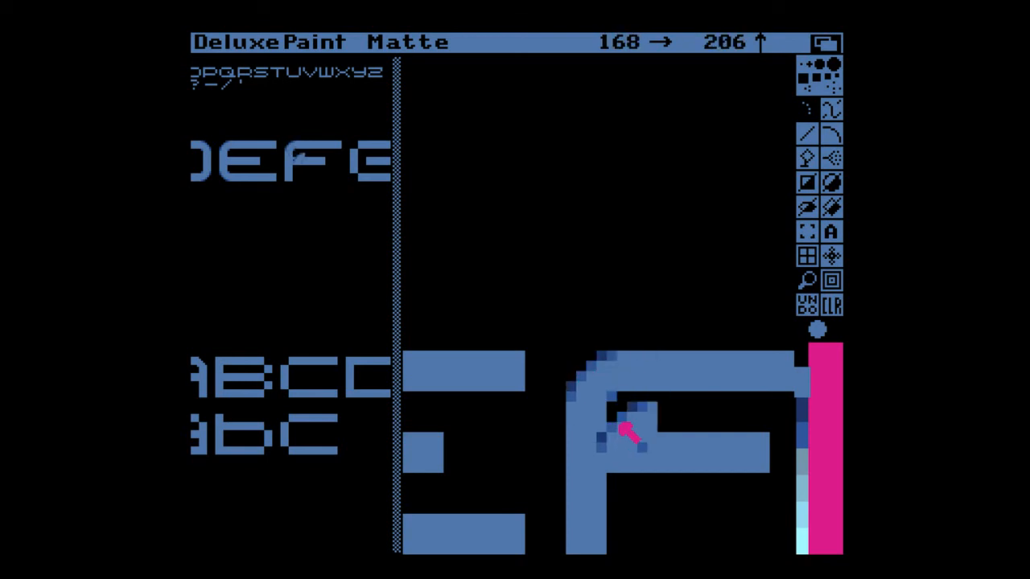
key(m)
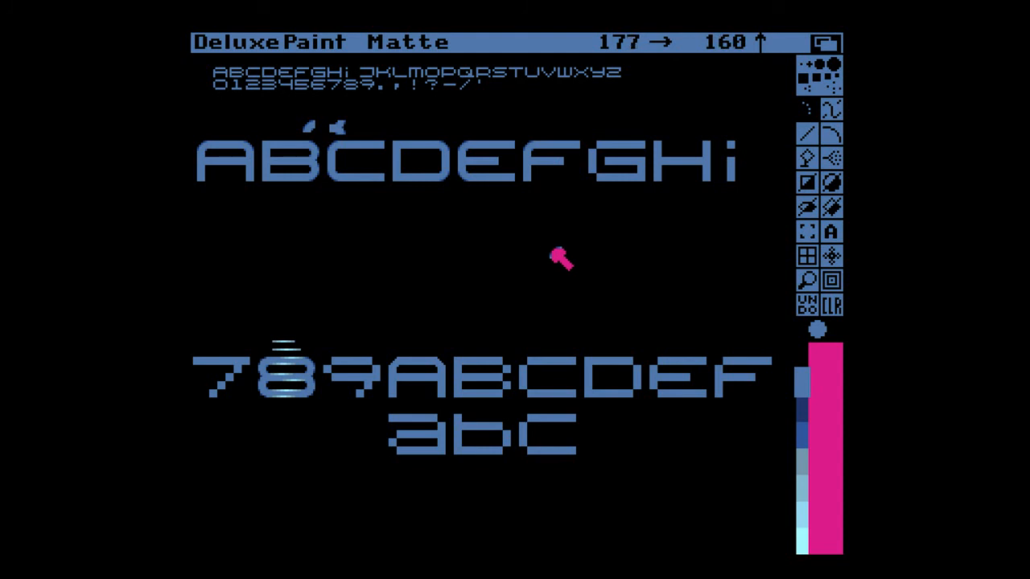
- Round the enlarged G's upper-left and lower-left corners with the corner brush, flipping it for the lower one
key(m)
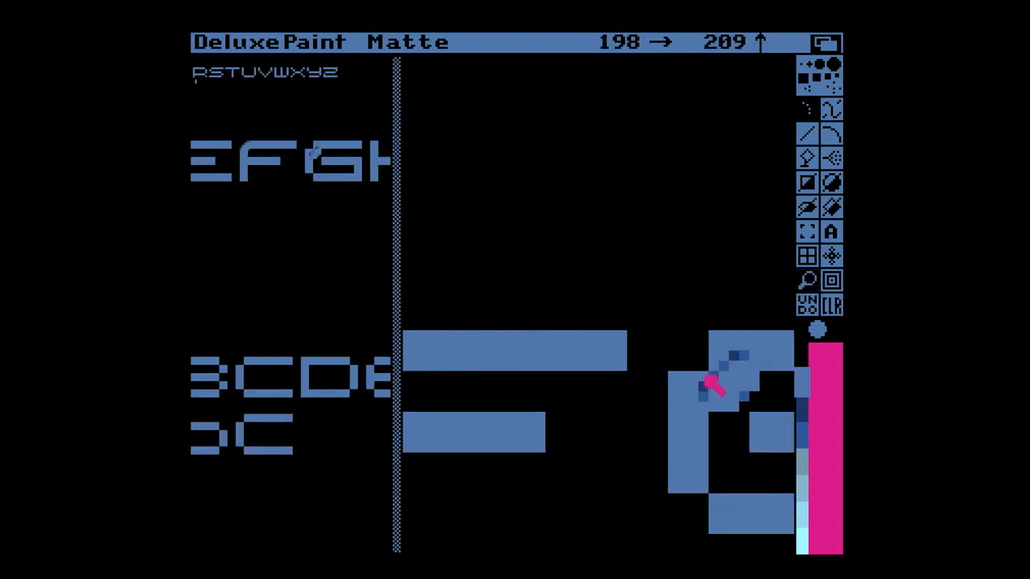
mouse_move(688, 348)
mouse_down()
mouse_move(703, 458)
mouse_move(685, 523)
mouse_up()
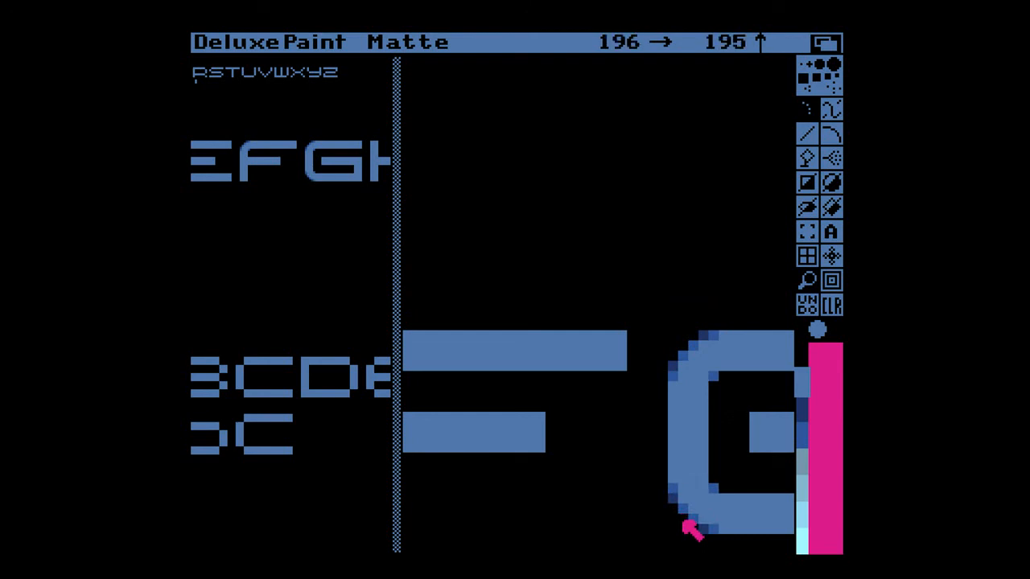
key(m)
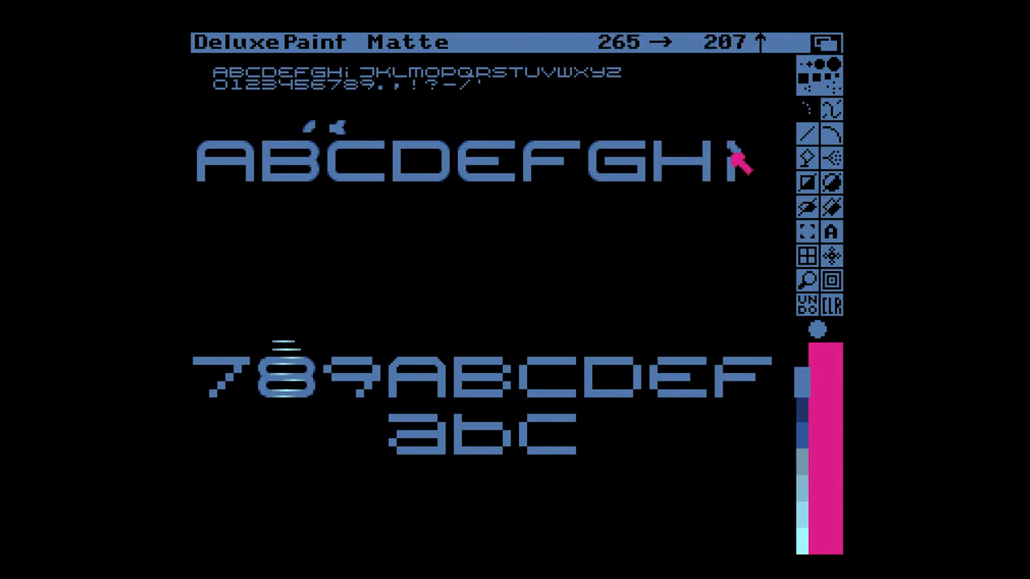
- Narrow the gap in the enlarged i by extending its stem upward three pixel rows and trimming one row off the dot
key(m)
key(comma)
key(F2)
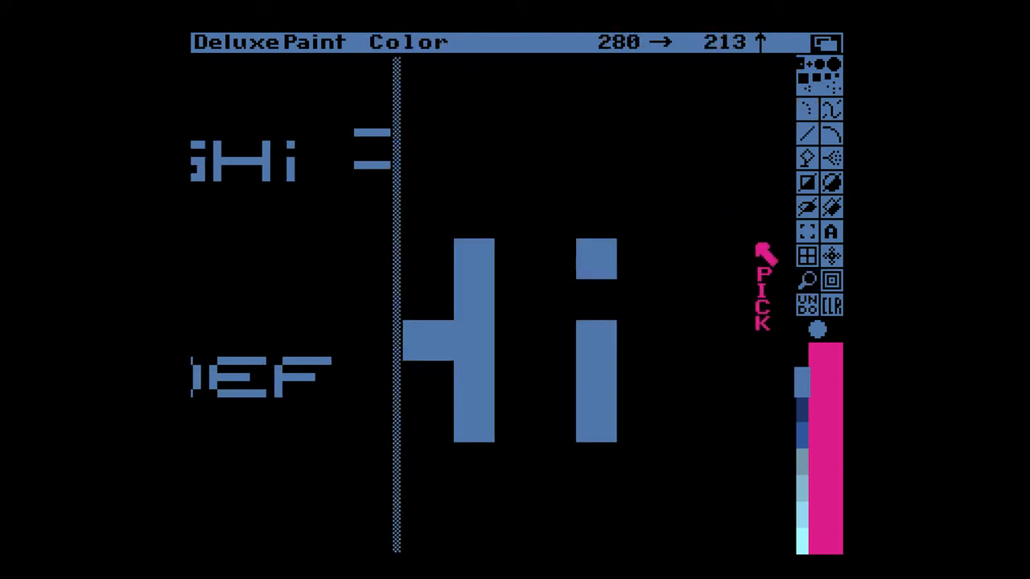
click(602, 369)
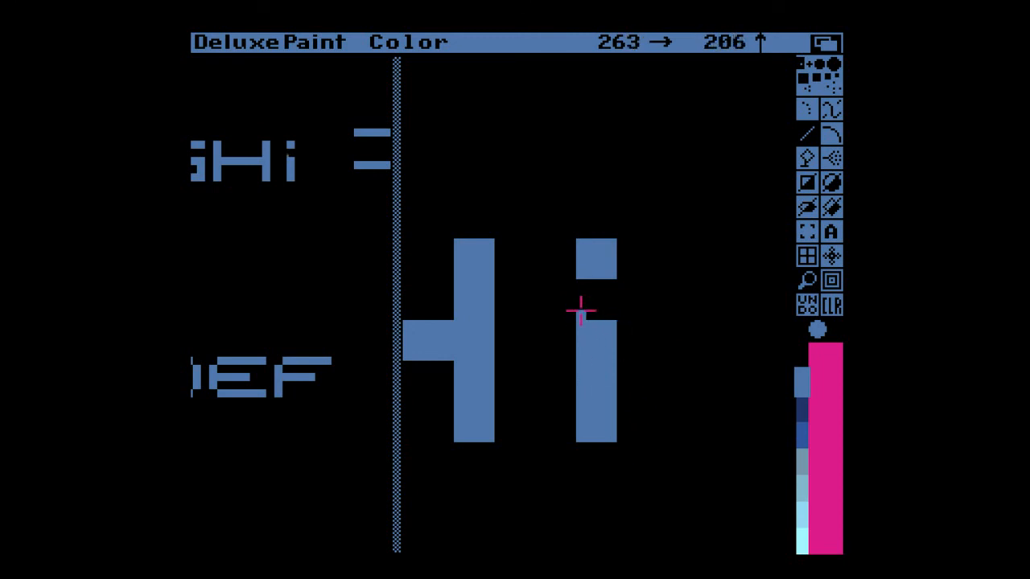
mouse_move(604, 303)
mouse_down()
mouse_move(587, 309)
mouse_move(620, 270)
mouse_up()
click(582, 278)
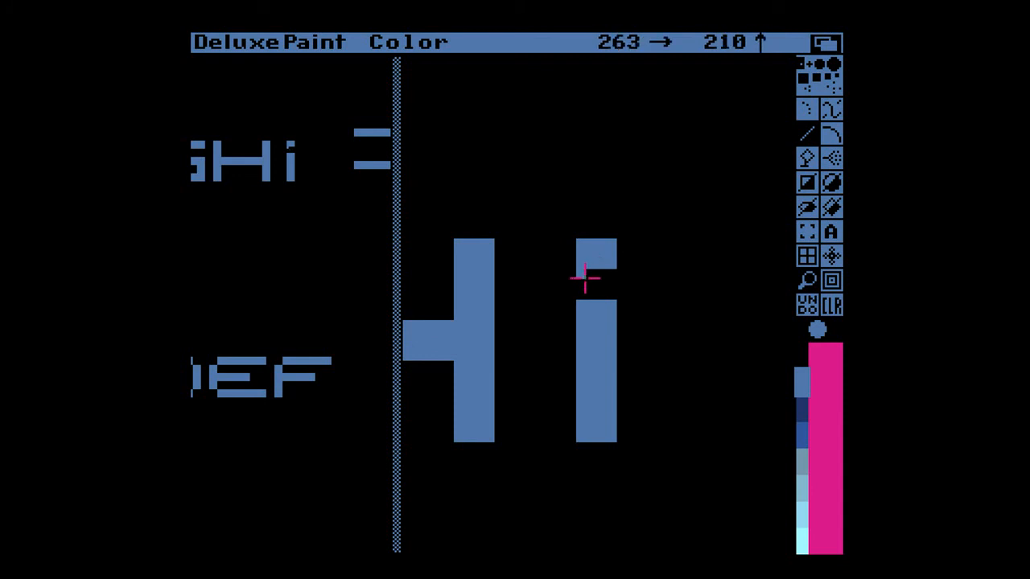
key(m)
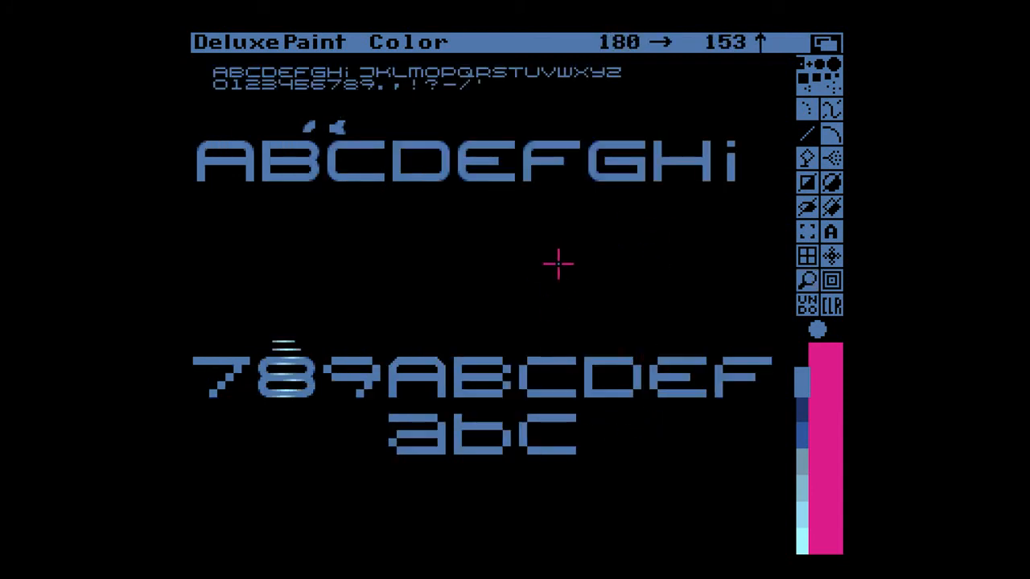
key(m)
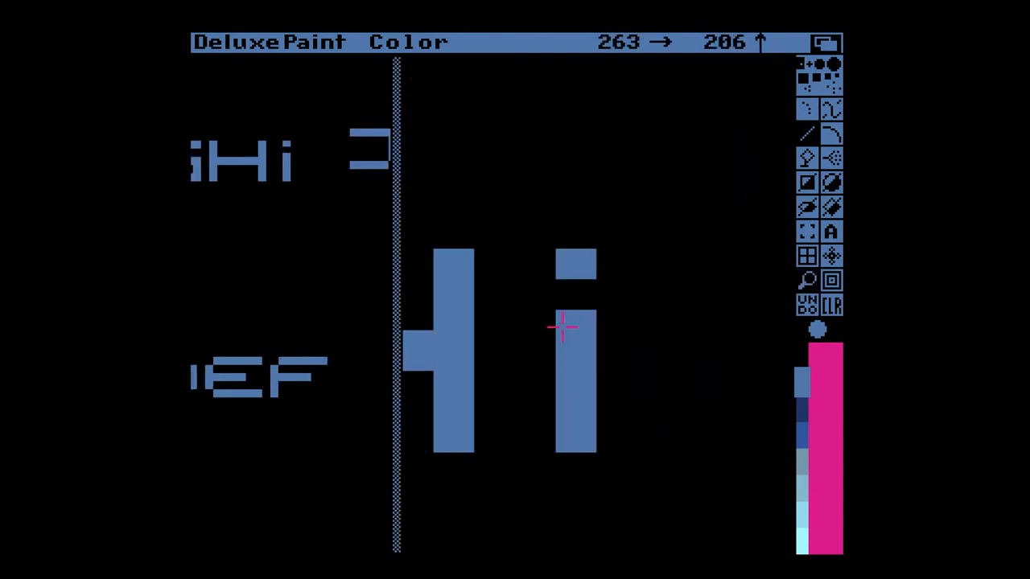
drag(564, 305, 600, 304)
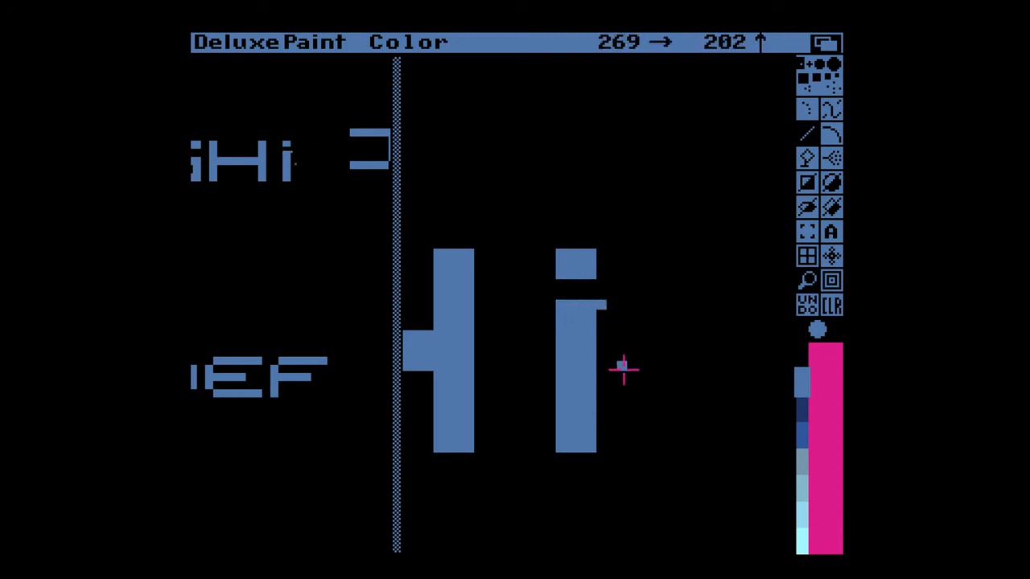
key(m)
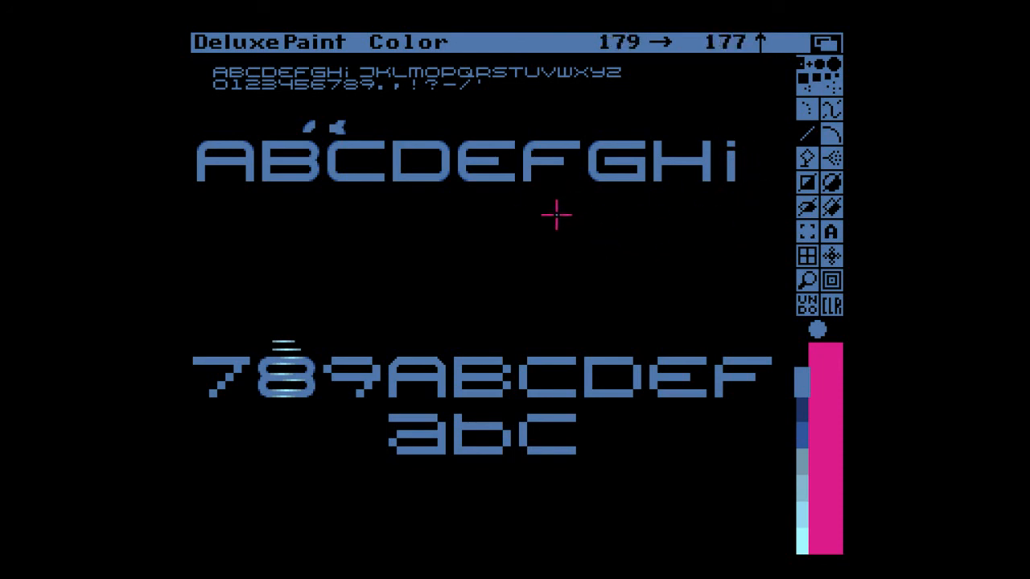
- Try shading the four corners of the enlarged i's dot with the two darker blues
key(m)
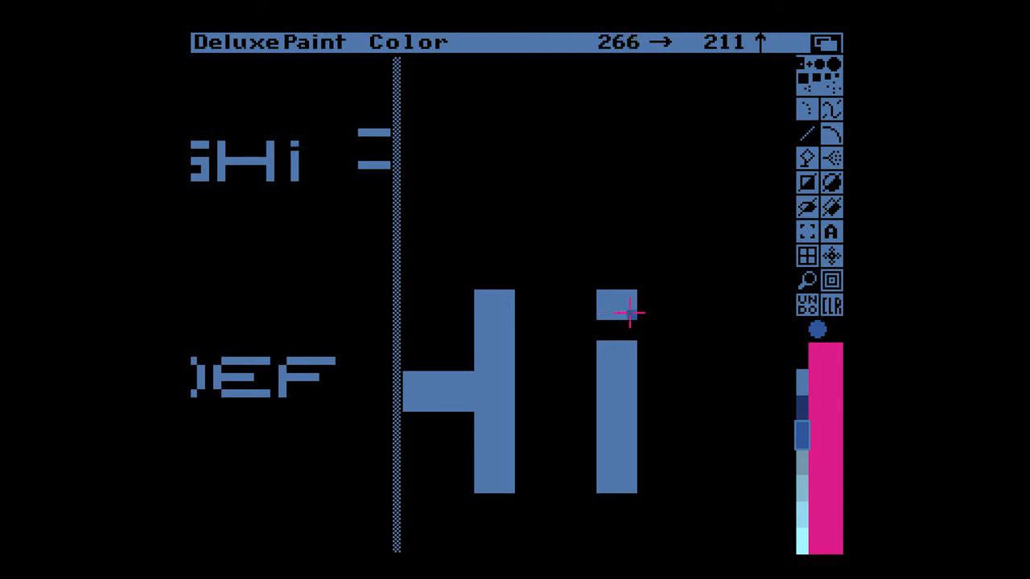
click(603, 315)
key([)
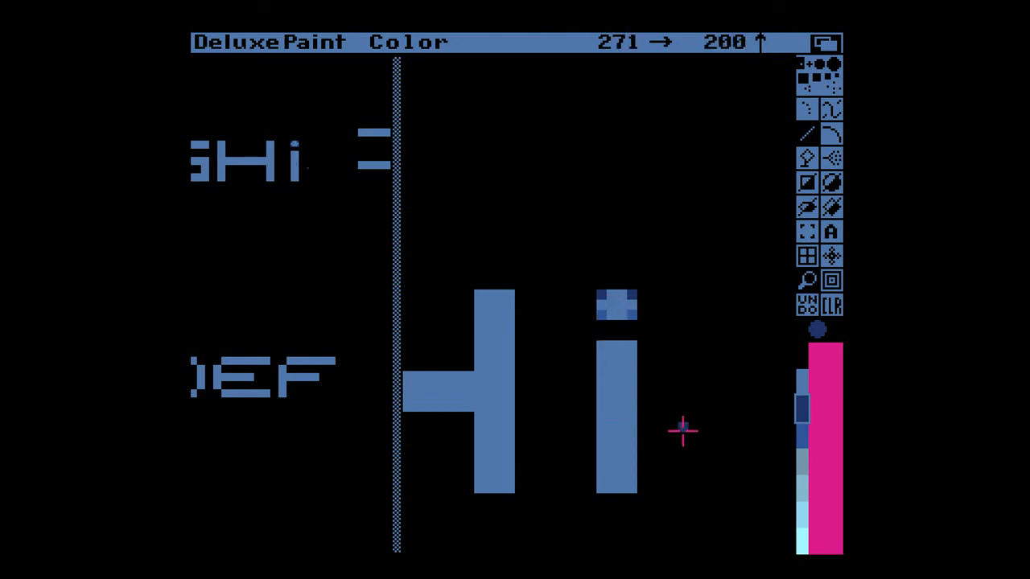
- Repaint the enlarged i's dot solid in the base blue with a filled rectangle
click(802, 384)
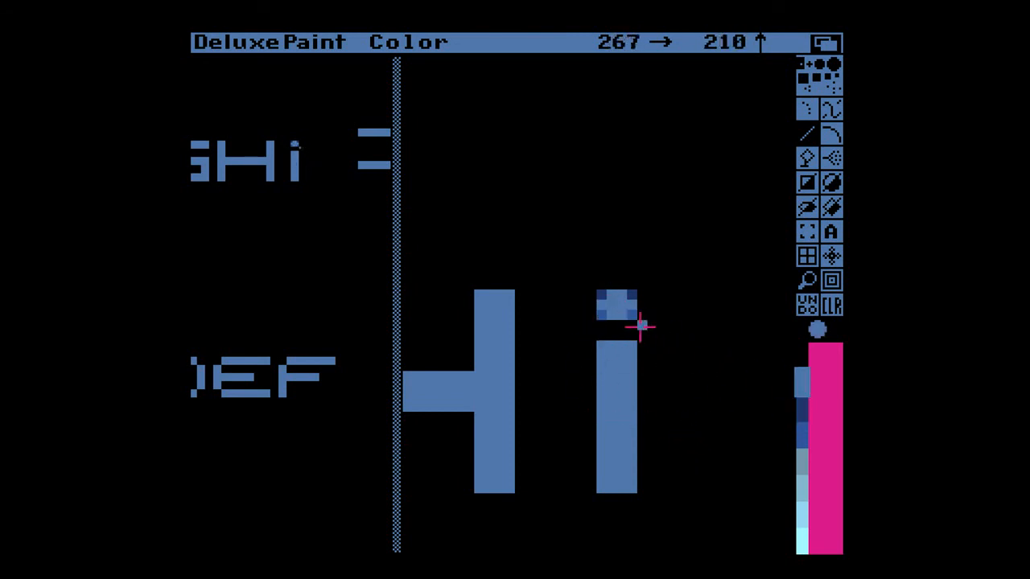
key(shift+r)
drag(592, 295, 632, 314)
drag(579, 271, 585, 325)
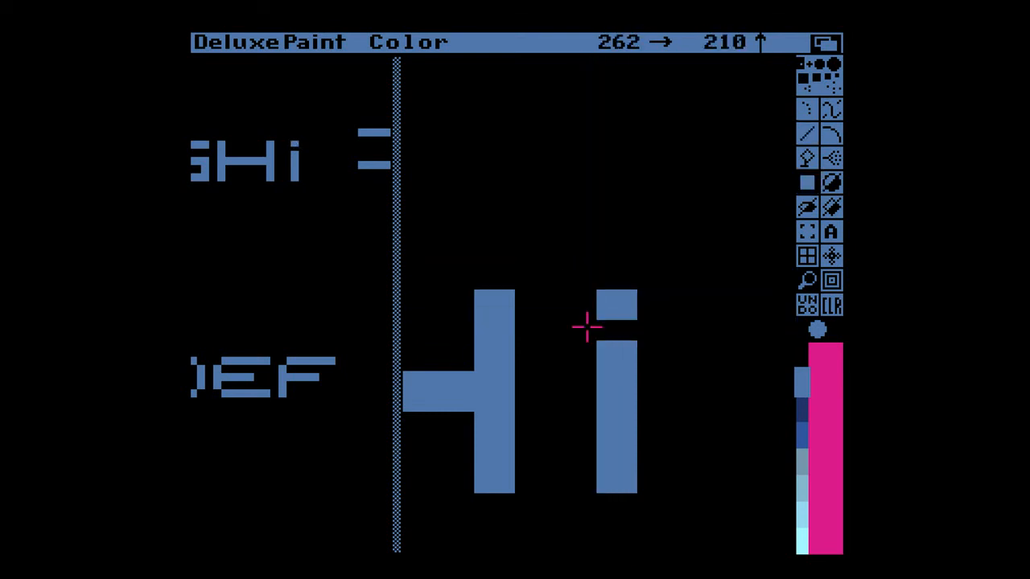
key(m)
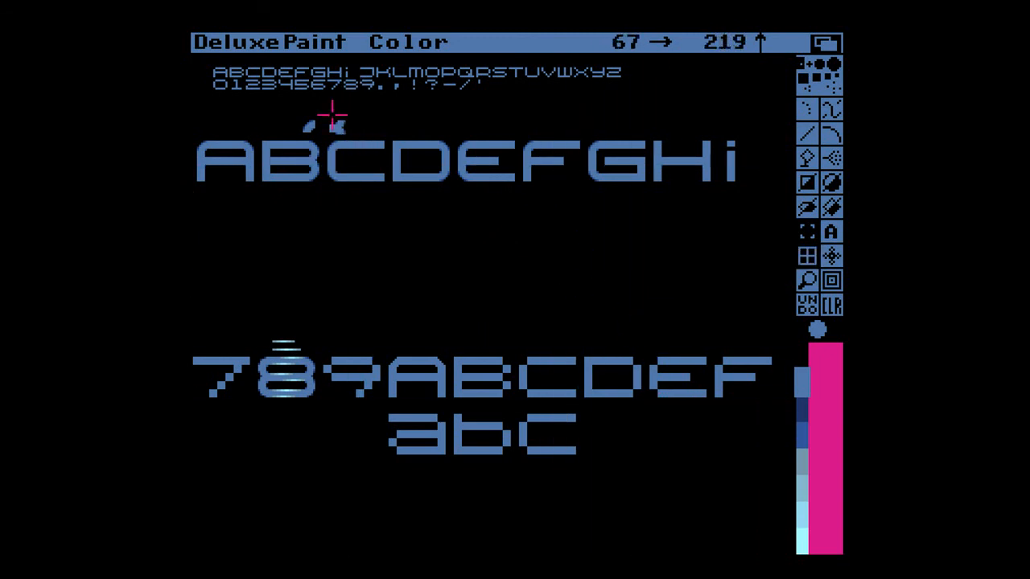
- Pick up JKLMOPQRS from the small alphabet as a brush, double its size twice, and stamp it beneath the enlarged first row
mouse_move(360, 68)
mouse_down()
mouse_move(441, 80)
mouse_move(406, 93)
mouse_move(390, 79)
mouse_move(443, 71)
mouse_move(462, 82)
mouse_move(507, 80)
mouse_up()
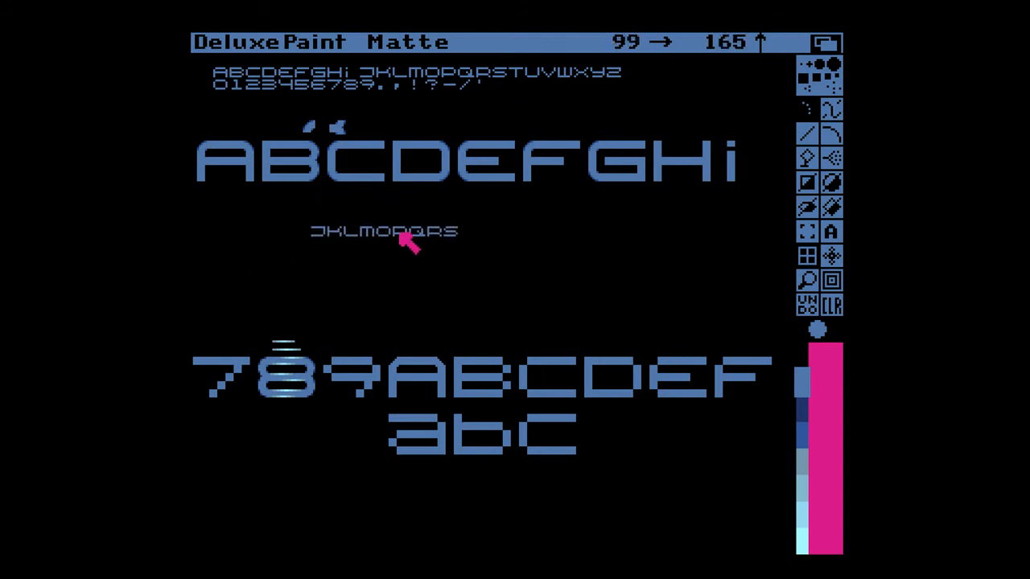
key(shift+h)
key(shift+h)
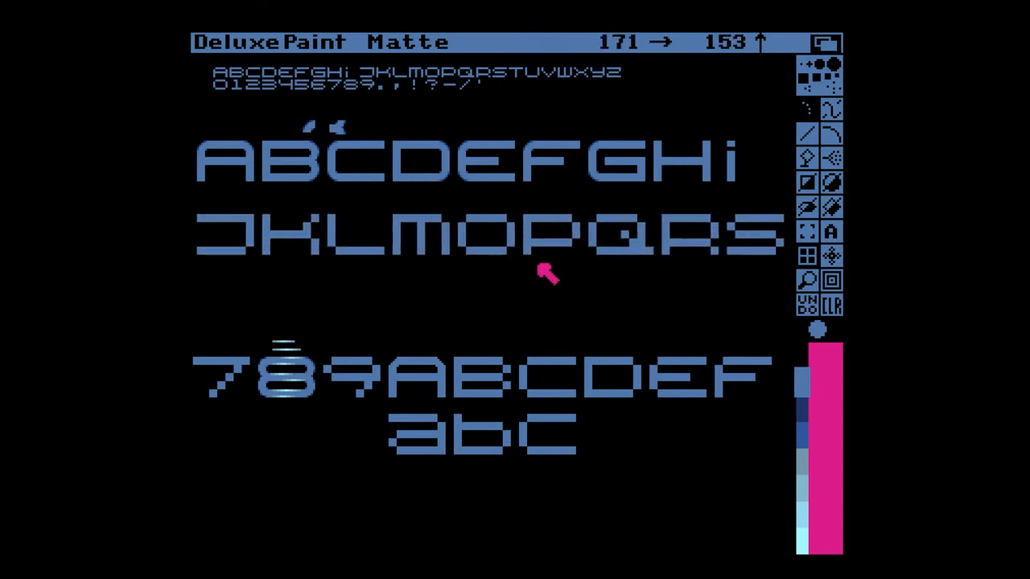
click(527, 240)
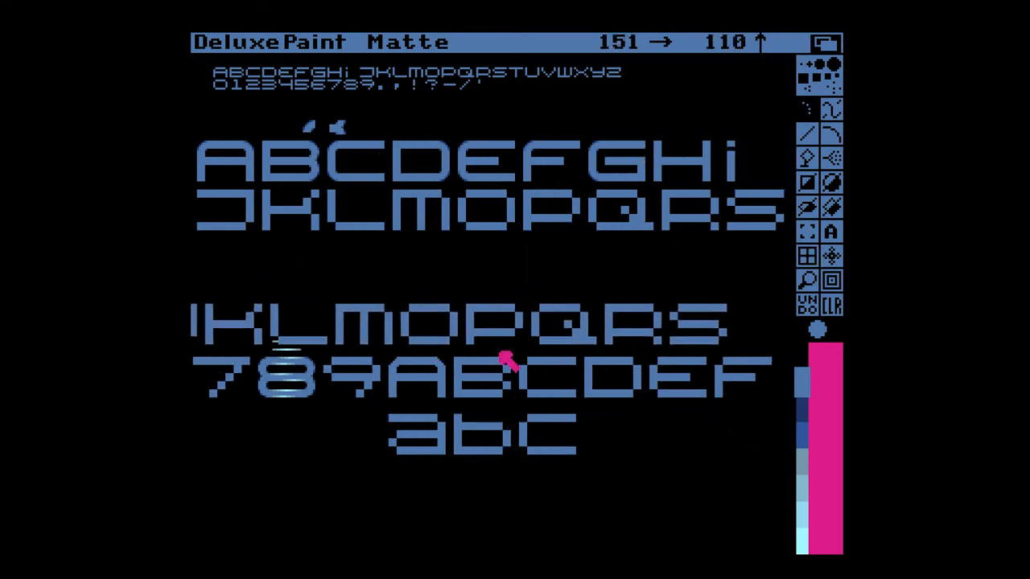
- Pick up the rounded corner brush and stamp it, oriented to fit, on the enlarged J's lower-right corner and the K's lower leg bend
key(.)
drag(298, 114, 325, 135)
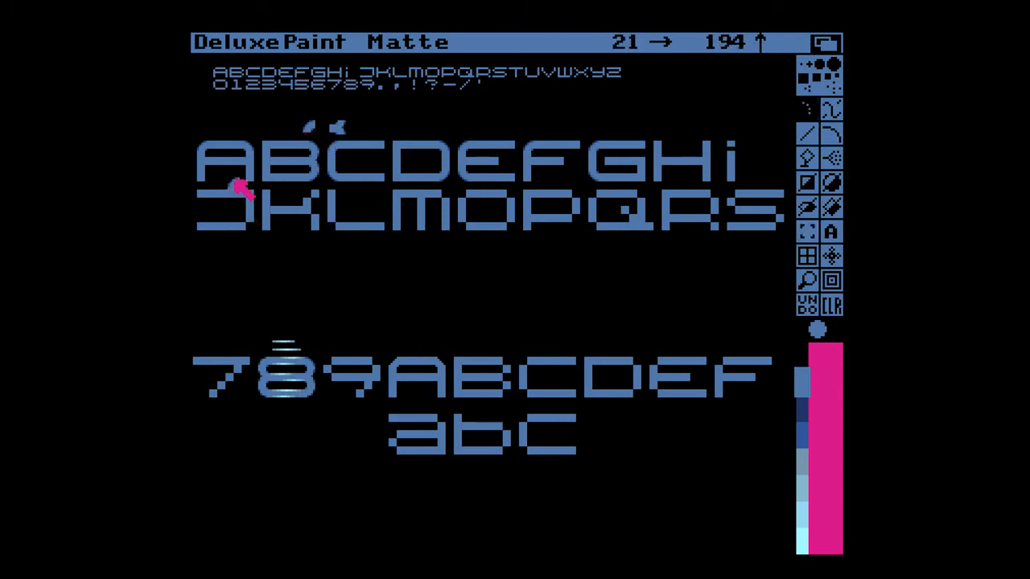
key(m)
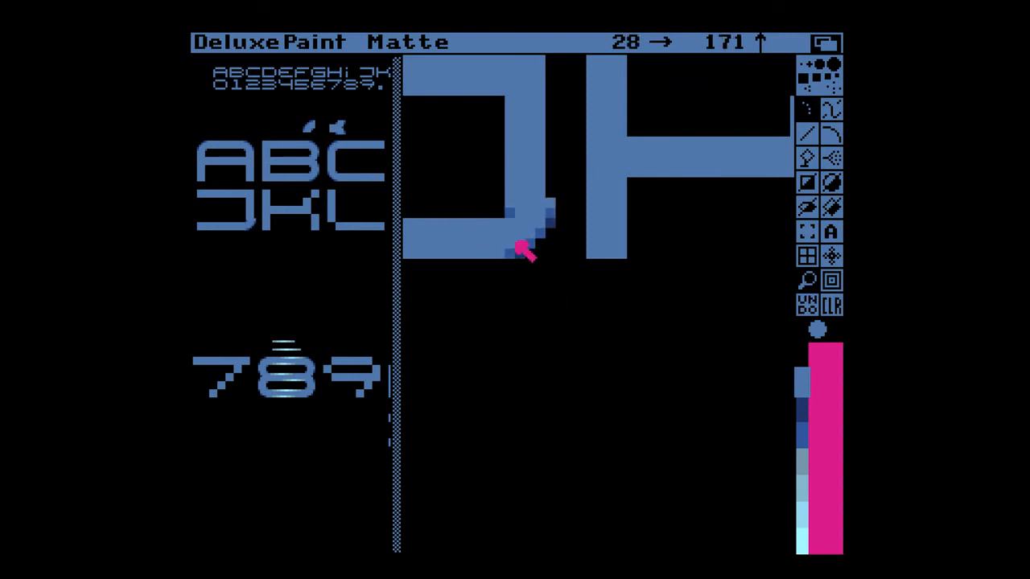
key(m)
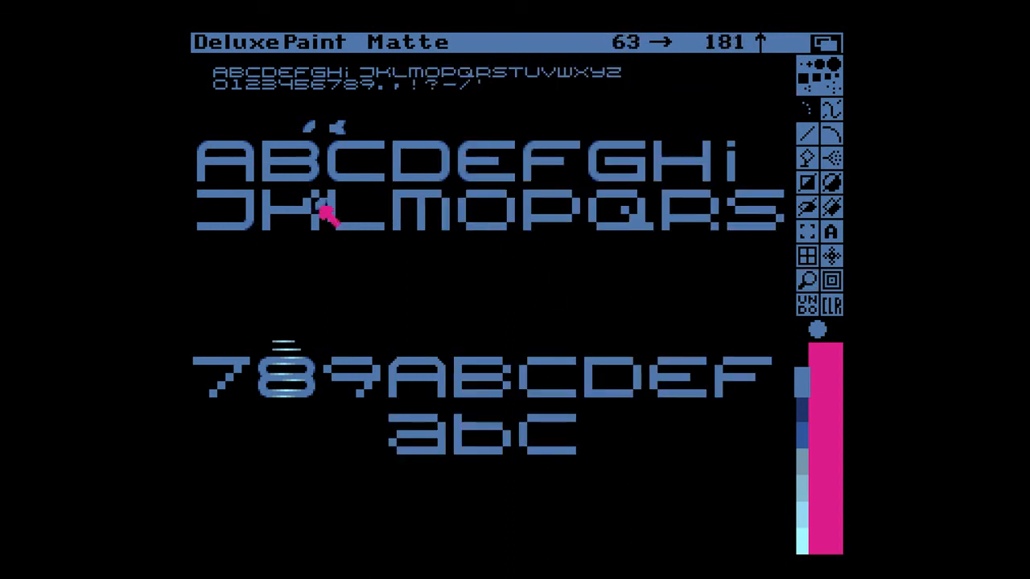
key(m)
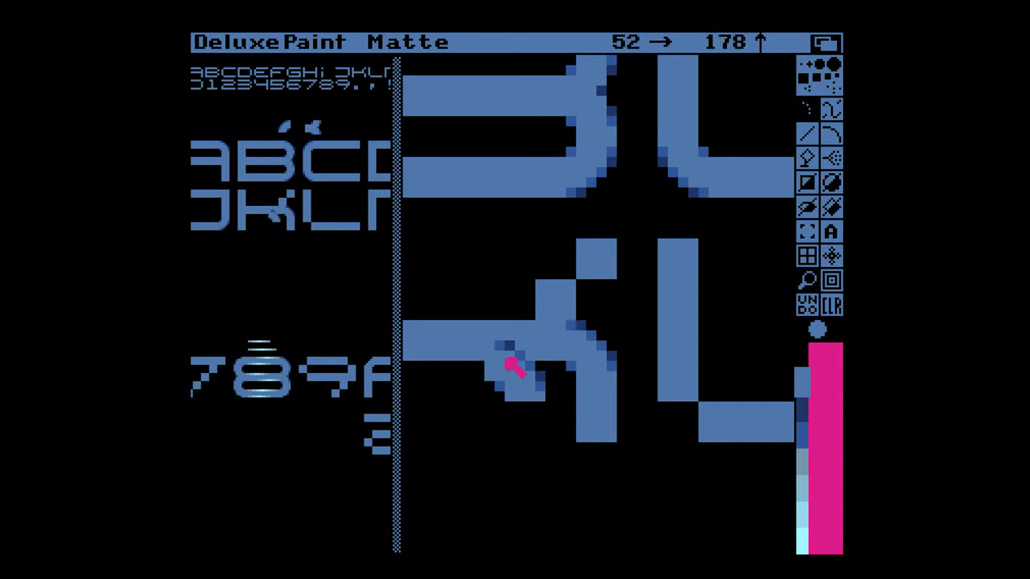
- Redraw the enlarged K's stepped upper arm as a thick smooth diagonal in the base blue, extending its tip one pixel row upward
key(period)
drag(573, 317, 616, 273)
drag(559, 315, 544, 278)
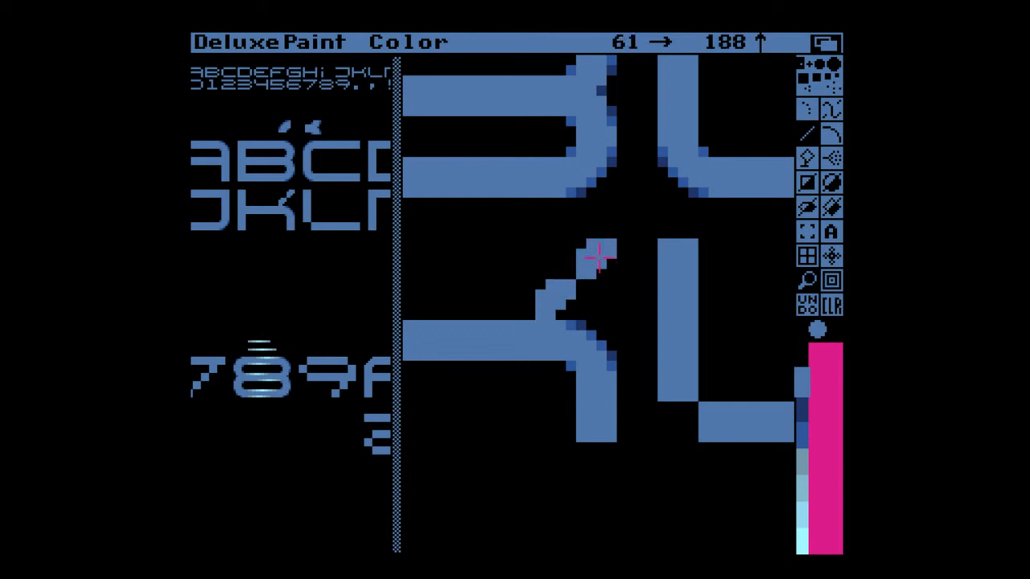
mouse_move(576, 264)
mouse_down()
mouse_move(561, 278)
mouse_move(585, 285)
mouse_move(530, 303)
mouse_move(529, 318)
mouse_up()
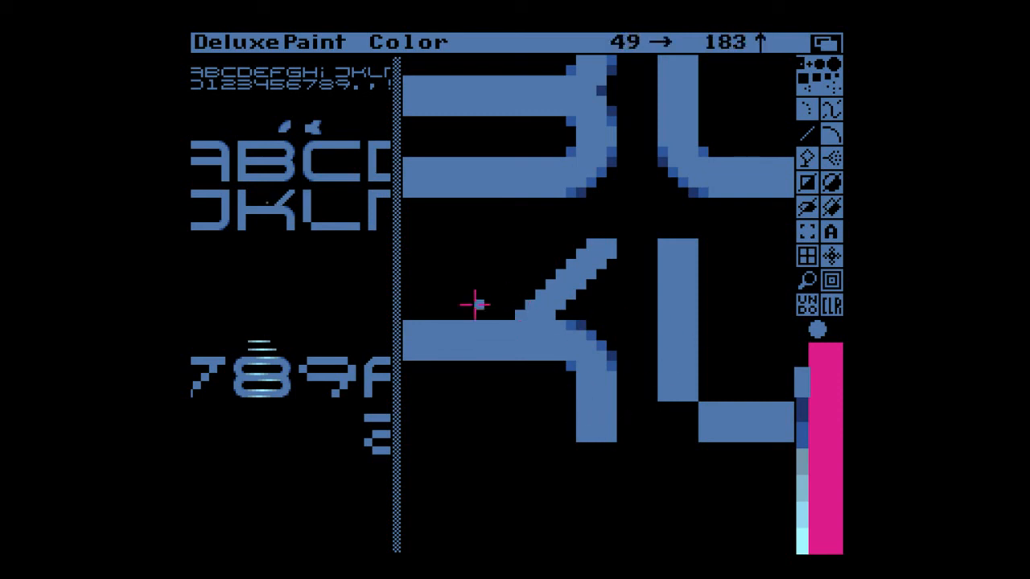
drag(583, 240, 515, 313)
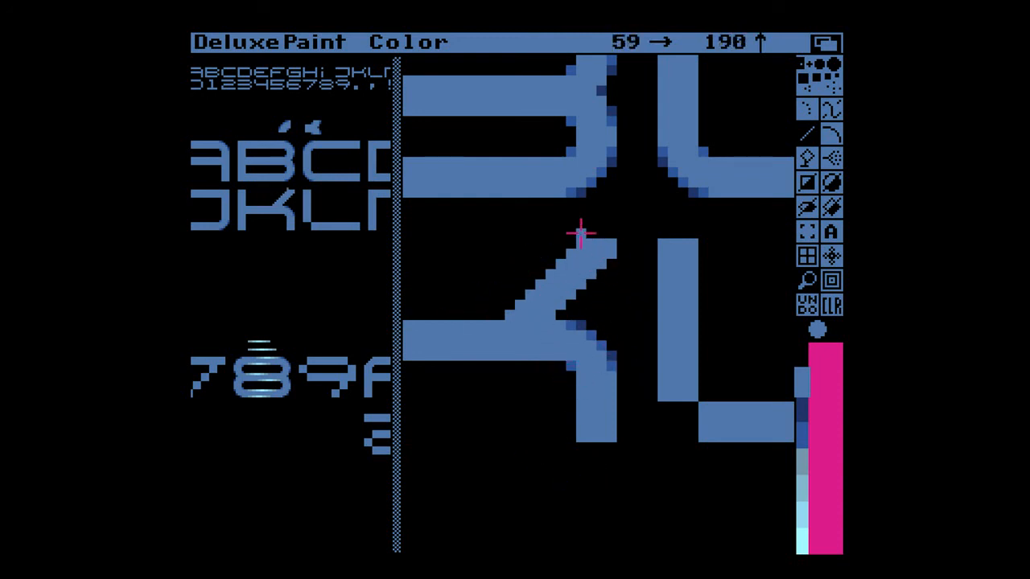
drag(588, 234, 620, 226)
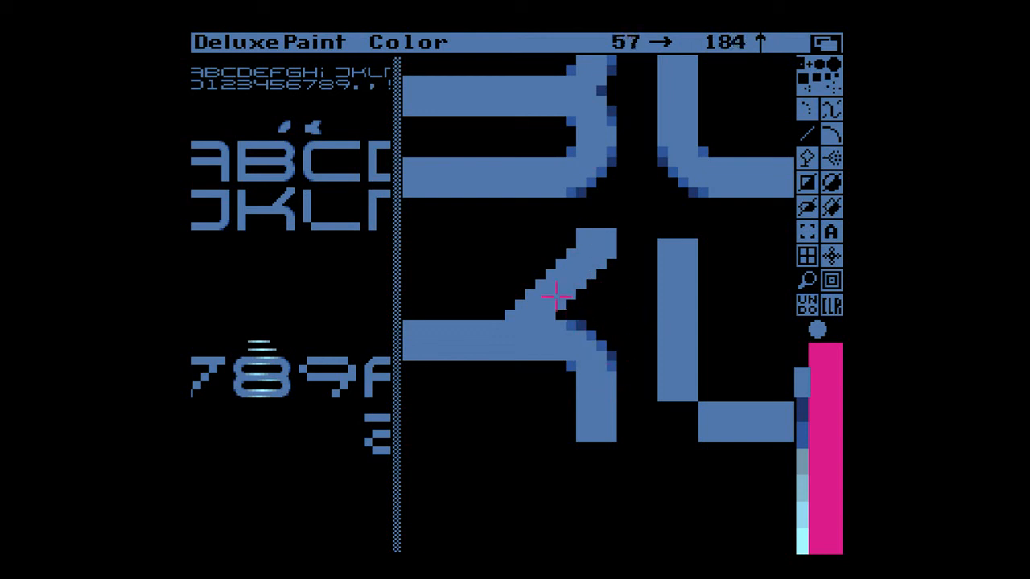
- Pick up the K's upper arm as a brush and place it one pixel lower
key(b)
drag(488, 222, 619, 294)
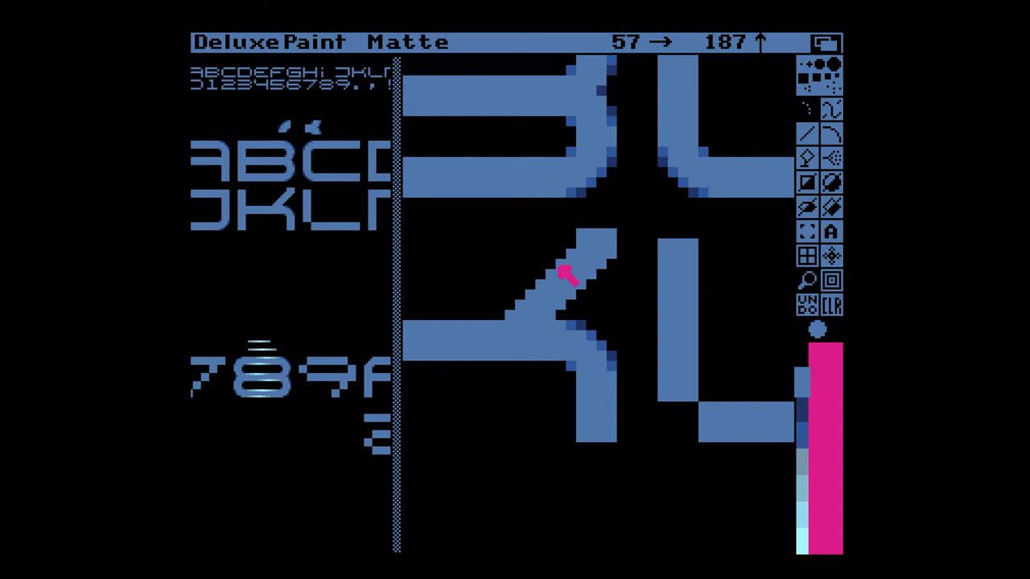
key(b)
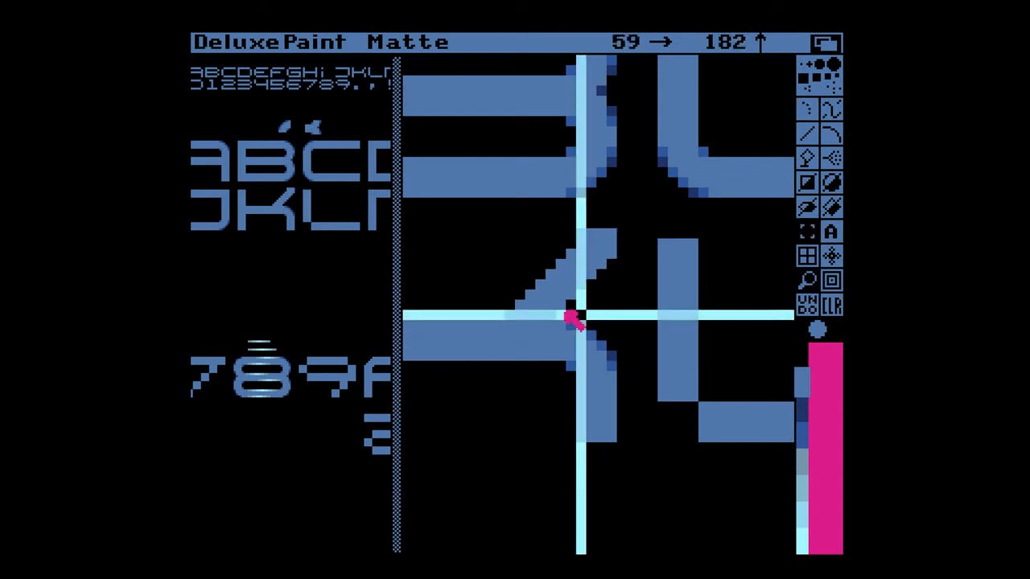
mouse_move(494, 230)
mouse_down()
mouse_move(634, 288)
mouse_move(638, 309)
mouse_up()
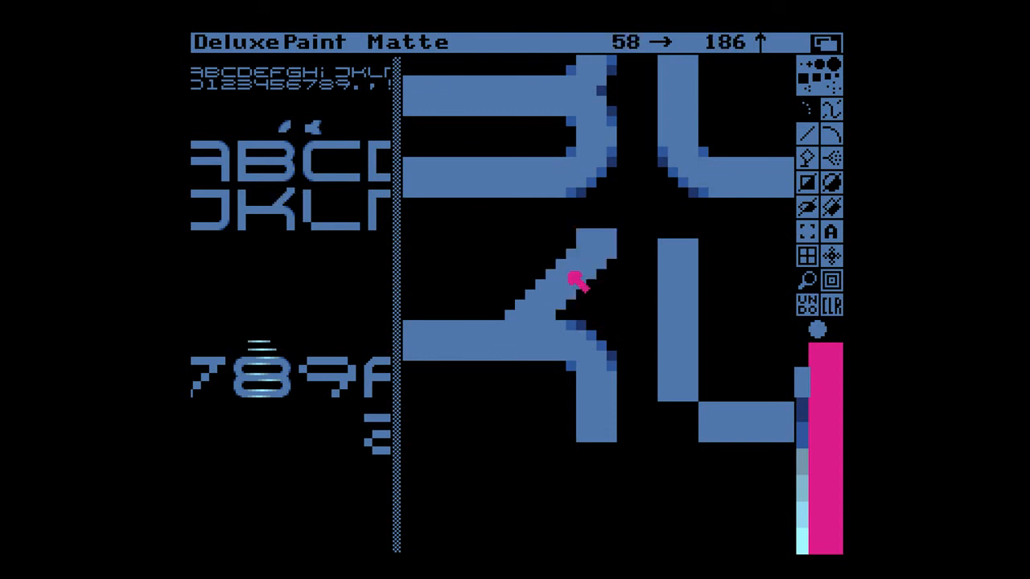
key(.)
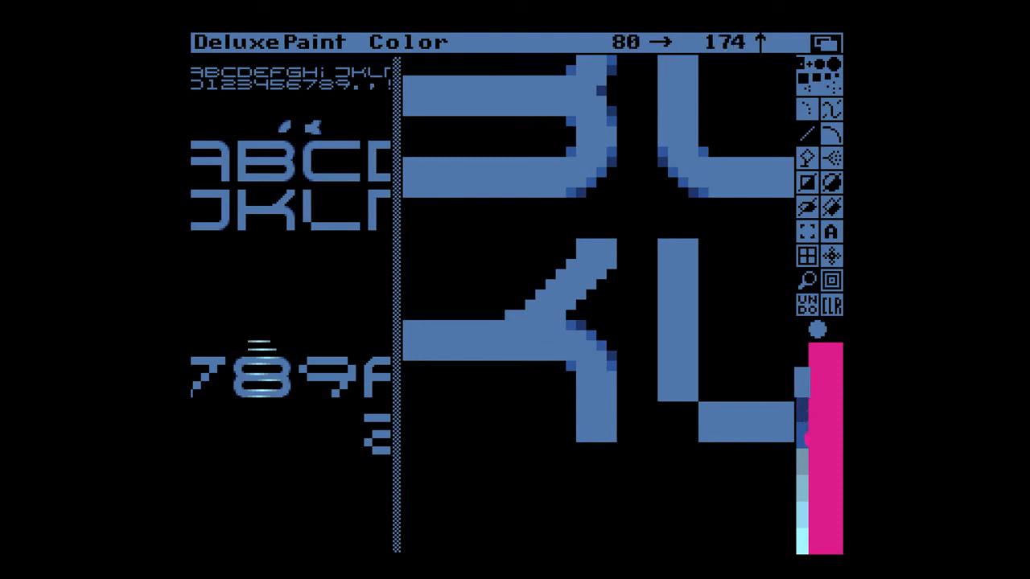
- Shade the right-hand underside of the K's upper arm near its tip with the two darker blues
click(805, 436)
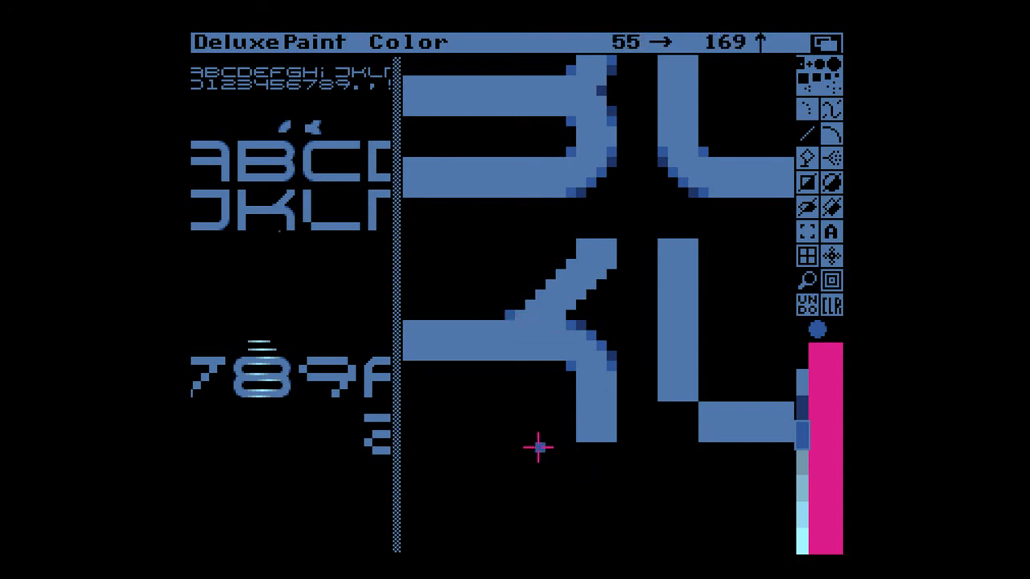
key(m)
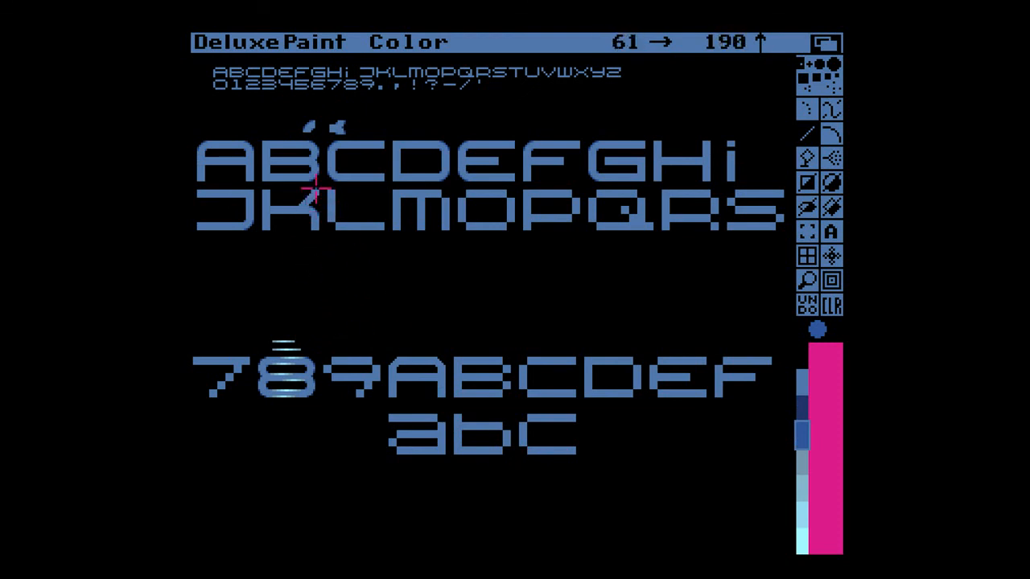
key(m)
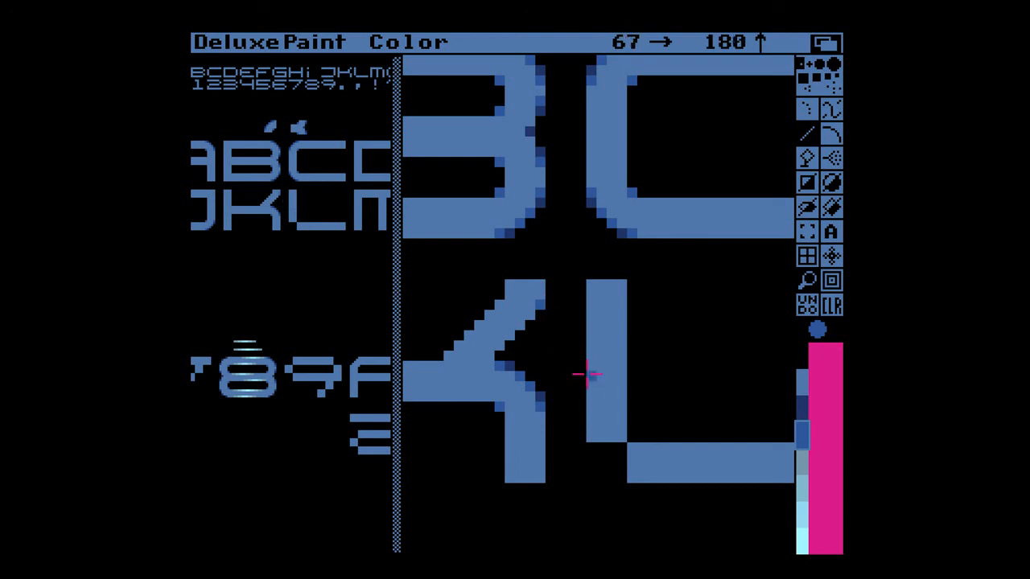
key([)
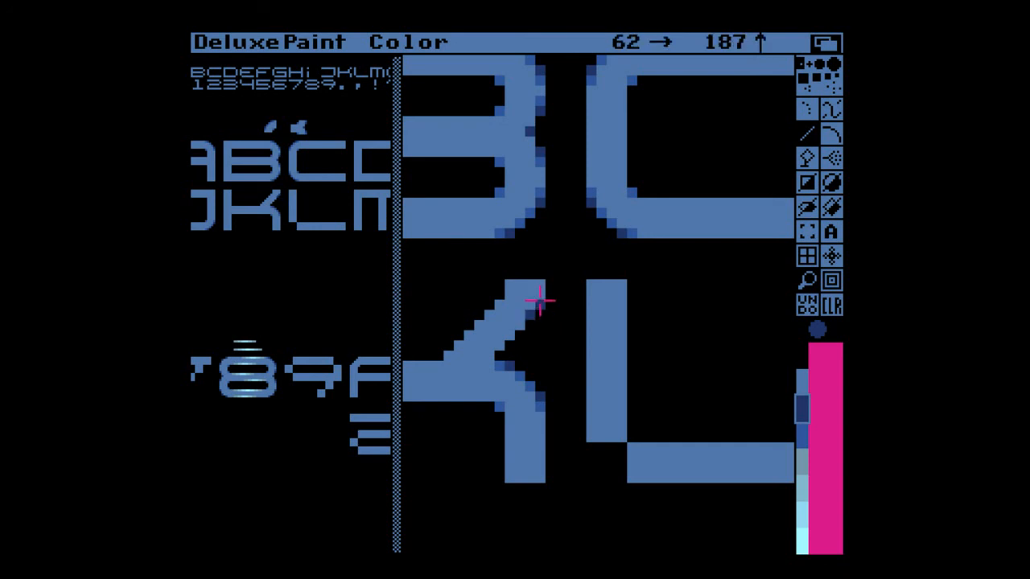
key([)
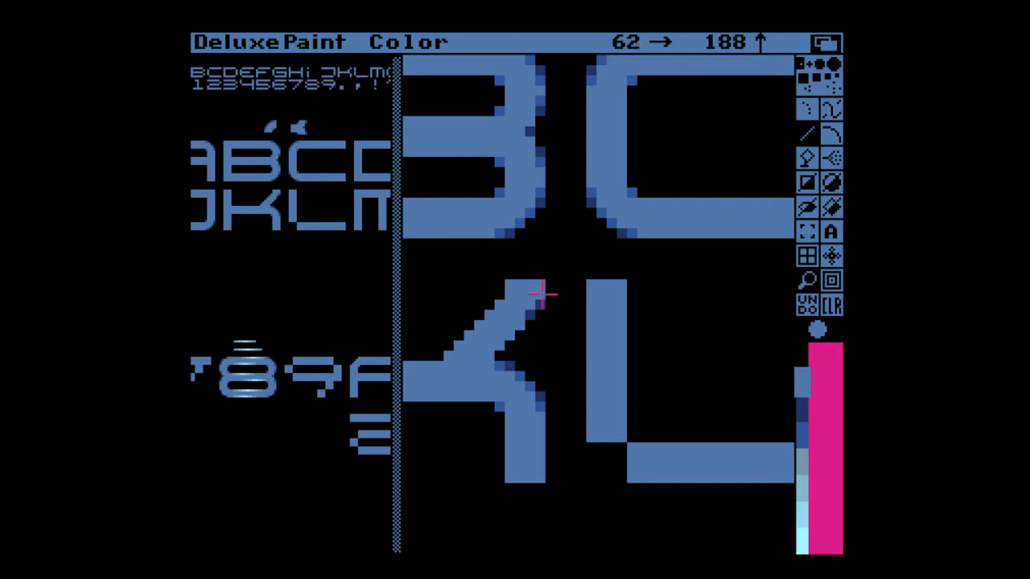
key(])
key(])
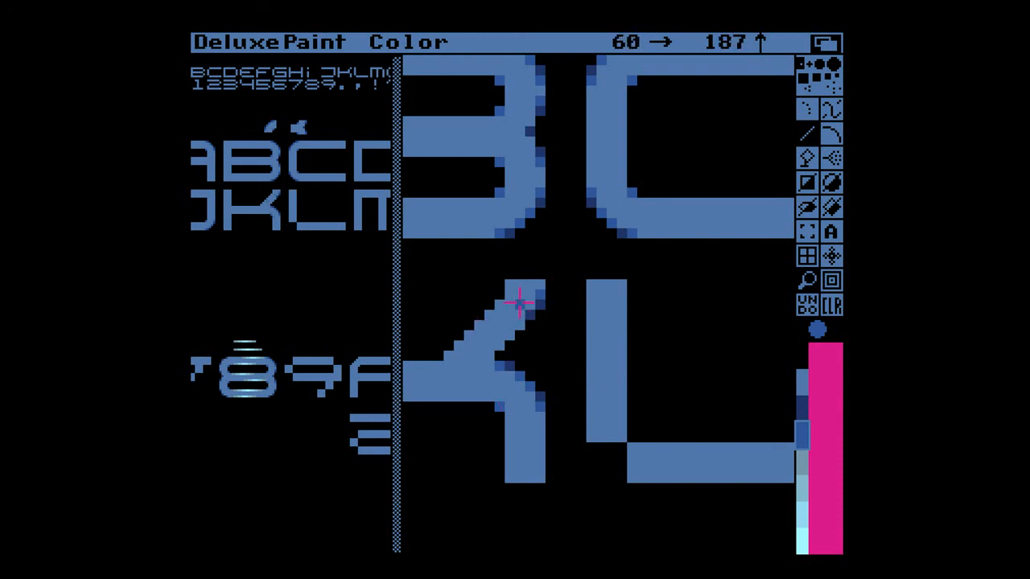
- Return the K's topmost shaded pixel to the base blue and add one pixel row across the top of its upper arm
key(bracketleft)
key(bracketleft)
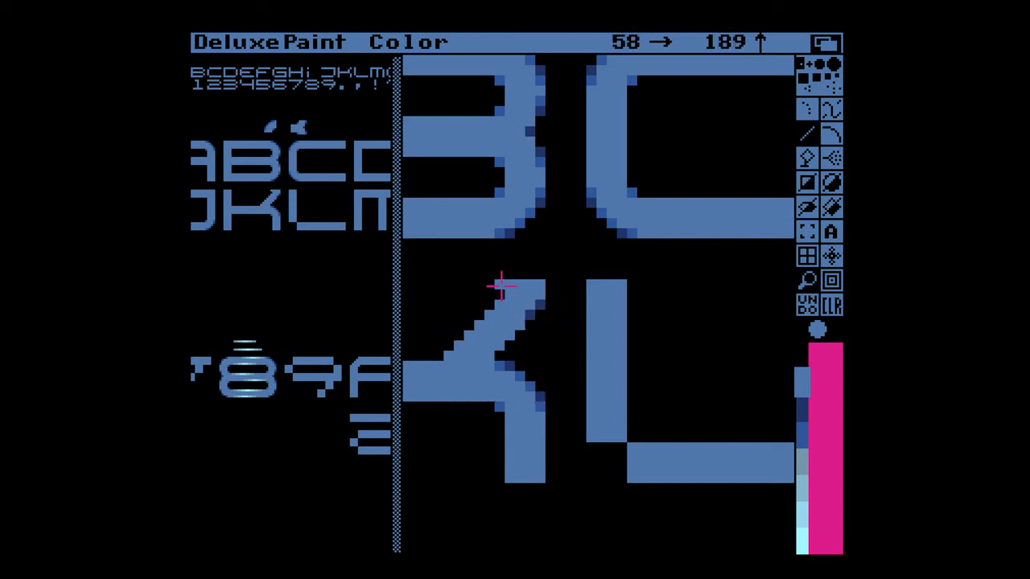
click(527, 276)
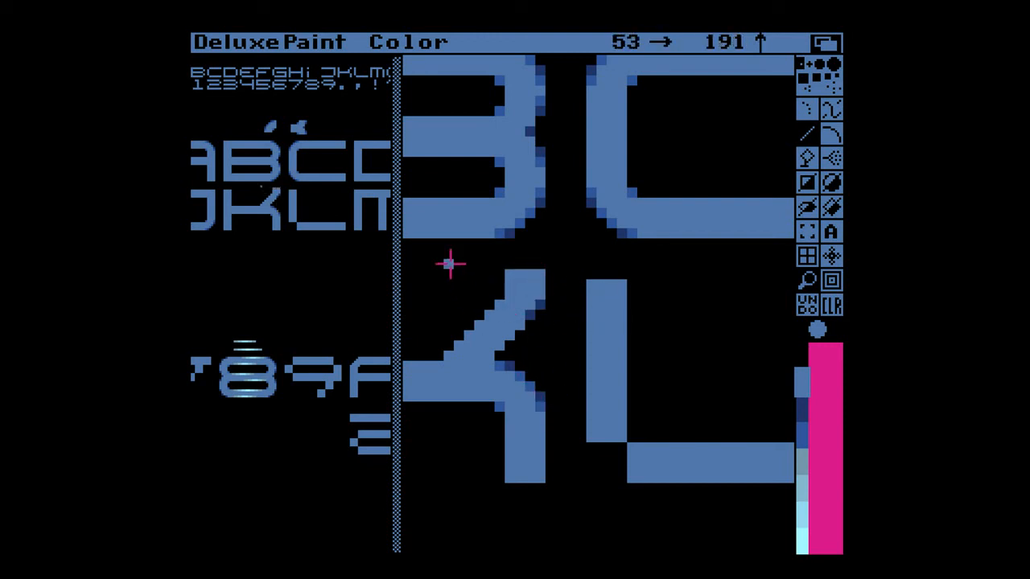
- Pick up the K's upper arm, stamp it one pixel lower, and shade its outer corner pixels with the medium dark blue
key(b)
mouse_move(437, 260)
mouse_down()
mouse_move(542, 332)
mouse_move(535, 324)
mouse_up()
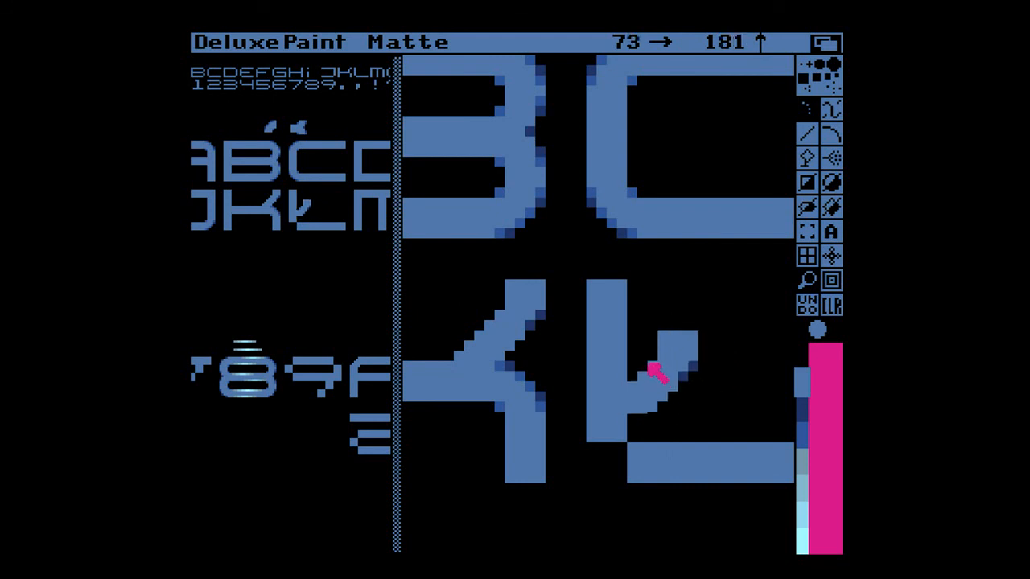
key(v)
key(period)
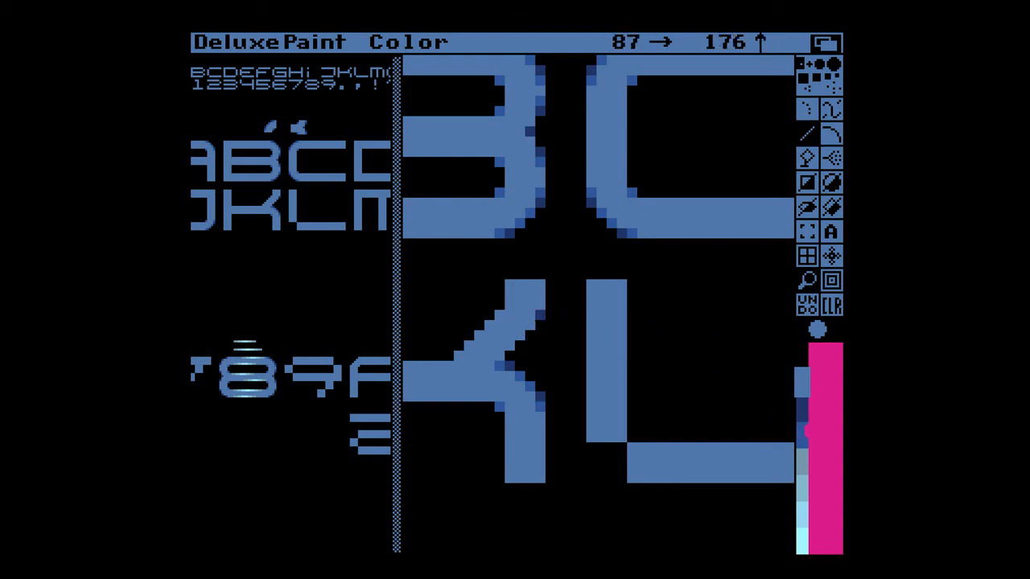
click(805, 441)
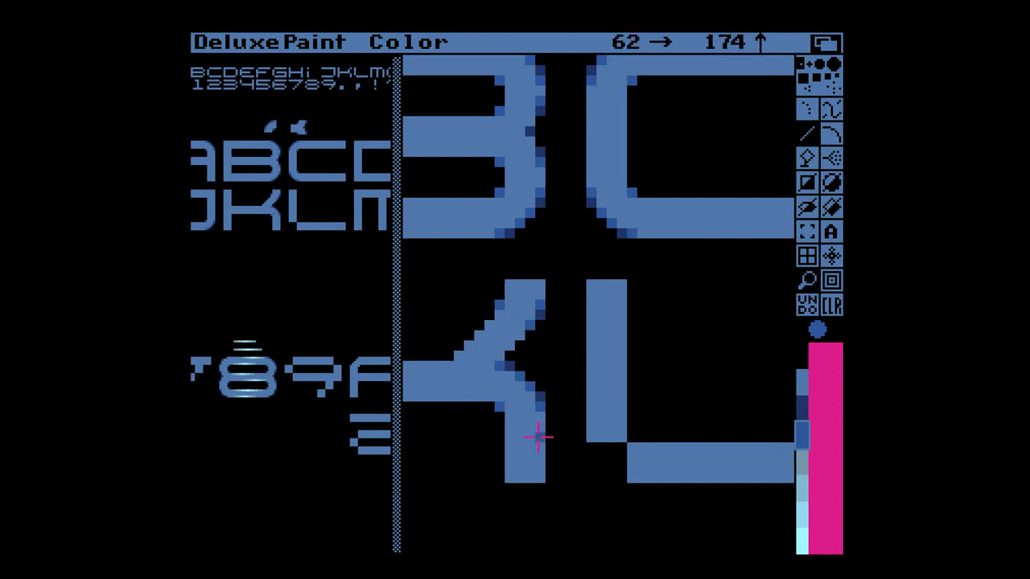
- Pick up the ready-made corner piece above the B as a brush and use it to round the L's lower-left corner
key(m)
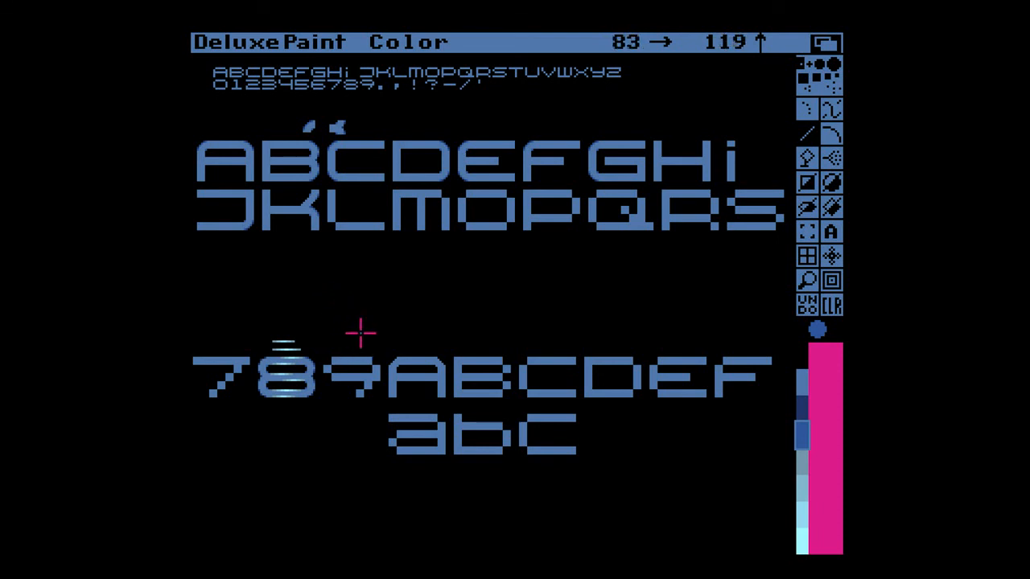
key(b)
drag(294, 116, 326, 147)
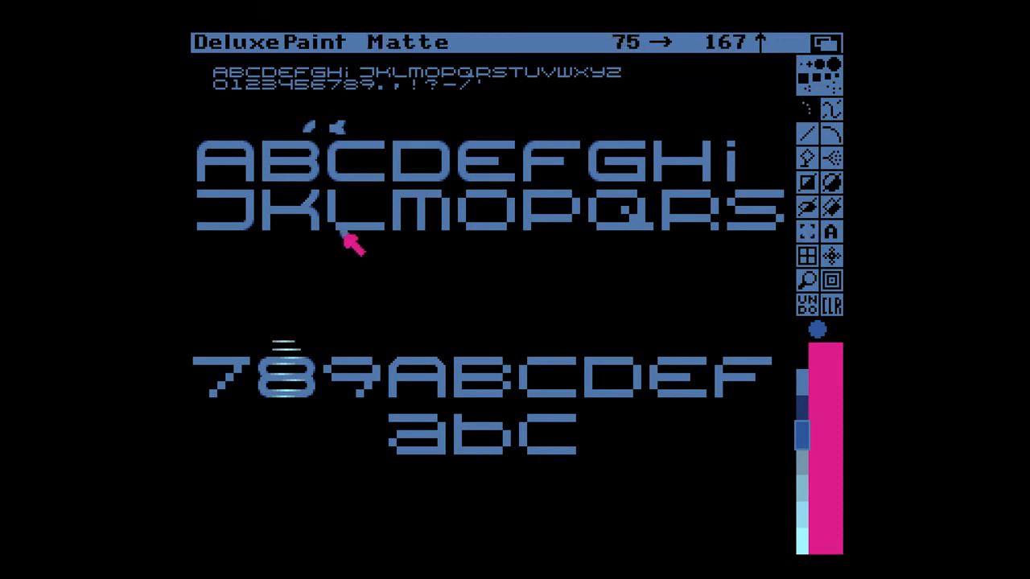
key(m)
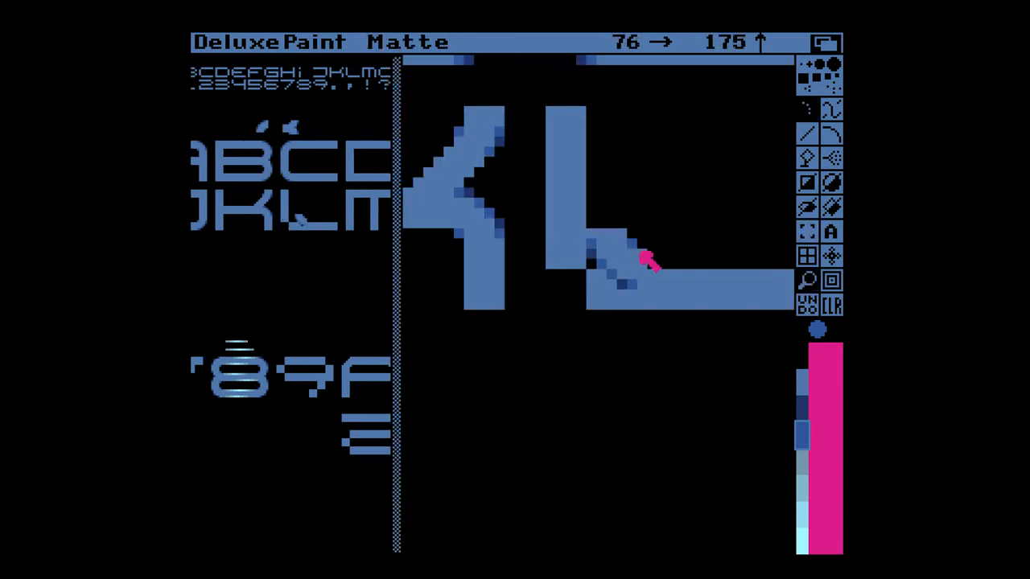
key(m)
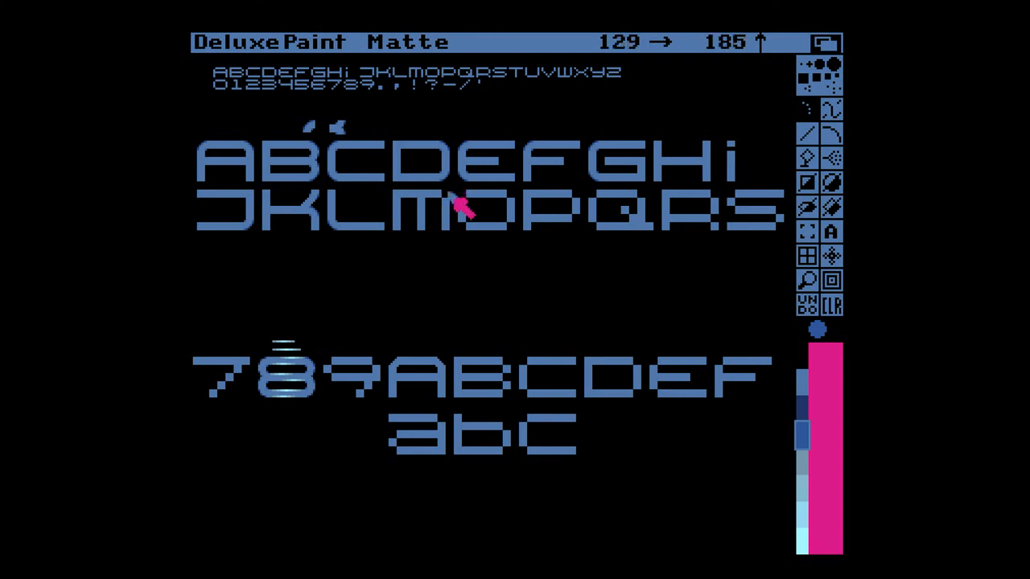
- Round the M's upper-right corner with the flipped corner brush
key(m)
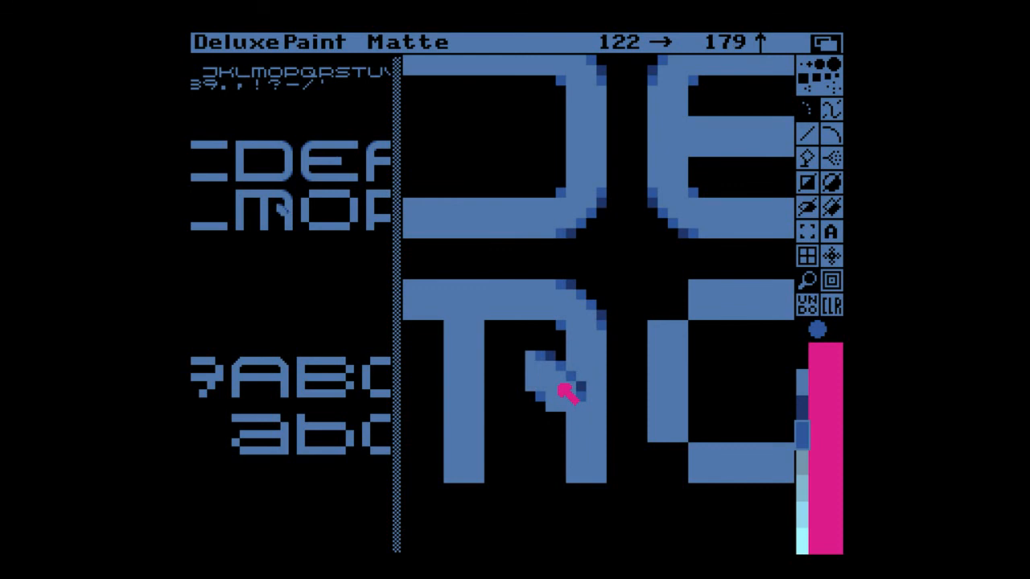
key(m)
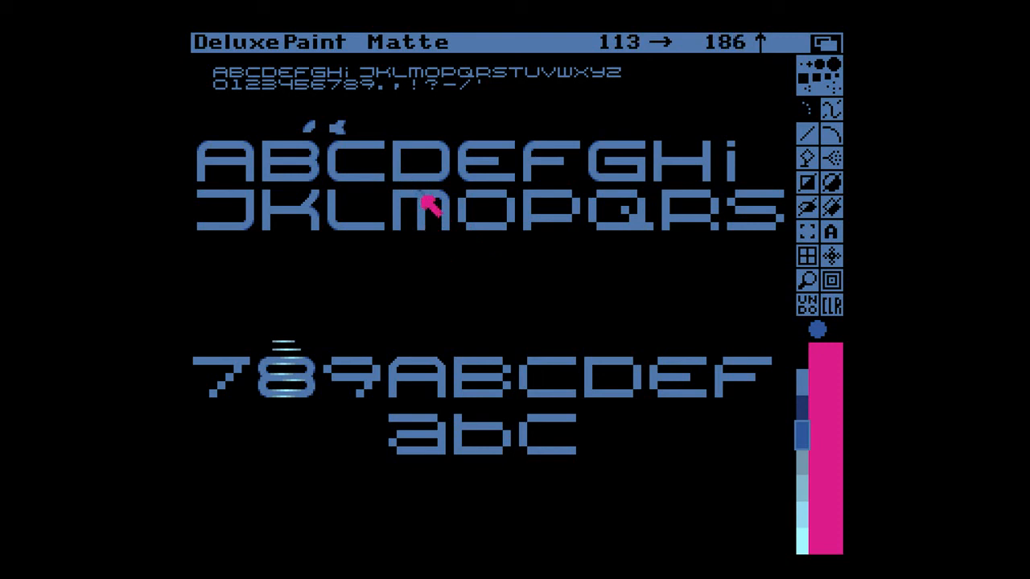
key(s)
key(period)
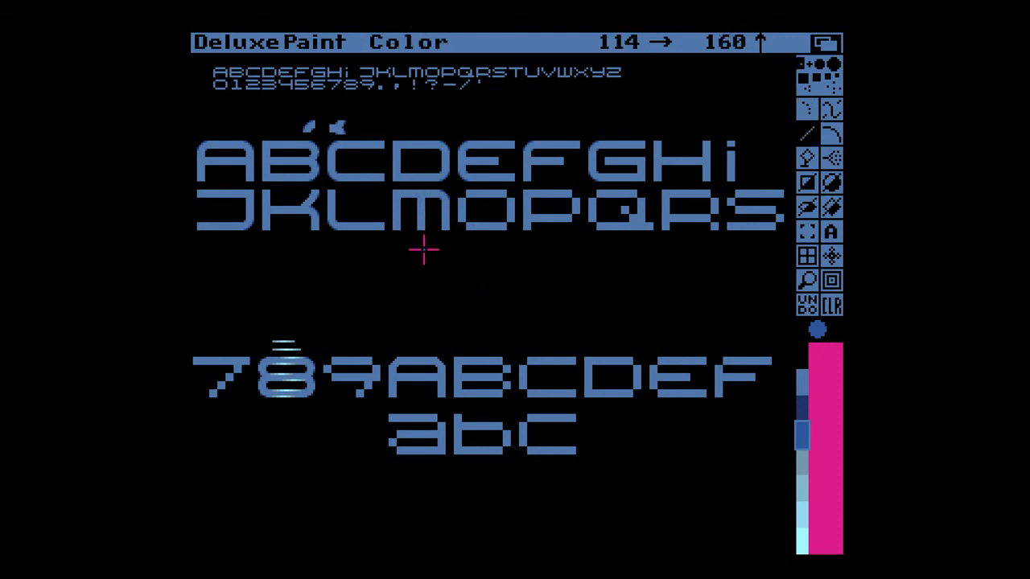
- Sample the medium dark blue from the M's rounded corner for touching up the inner corner beside its middle stem
key(m)
key(comma)
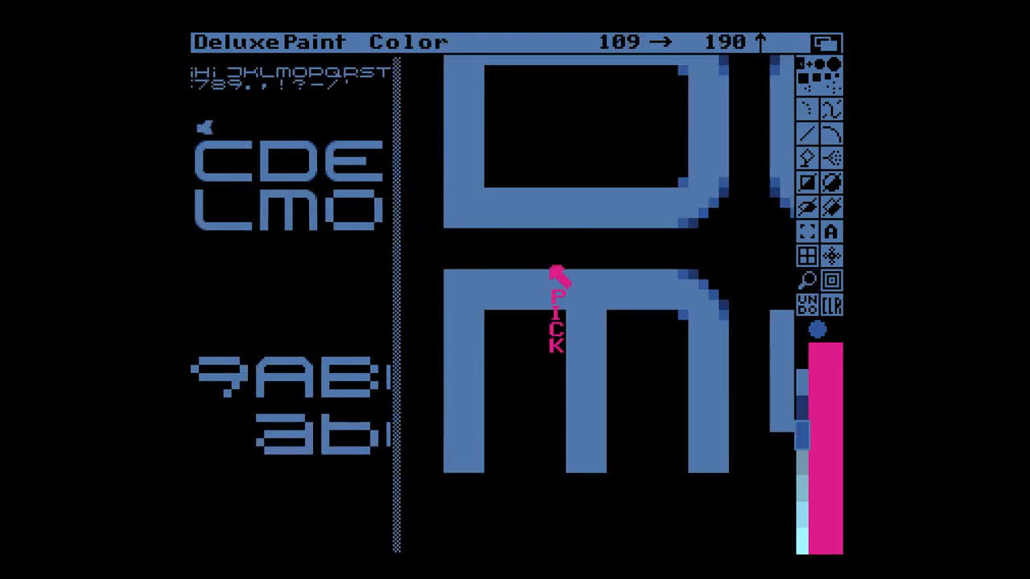
click(680, 326)
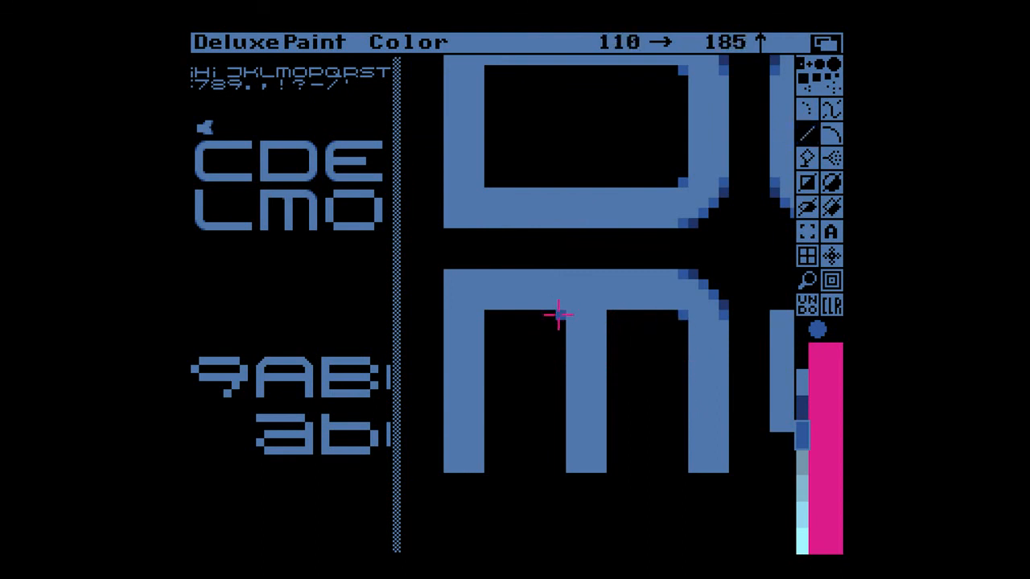
key(m)
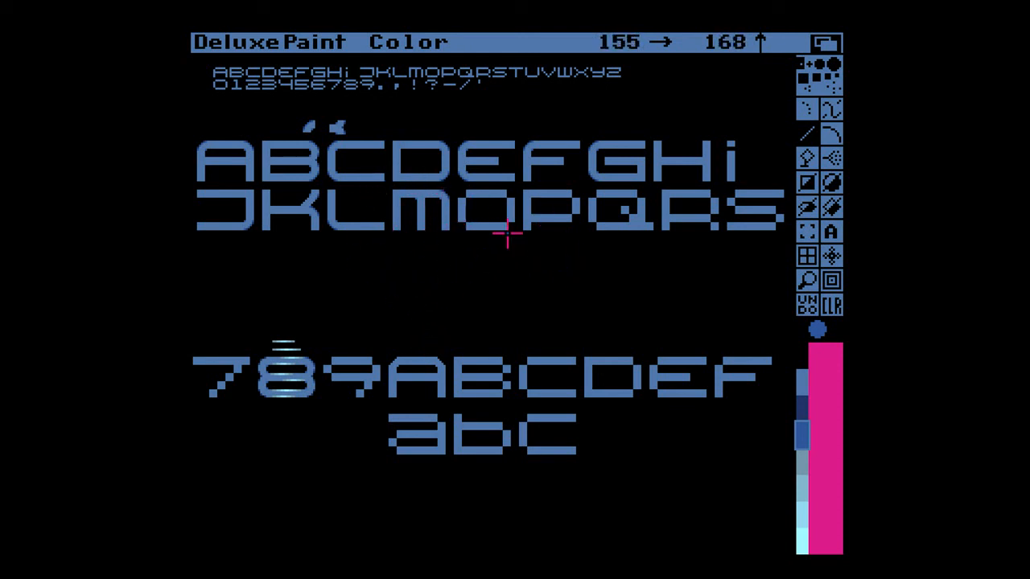
- Pick up the D's rounded right side as a brush and stamp it on the O's right side and, flipped horizontally, on its left side
key(b)
mouse_move(411, 133)
mouse_down()
mouse_move(440, 152)
mouse_move(453, 187)
mouse_up()
key(m)
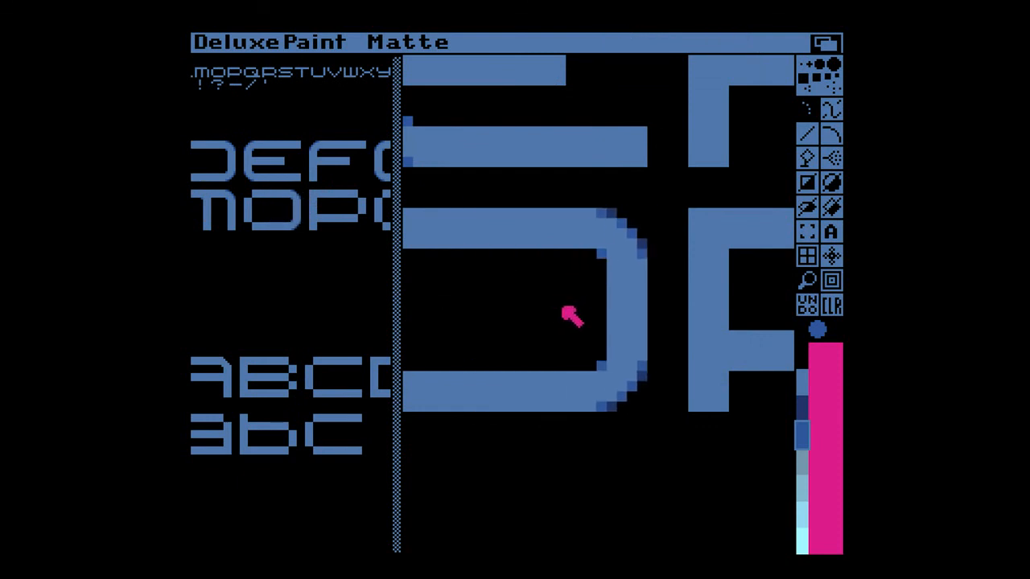
click(570, 315)
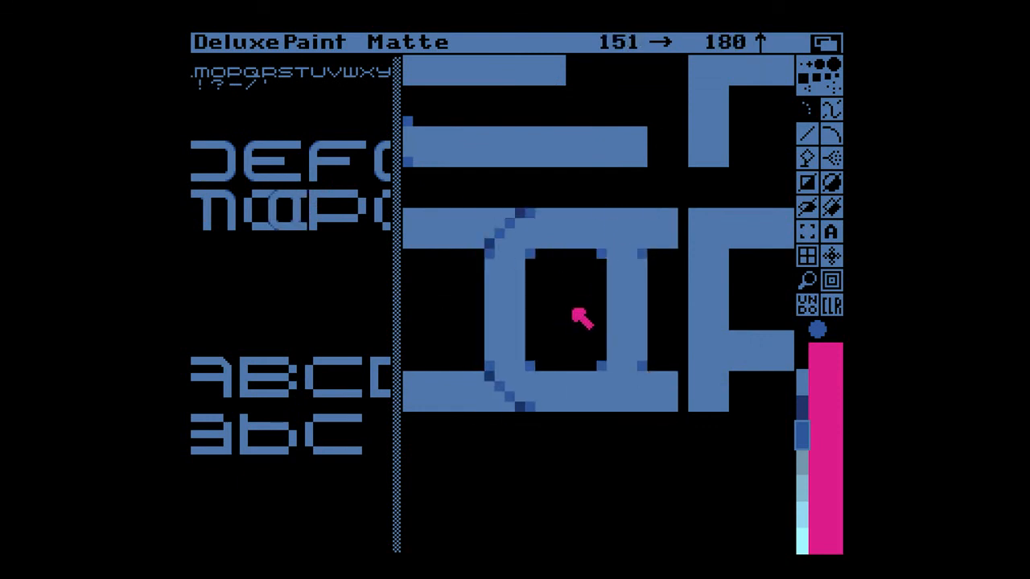
key(Left)
key(Left)
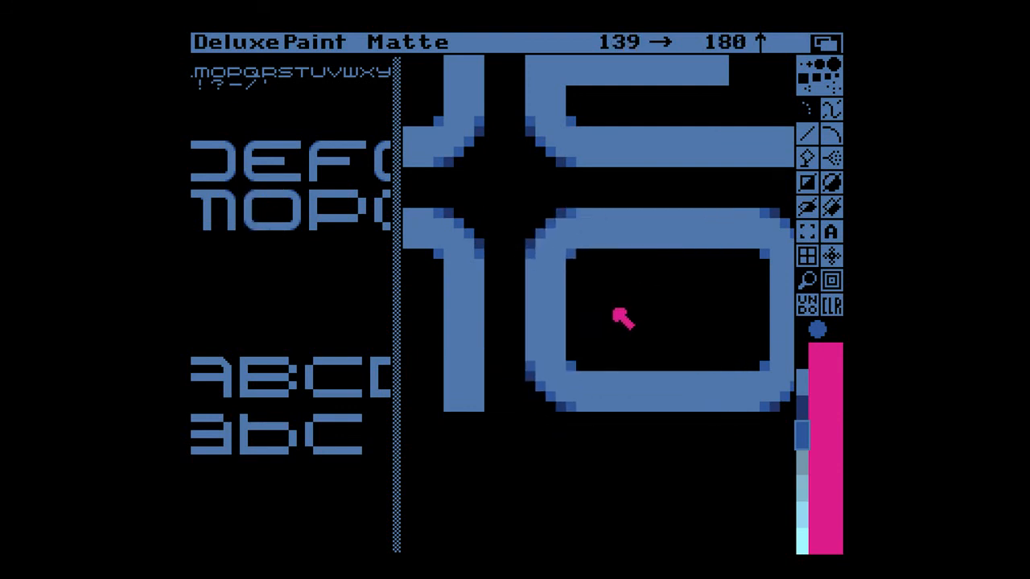
key(Right)
key(Right)
key(Right)
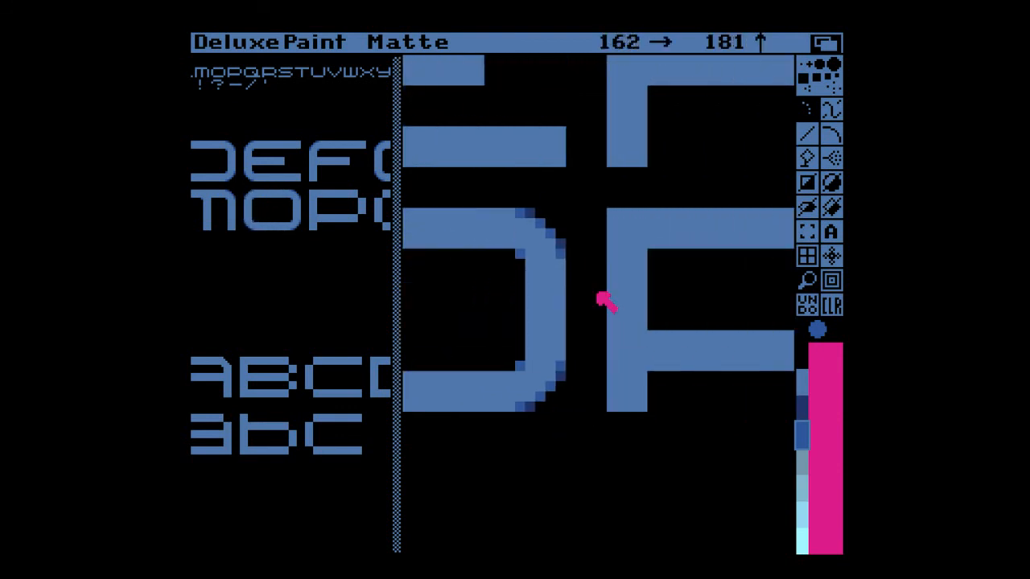
key(m)
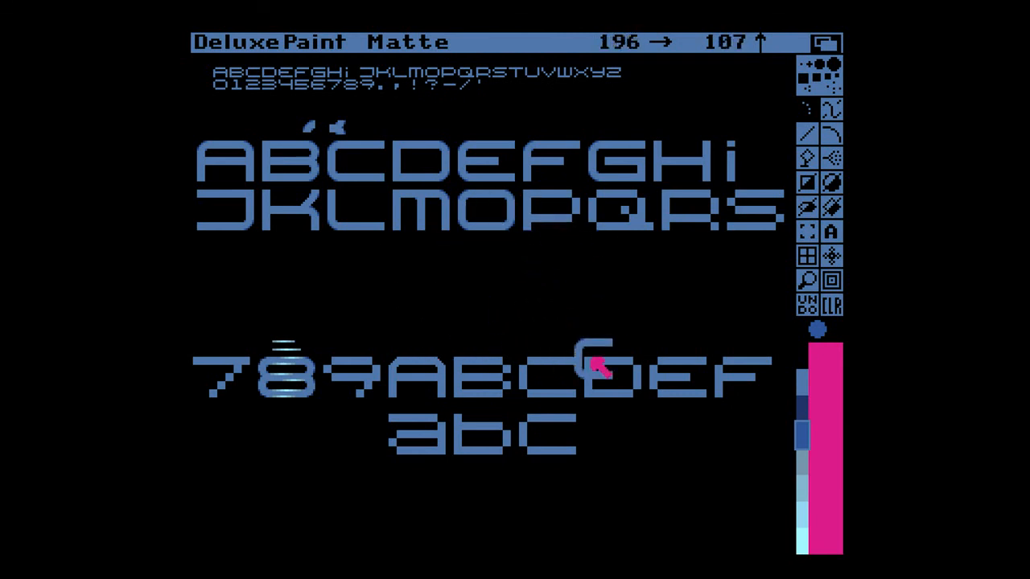
- Pick up the ready-made corner piece again and round the upper and lower right corners of the P's bowl
key(b)
drag(298, 113, 321, 138)
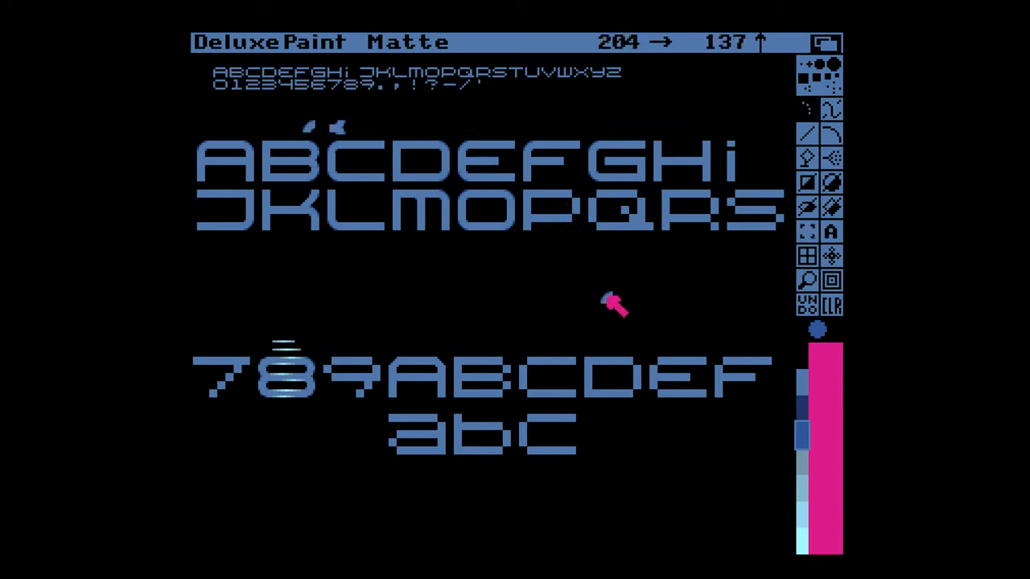
key(m)
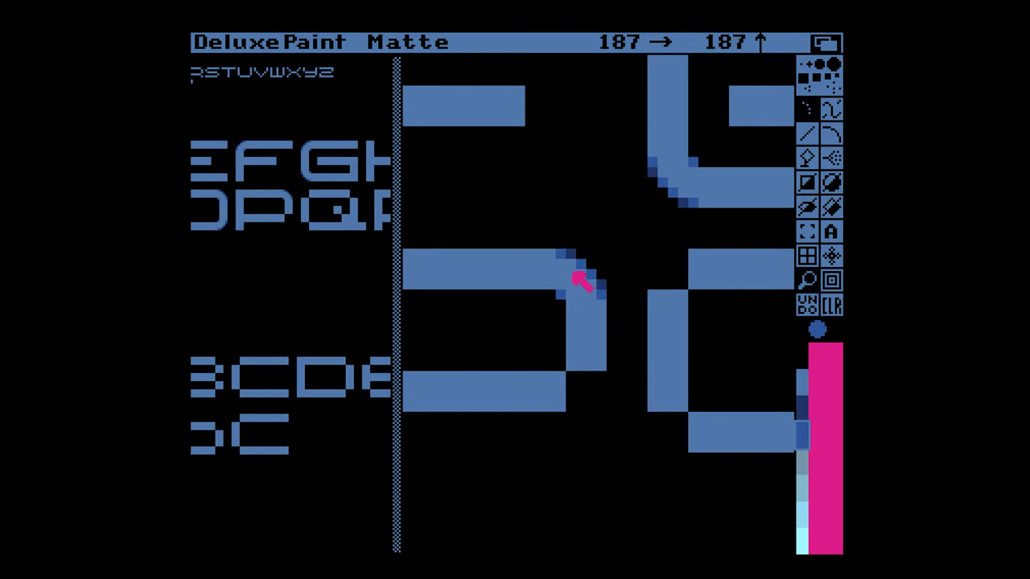
mouse_move(583, 283)
mouse_down()
mouse_move(589, 343)
mouse_move(576, 393)
mouse_up()
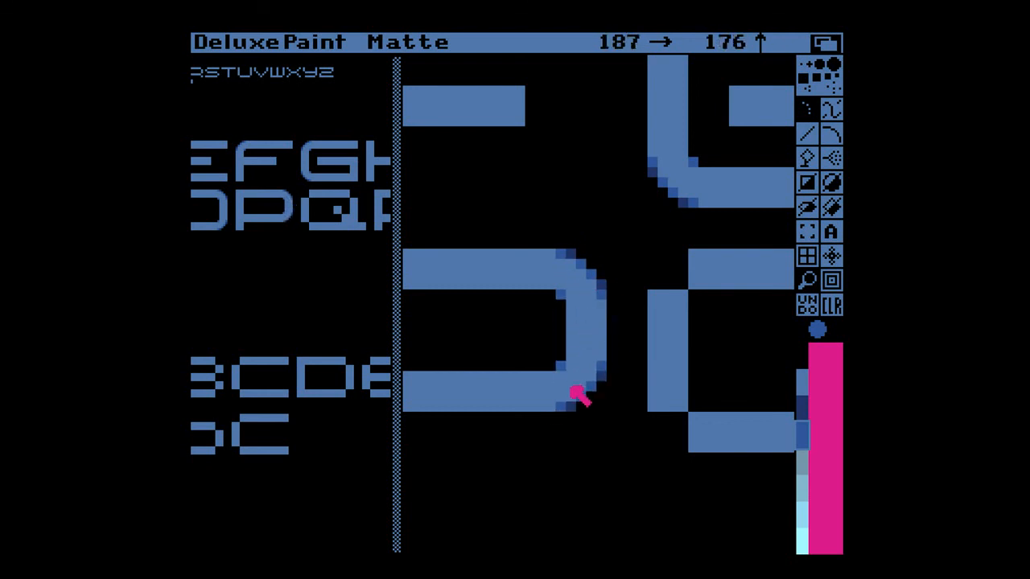
key(m)
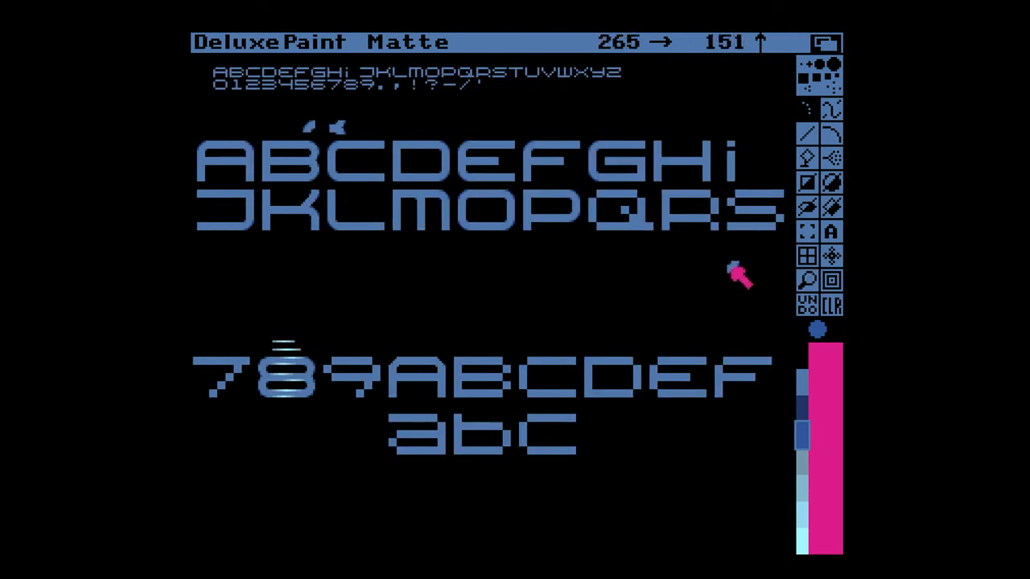
- Pick up the P's rounded bowl end as a brush and stamp it over the R's bowl
key(m)
key(b)
drag(700, 159, 779, 354)
key(m)
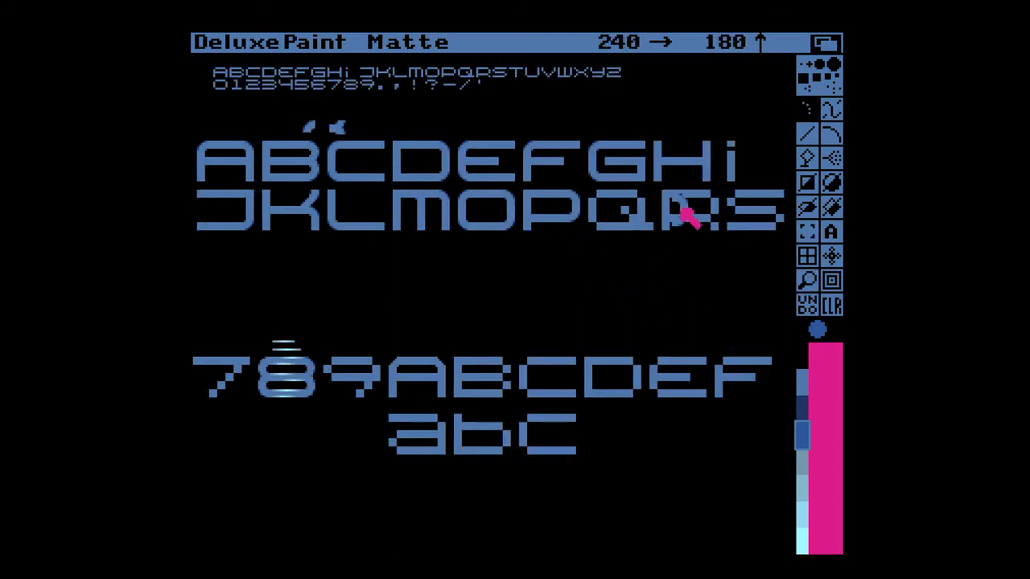
key(m)
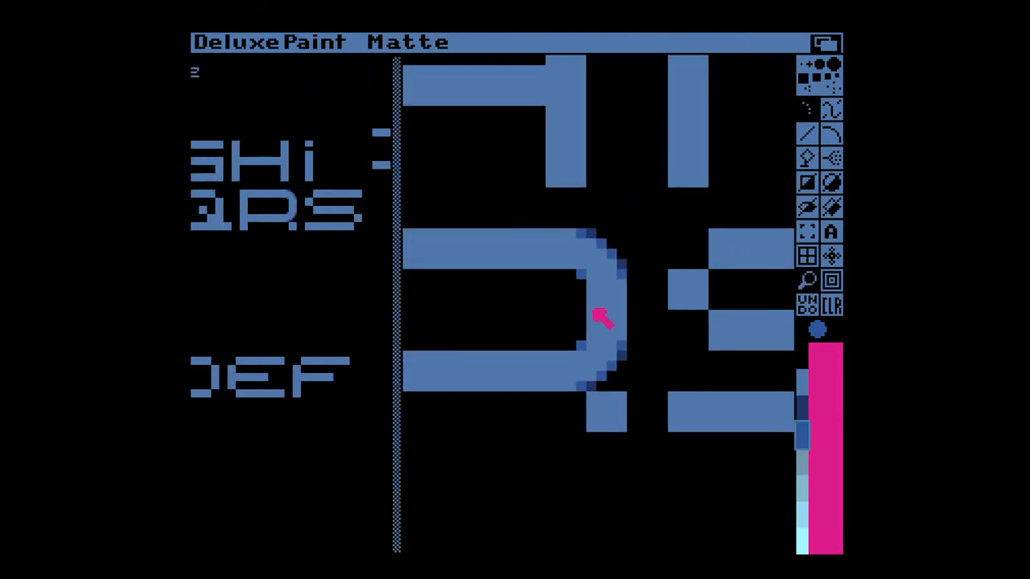
key(m)
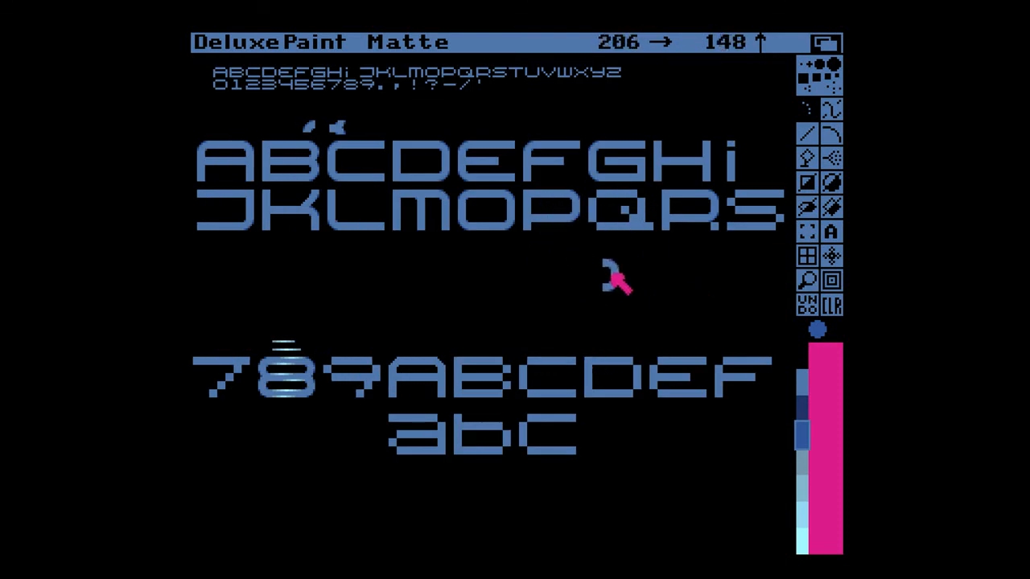
- Pick up the whole O as a brush and stamp it over the Q to give it rounded corners
key(.)
key(b)
drag(455, 185, 521, 259)
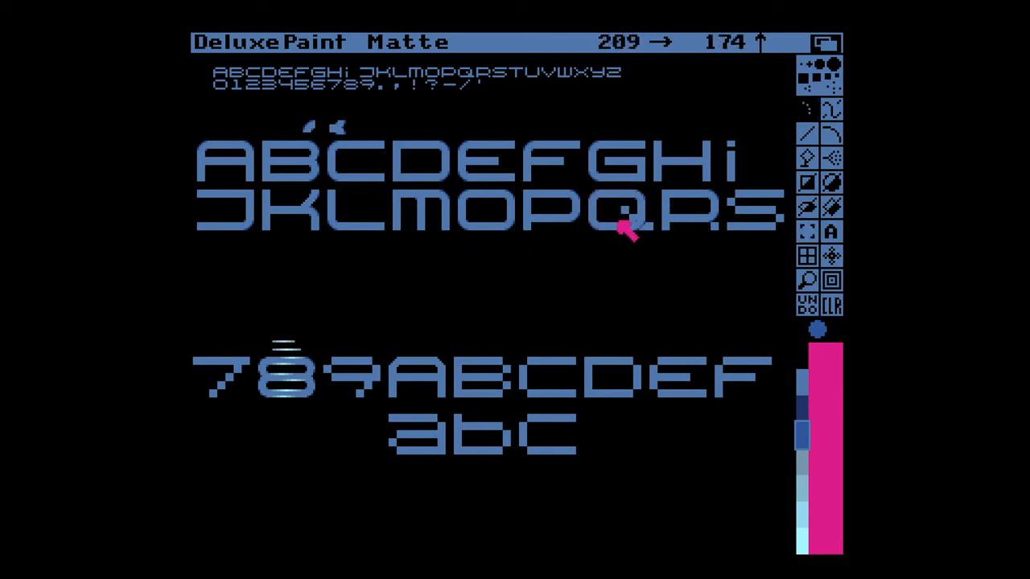
key(m)
key(plus)
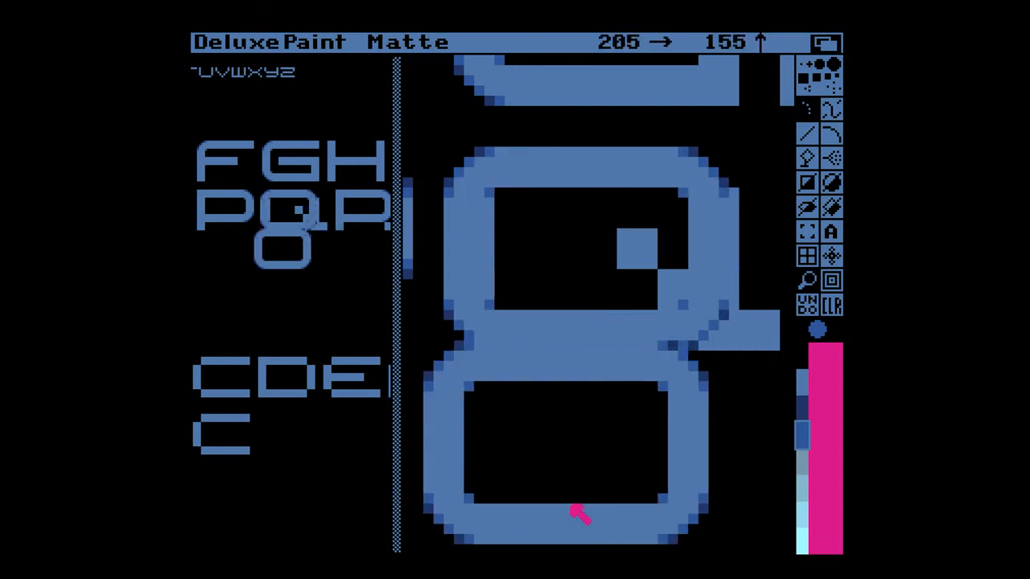
key(period)
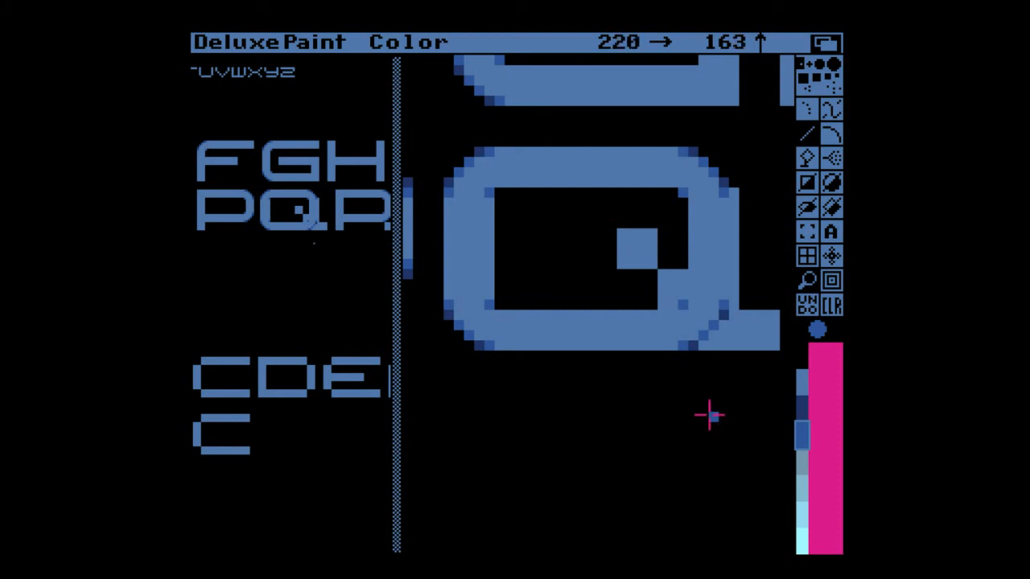
- Redraw the Q's blocky inner tail as a smooth diagonal in the base blue, erasing its protruding corner pixels
key(comma)
click(641, 242)
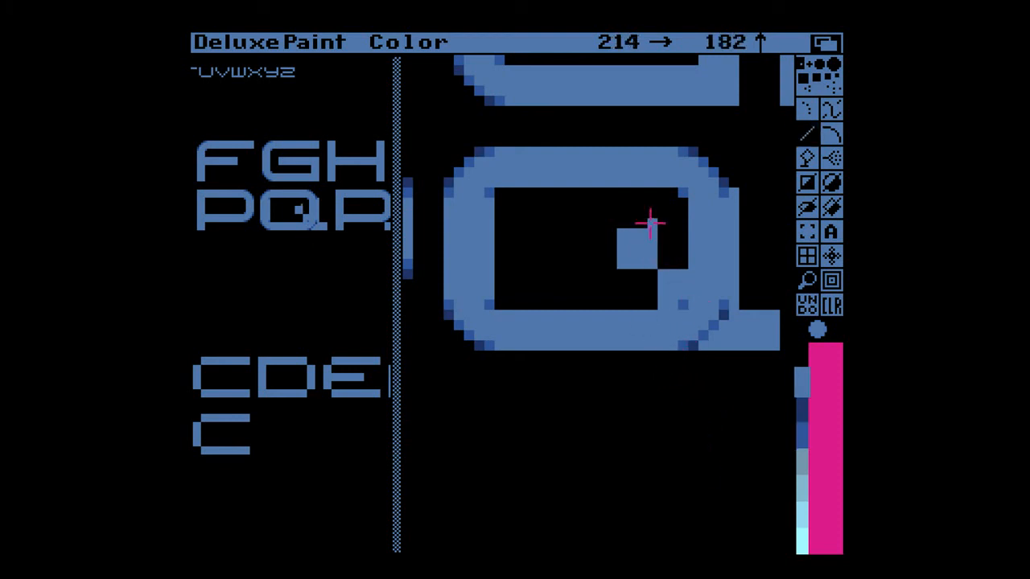
right_click(621, 233)
right_click(621, 264)
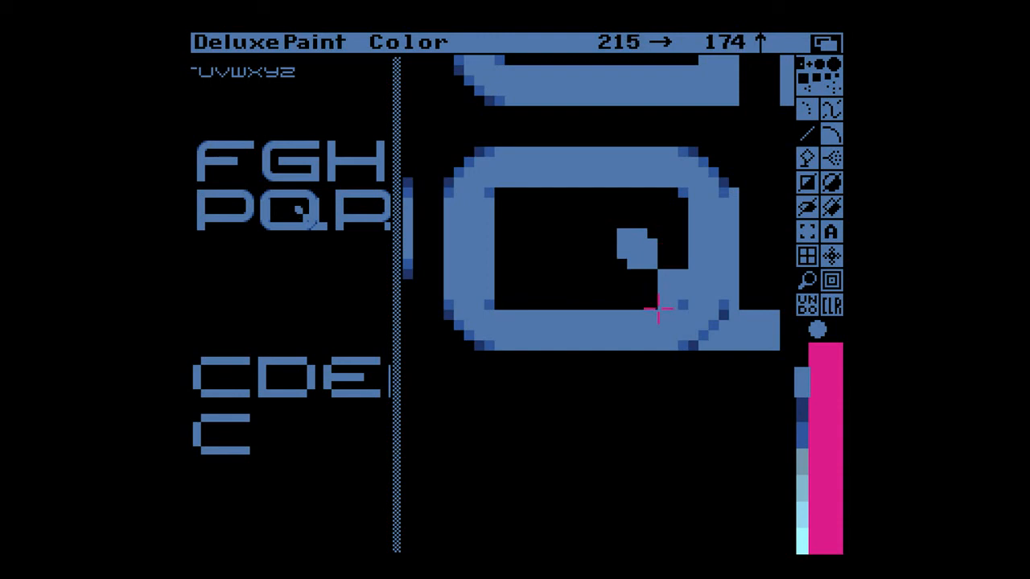
drag(641, 275, 662, 257)
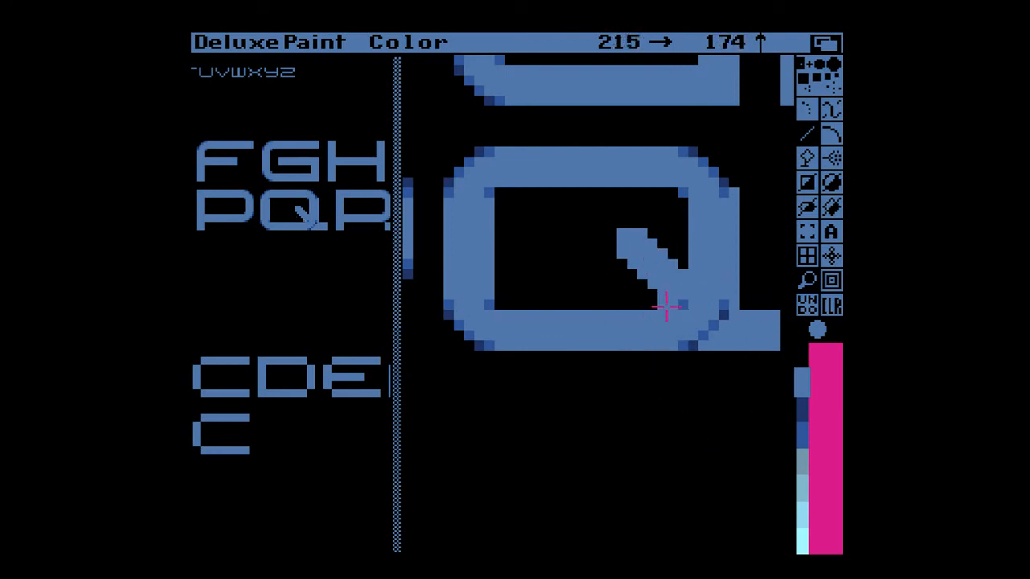
- Pick up the Q's diagonal tail as a brush and move it down and left inside the bowl
key(b)
drag(610, 222, 681, 302)
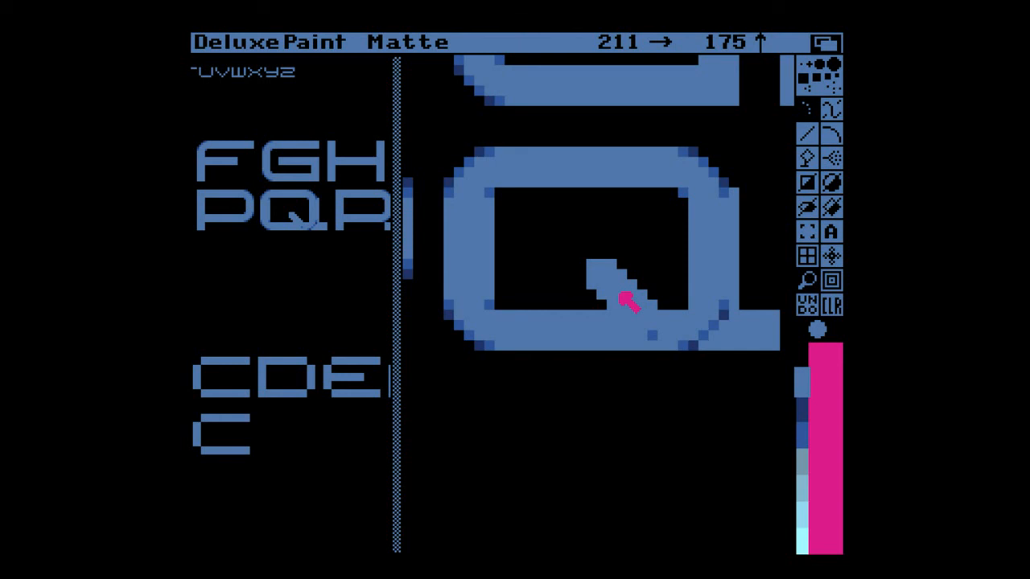
click(620, 295)
- Extend the Q's tail leftward with a filled square tip in the base blue and cover the stray dark pixel at its base
key(period)
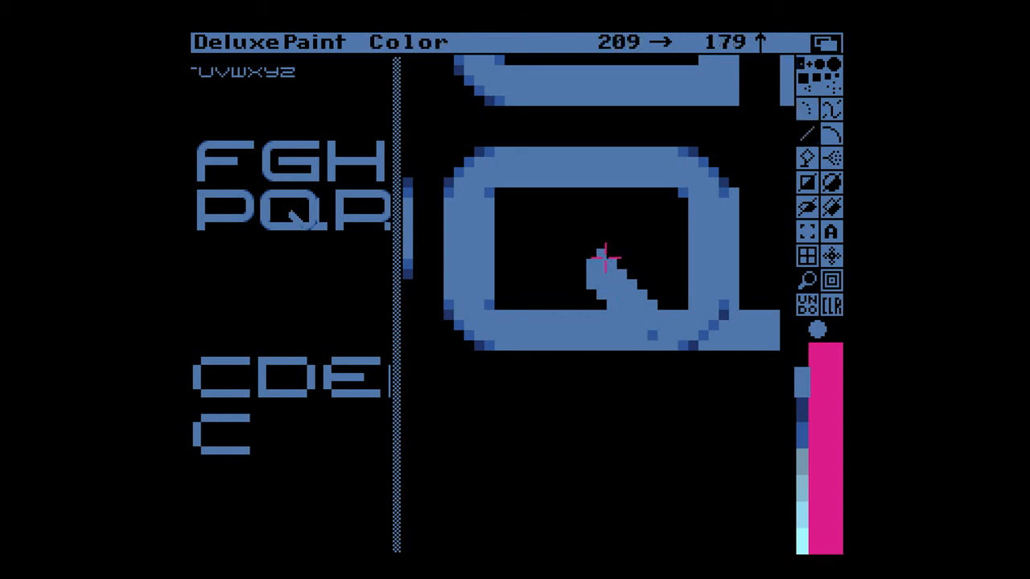
mouse_move(597, 254)
mouse_down()
mouse_move(561, 254)
mouse_move(561, 283)
mouse_move(581, 283)
mouse_up()
key(f)
click(572, 260)
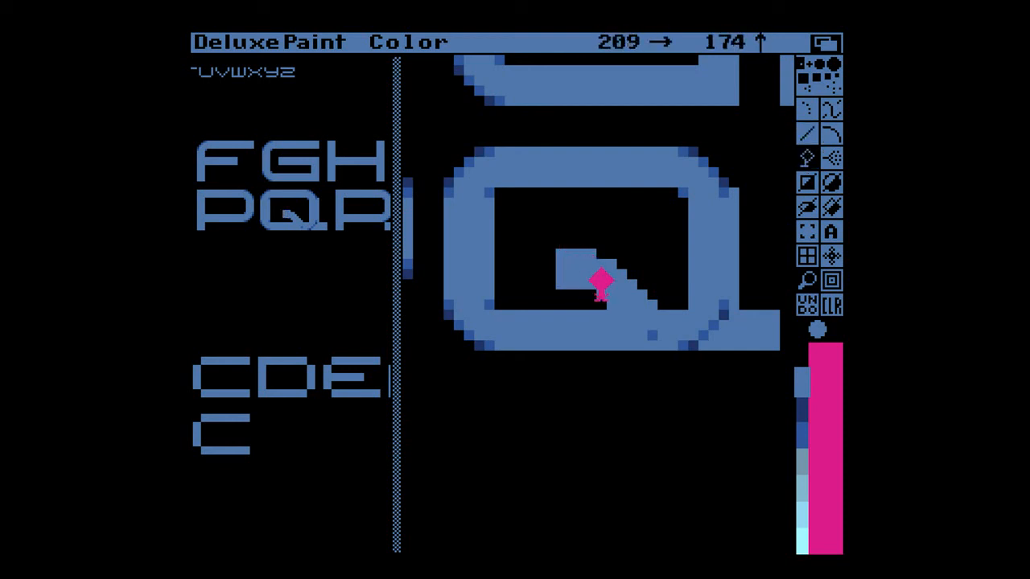
key(v)
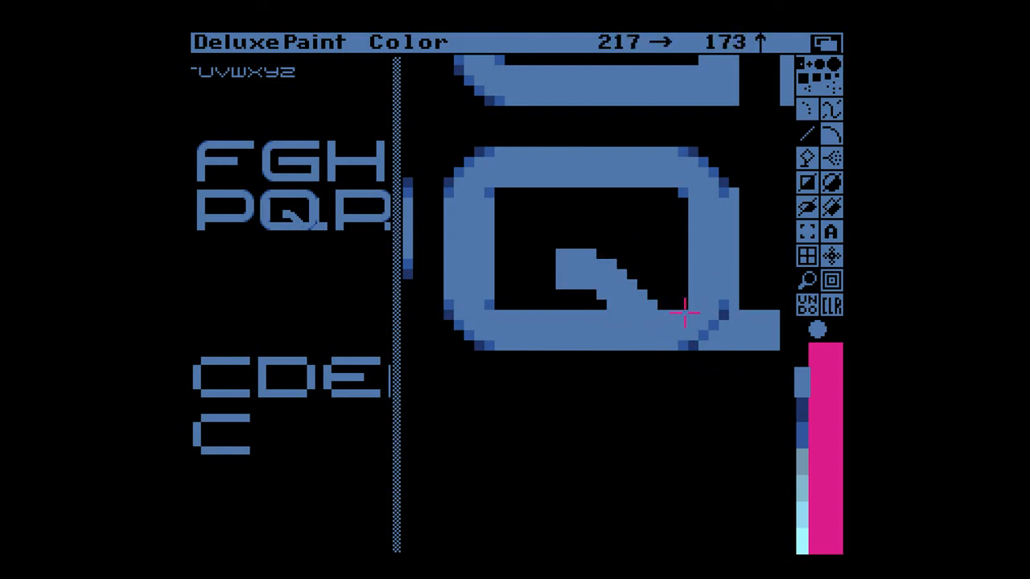
- Shade the Q's inner lower-right corner in mid blue, erase the extra pixel columns along both sides, and shorten the outer tail
key(comma)
click(683, 193)
click(684, 305)
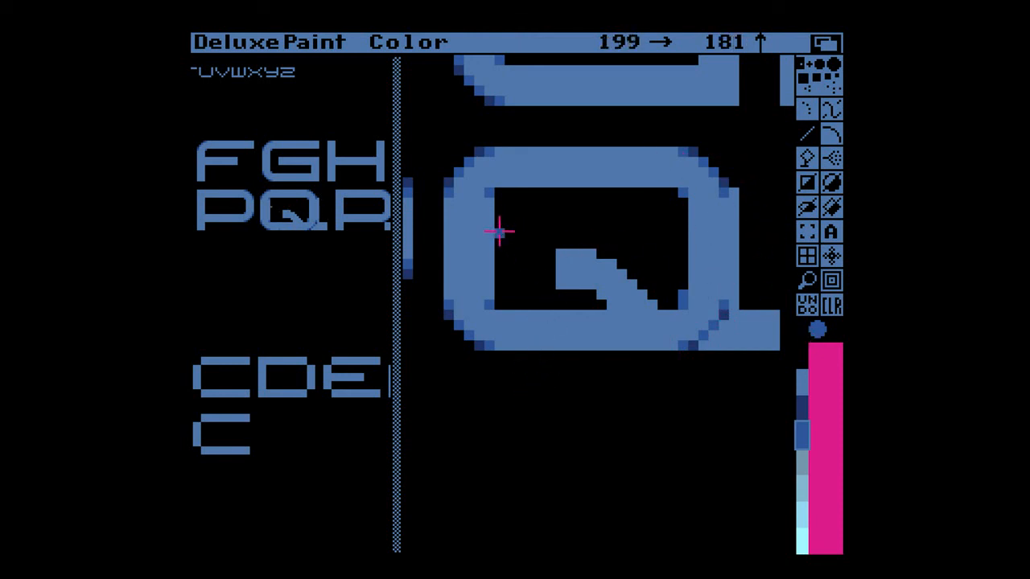
drag(492, 208, 485, 294)
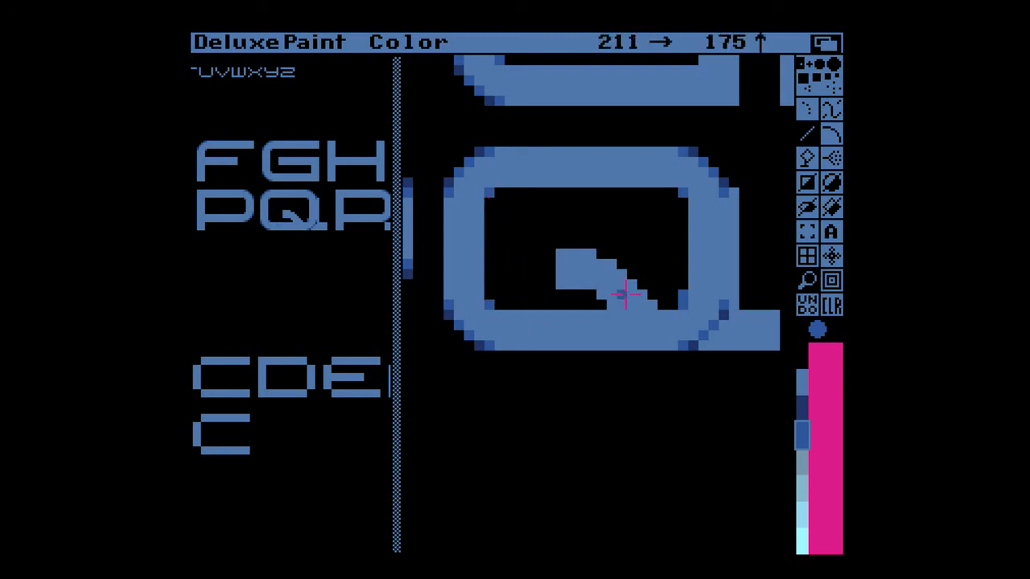
drag(733, 193, 764, 322)
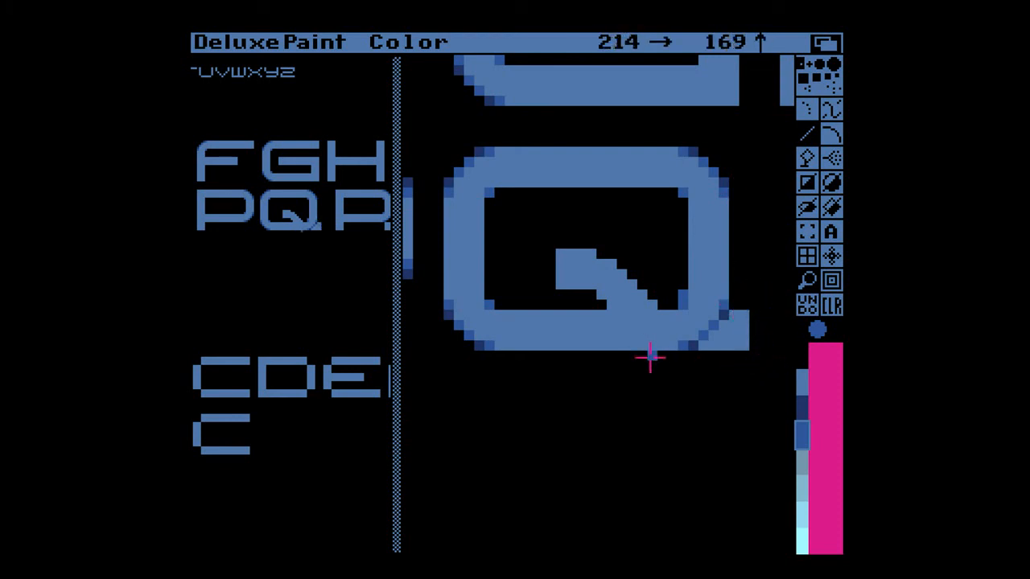
- Pick up the whole Q as a brush and stamp it back one pixel to the right
key(b)
drag(436, 149, 749, 347)
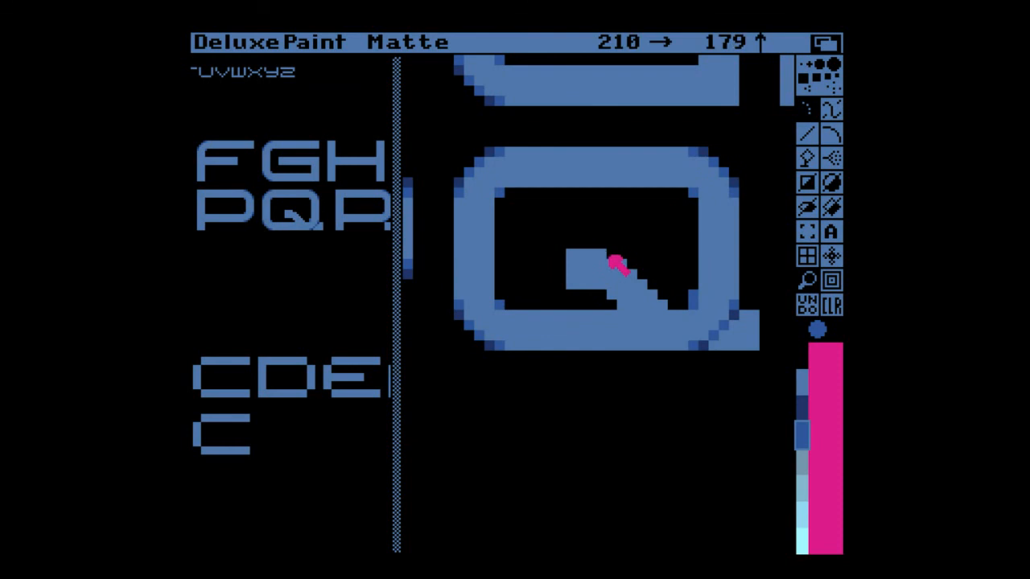
key(F2)
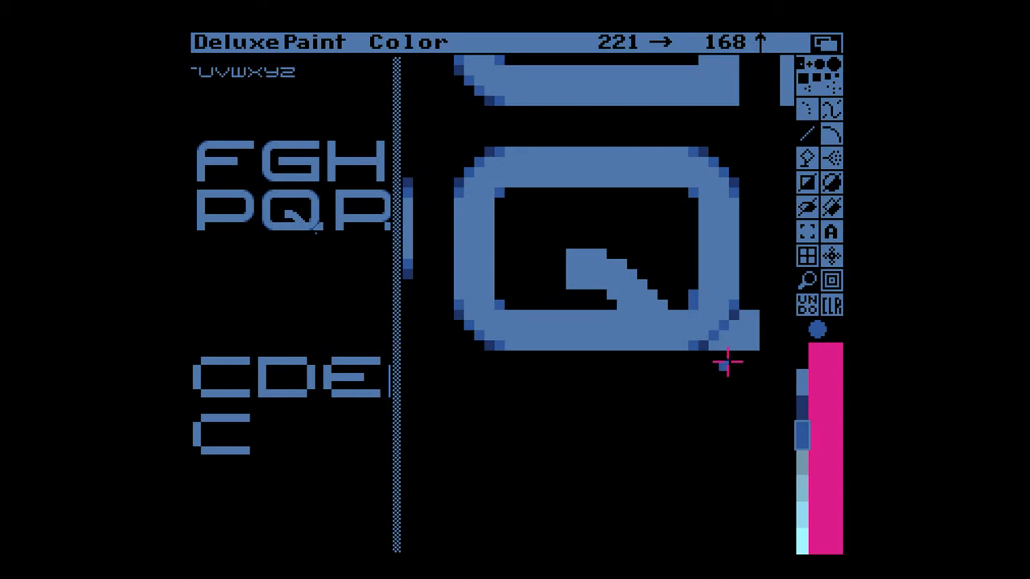
- Fill over the dark shading where the Q's tail crosses the bowl in base blue and remove the extra shading pixel above the inner corner
key(shift+r)
key(comma)
click(641, 321)
drag(663, 309, 747, 346)
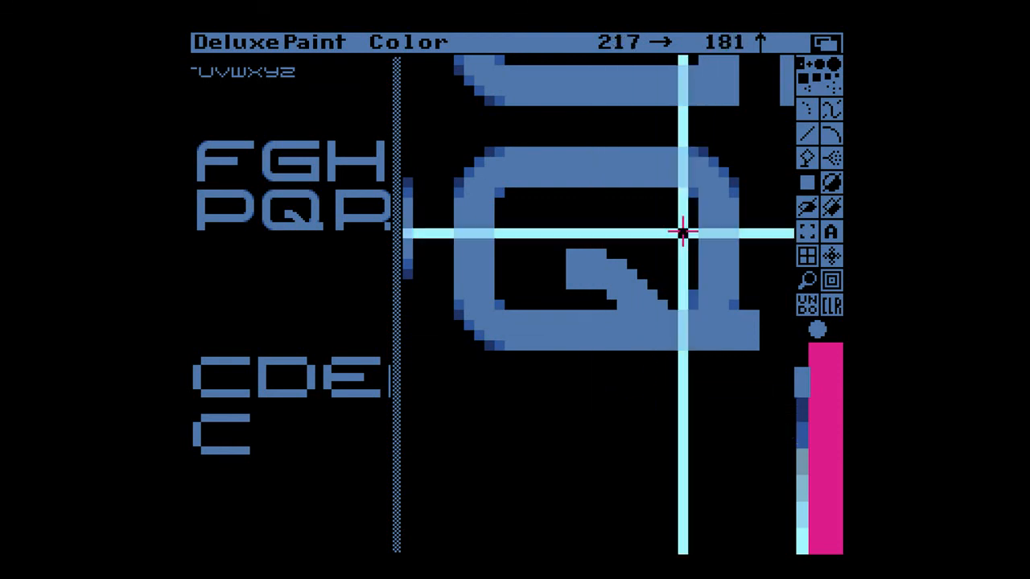
key(r)
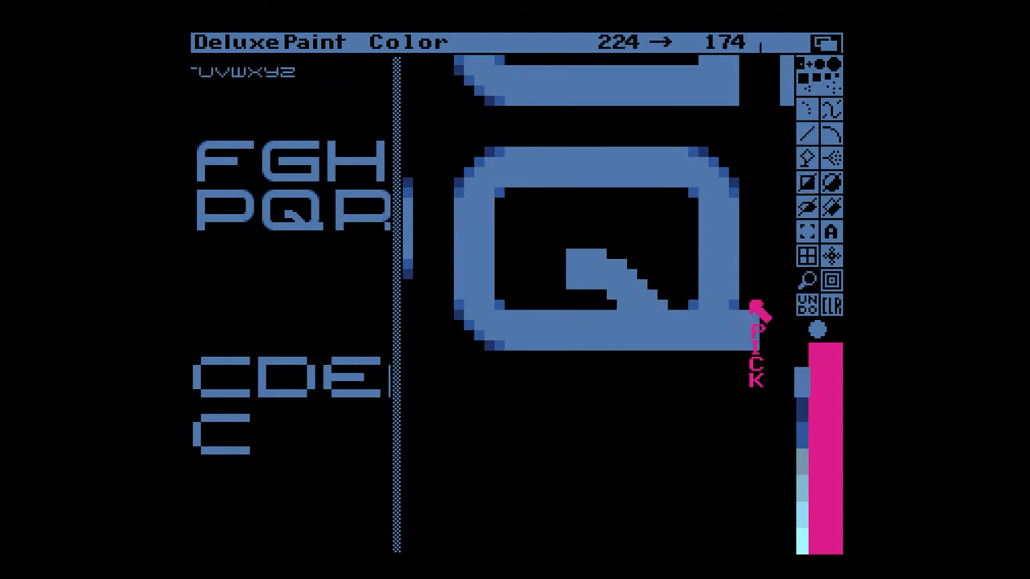
- Shade the Q's bottom edge below the tail with one dark blue pixel flanked by two mid-blue pixels
click(707, 346)
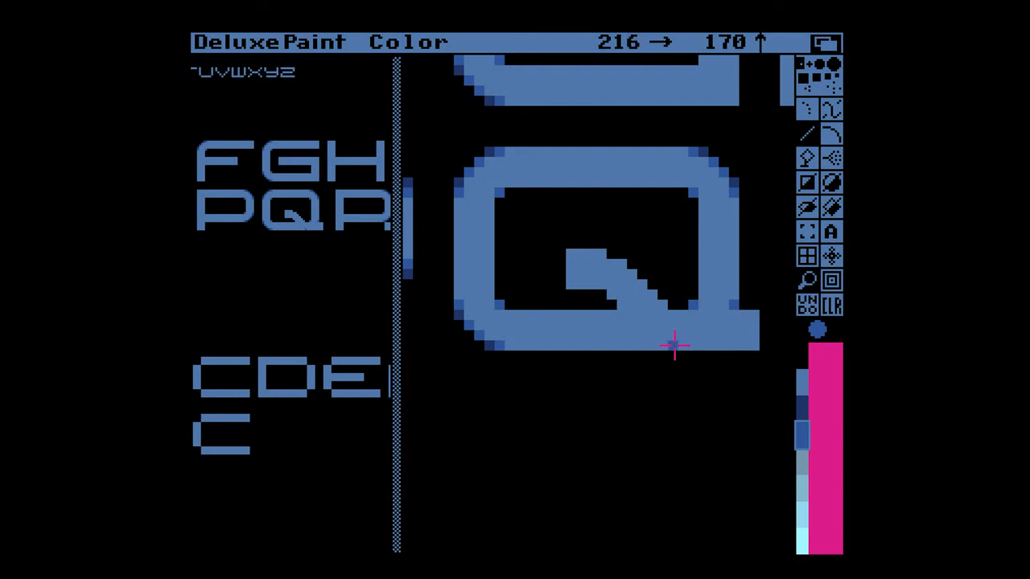
key([)
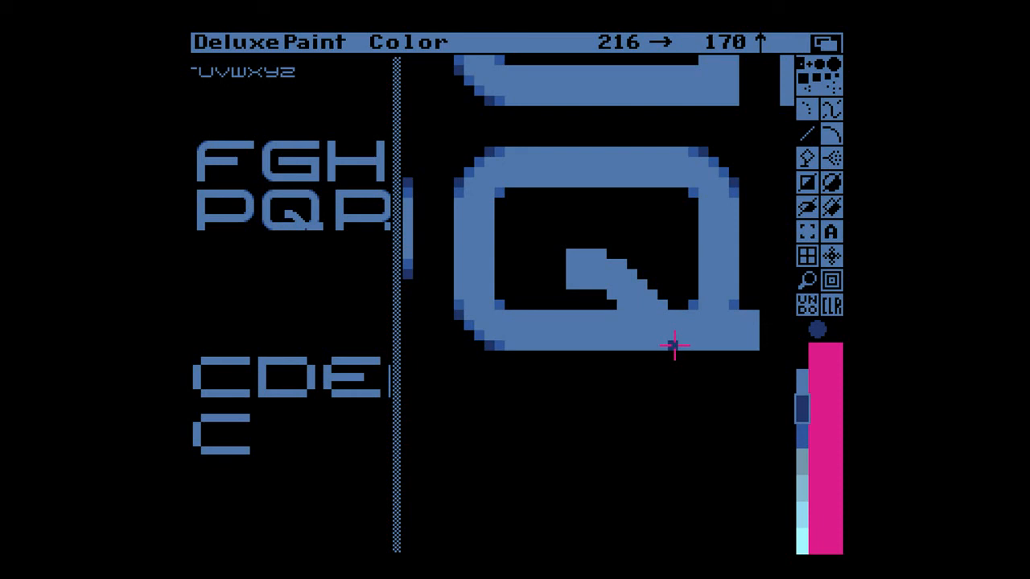
key(])
key([)
key(])
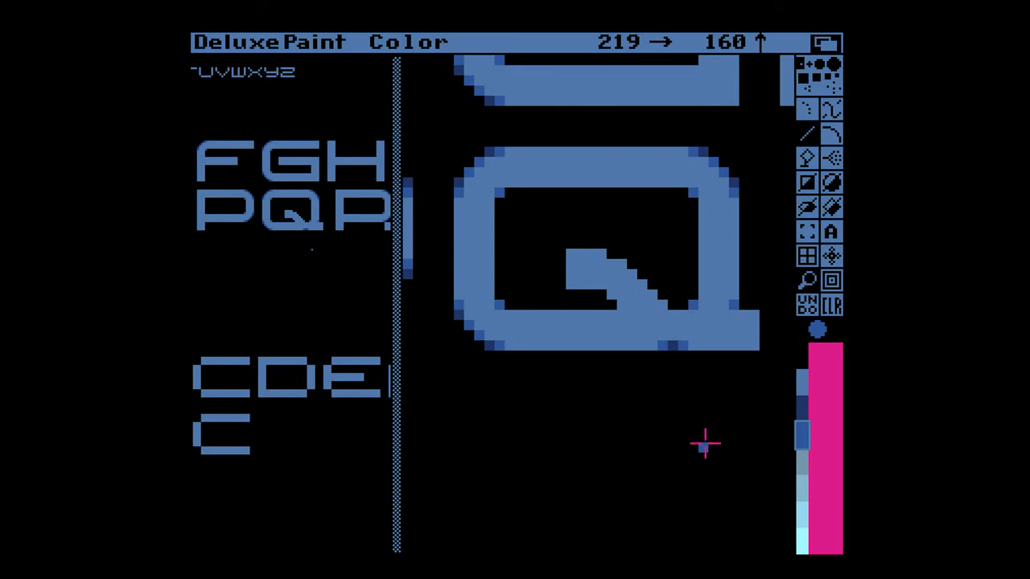
- Pick up the Q's bottom-edge shading as a brush and move it three pixels to the left
key(b)
drag(653, 324, 684, 352)
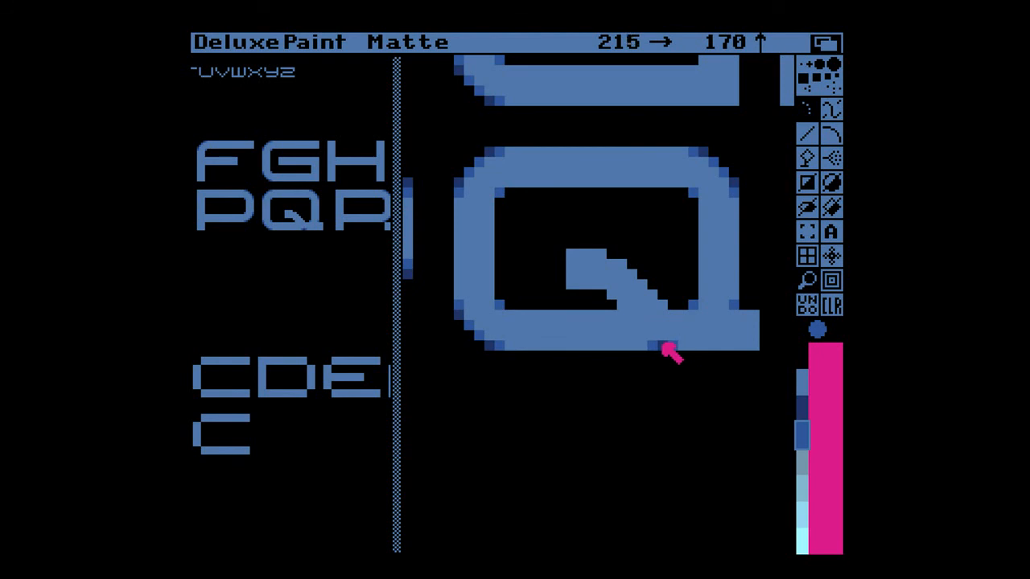
click(666, 347)
click(655, 346)
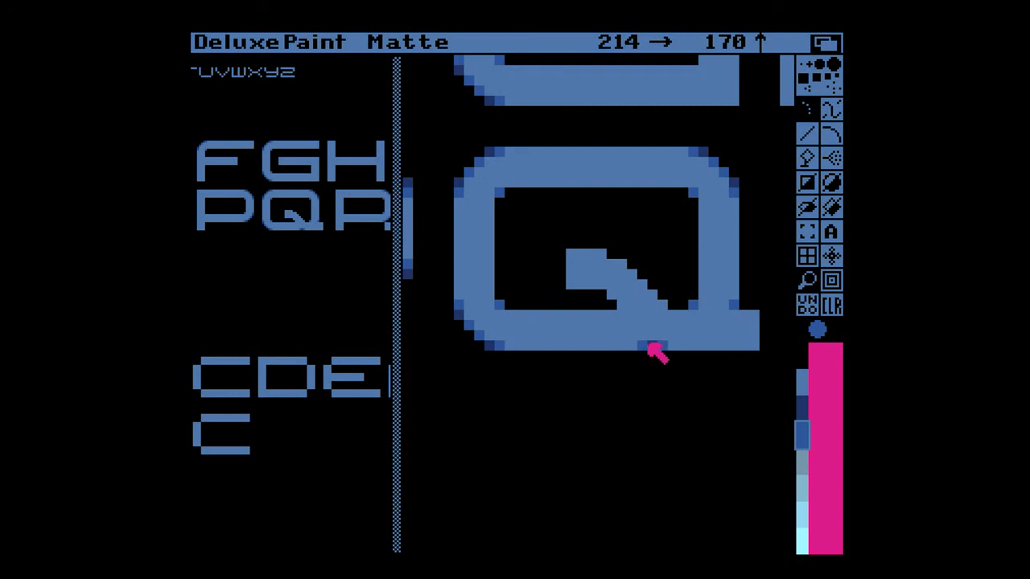
click(645, 348)
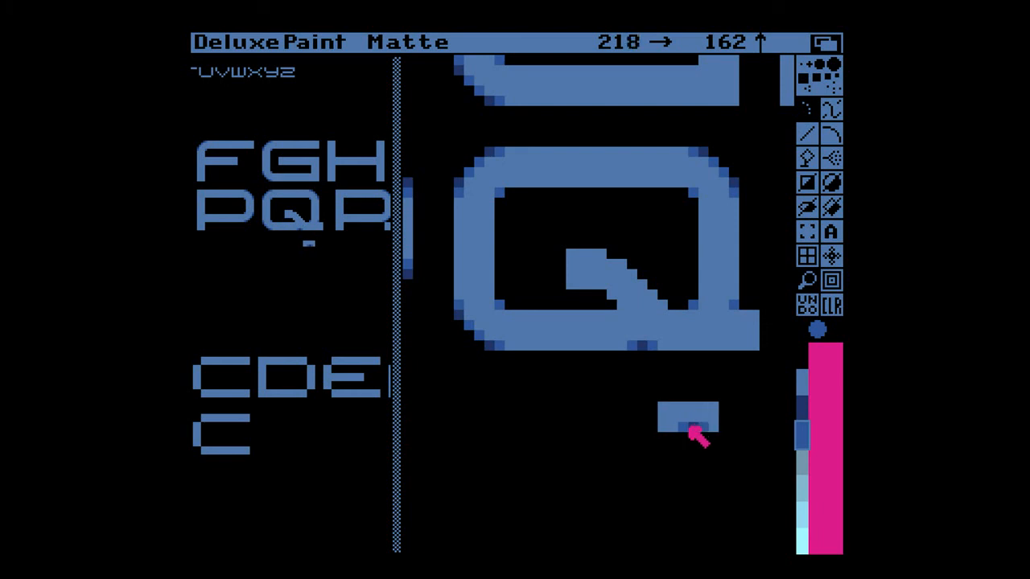
key(period)
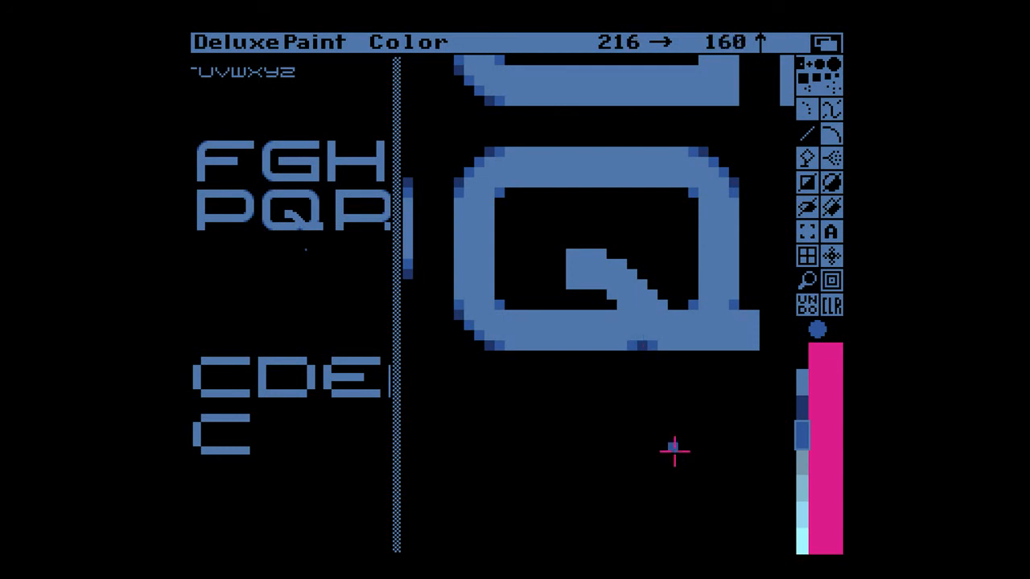
- Pick up the lower part of the P's bowl as a brush and move it two pixels up
key(m)
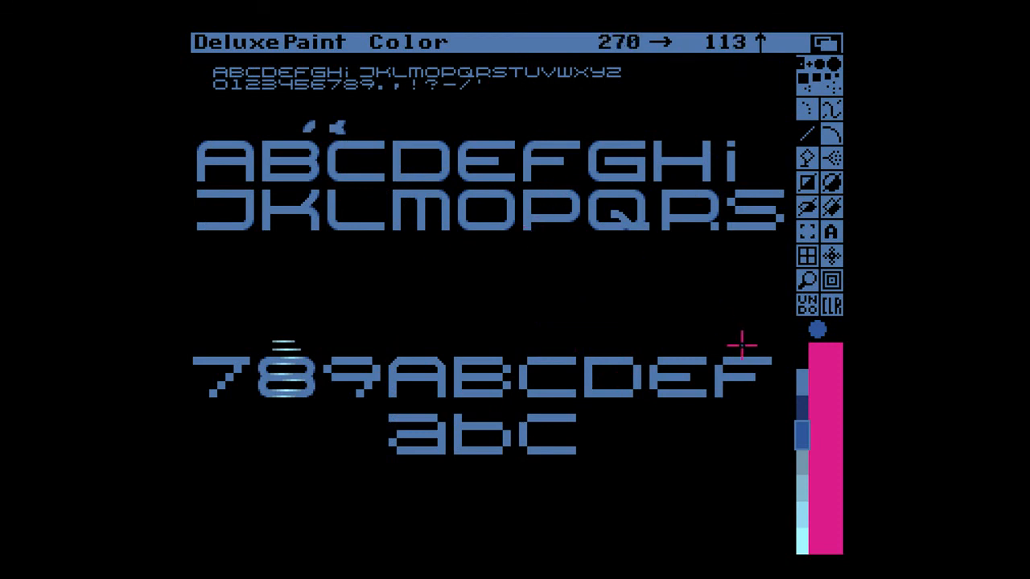
key(m)
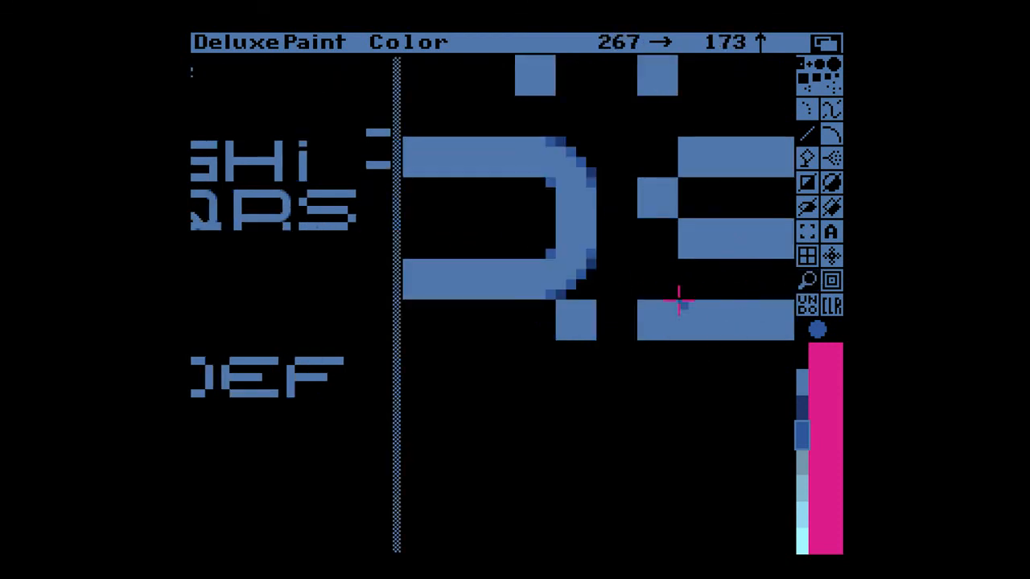
key(m)
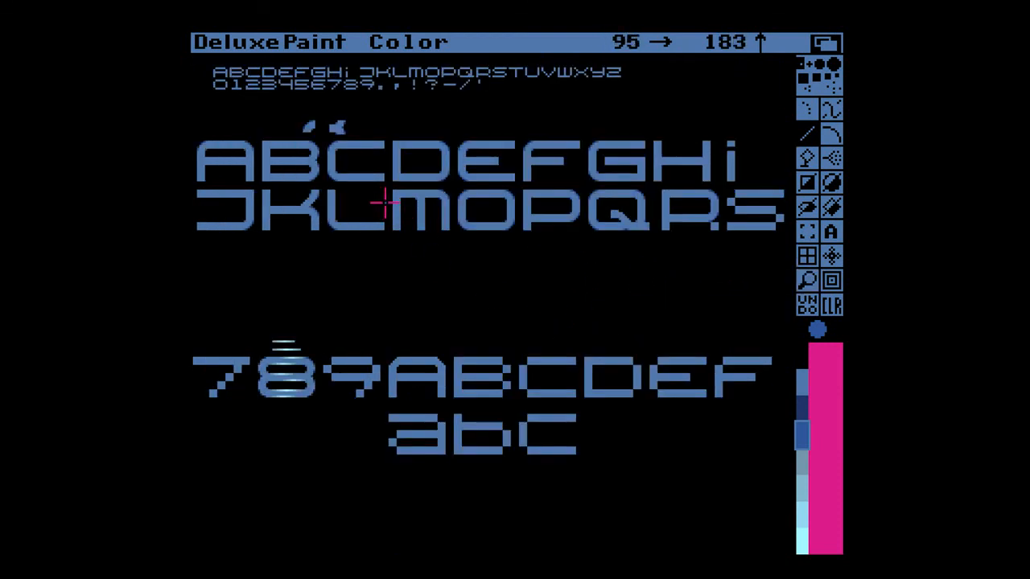
key(m)
key(Right)
key(Right)
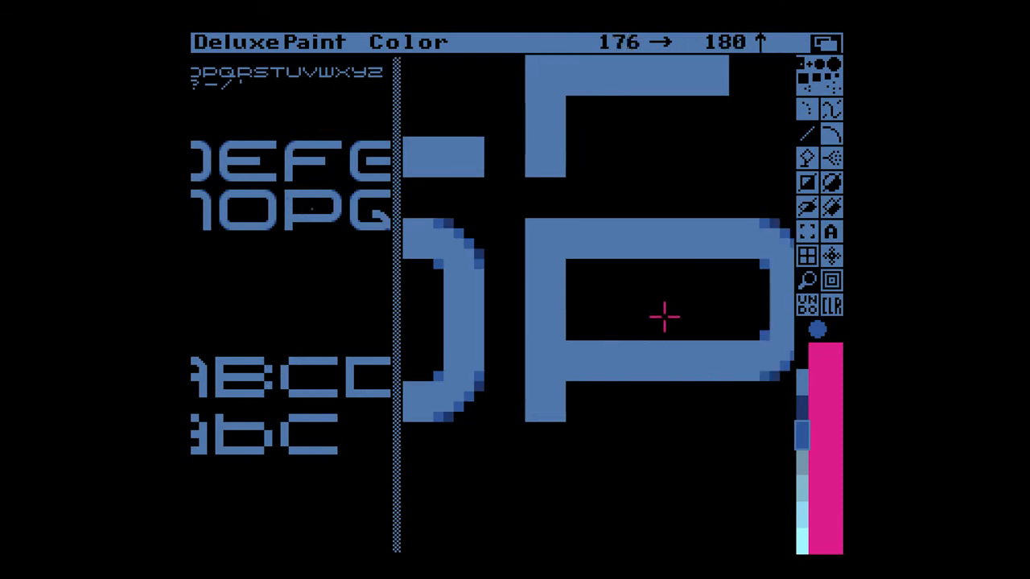
key(b)
drag(448, 304, 686, 406)
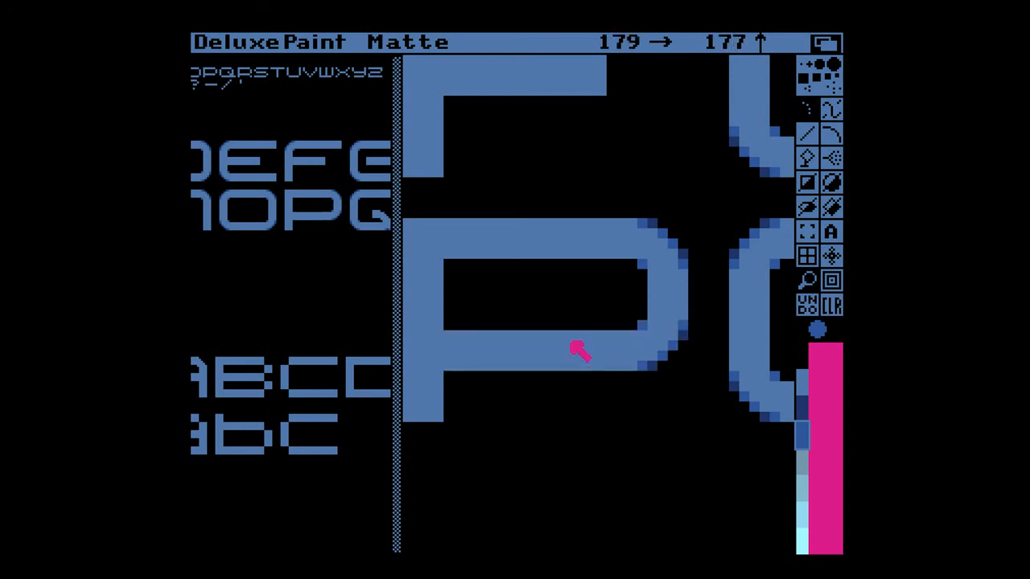
key(period)
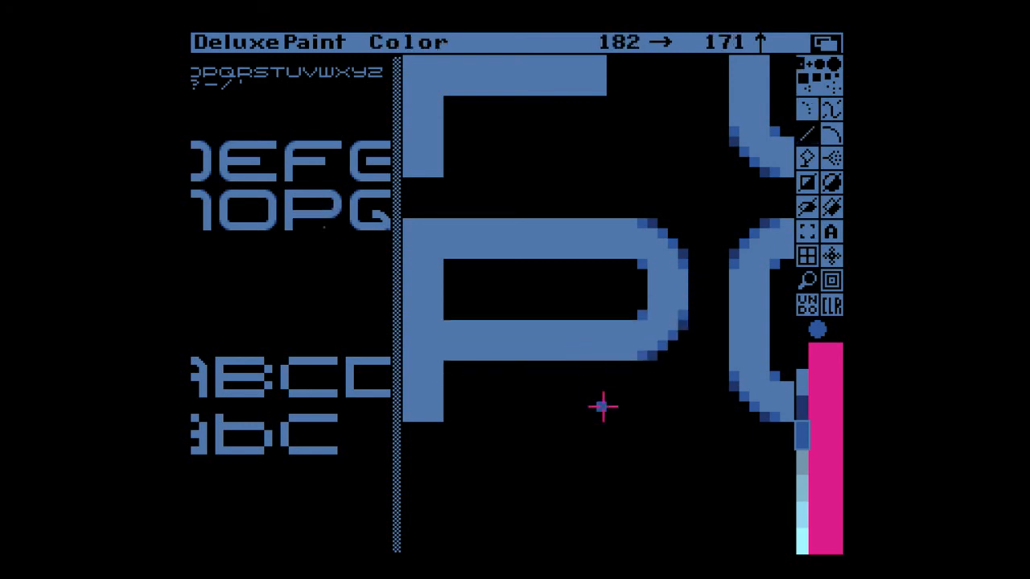
- Pick up the lower part of the R's bowl as a brush and move it two pixels up to match the P
key(m)
key(m)
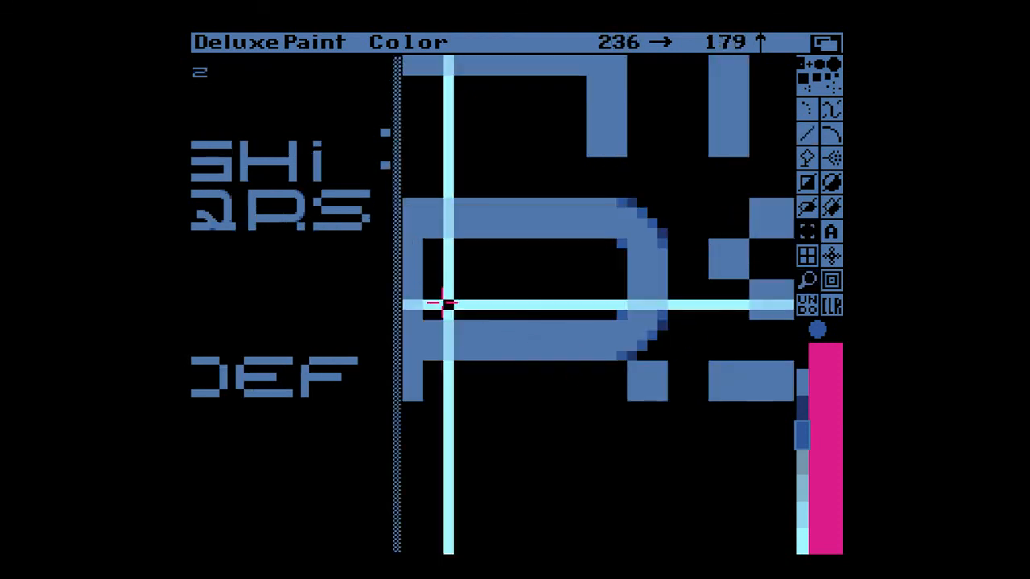
key(numbersign)
drag(428, 284, 665, 359)
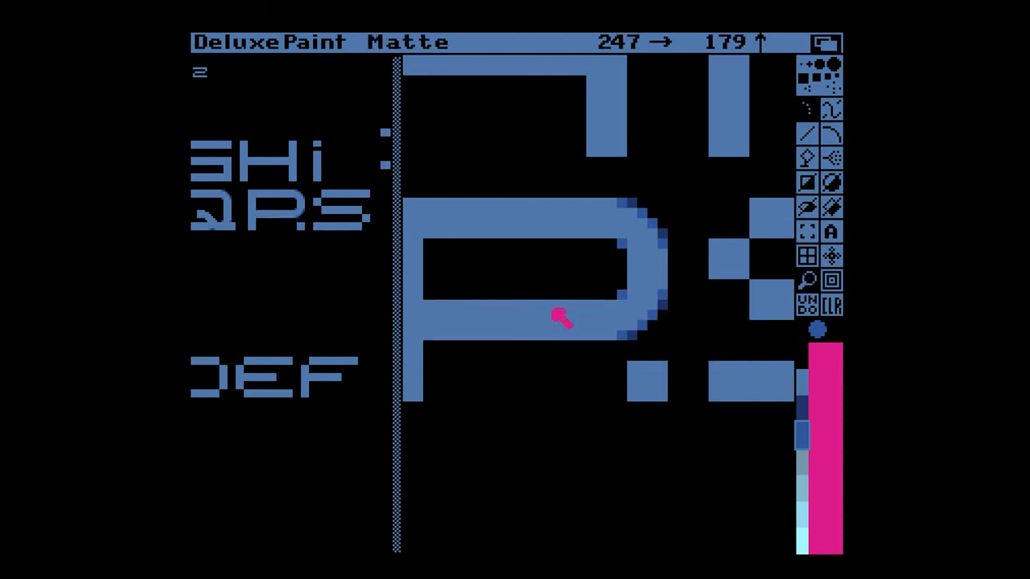
key(period)
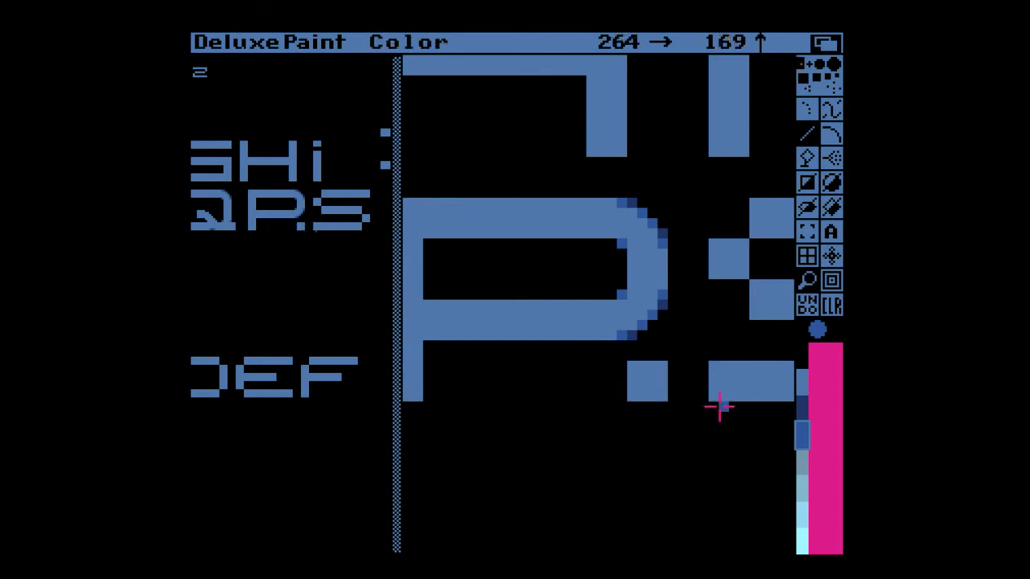
- Draw a diagonal leg in base blue joining the R's bowl to its foot and fill it solid
key(comma)
click(656, 372)
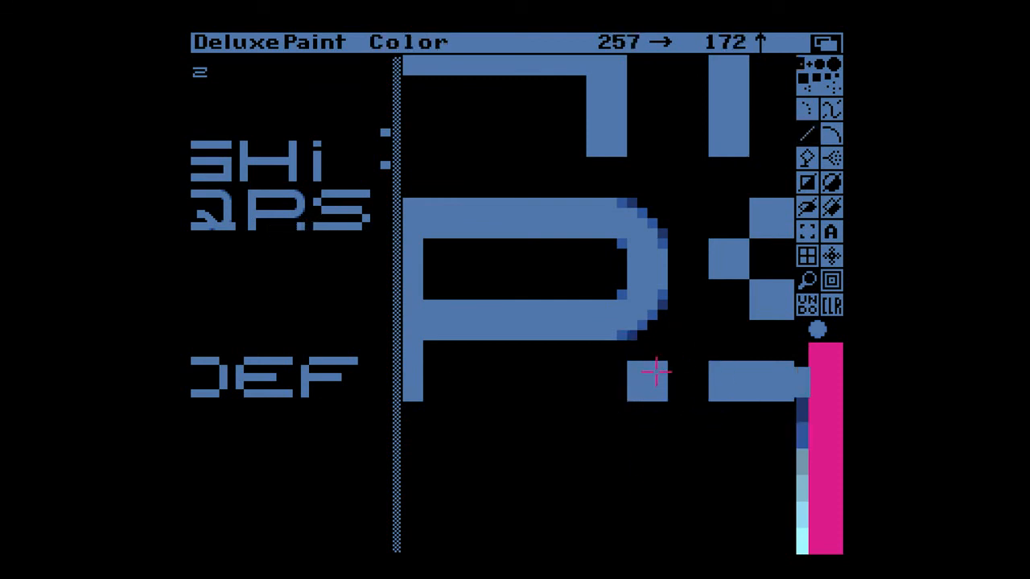
mouse_move(641, 366)
mouse_down()
mouse_move(632, 344)
mouse_move(613, 360)
mouse_up()
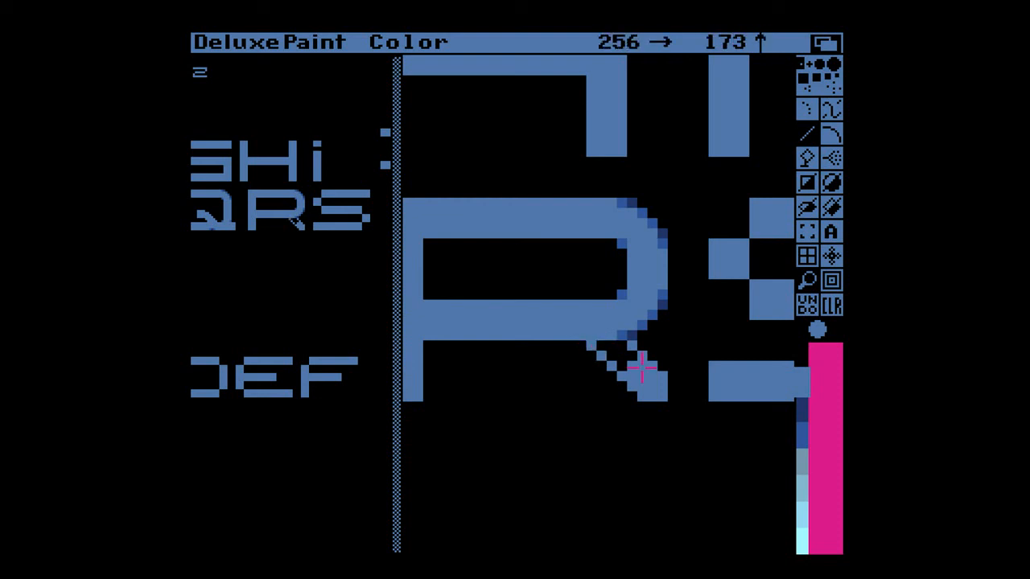
key(f)
click(618, 352)
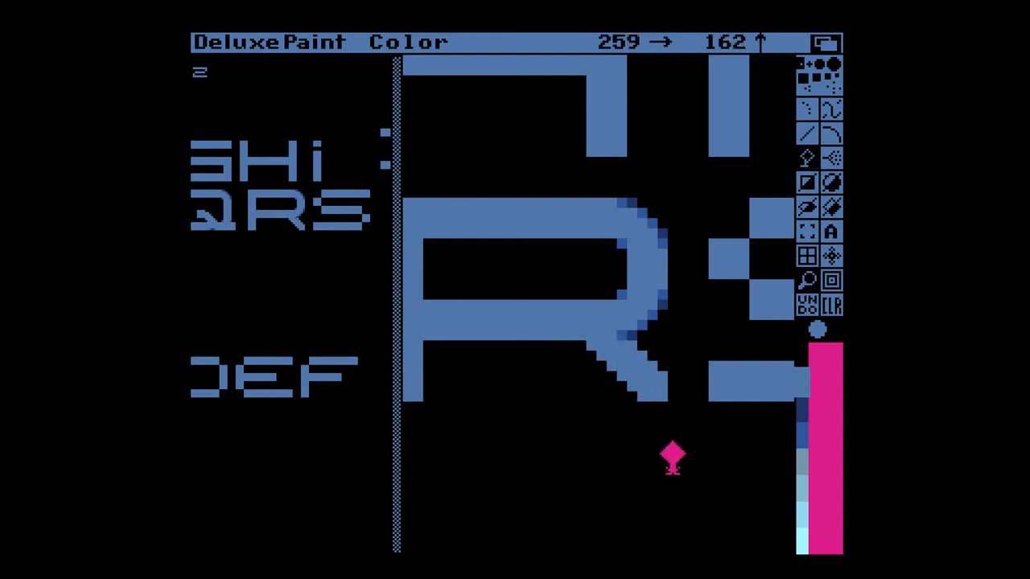
- Pick up the K's shaded upper arm as a brush, flip it vertically, and stamp it over the R's leg
key(m)
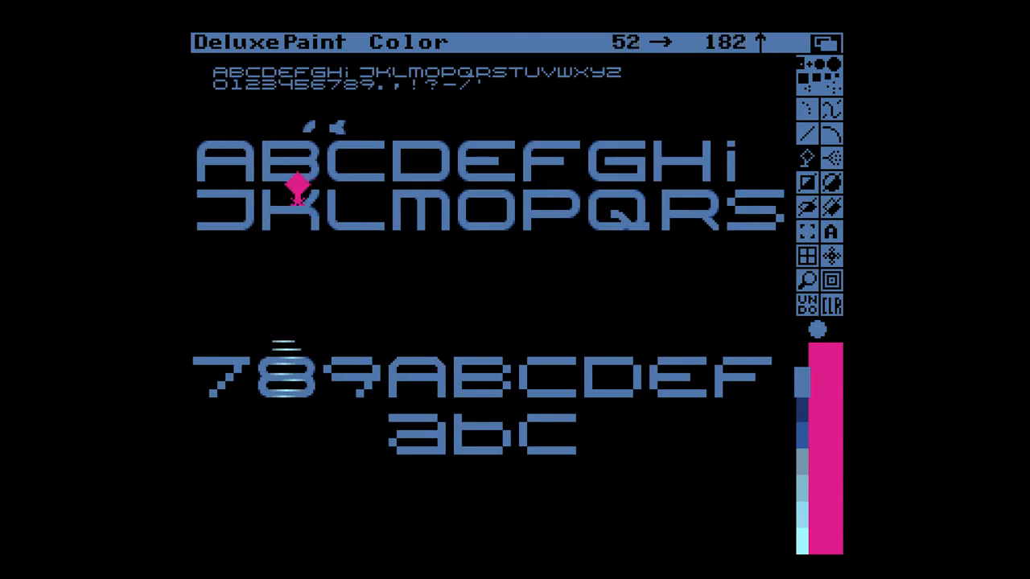
key(m)
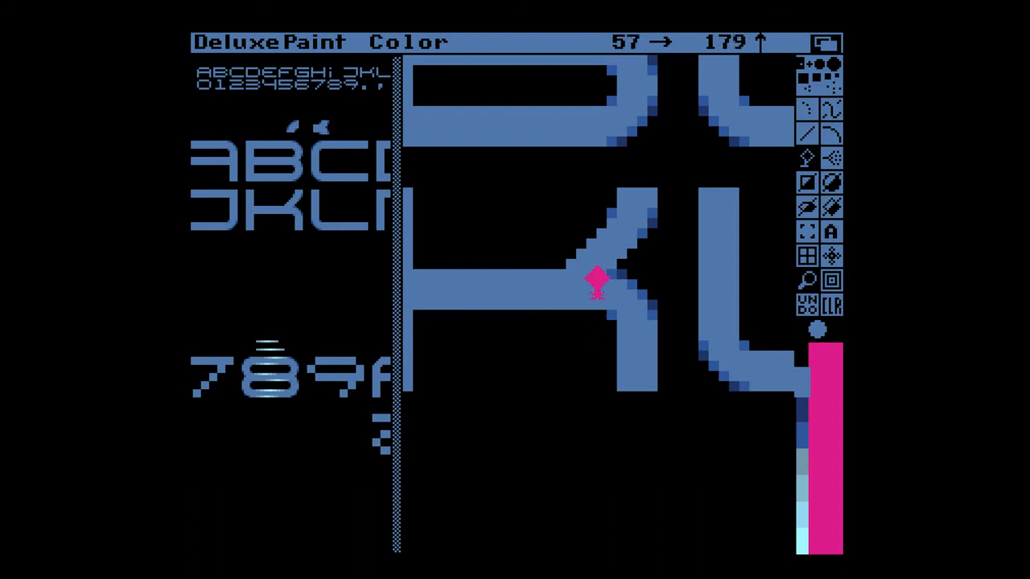
key(b)
mouse_move(547, 171)
mouse_down()
mouse_move(676, 236)
mouse_move(682, 256)
mouse_up()
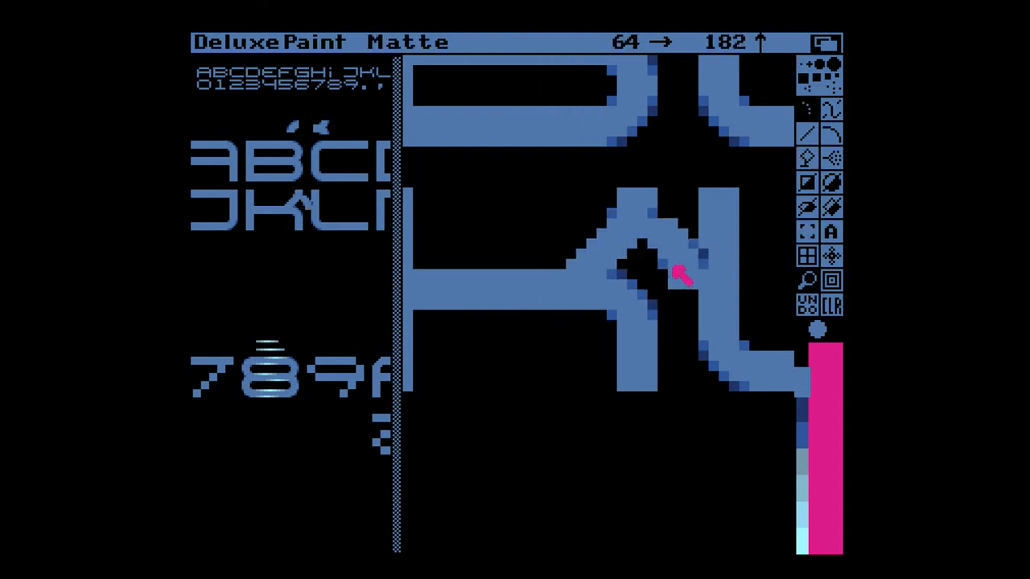
key(m)
key(m)
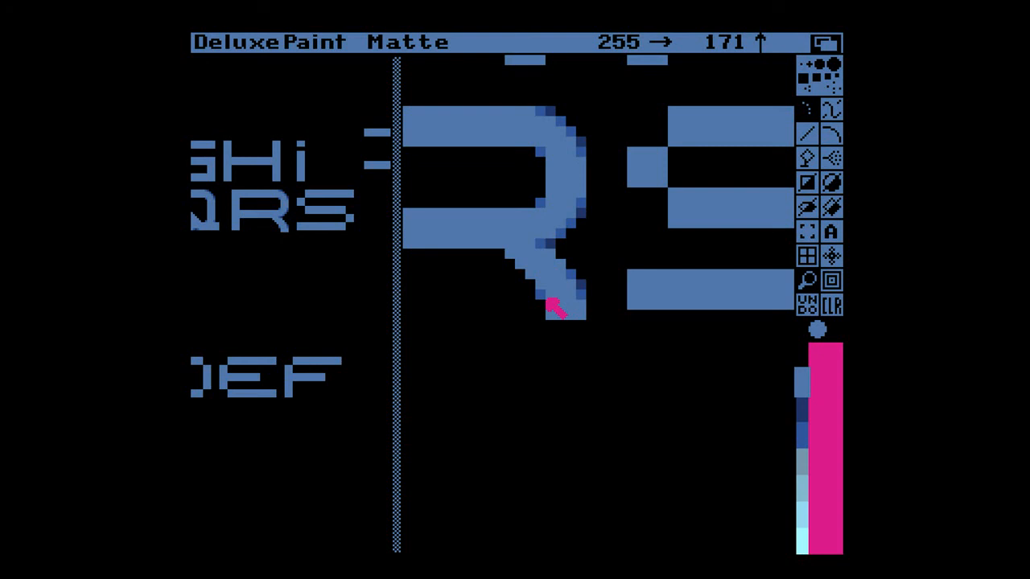
click(548, 300)
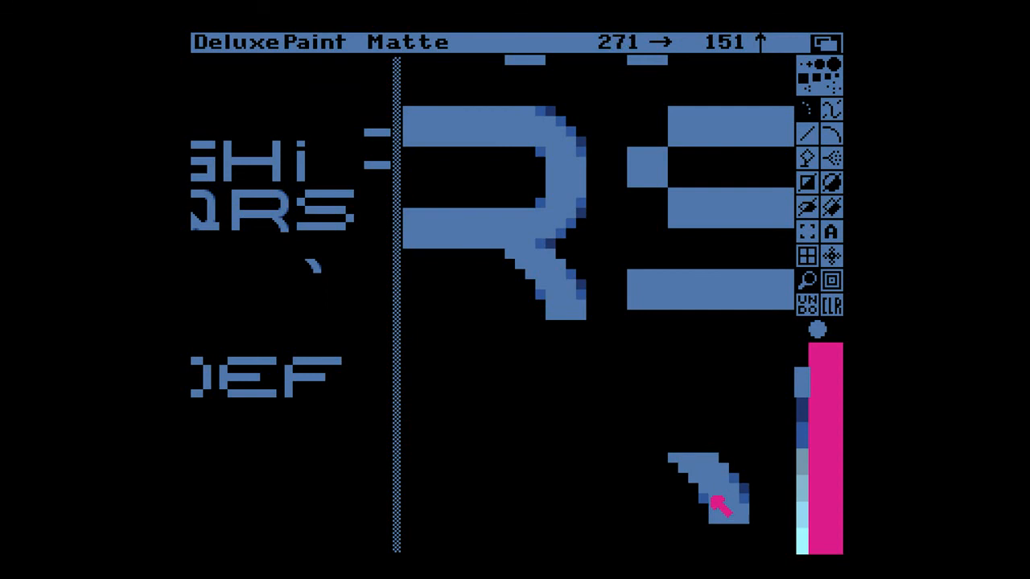
- Trim the row of pixels hanging below the R's leg and touch up the leg in mid blue and base blue
key(r)
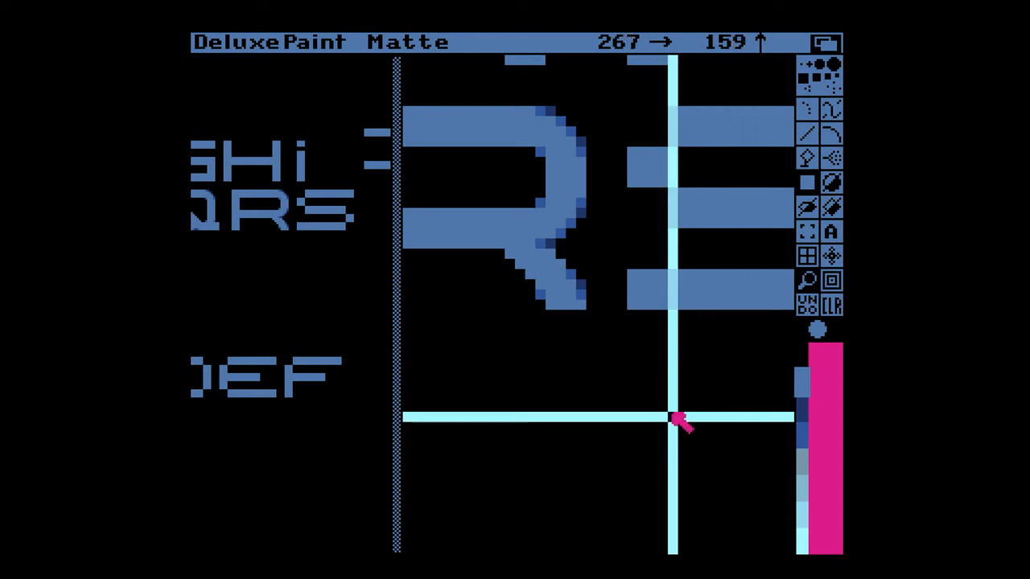
click(573, 269)
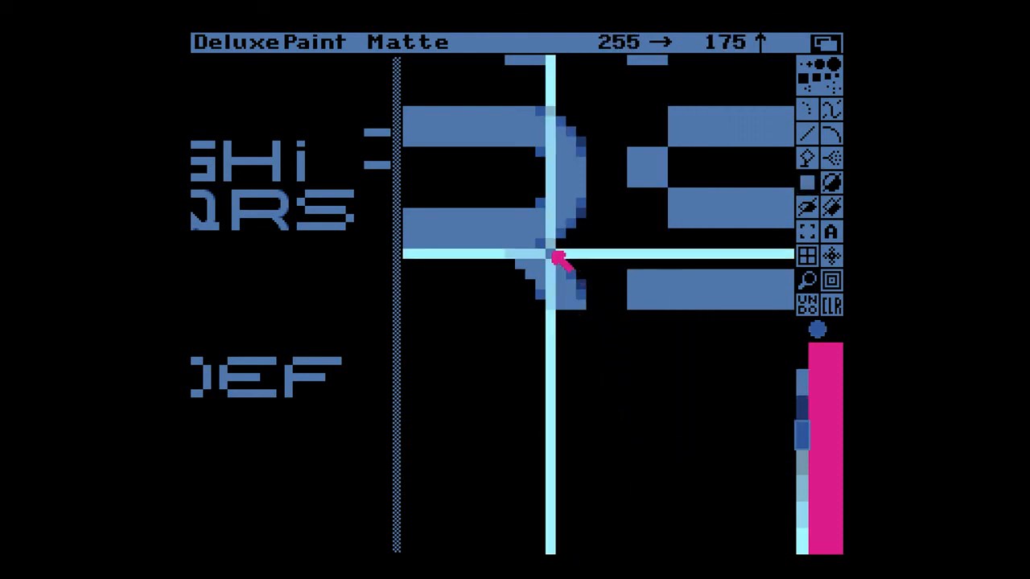
key(v)
key(F2)
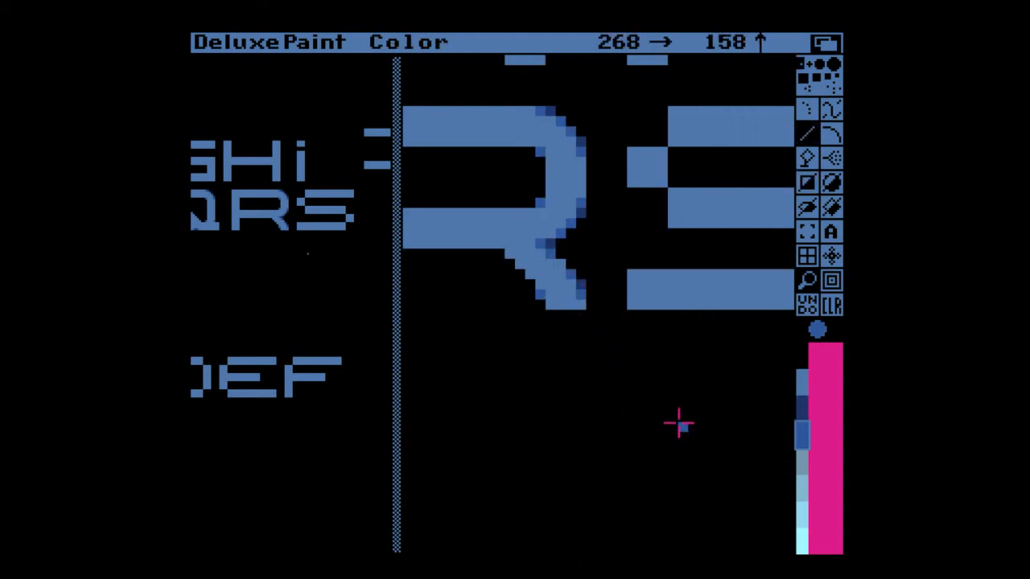
key(m)
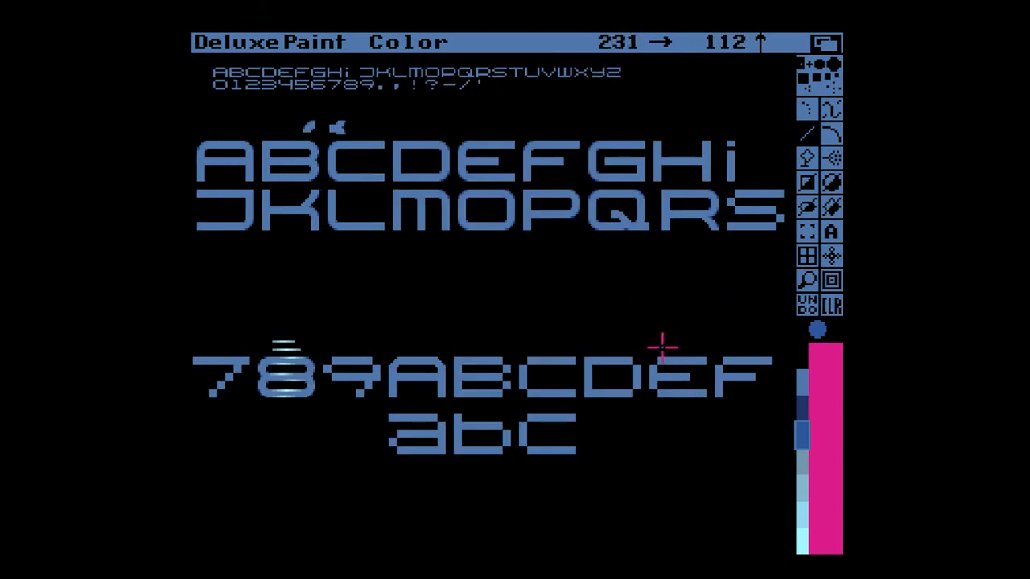
key(m)
key(comma)
click(628, 351)
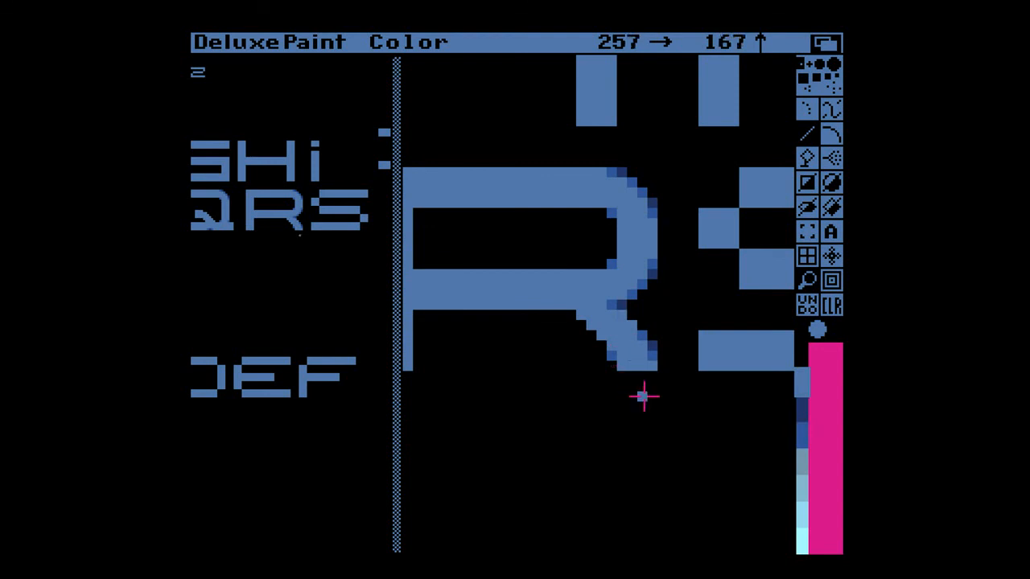
key(m)
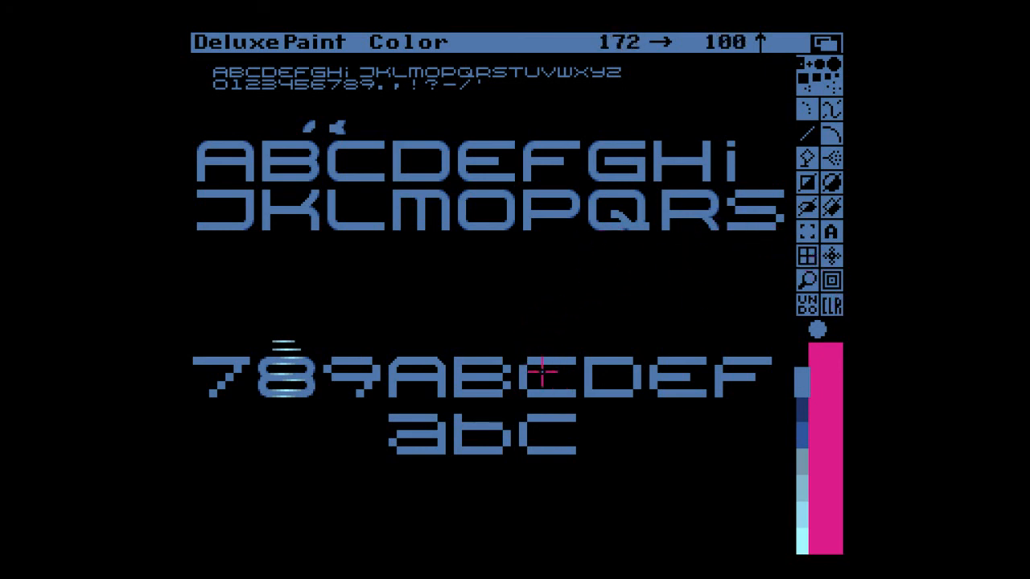
- Pick up the rounded corner piece above the B as a brush and stamp it onto the S to round its upper-left bend
key(b)
drag(295, 115, 324, 134)
key(m)
key(m)
key(m)
mouse_move(543, 349)
mouse_down()
mouse_move(523, 327)
mouse_move(534, 409)
mouse_move(527, 402)
mouse_up()
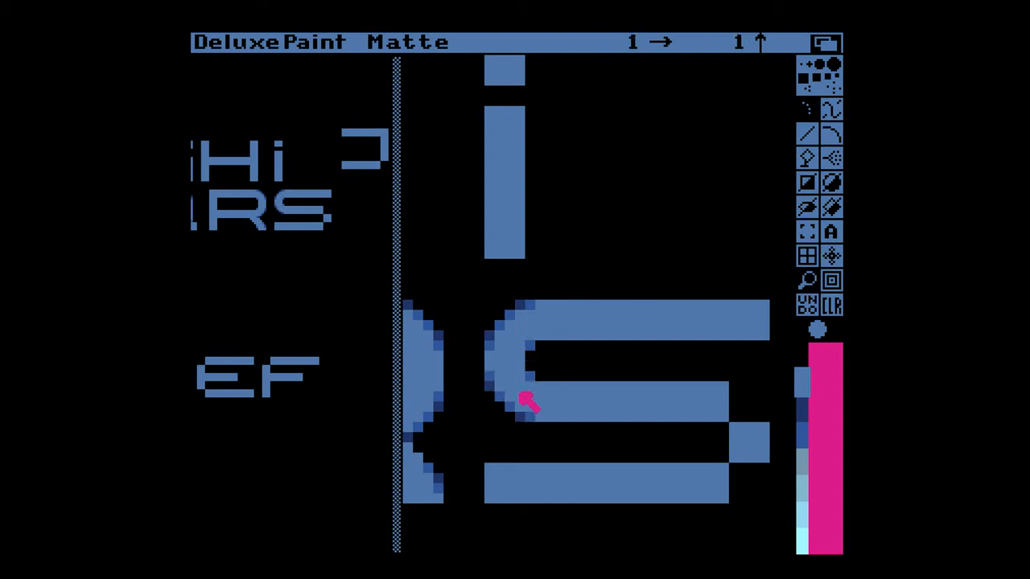
- Stamp the mirrored corner piece onto both corners of the S's lower-right bend to round it
drag(694, 425, 735, 488)
drag(733, 483, 735, 408)
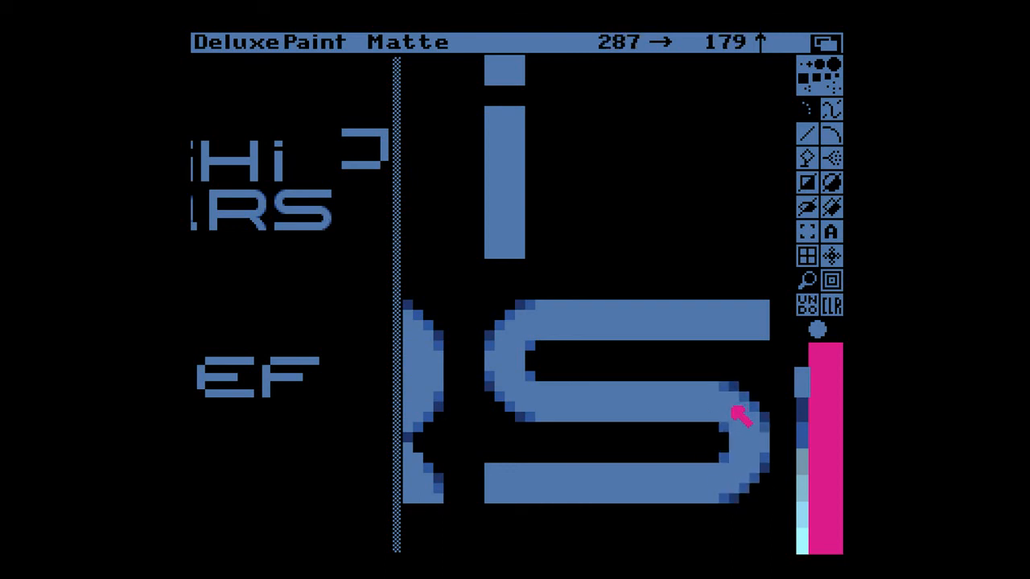
key(m)
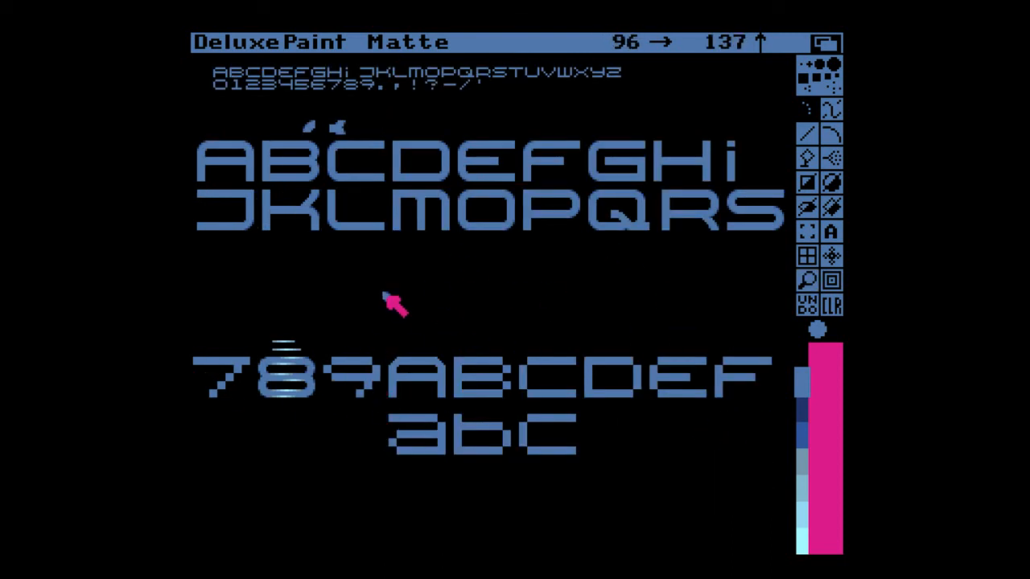